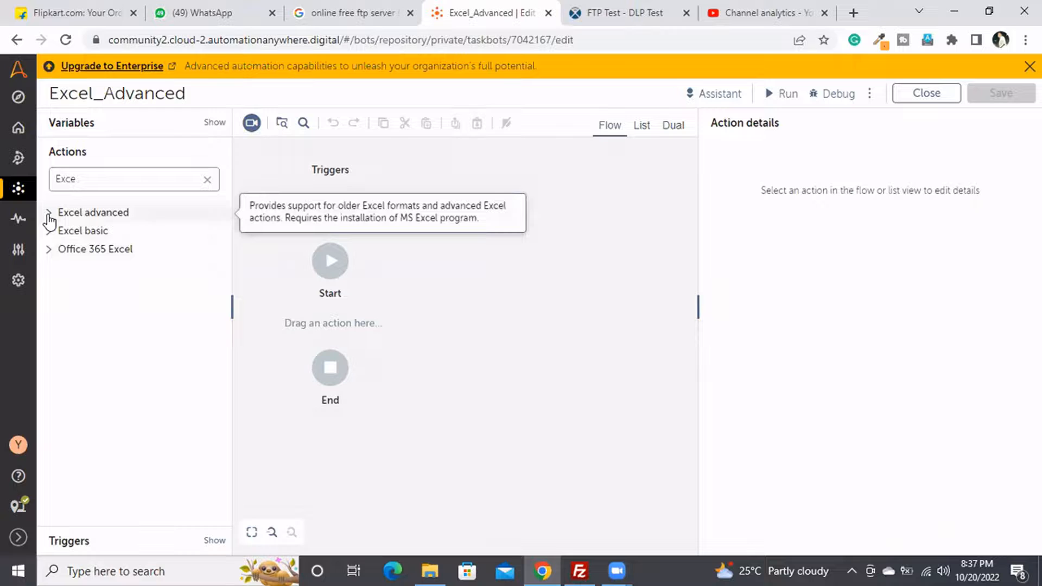
# Add the Excel advanced Open action to the flow between Start and End, using a desktop file as its source
pyautogui.click(50, 215)
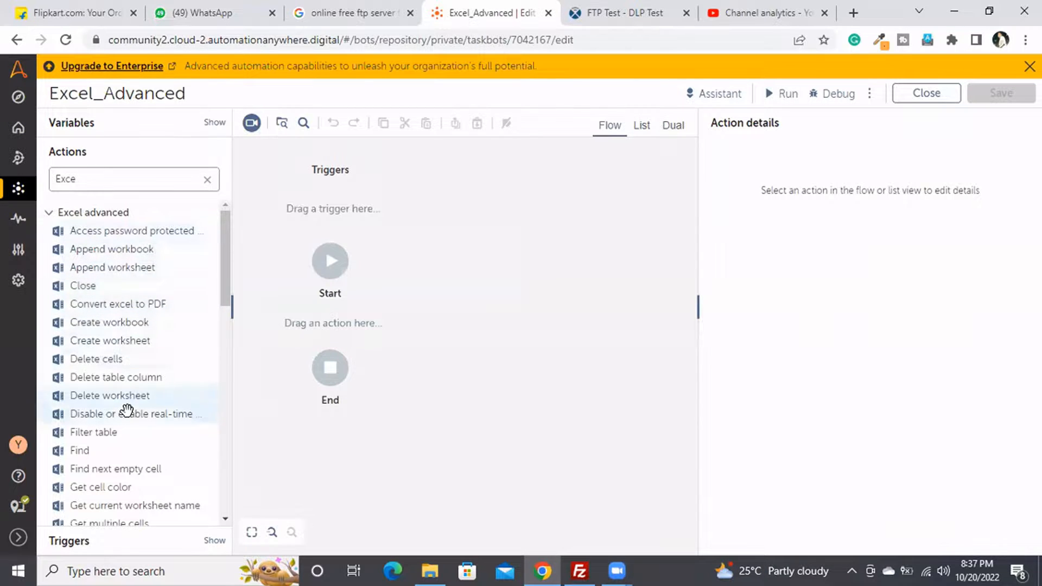
pyautogui.scroll(-4, 128, 410)
pyautogui.scroll(-10, 127, 409)
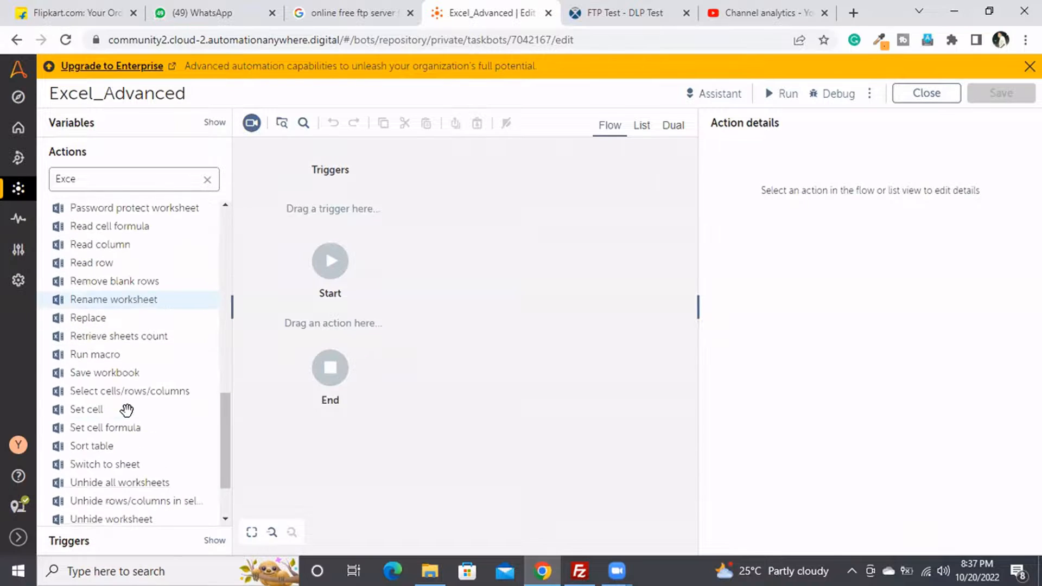
pyautogui.scroll(14, 127, 409)
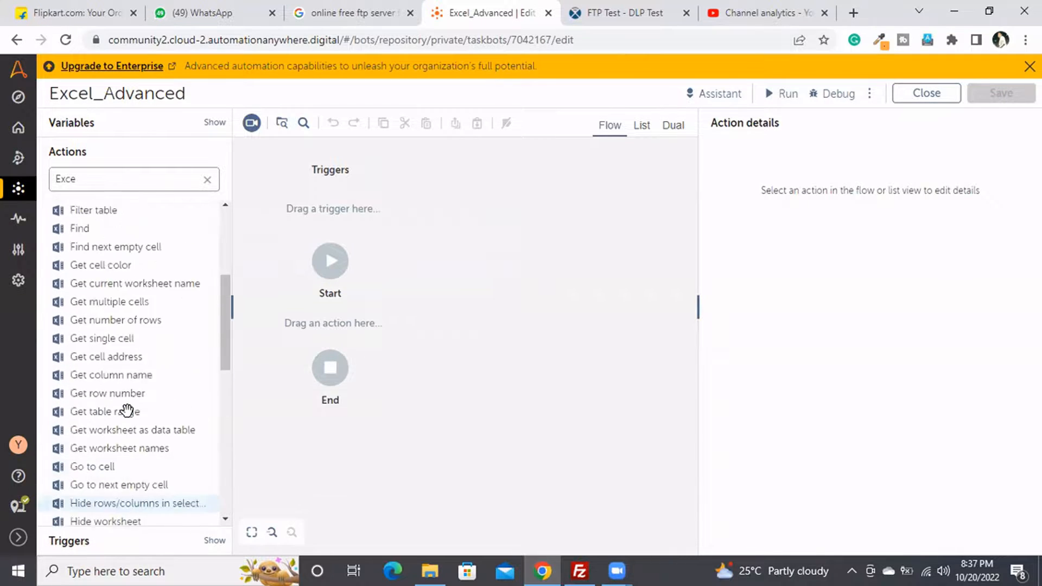
pyautogui.scroll(-4, 127, 407)
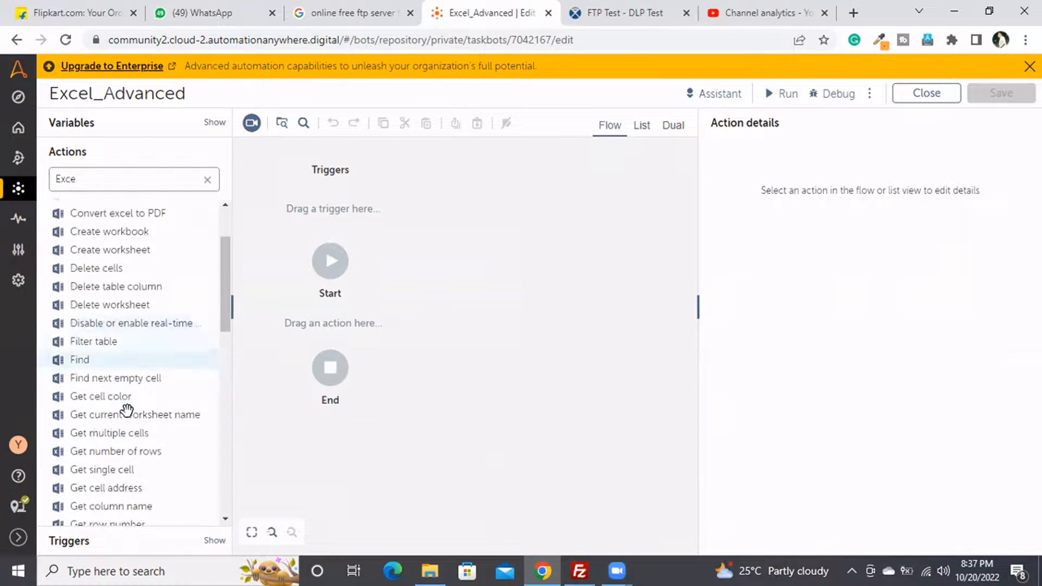
pyautogui.scroll(4, 127, 407)
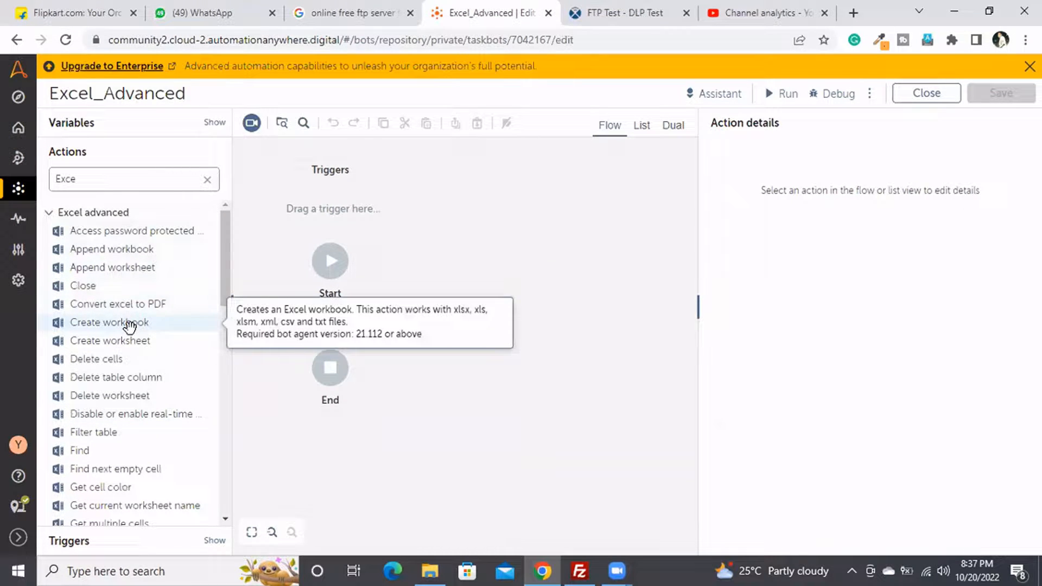
pyautogui.scroll(-4, 117, 430)
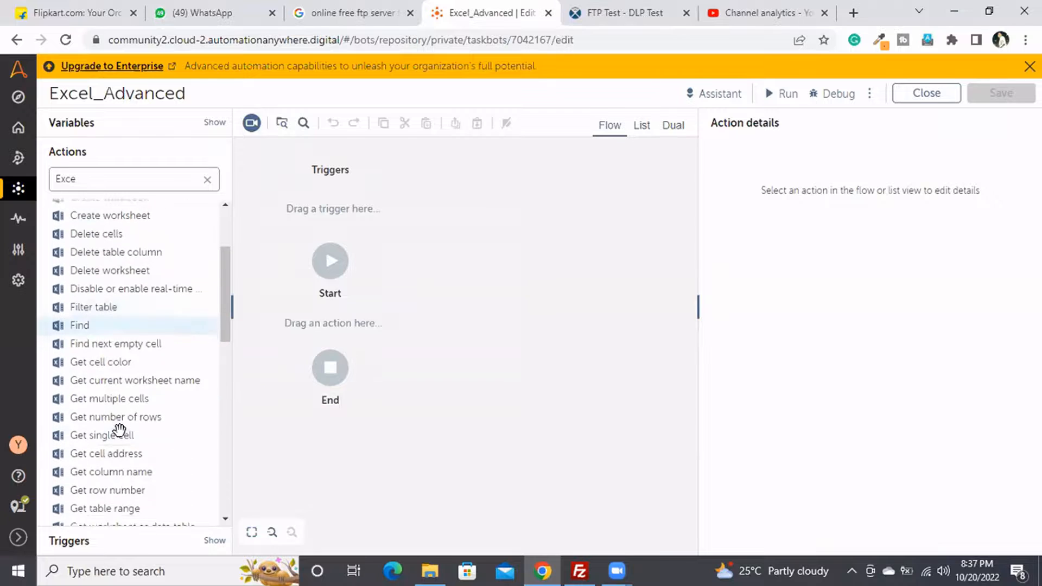
pyautogui.scroll(-3, 117, 428)
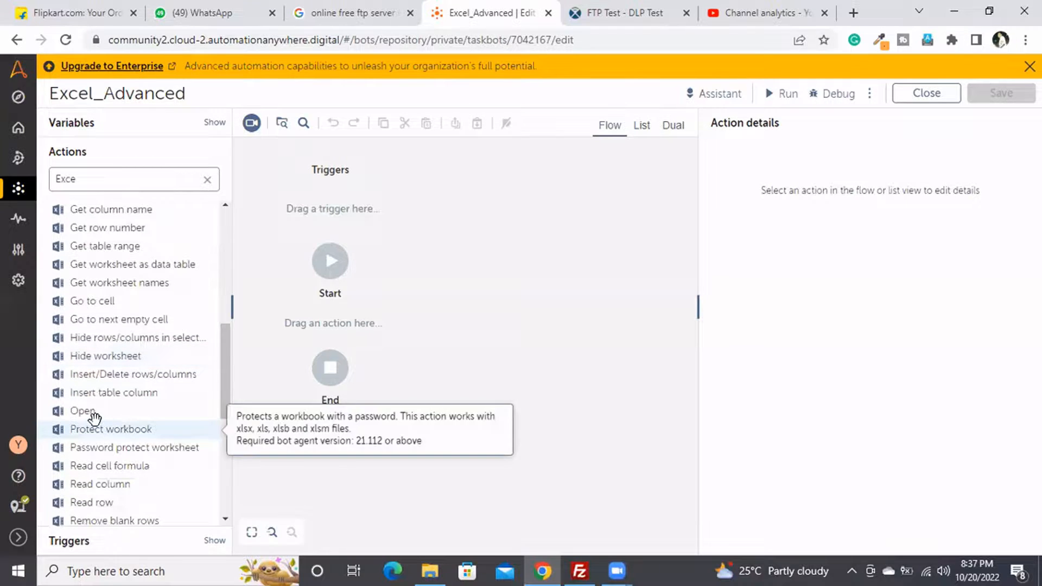
pyautogui.moveTo(93, 414); pyautogui.dragTo(351, 324)
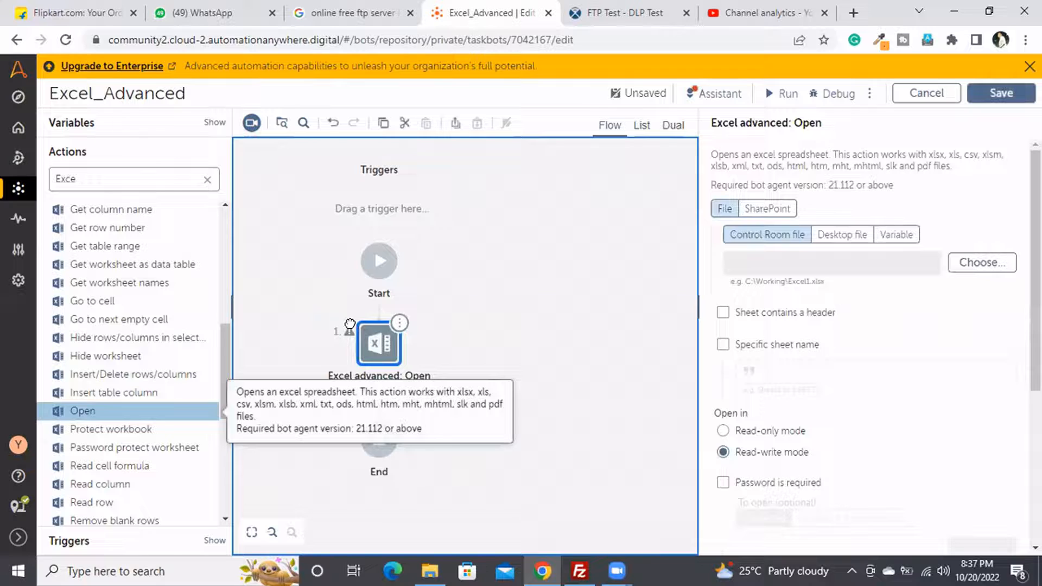
pyautogui.click(834, 235)
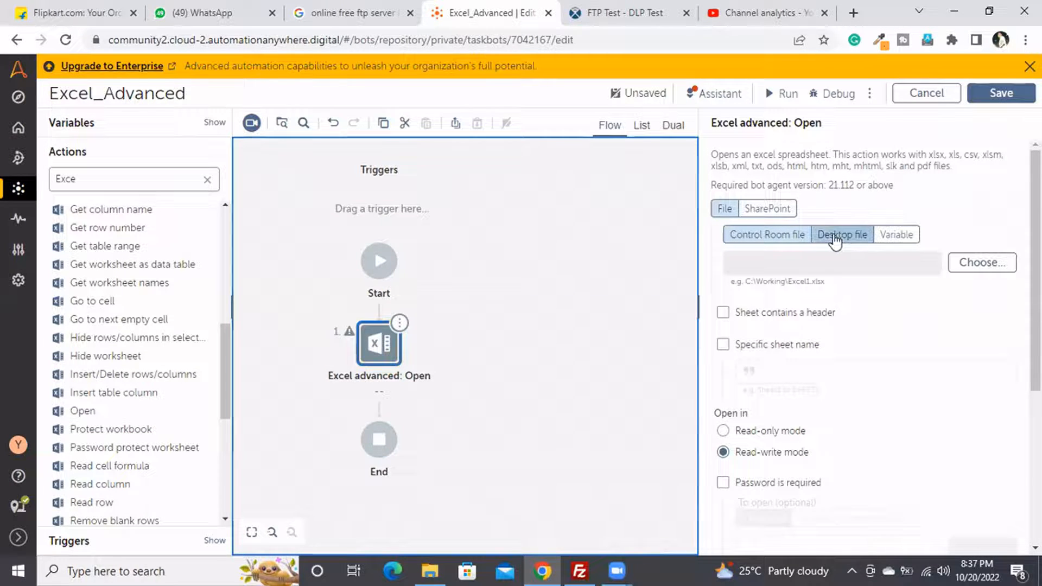
pyautogui.click(976, 271)
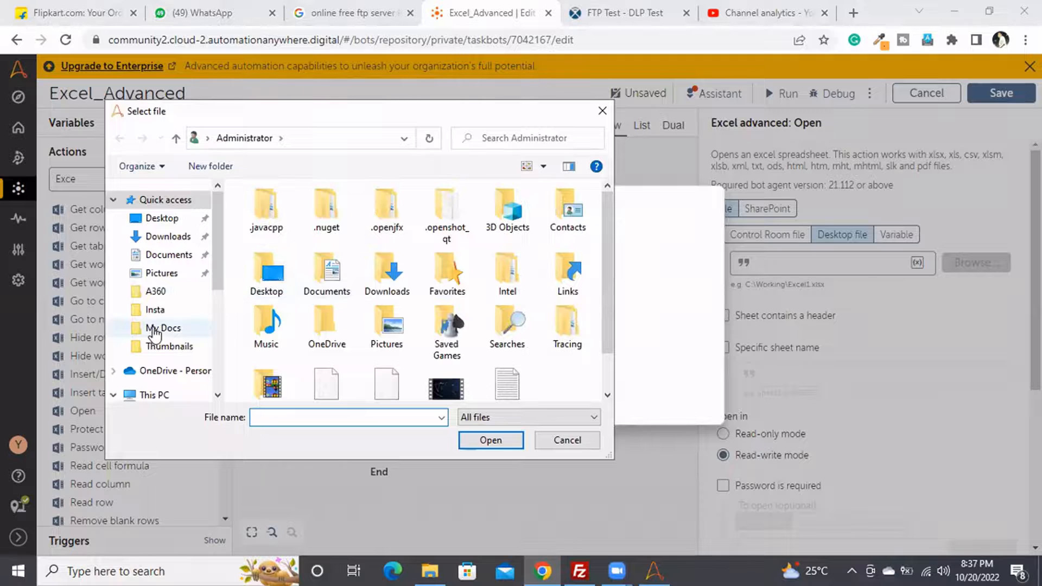
pyautogui.click(155, 330)
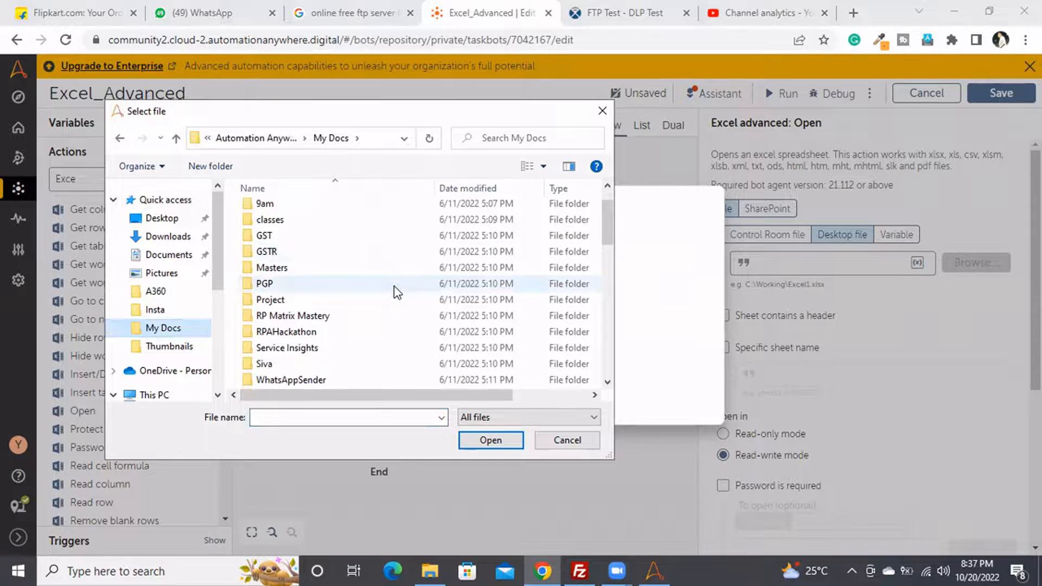
pyautogui.scroll(-3, 397, 292)
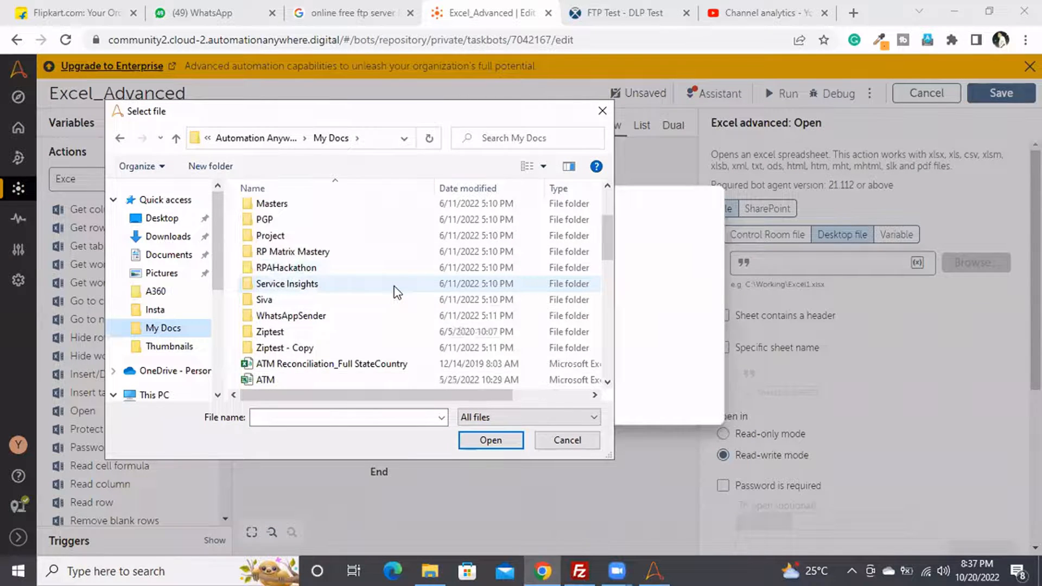
pyautogui.scroll(-5, 396, 292)
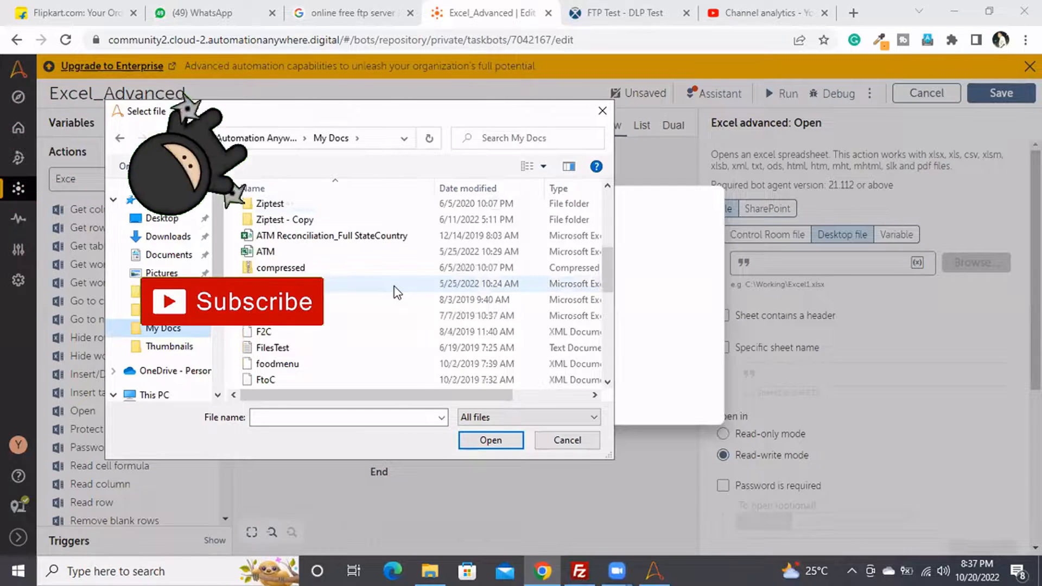
pyautogui.scroll(-1, 397, 292)
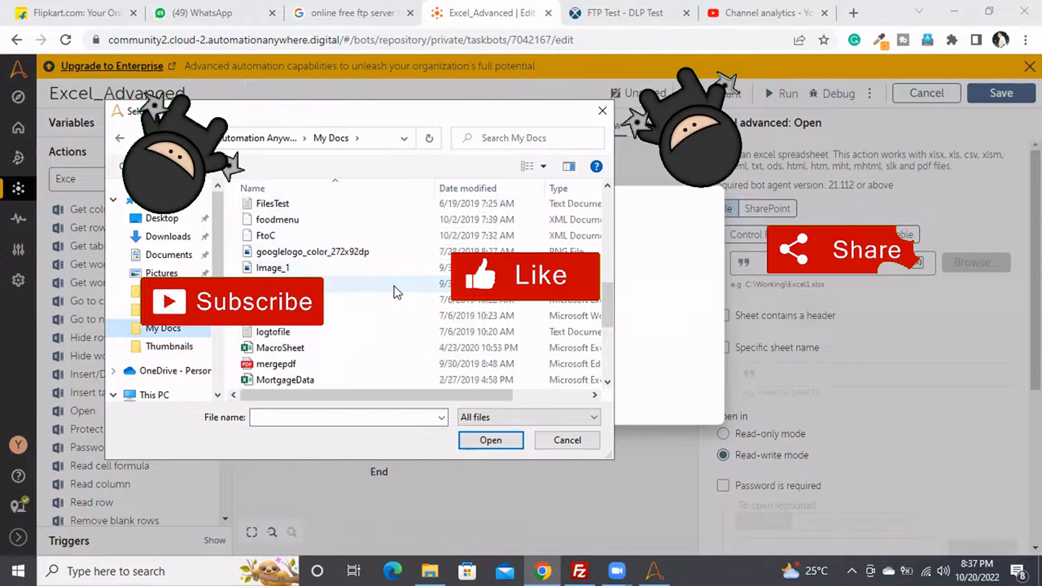
pyautogui.scroll(-4, 397, 292)
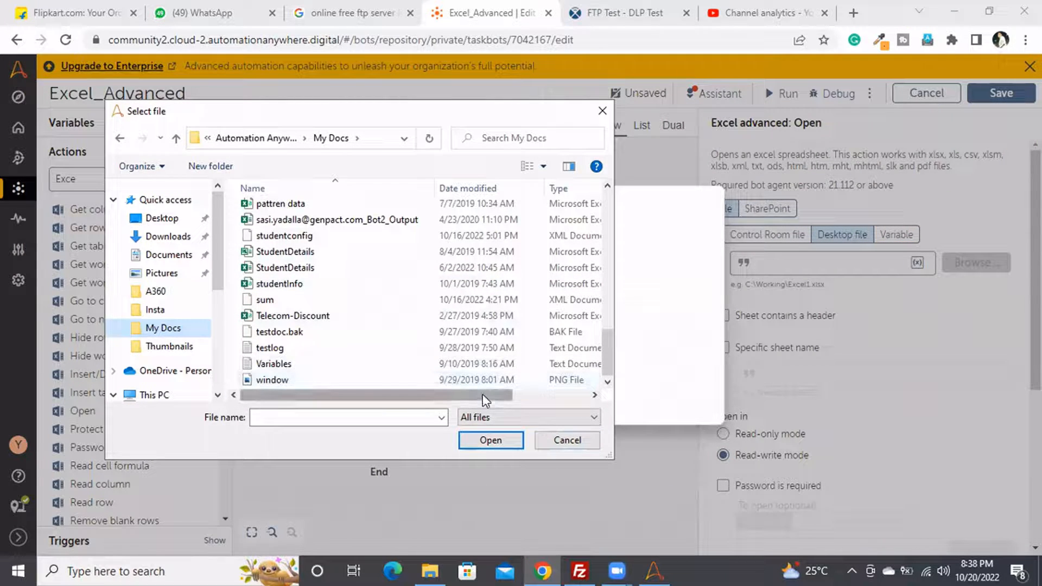
pyautogui.click(550, 436)
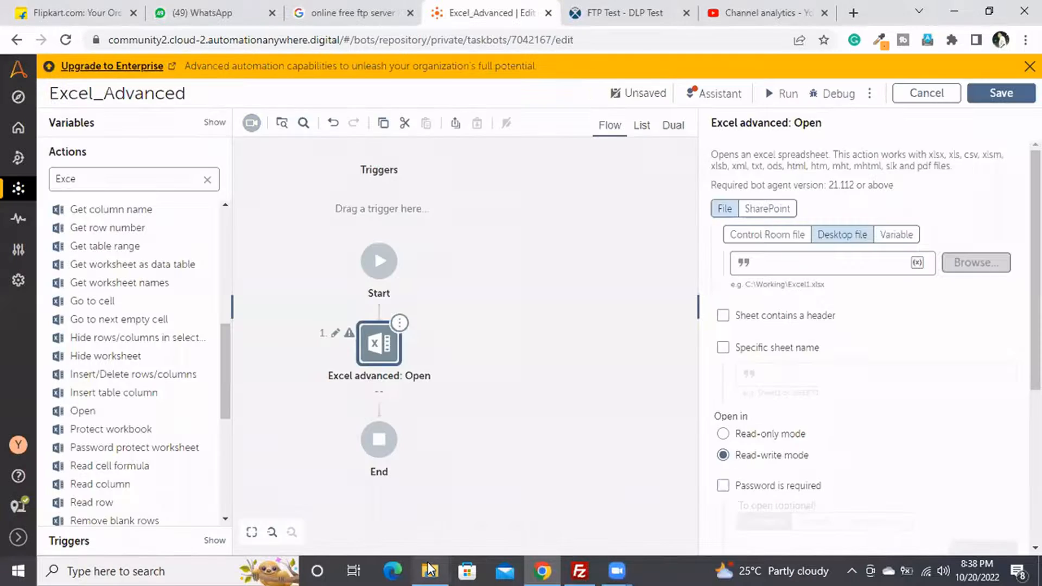
# Switch to File Explorer and open the StudentDetails workbook modified on 6/2/2022 from the My Docs folder
pyautogui.click(430, 570)
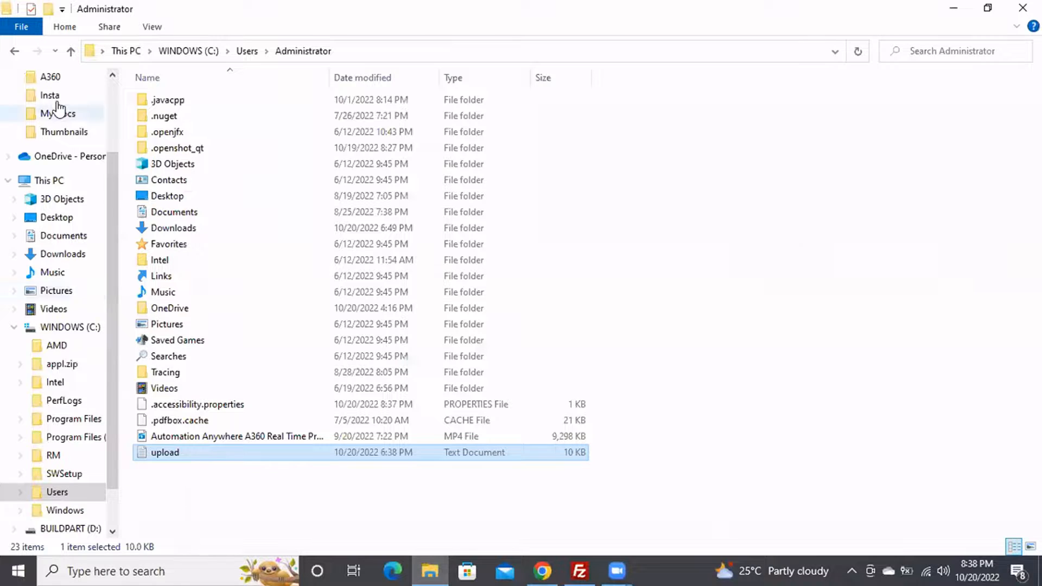
pyautogui.click(59, 115)
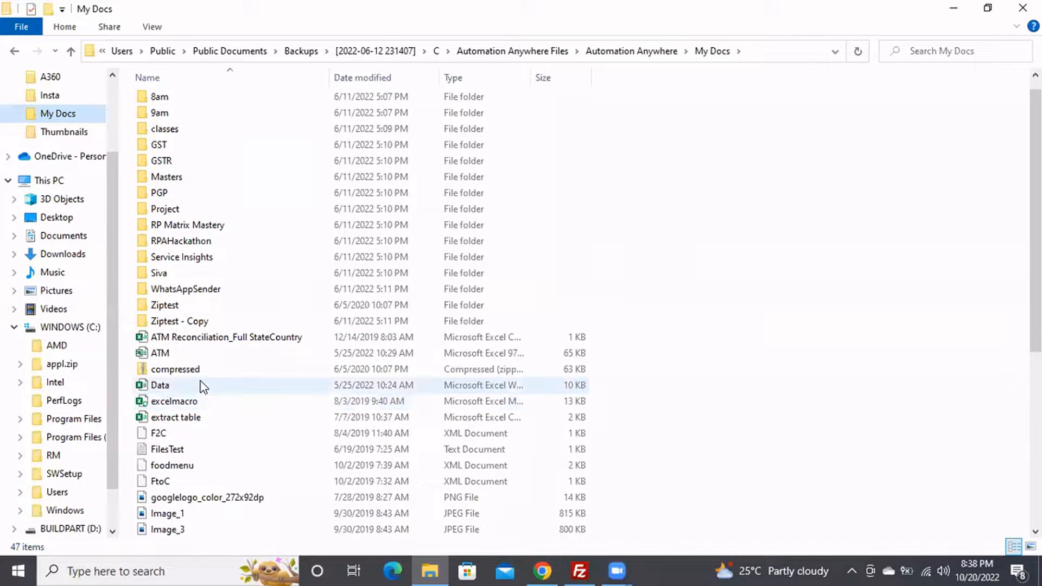
pyautogui.scroll(-6, 201, 382)
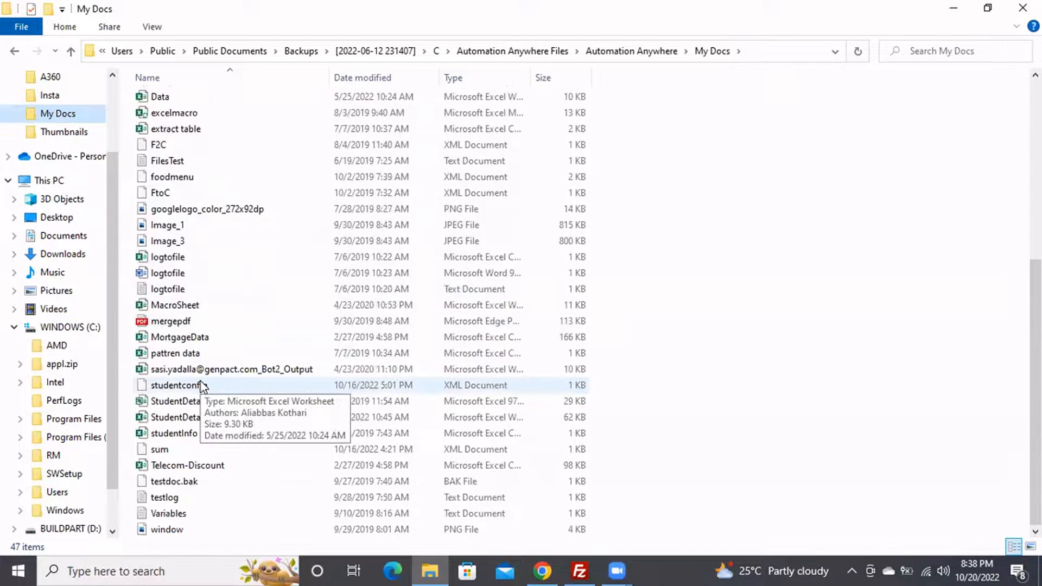
pyautogui.click(181, 417)
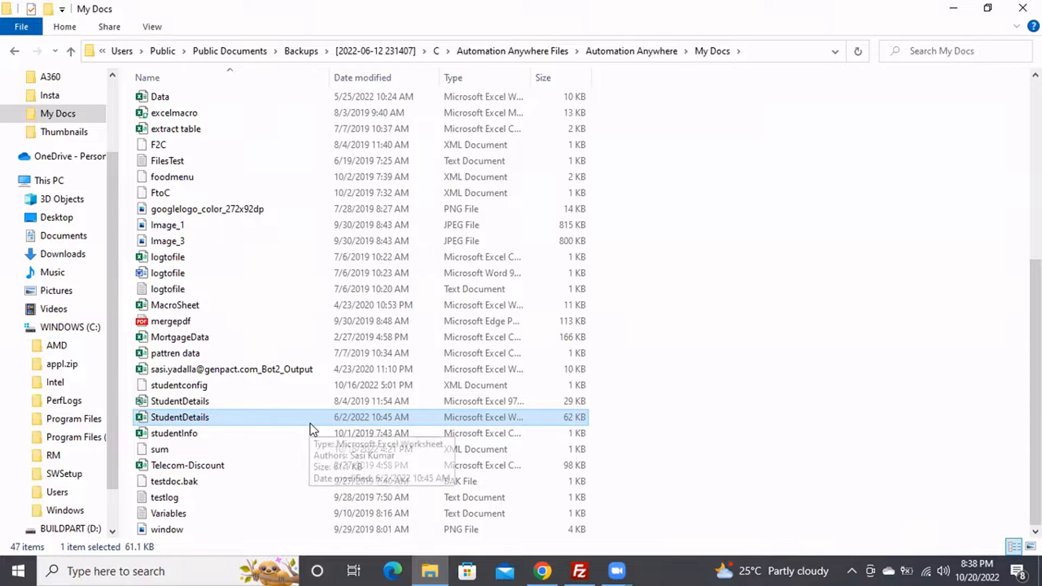
pyautogui.doubleClick(277, 419)
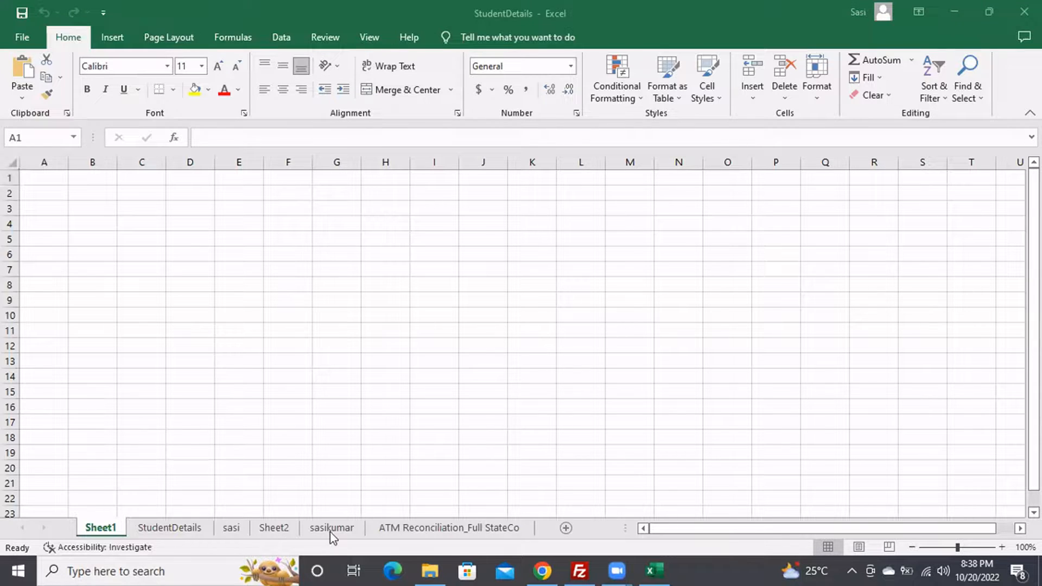
# Examine the contents of the workbook's sheets, from StudentDetails through ATM Reconciliation_Full StateCo
pyautogui.click(174, 527)
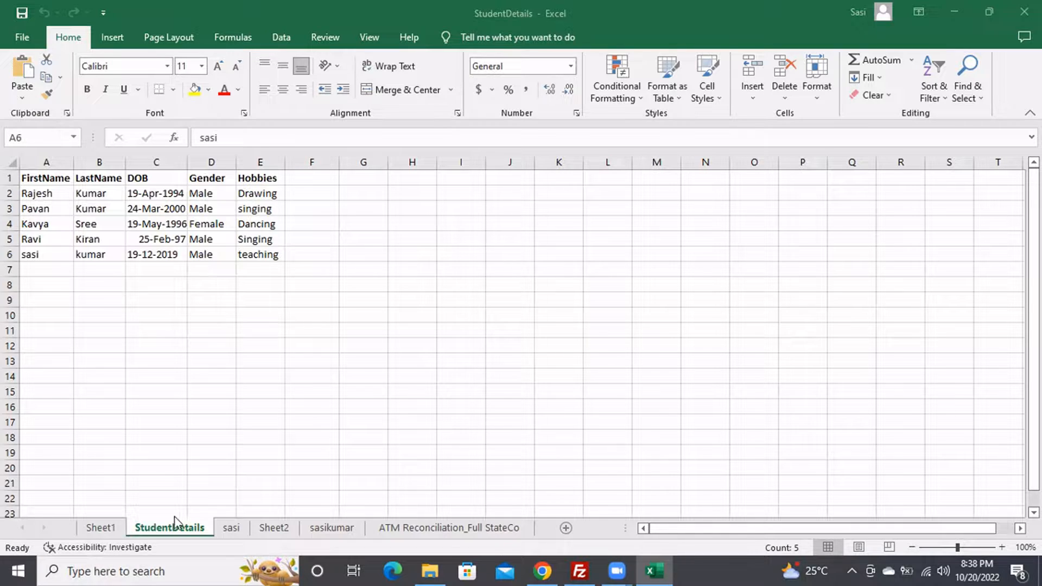
pyautogui.click(278, 531)
pyautogui.click(352, 531)
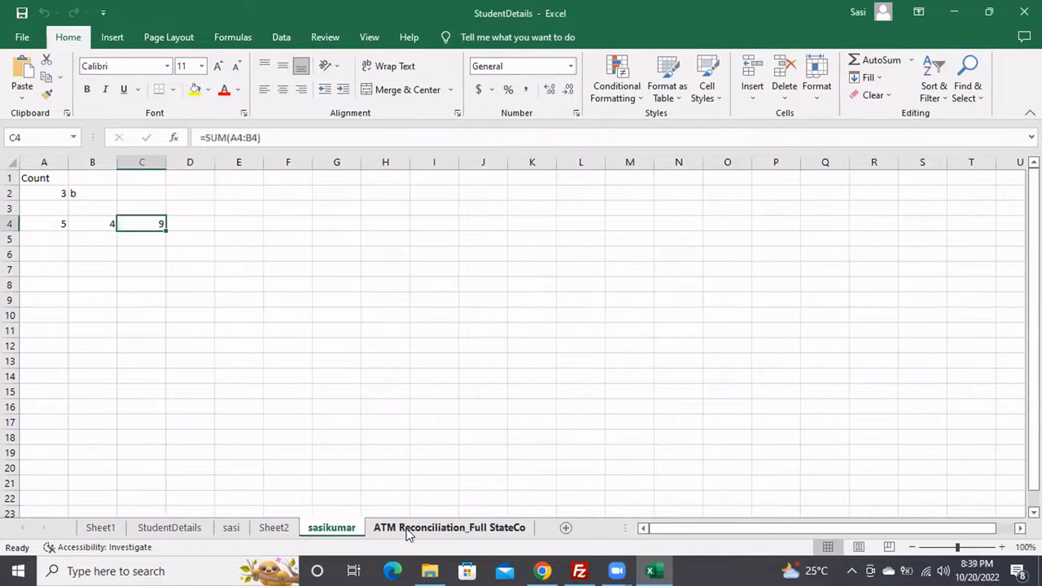
pyautogui.click(419, 531)
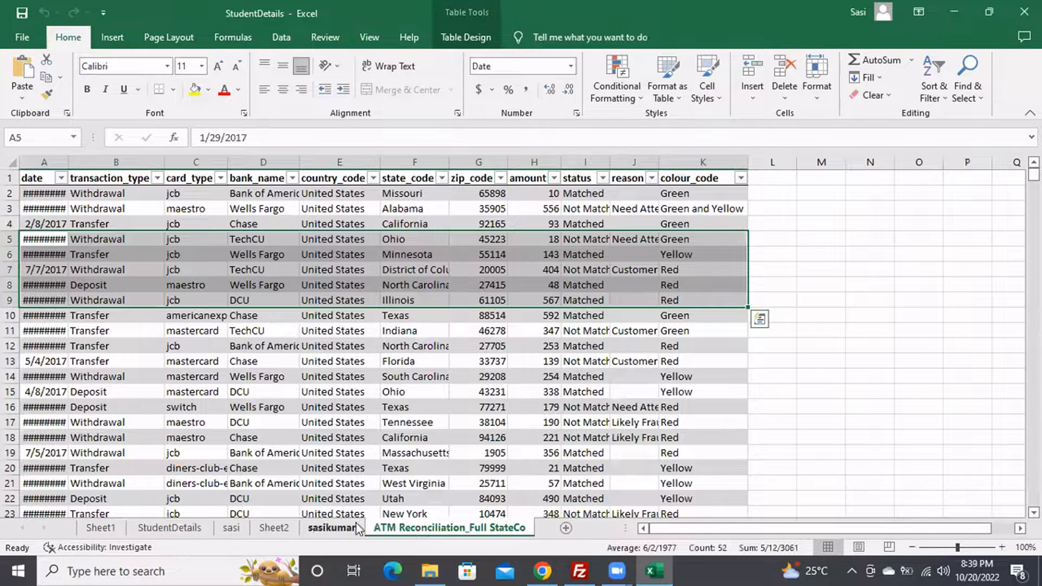
# Delete Sheet1 and the blank worksheet that directly follows StudentDetails
pyautogui.click(112, 531)
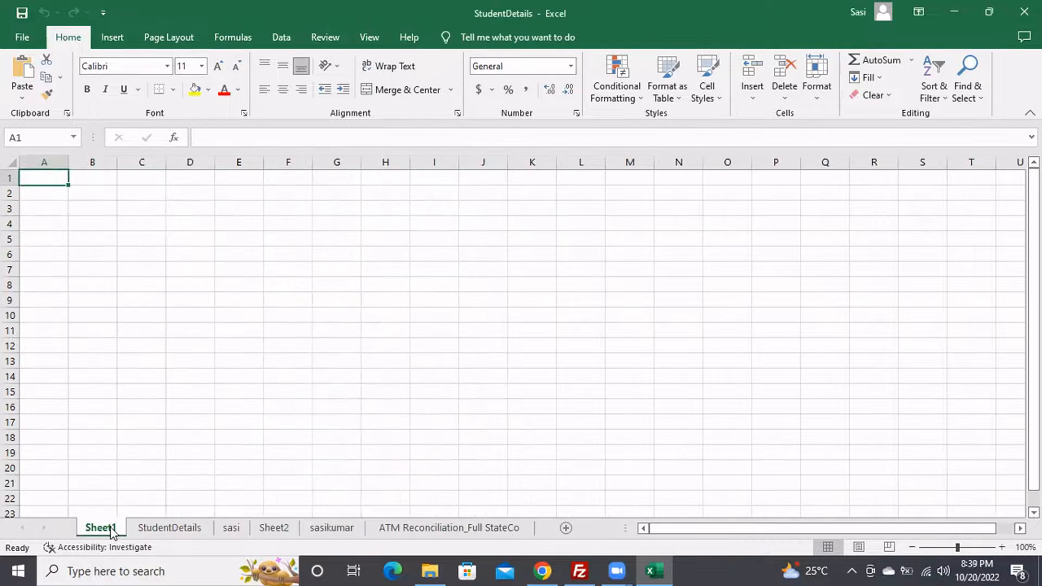
pyautogui.rightClick(112, 531)
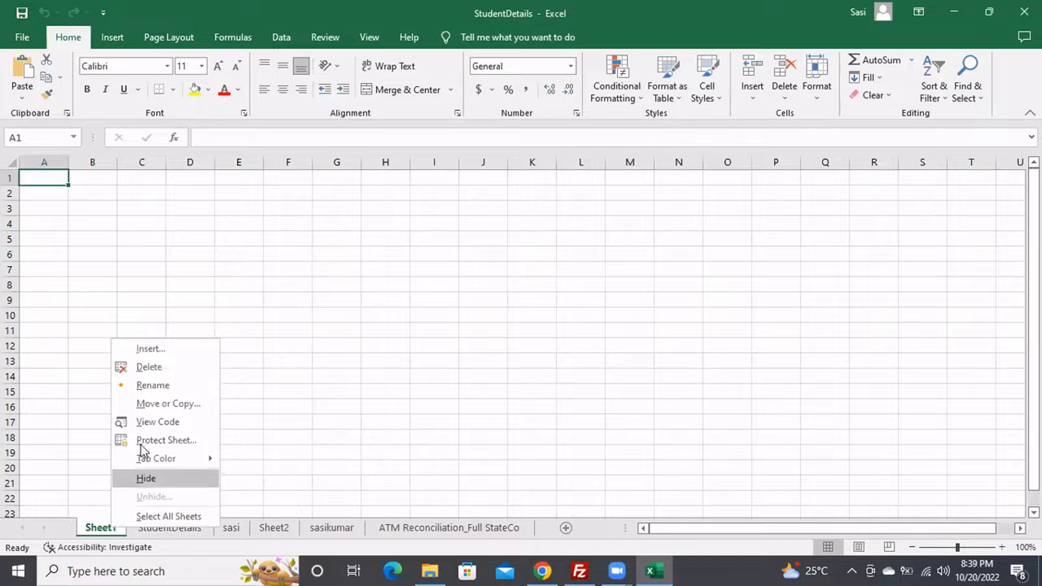
pyautogui.click(152, 369)
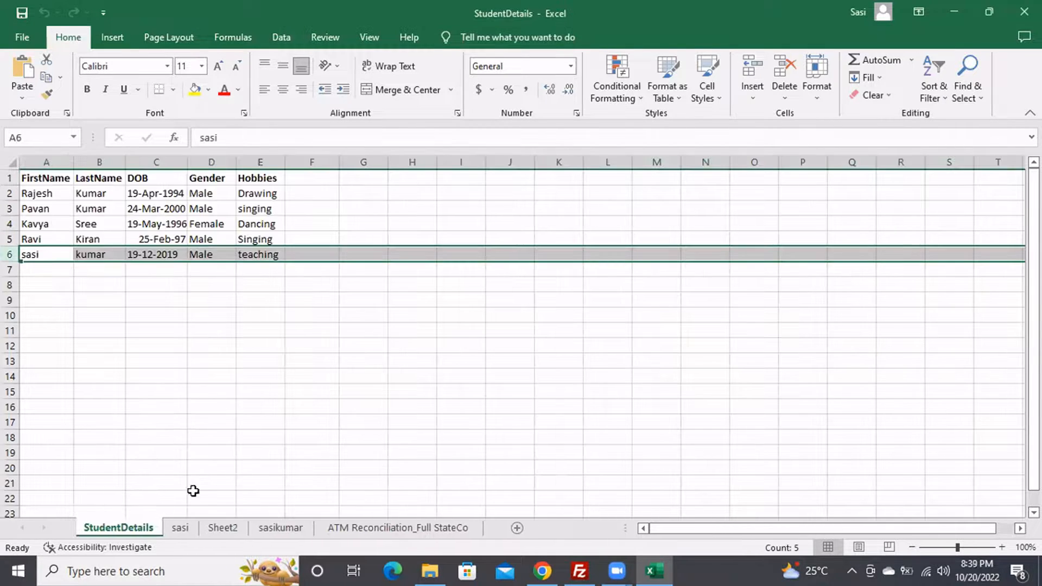
pyautogui.rightClick(183, 530)
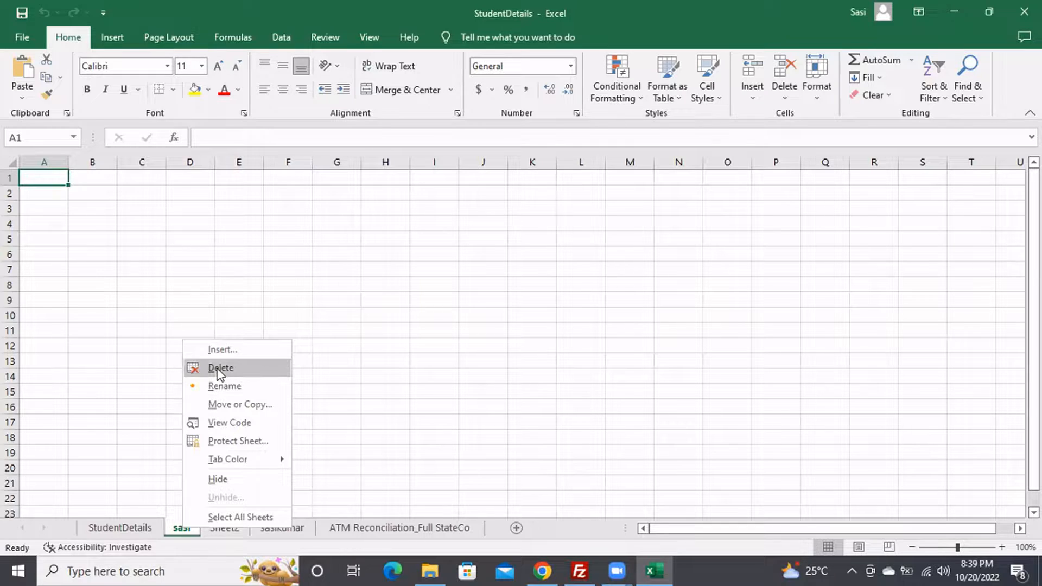
pyautogui.click(218, 367)
# Permanently delete Sheet2 and the worksheet just before ATM Reconciliation_Full StateCo
pyautogui.rightClick(198, 529)
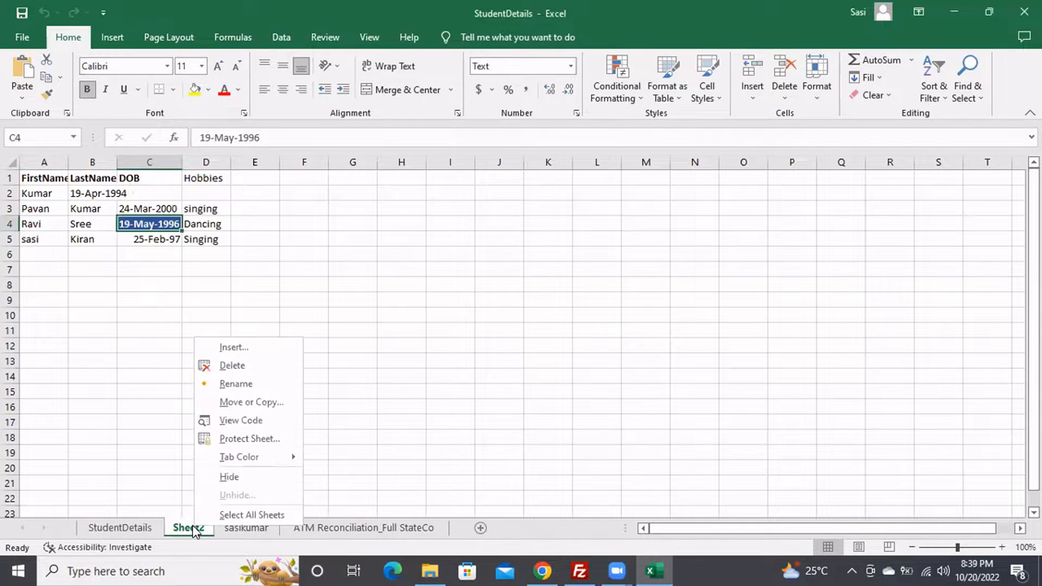
pyautogui.click(242, 367)
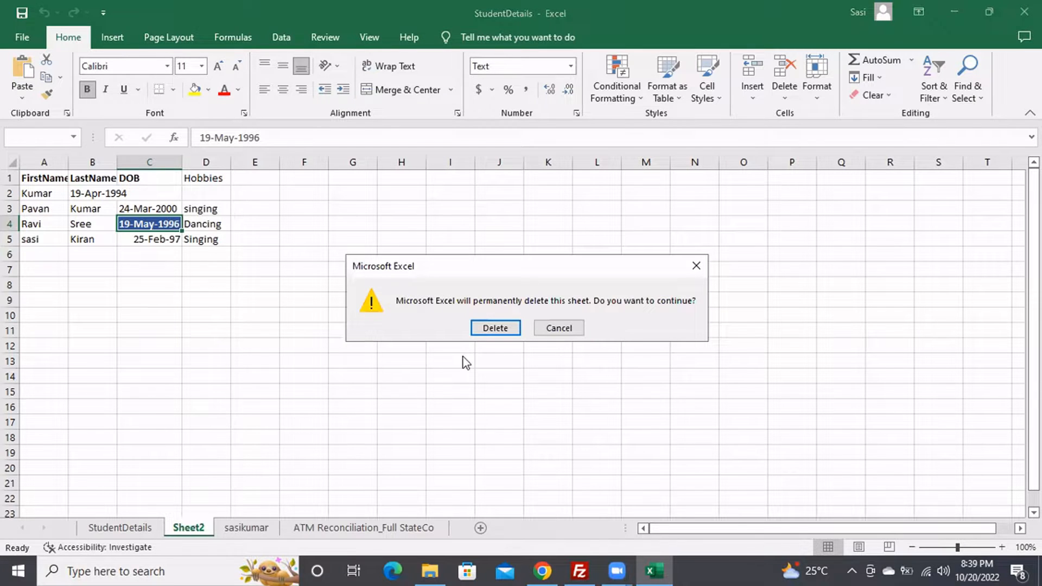
pyautogui.click(494, 329)
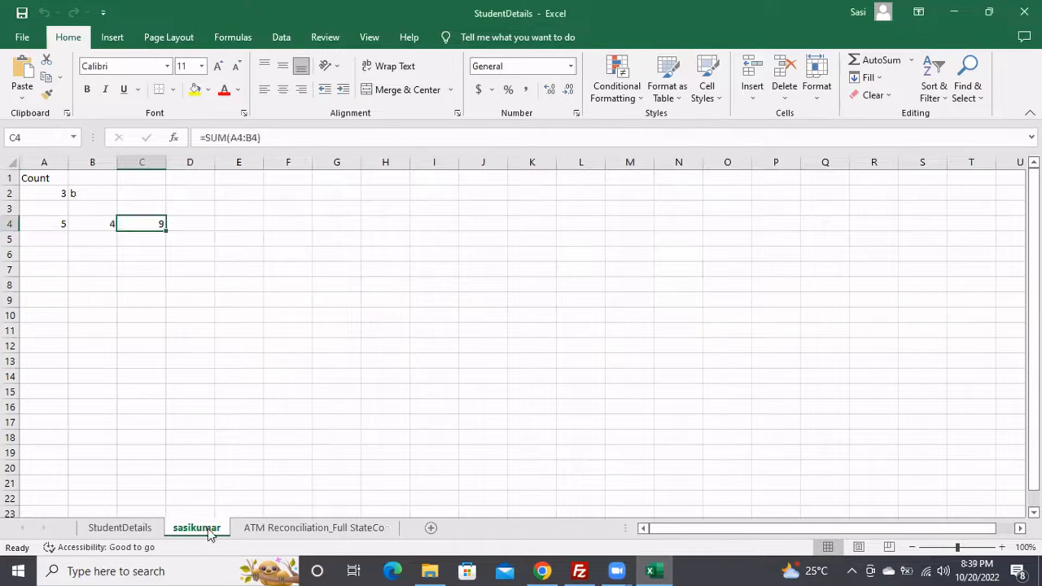
pyautogui.rightClick(193, 532)
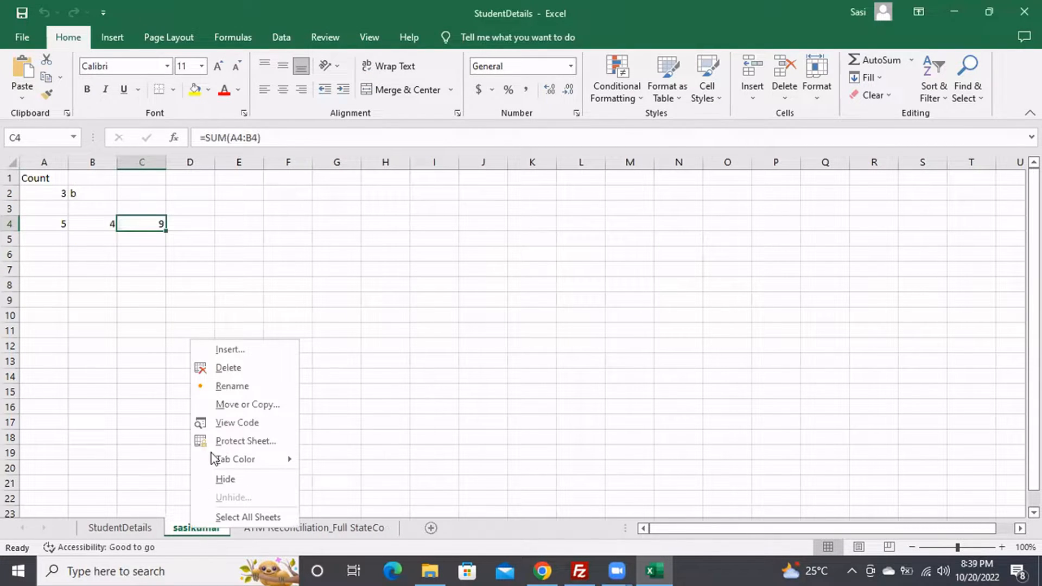
pyautogui.click(243, 368)
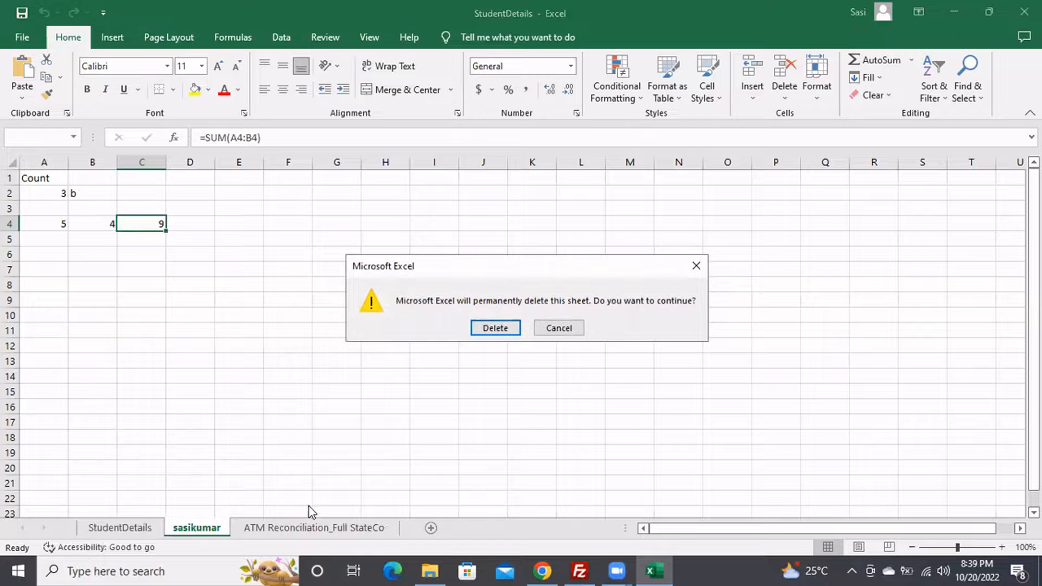
pyautogui.click(513, 328)
# Permanently delete the ATM Reconciliation_Full StateCo worksheet and close the StudentDetails workbook
pyautogui.rightClick(246, 533)
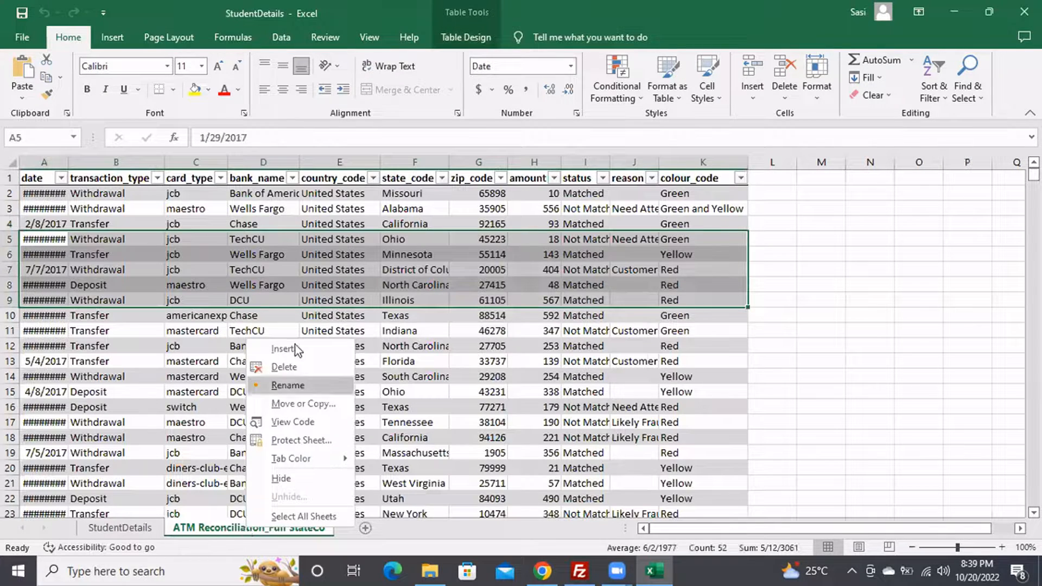
pyautogui.click(285, 368)
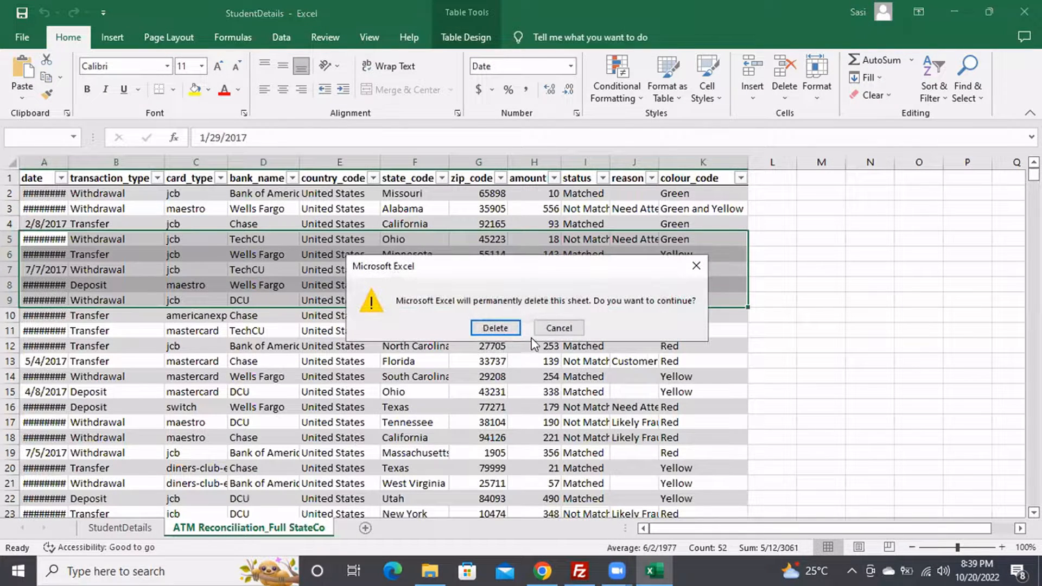
pyautogui.click(491, 328)
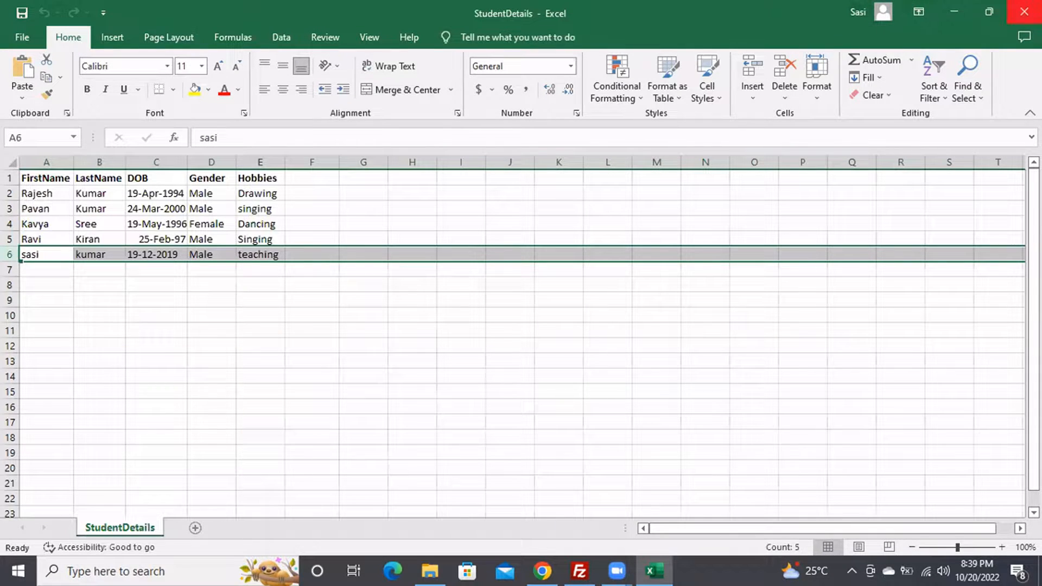
pyautogui.click(1025, 12)
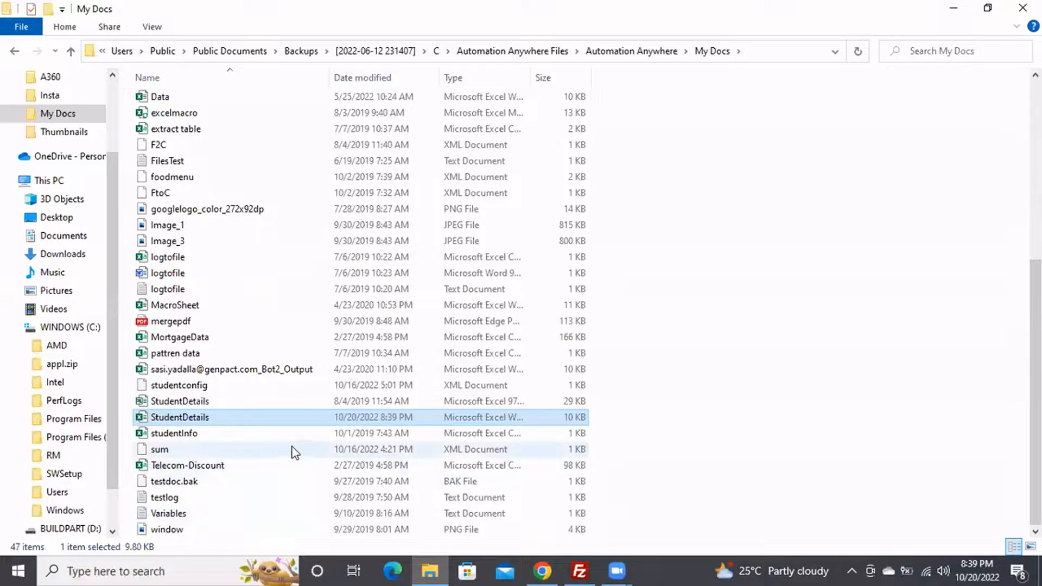
# Rename the StudentDetails workbook modified on 10/20/2022 in the My Docs folder as StudentDetails1
pyautogui.click(209, 417)
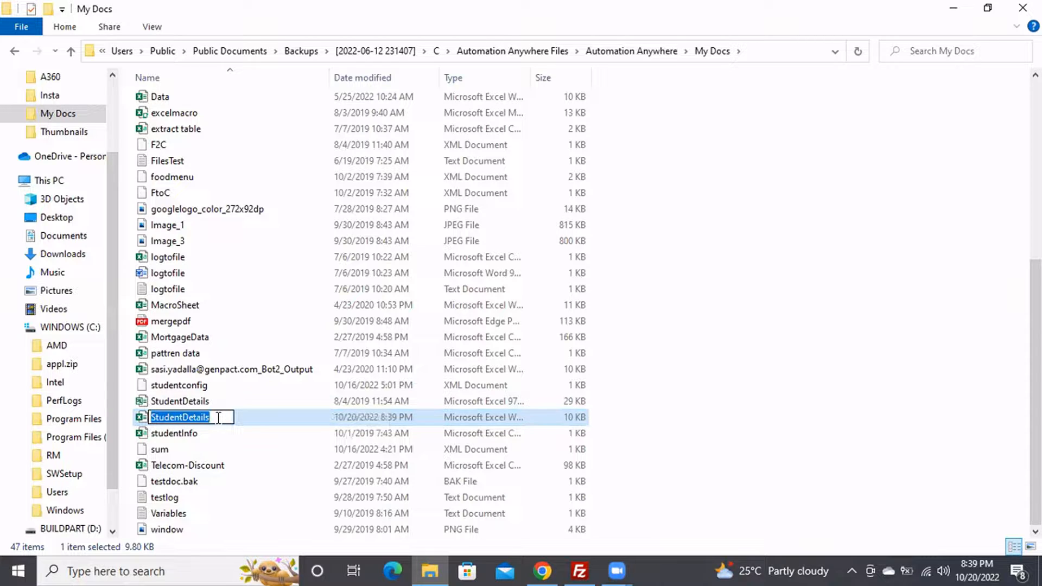
pyautogui.click(230, 418)
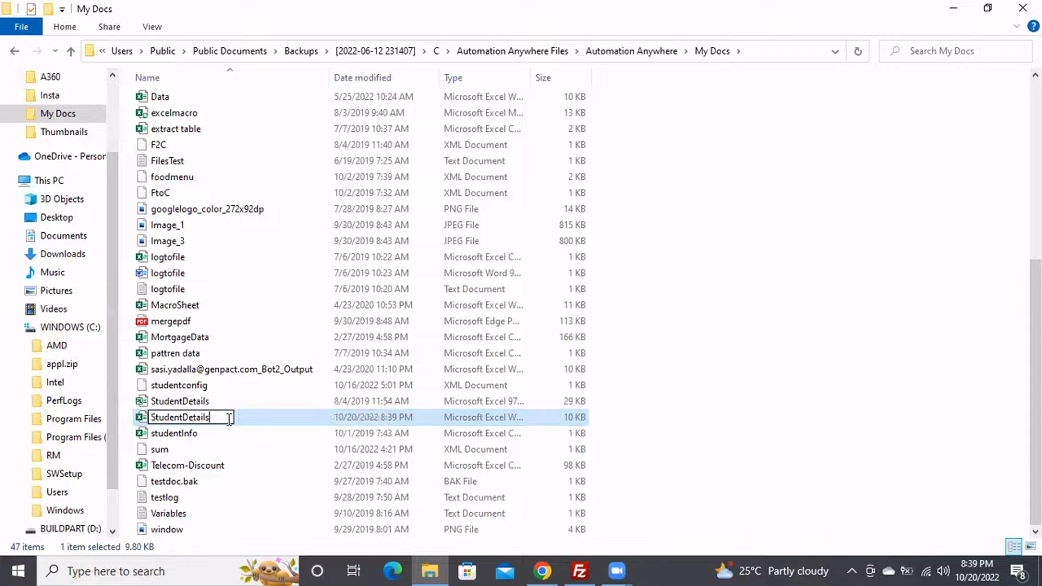
pyautogui.write('1')
pyautogui.press('Return')
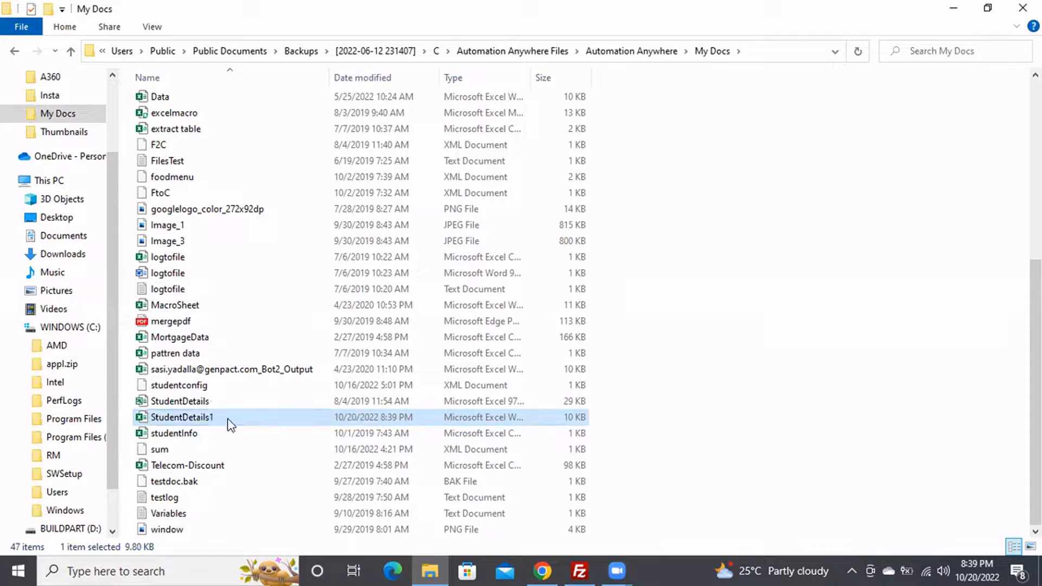
# Switch to the Excel_Advanced bot in Chrome and set the Open action's desktop file to StudentDetails1 from the My Docs folder
pyautogui.click(543, 570)
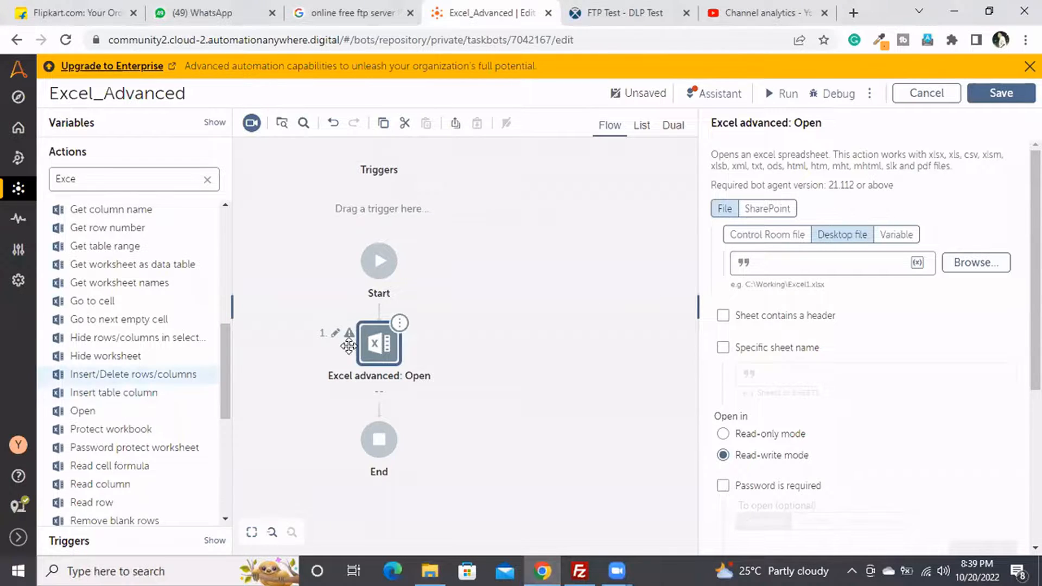
pyautogui.click(964, 264)
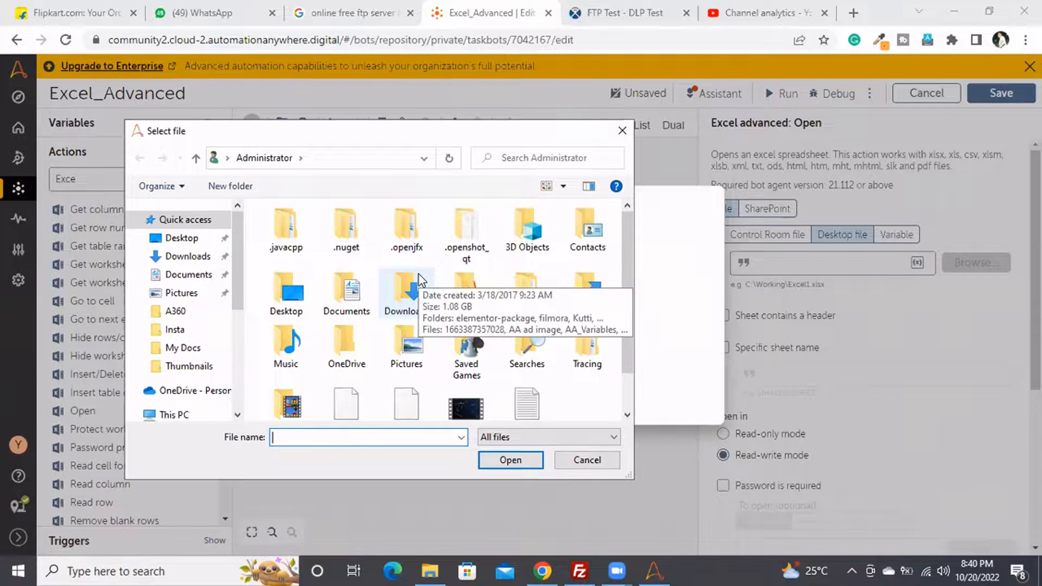
pyautogui.click(395, 91)
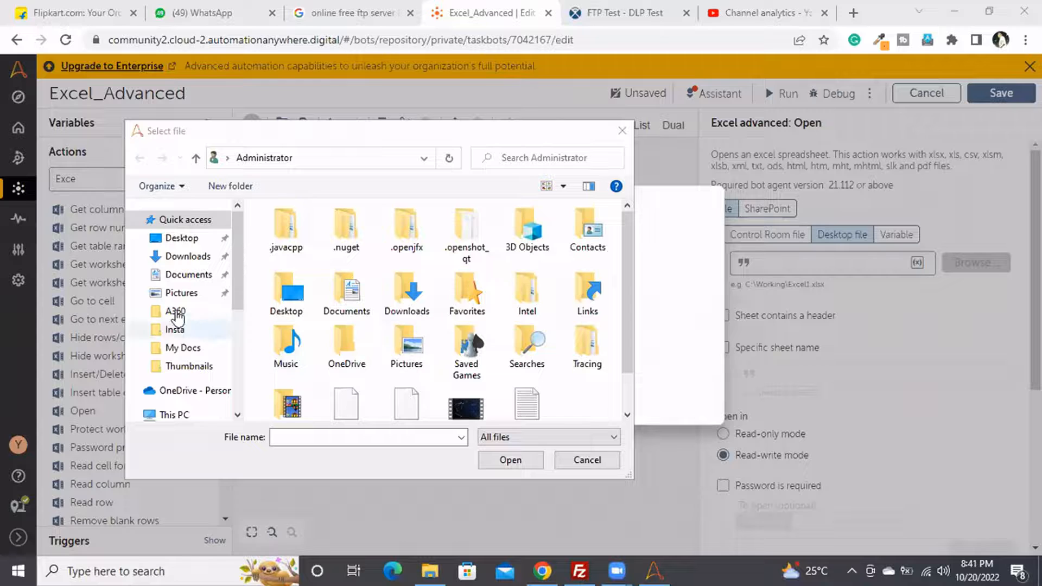
pyautogui.click(190, 353)
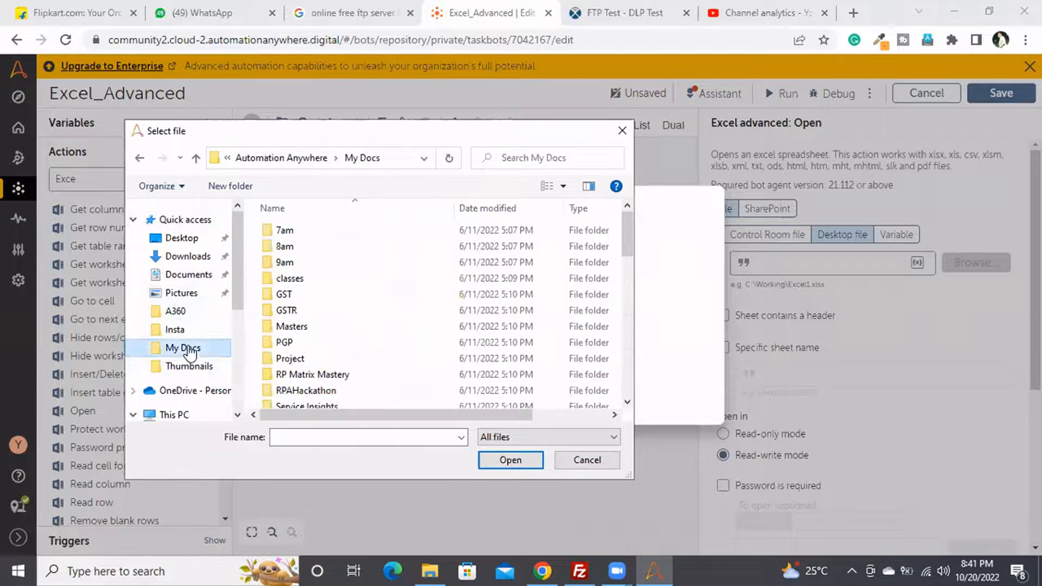
pyautogui.scroll(-2, 343, 356)
pyautogui.scroll(-3, 344, 356)
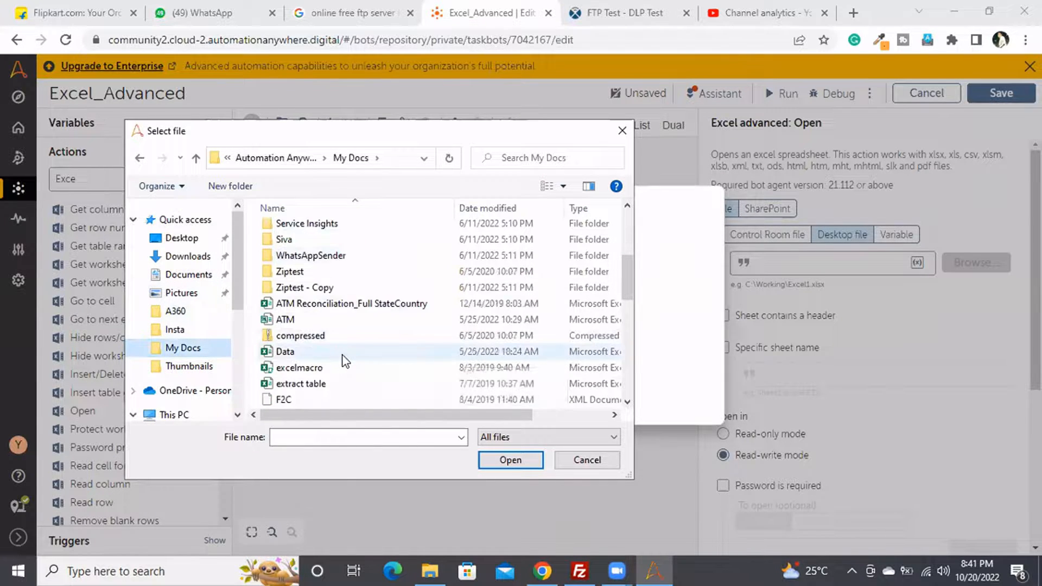
pyautogui.scroll(-6, 343, 356)
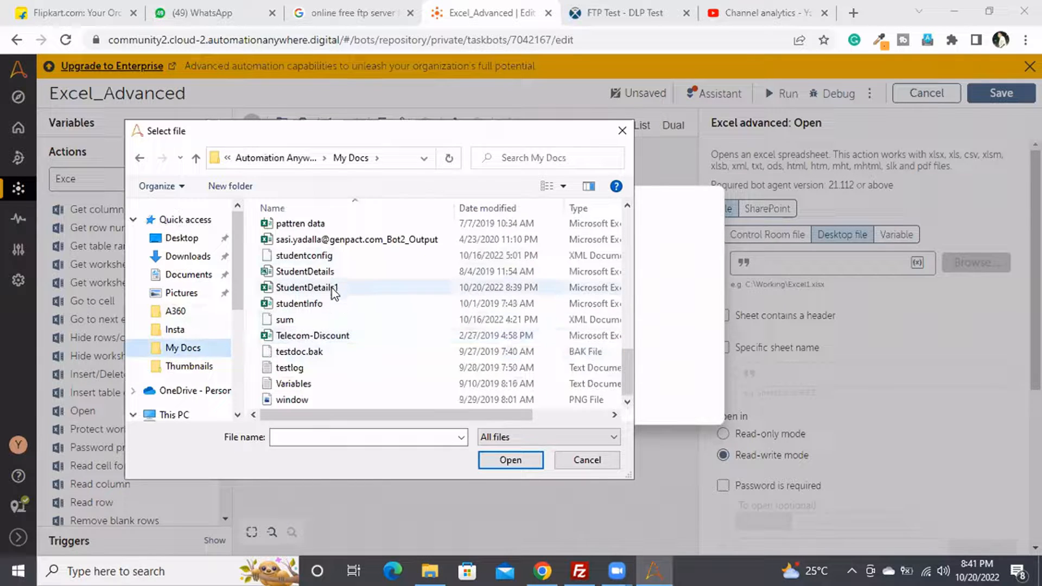
pyautogui.click(332, 287)
pyautogui.click(525, 462)
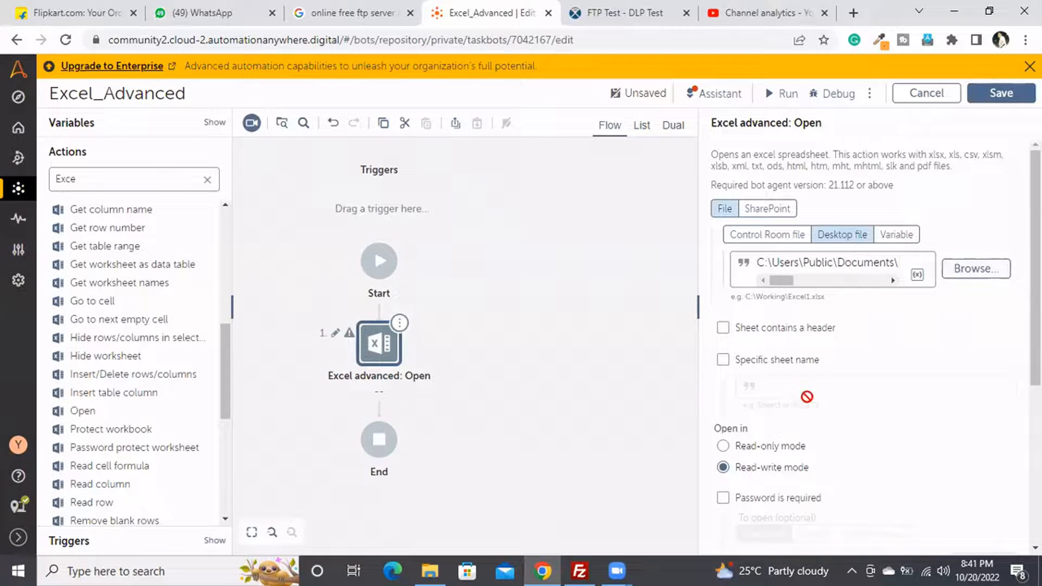
# Mark the sheet as containing a header and enable opening by a specific sheet name
pyautogui.scroll(-1, 806, 396)
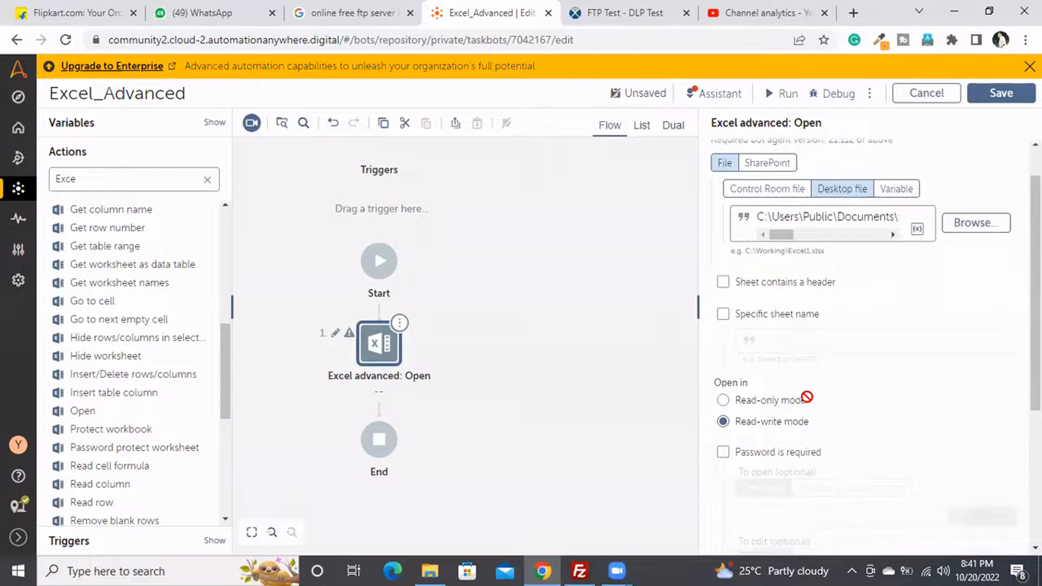
pyautogui.click(724, 283)
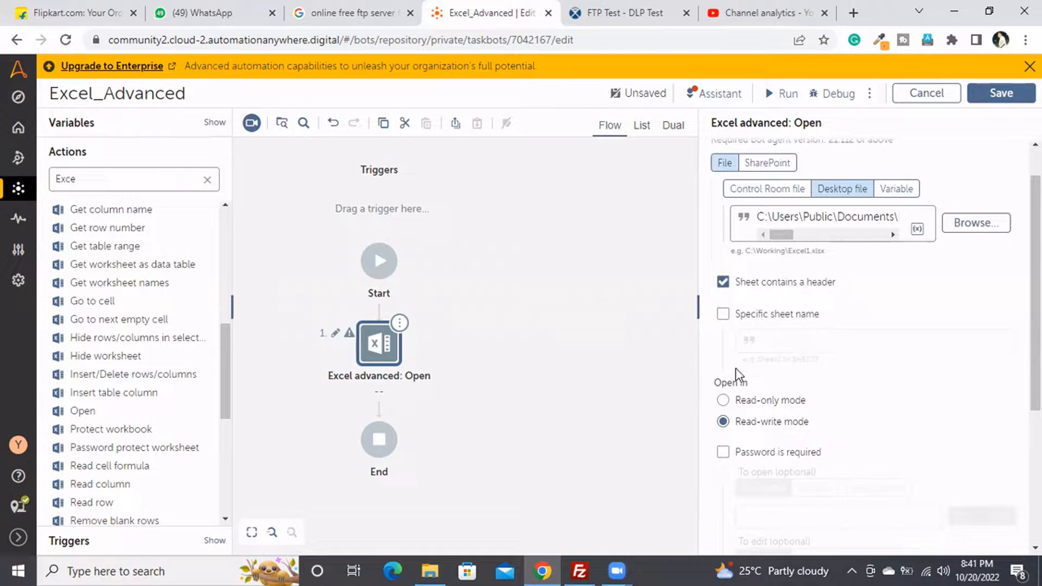
pyautogui.click(723, 317)
# Copy the sheet name StudentDetails from the StudentDetails1 workbook, close it, and enter that name as the Open action's specific sheet name
pyautogui.click(439, 569)
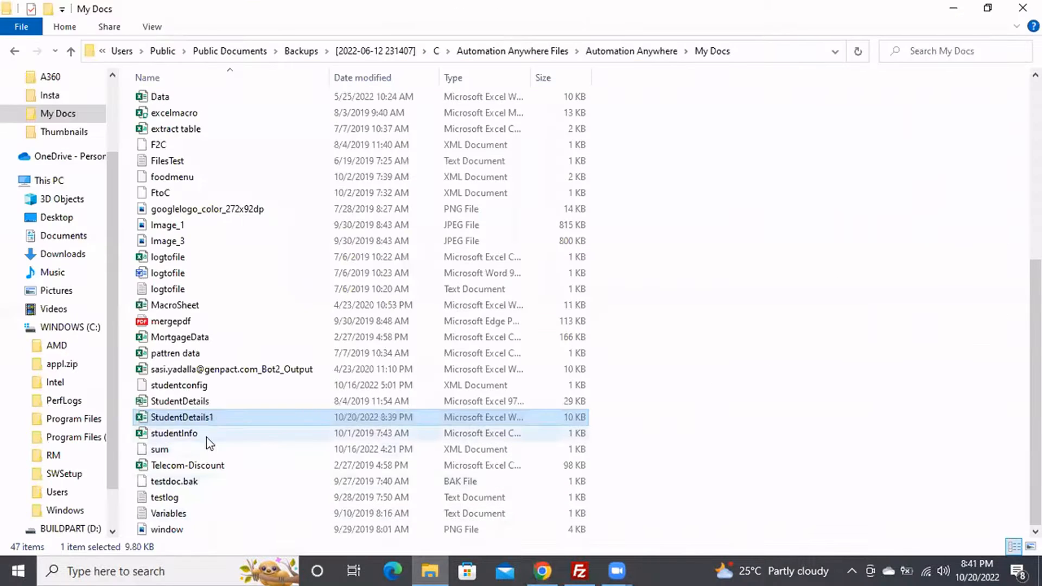
pyautogui.doubleClick(174, 418)
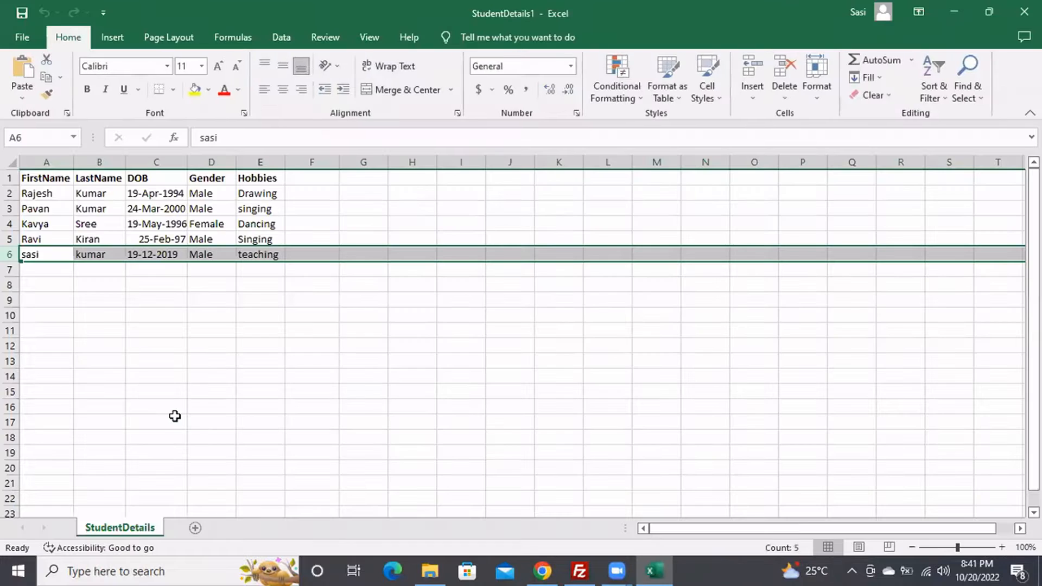
pyautogui.rightClick(121, 529)
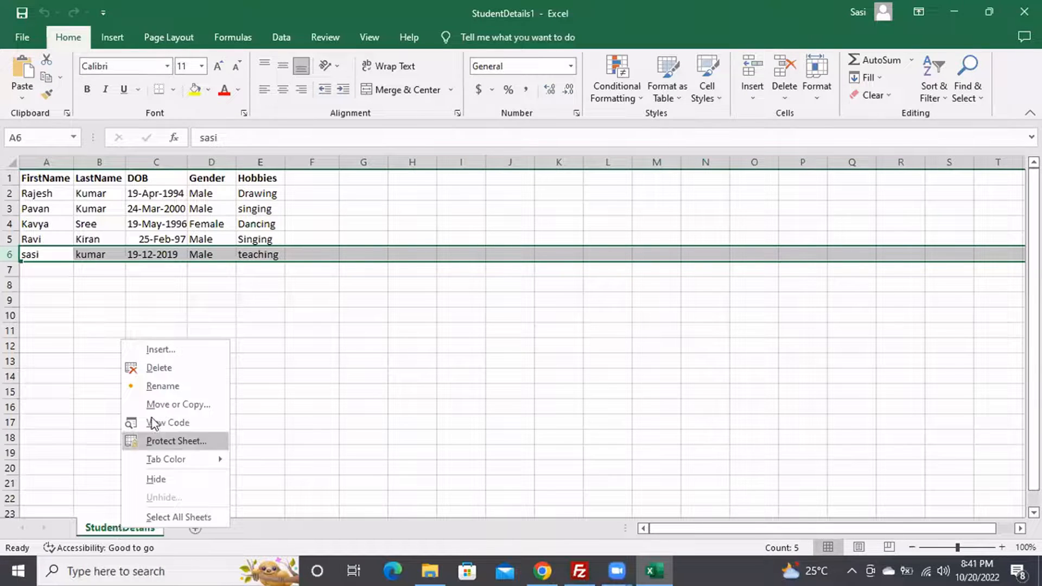
pyautogui.click(158, 386)
pyautogui.hotkey('ctrl', 'c')
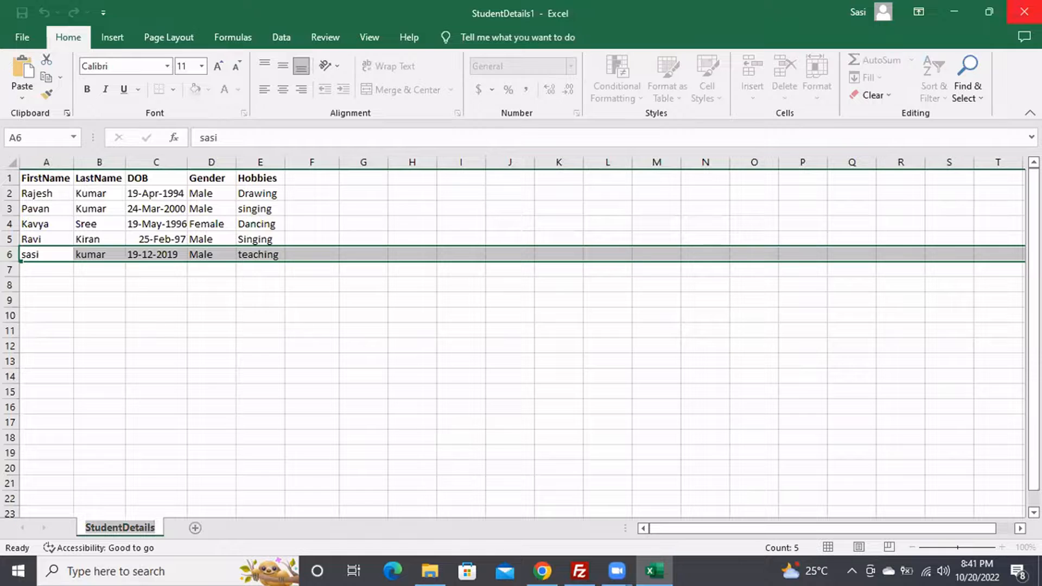
pyautogui.click(1024, 12)
pyautogui.click(1023, 7)
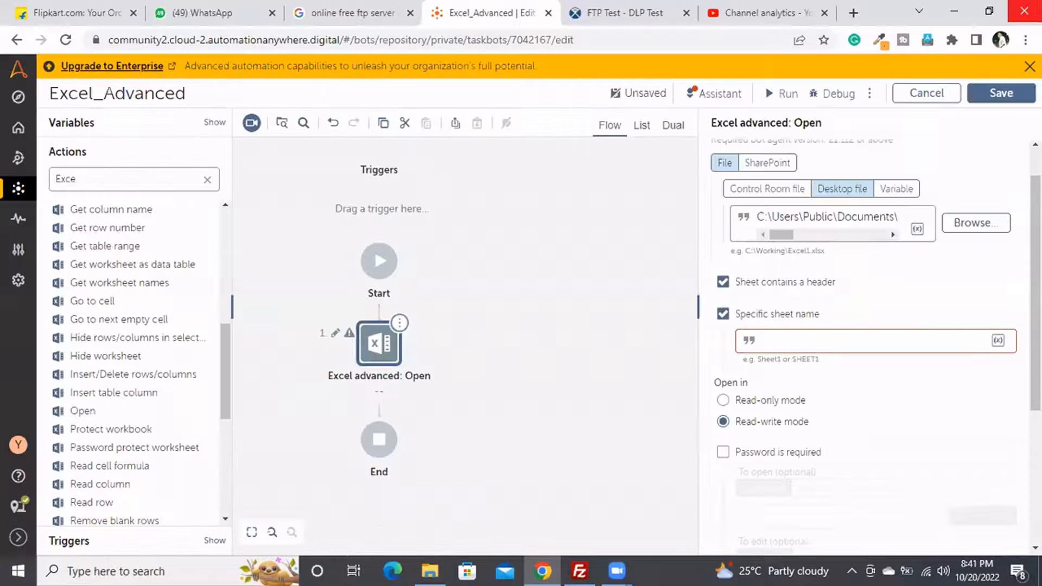
pyautogui.click(846, 345)
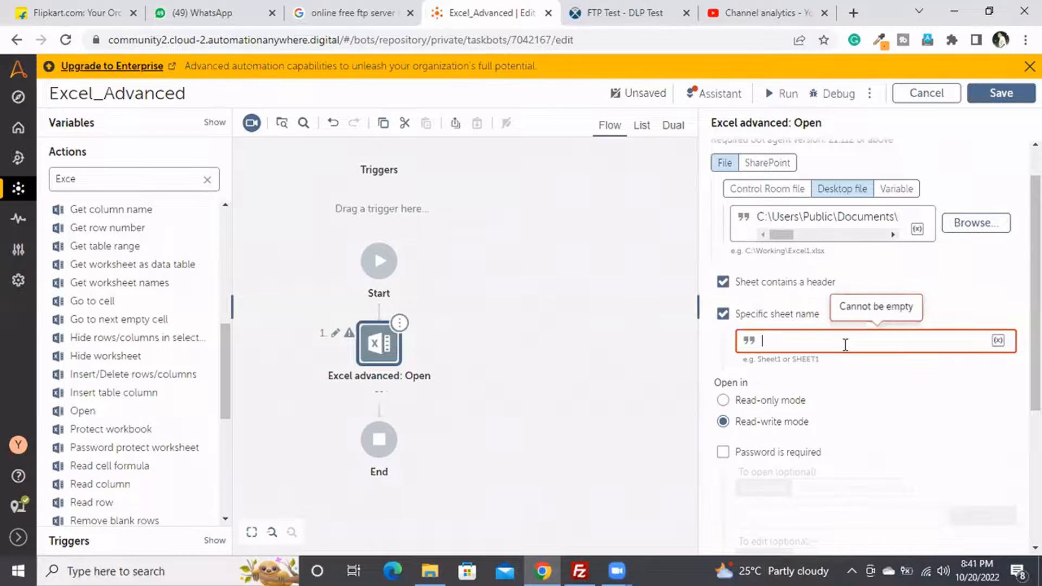
pyautogui.hotkey('ctrl', 'v')
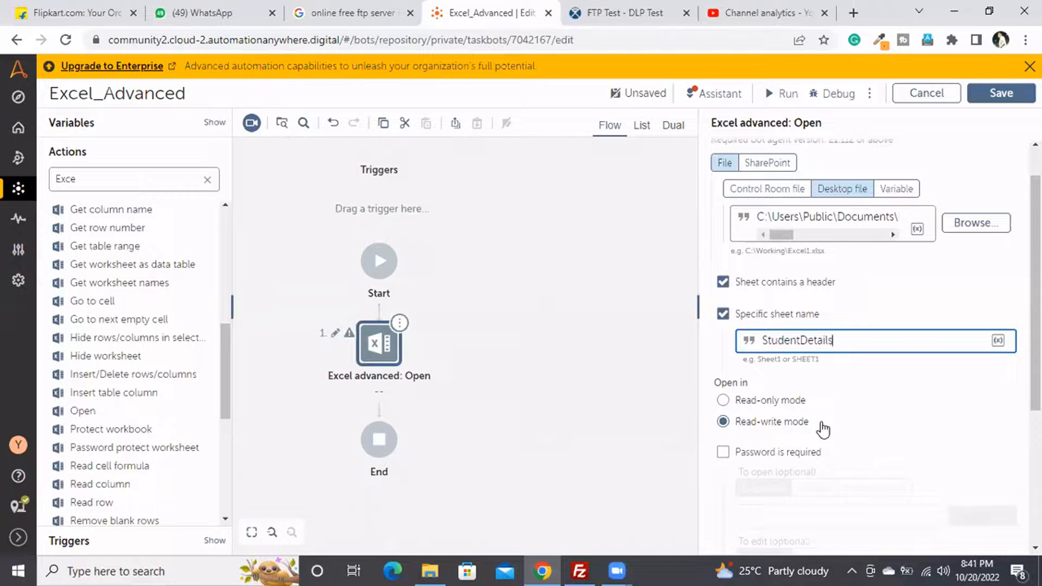
# Store the Open action's Excel session in a new session variable named ExcelSession
pyautogui.scroll(-3, 824, 430)
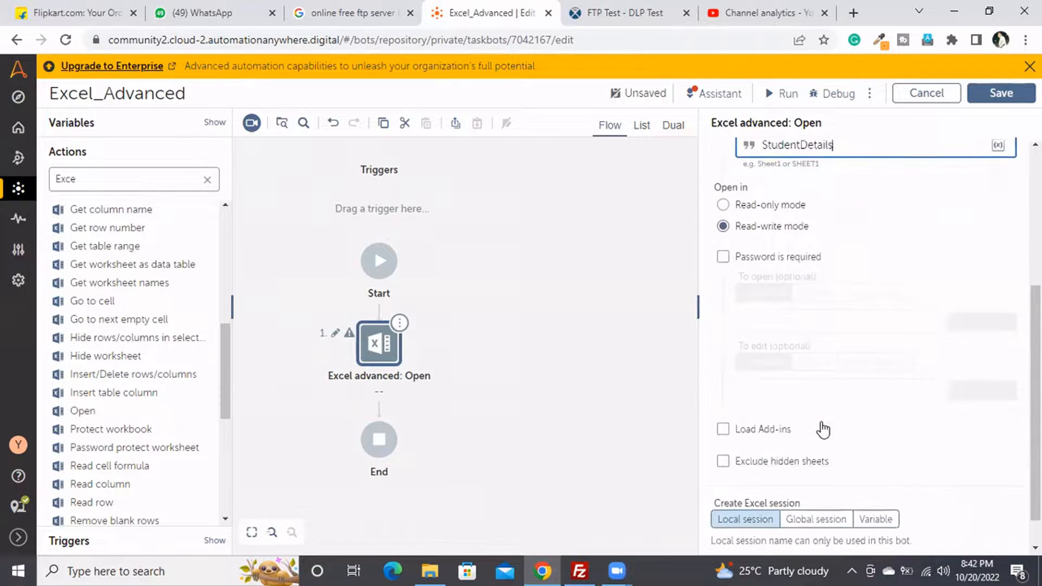
pyautogui.scroll(3, 824, 430)
pyautogui.scroll(-1, 820, 428)
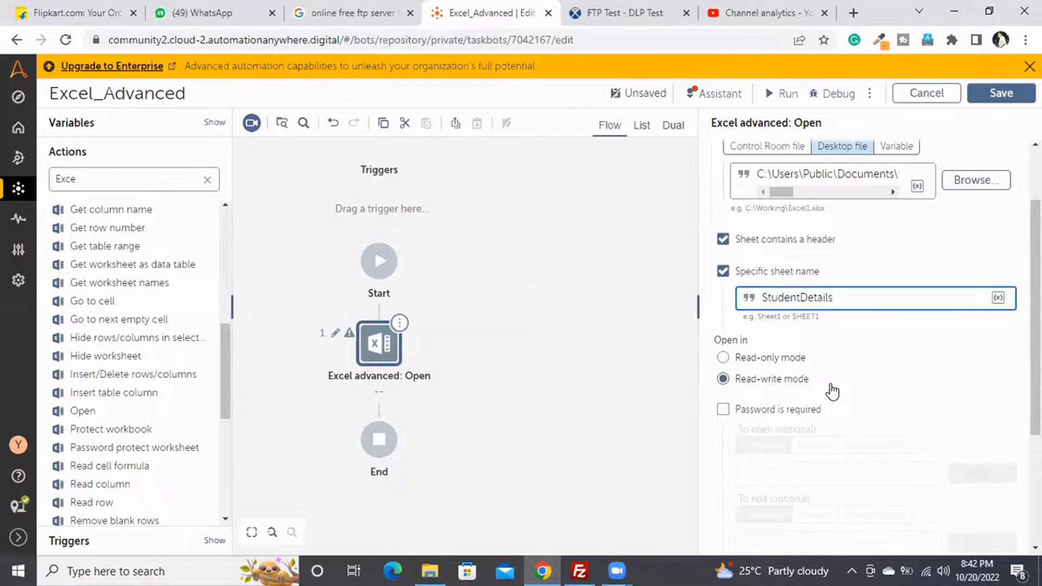
pyautogui.scroll(-3, 833, 391)
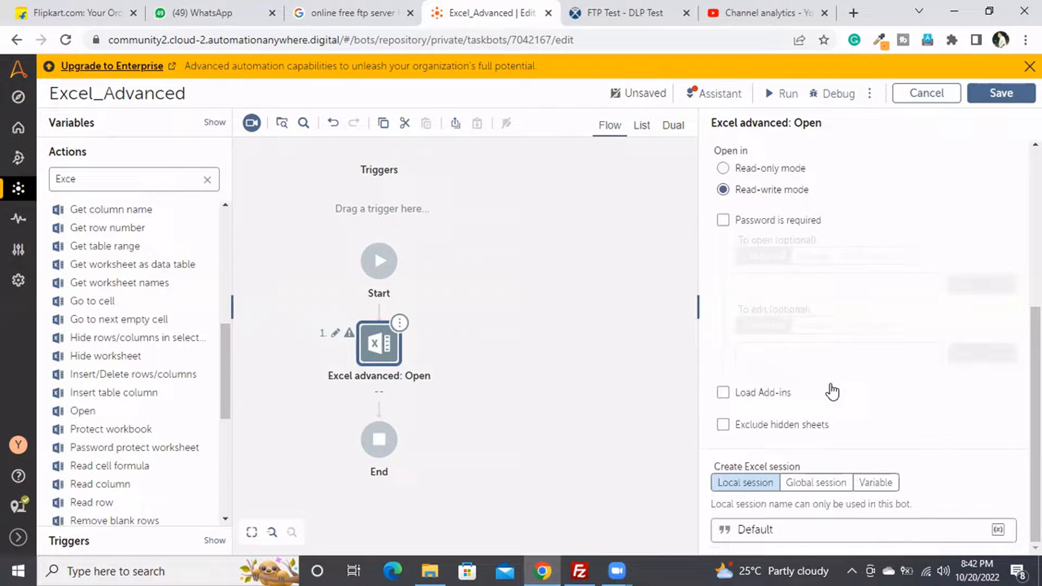
pyautogui.click(871, 484)
pyautogui.click(999, 531)
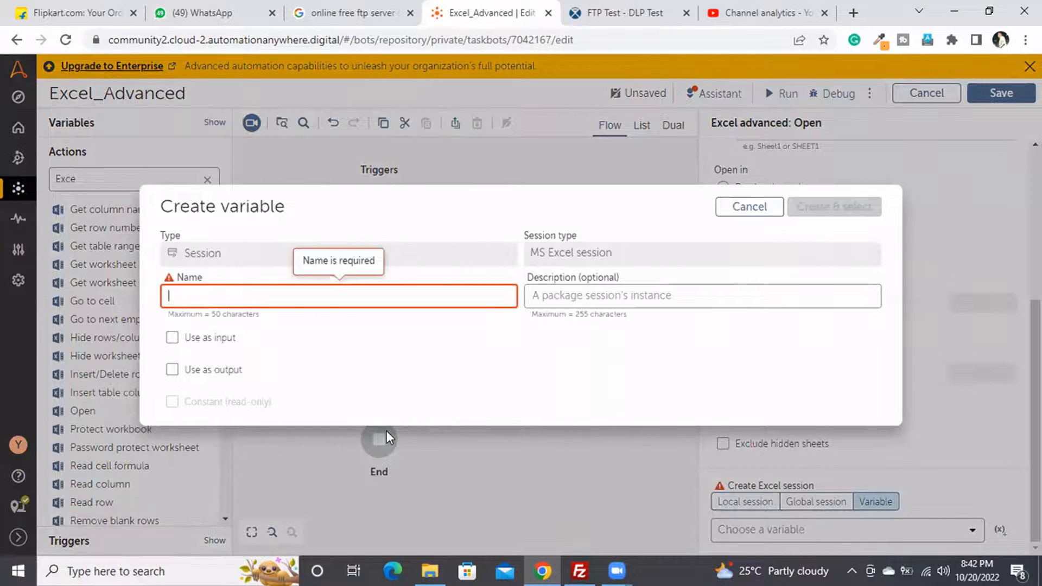
pyautogui.write('ExcelSession')
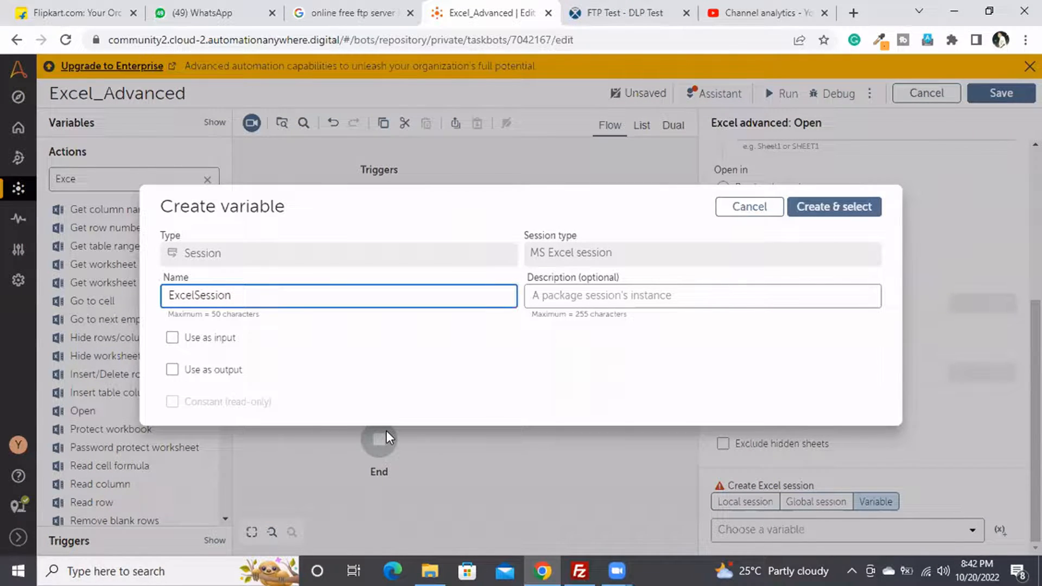
pyautogui.click(819, 207)
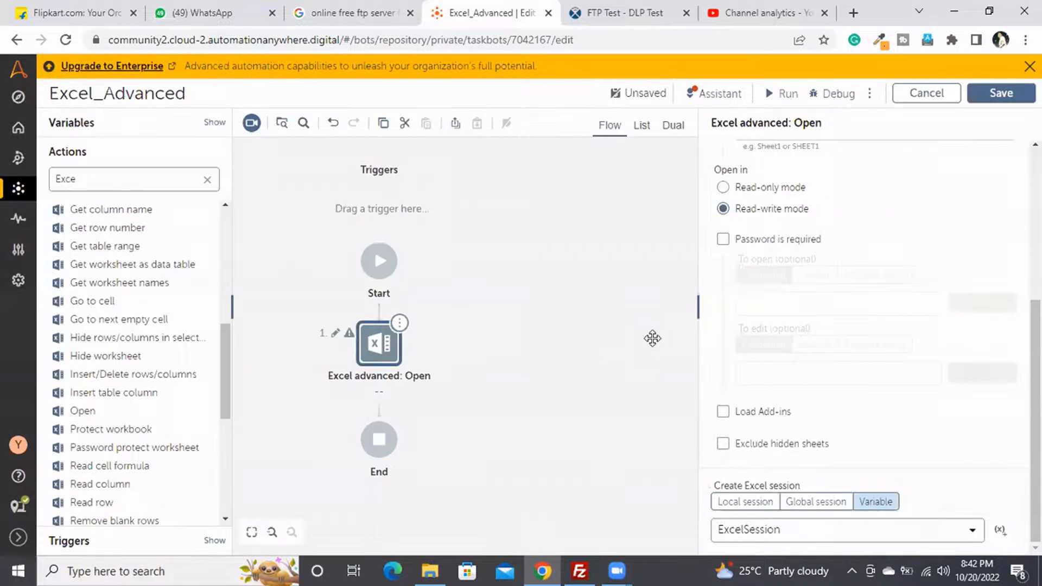
# Replace the action search term with "clos" to look for the close action
pyautogui.click(207, 181)
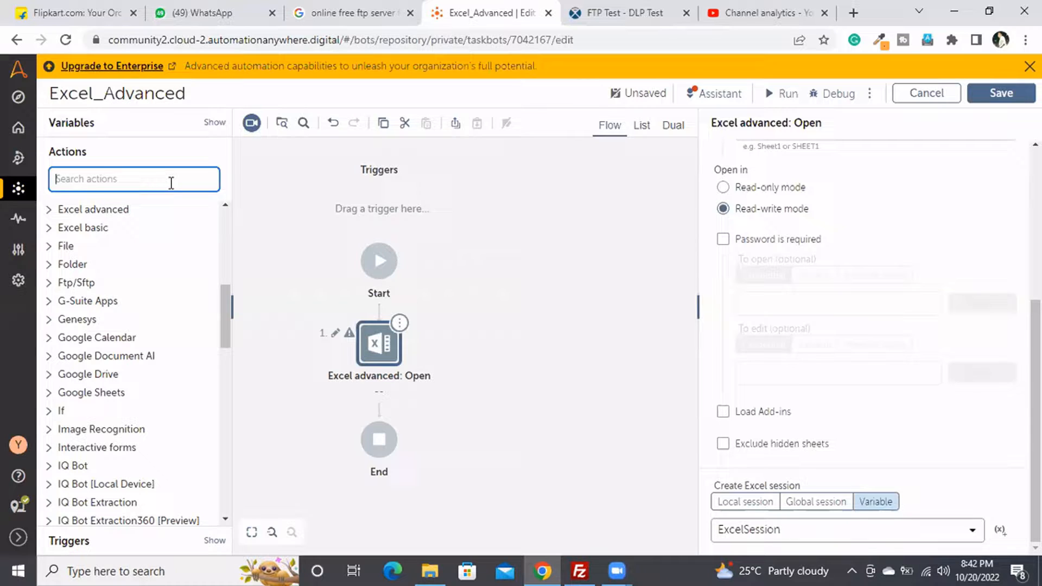
pyautogui.write('clos')
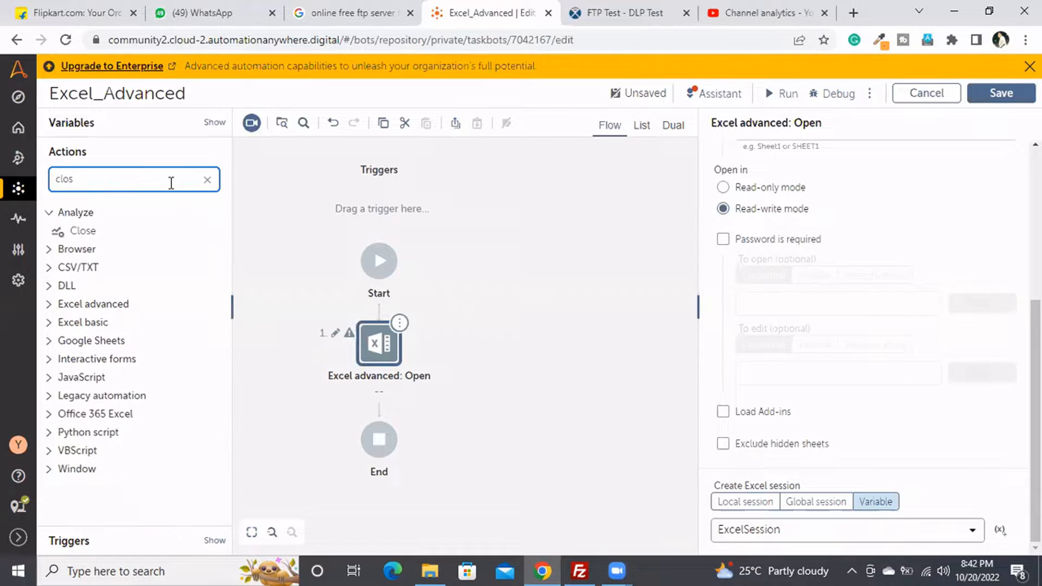
pyautogui.click(109, 237)
pyautogui.moveTo(109, 237); pyautogui.dragTo(403, 411)
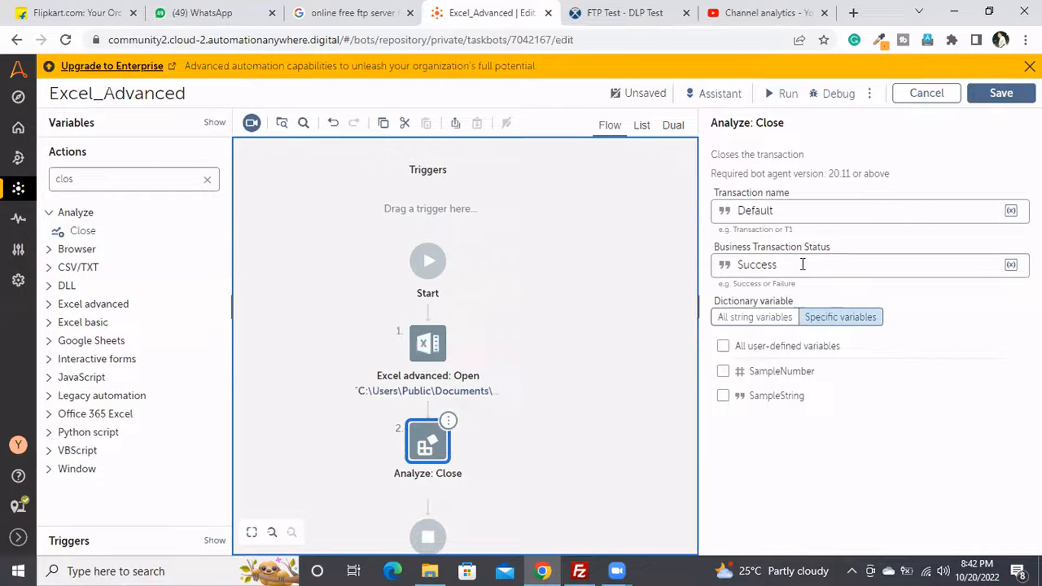
pyautogui.click(455, 425)
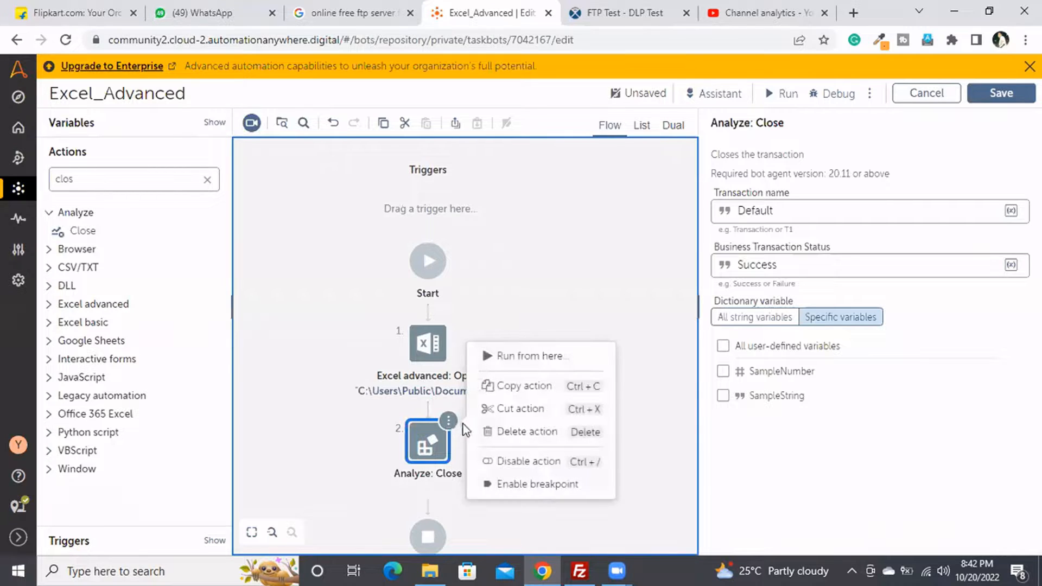
pyautogui.click(524, 431)
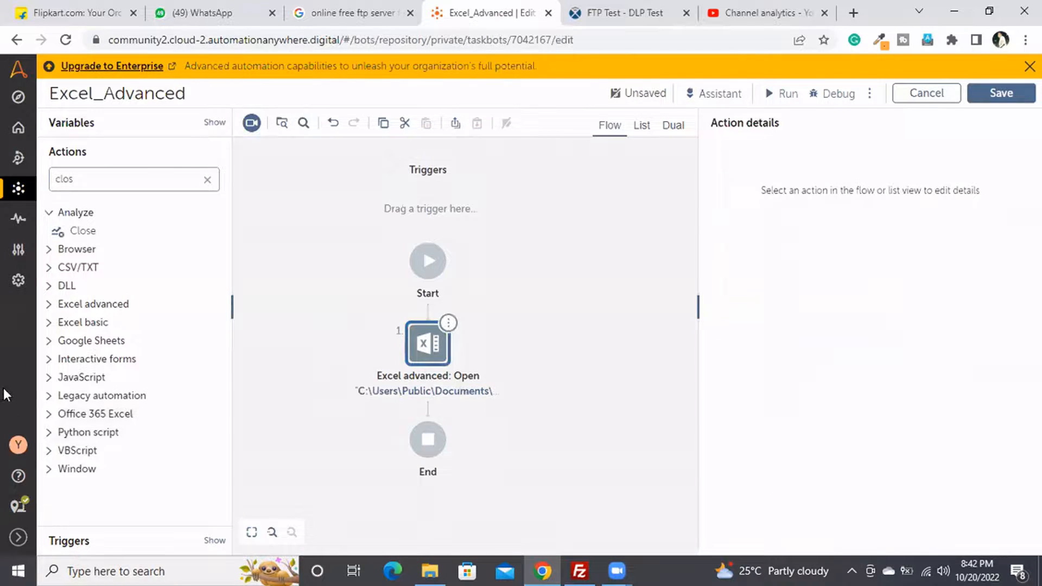
# Search the actions for "excel" and add the Excel advanced Close action after the Open action
pyautogui.click(167, 181)
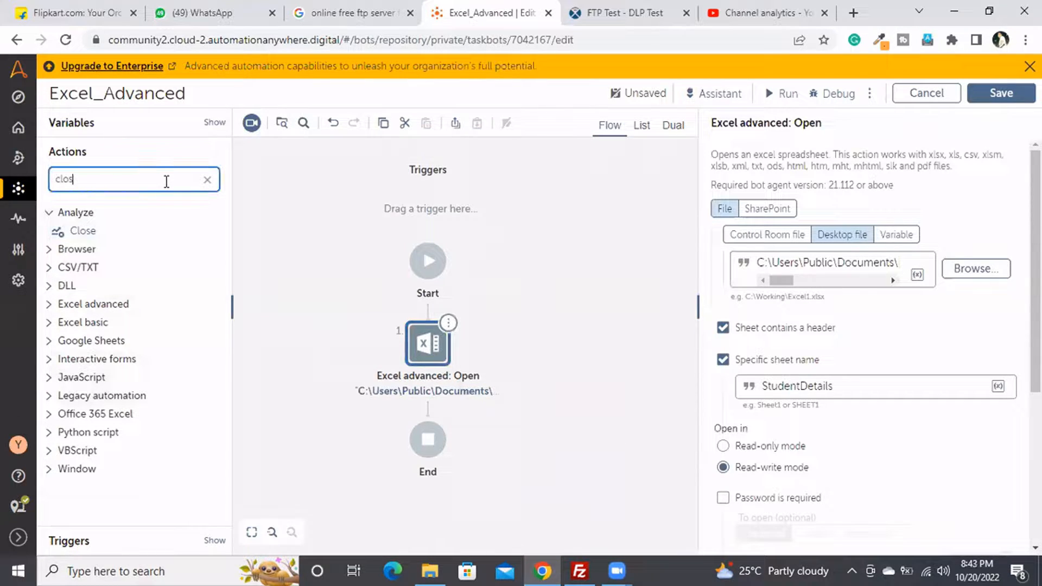
pyautogui.press('BackSpace')
pyautogui.press('BackSpace')
pyautogui.press('BackSpace')
pyautogui.write('ex')
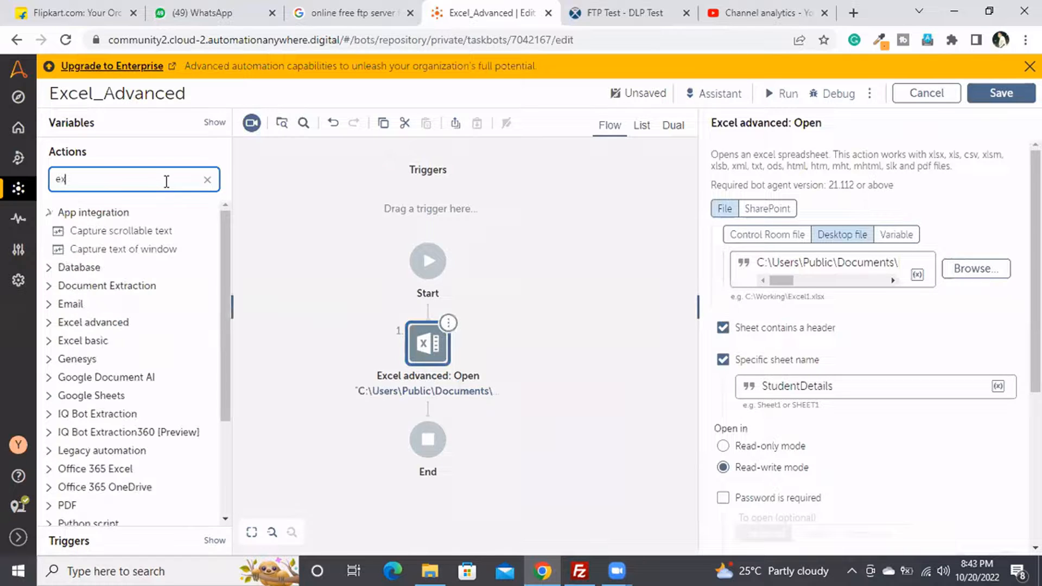
pyautogui.write('cel')
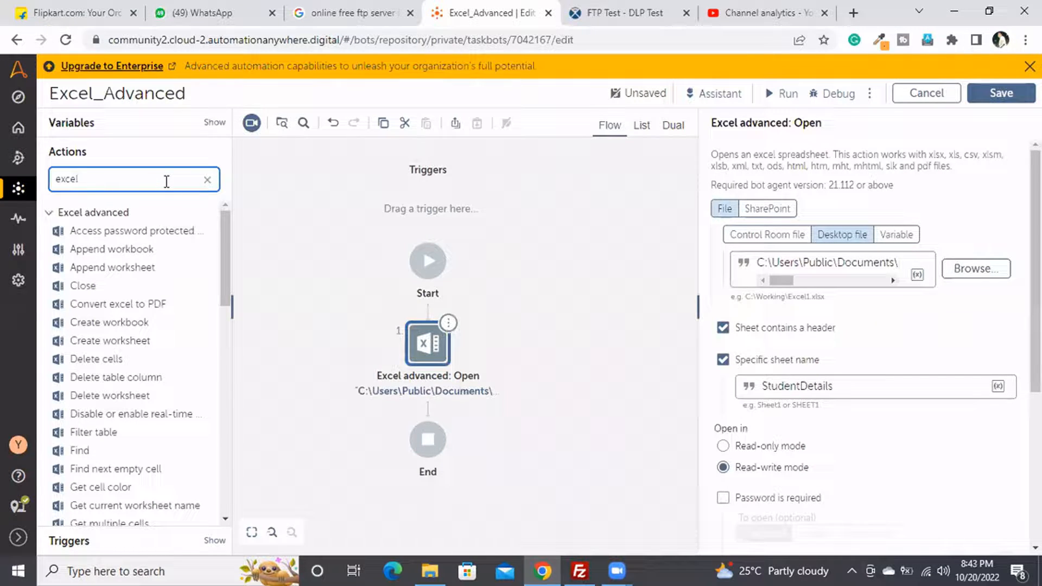
pyautogui.moveTo(91, 286); pyautogui.dragTo(438, 432)
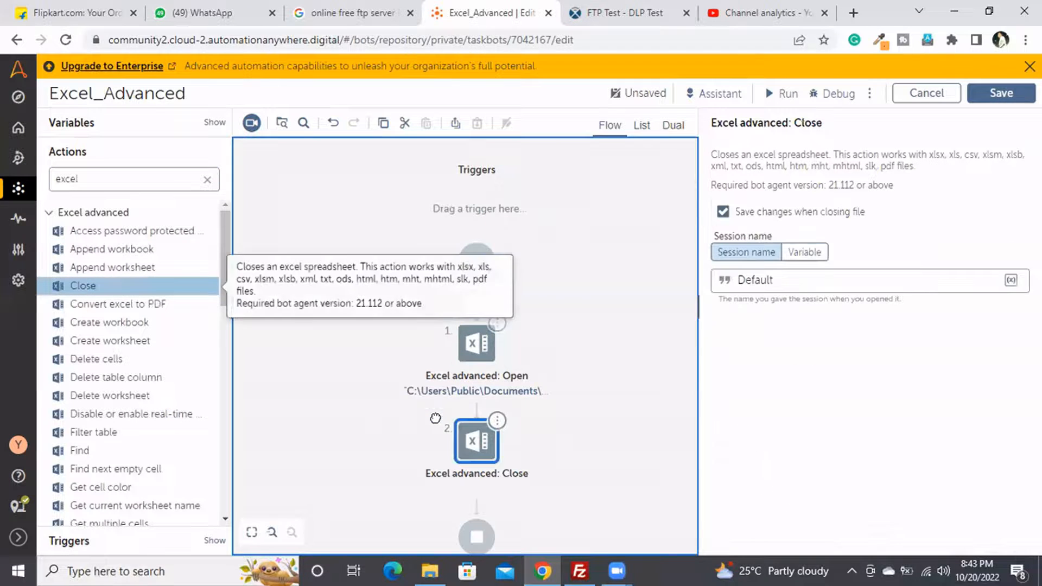
# Switch the Close action's session to a variable and insert ExcelSession
pyautogui.click(1013, 280)
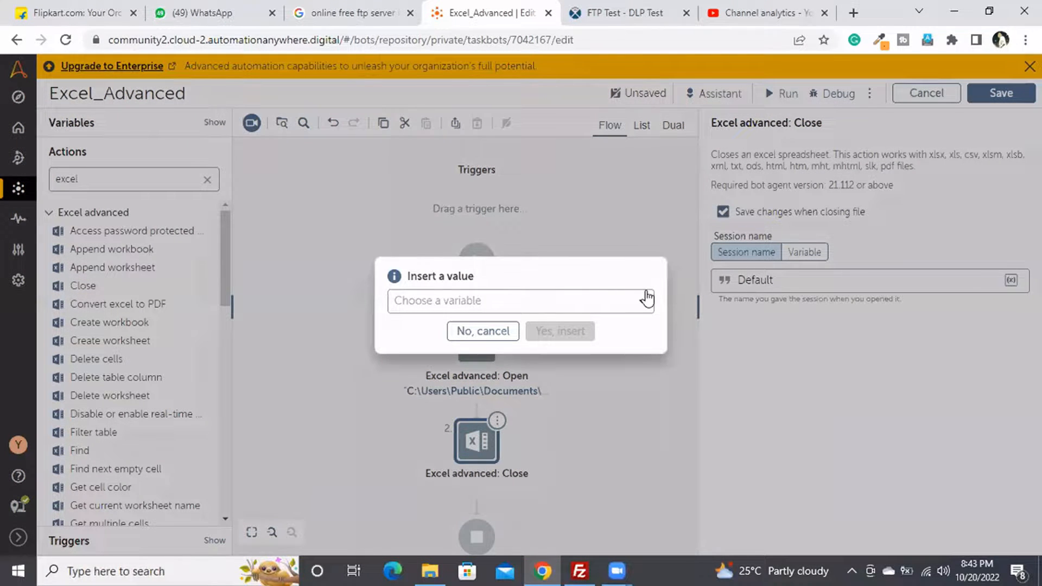
pyautogui.press('Escape')
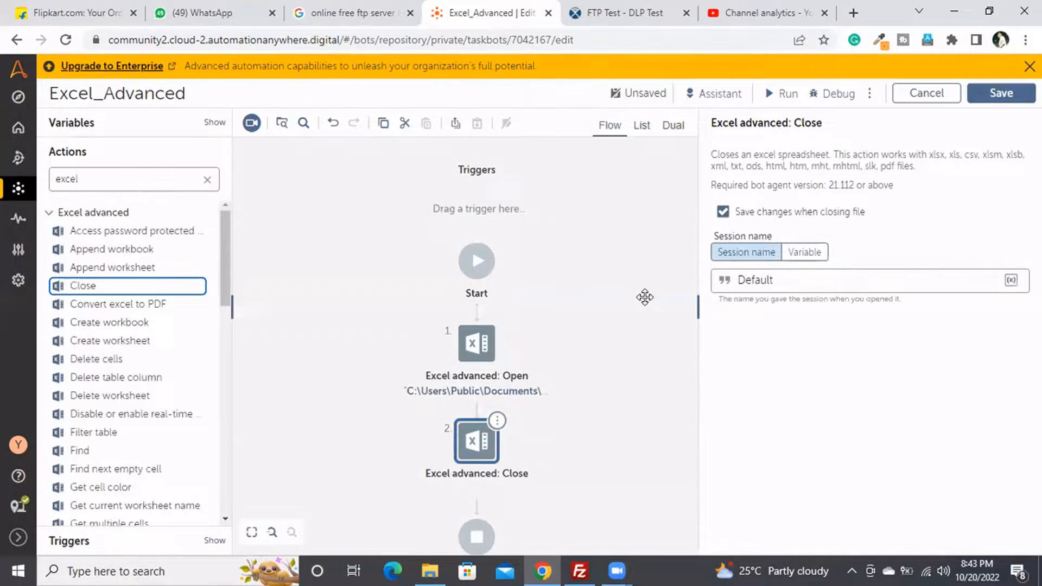
pyautogui.click(805, 254)
pyautogui.click(929, 288)
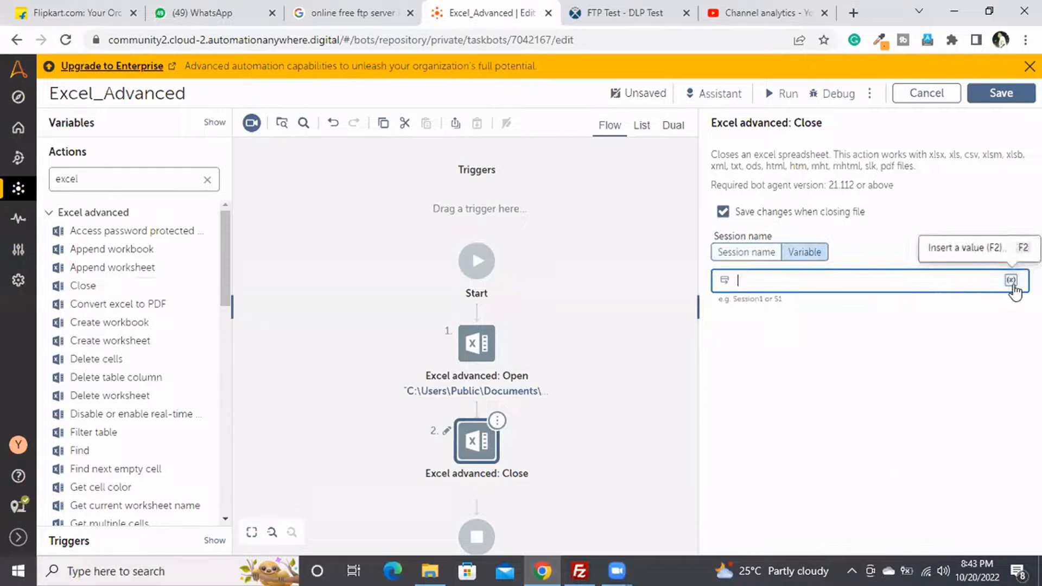
pyautogui.press('F2')
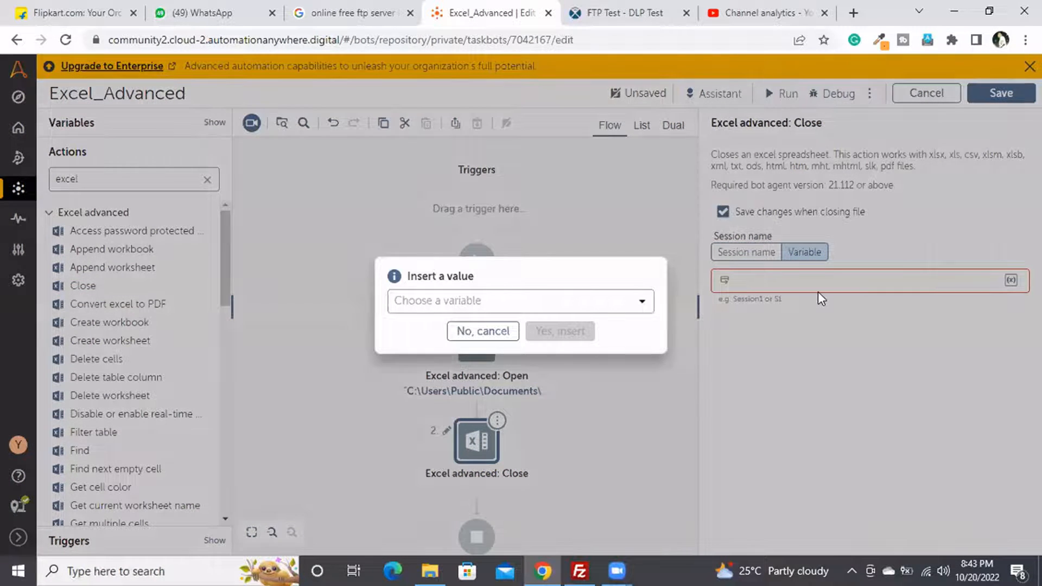
pyautogui.click(595, 298)
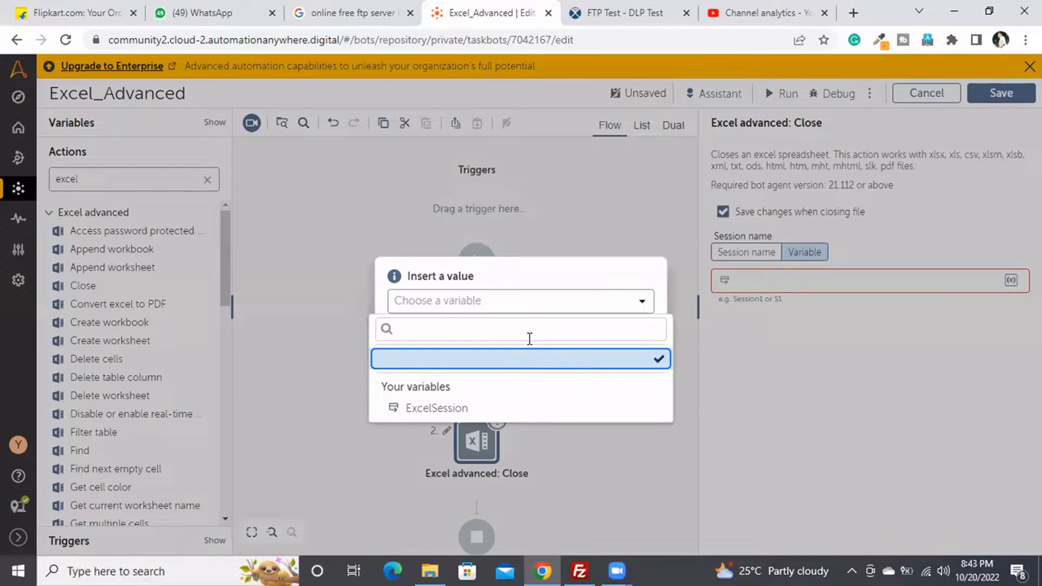
pyautogui.click(464, 408)
pyautogui.click(559, 337)
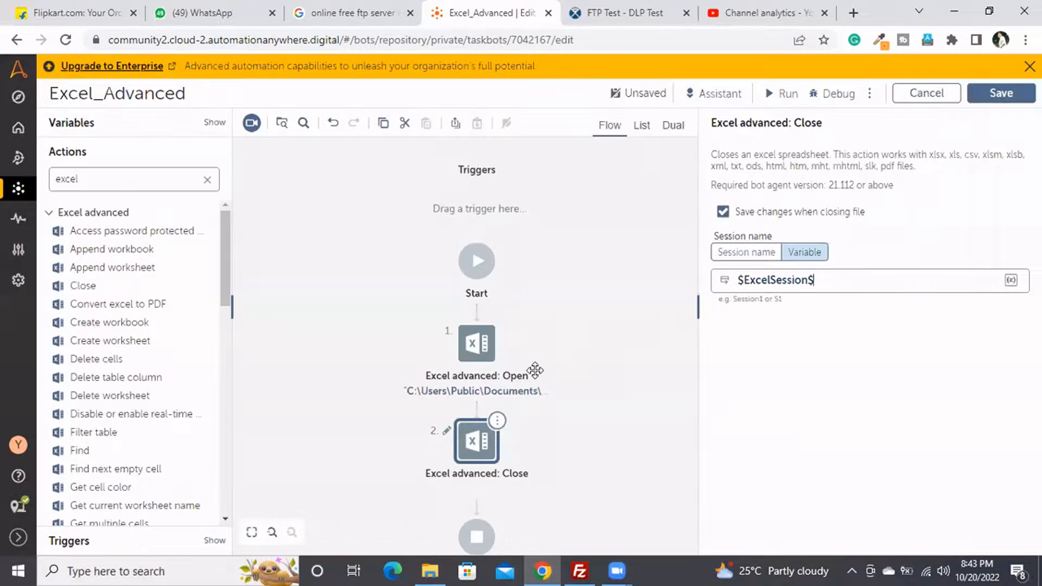
# Disable the Close action and run the bot to test opening the StudentDetails1 workbook, closing the workbook when done
pyautogui.click(497, 421)
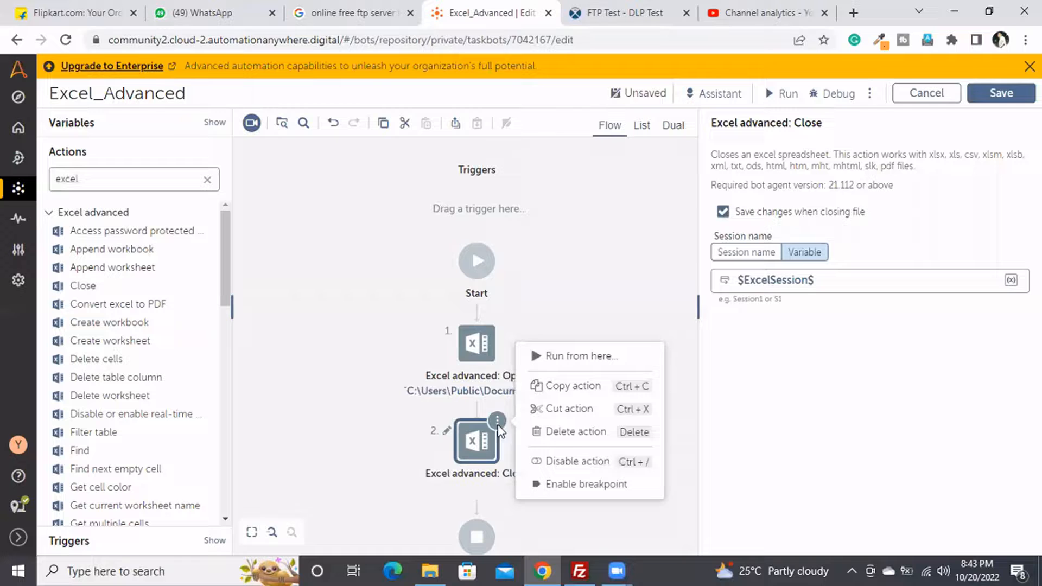
pyautogui.click(578, 461)
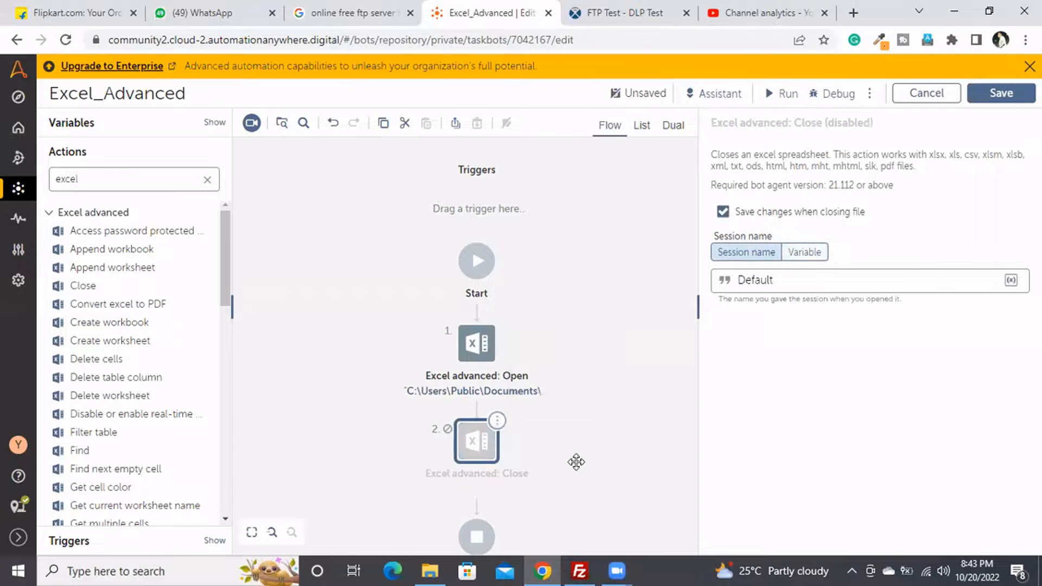
pyautogui.click(767, 94)
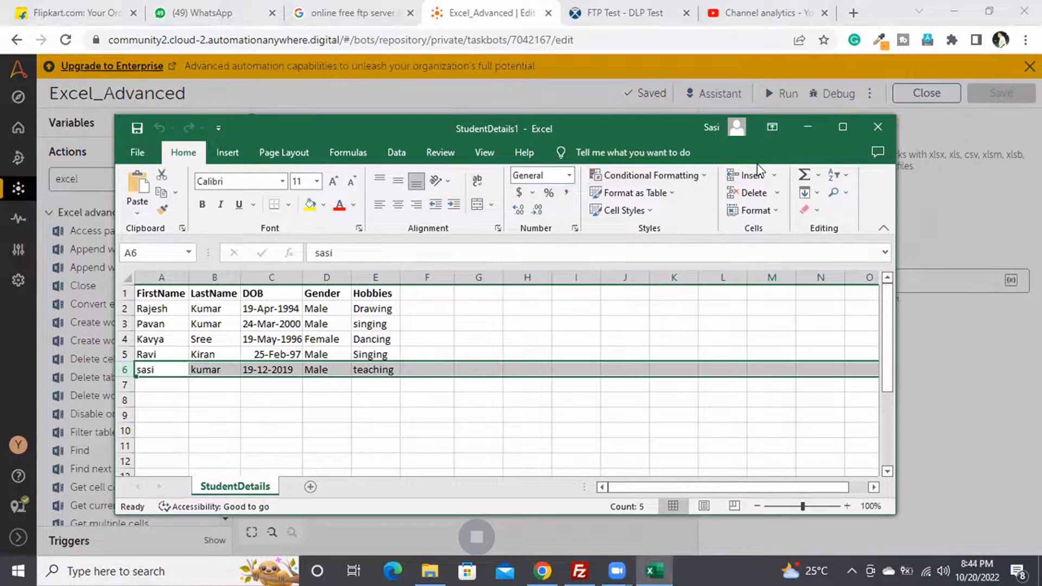
pyautogui.click(877, 127)
pyautogui.click(512, 407)
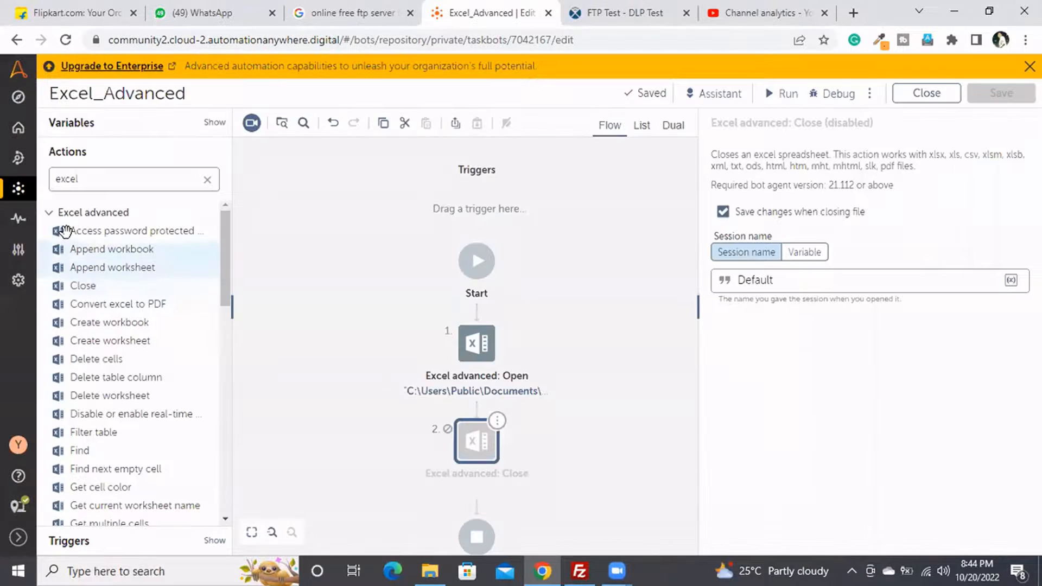
# Add an Excel basic Open action below the Excel advanced Open action and review its example file format
pyautogui.click(50, 214)
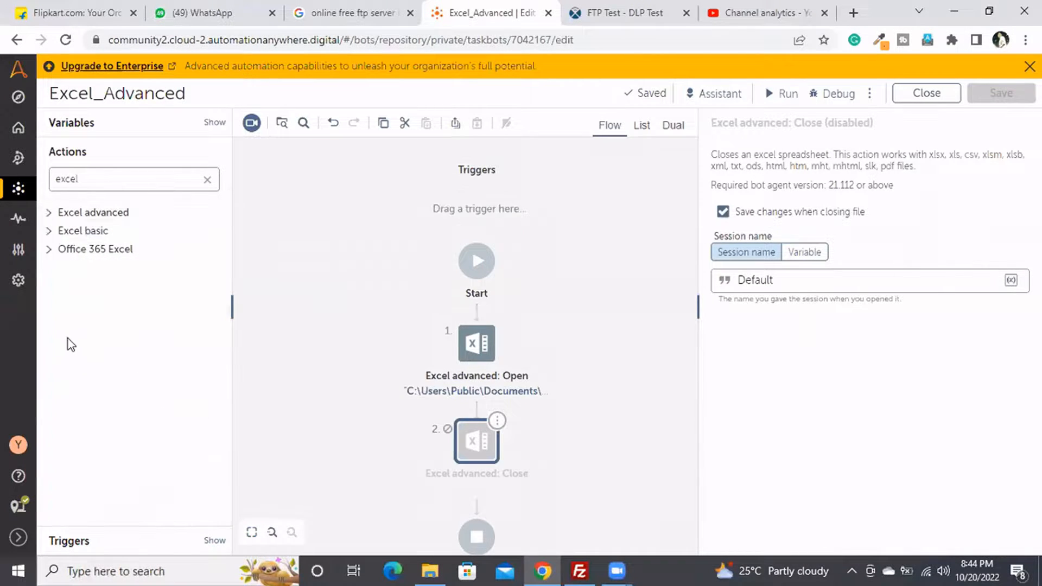
pyautogui.click(68, 233)
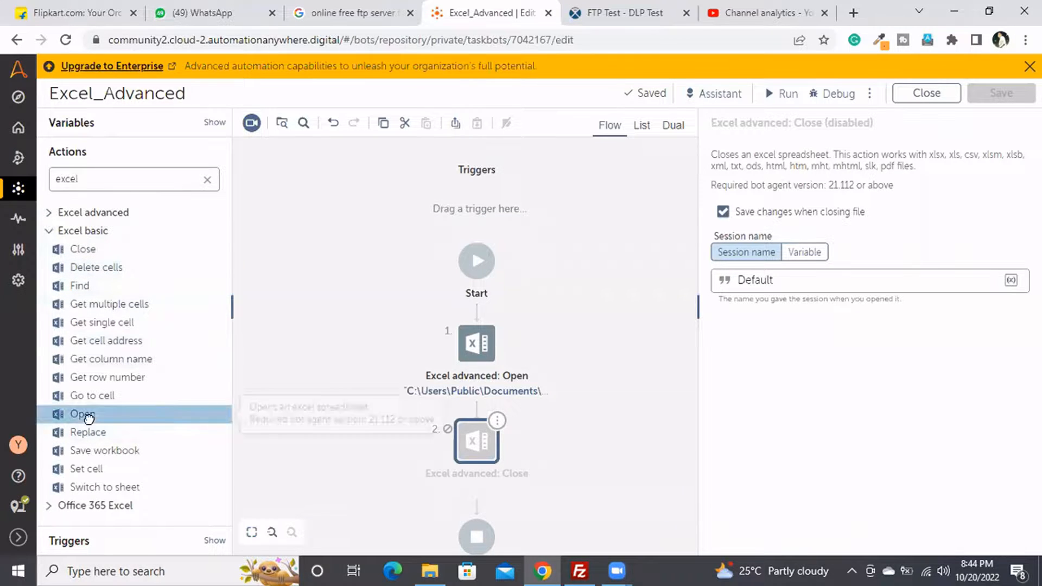
pyautogui.moveTo(83, 413); pyautogui.dragTo(492, 419)
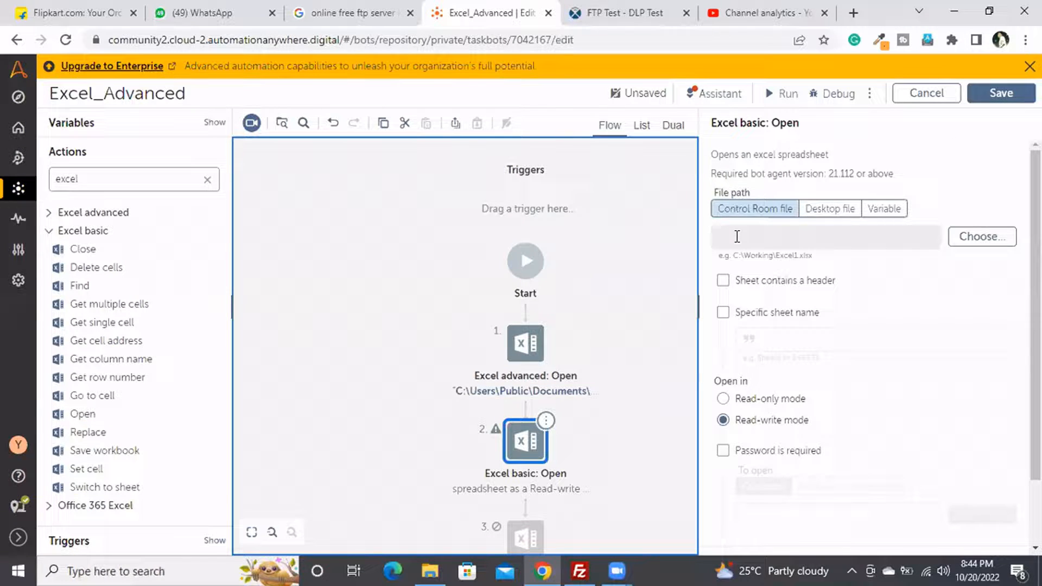
pyautogui.moveTo(818, 255); pyautogui.dragTo(801, 258)
# Review the file formats supported by the Excel advanced Open action and delete the Excel basic Open action
pyautogui.click(531, 356)
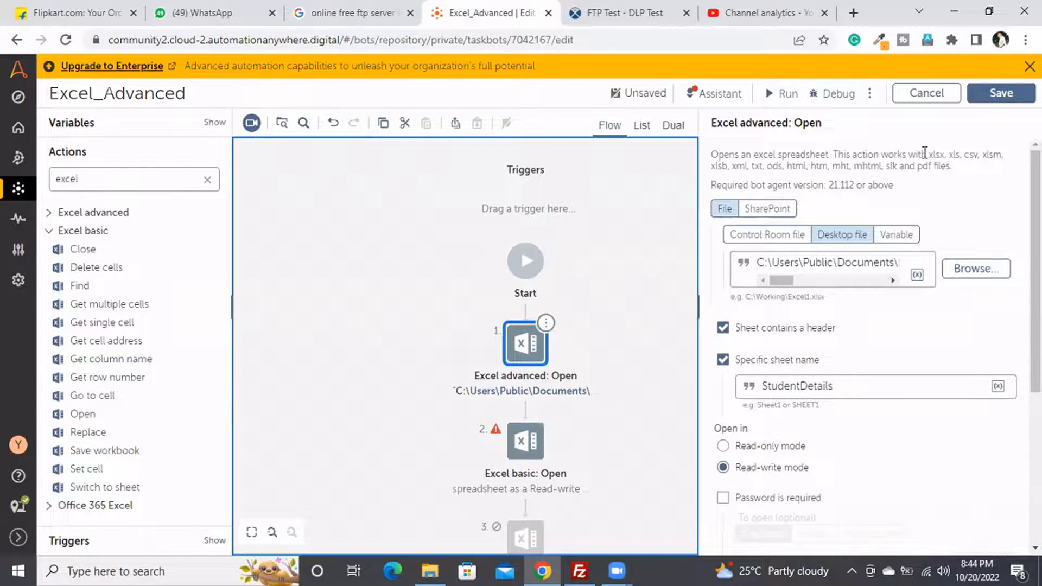
pyautogui.moveTo(930, 154); pyautogui.dragTo(940, 174)
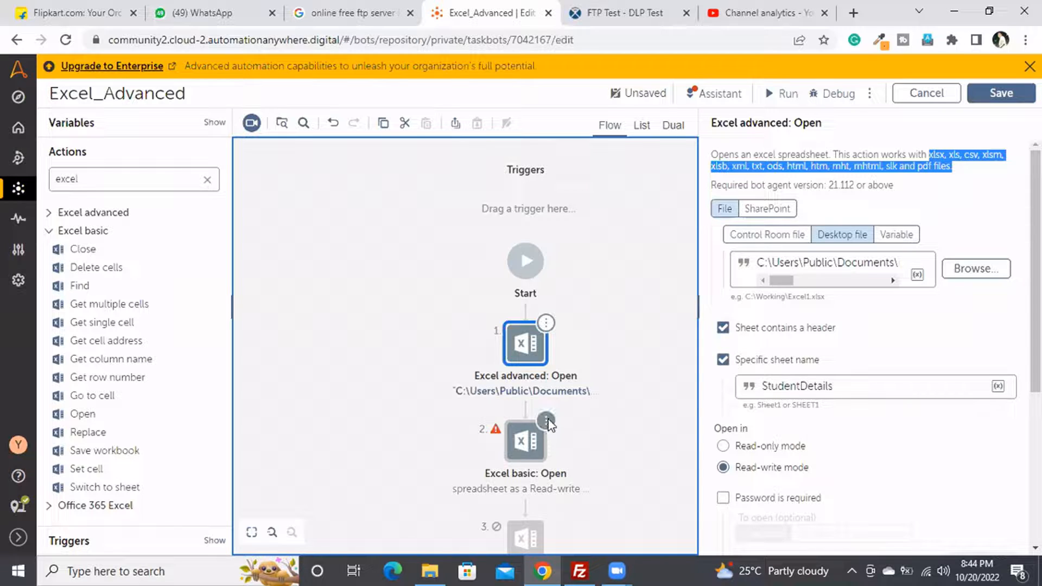
pyautogui.click(546, 422)
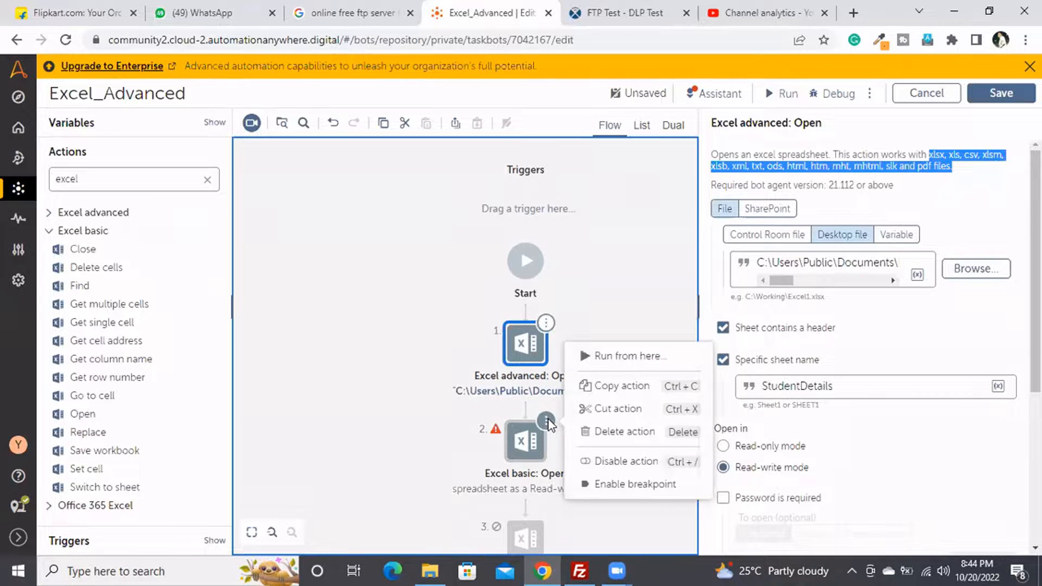
pyautogui.click(615, 433)
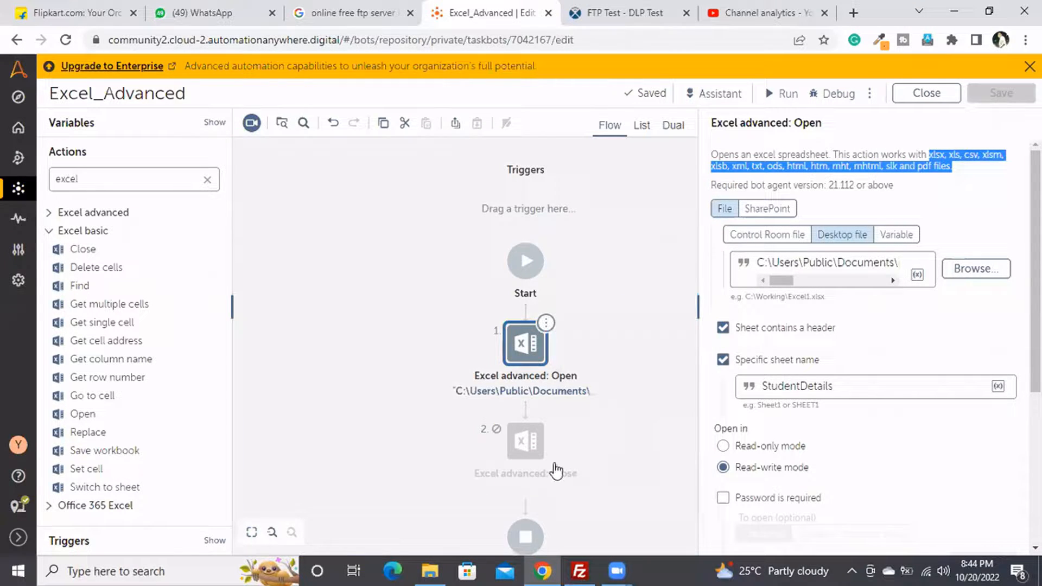
# Re-enable the disabled Excel advanced Close action in the flow
pyautogui.click(532, 438)
pyautogui.click(546, 421)
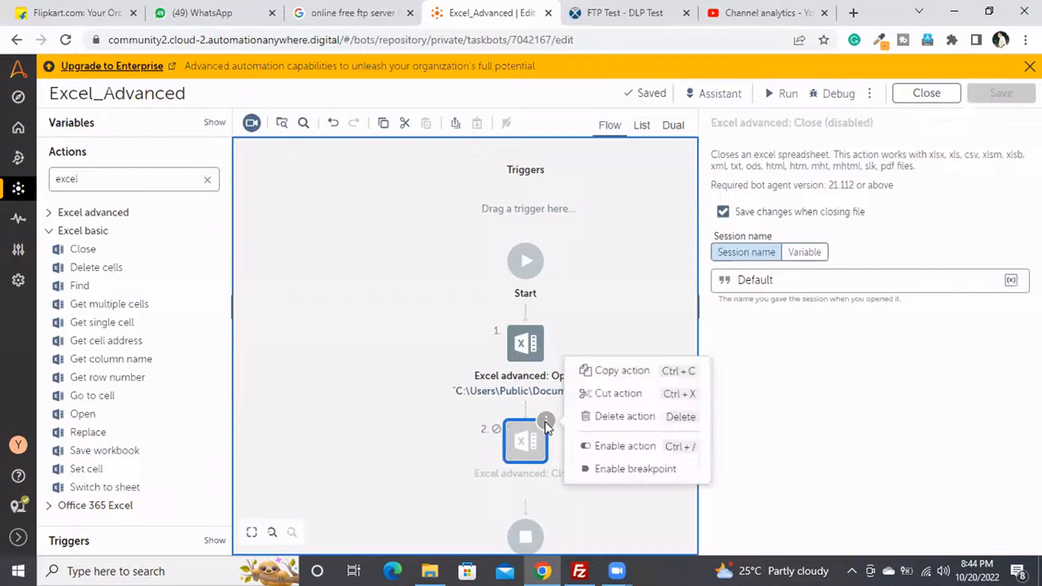
pyautogui.click(622, 447)
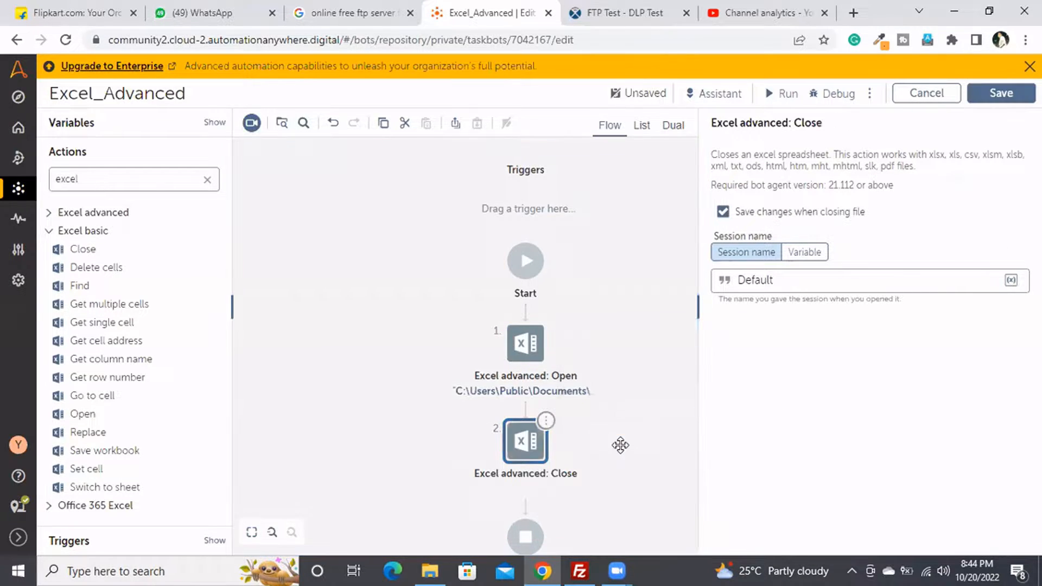
# Set the Close action's session to the ExcelSession variable and save the bot
pyautogui.click(798, 254)
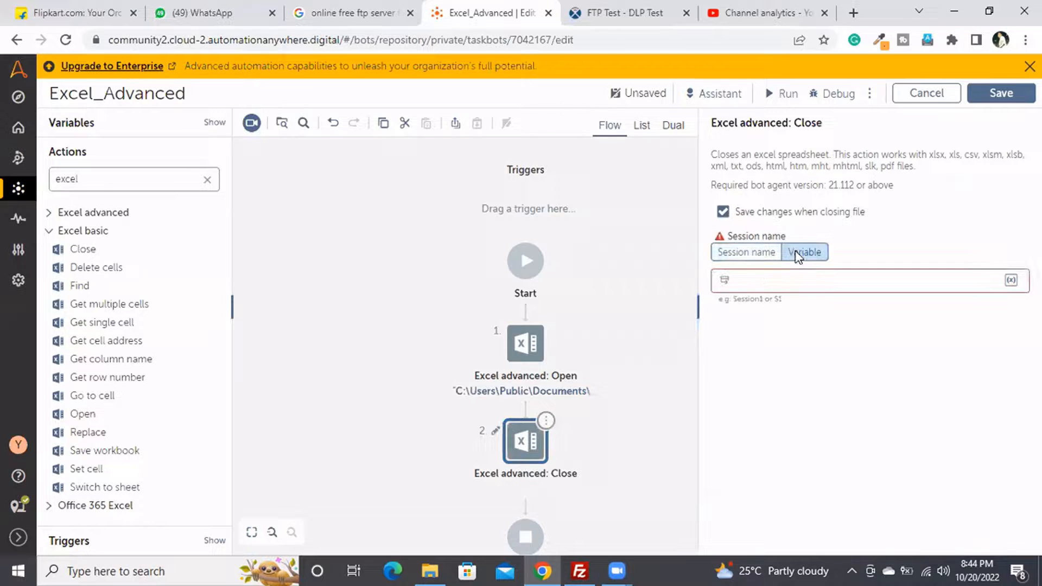
pyautogui.click(884, 278)
pyautogui.press('F2')
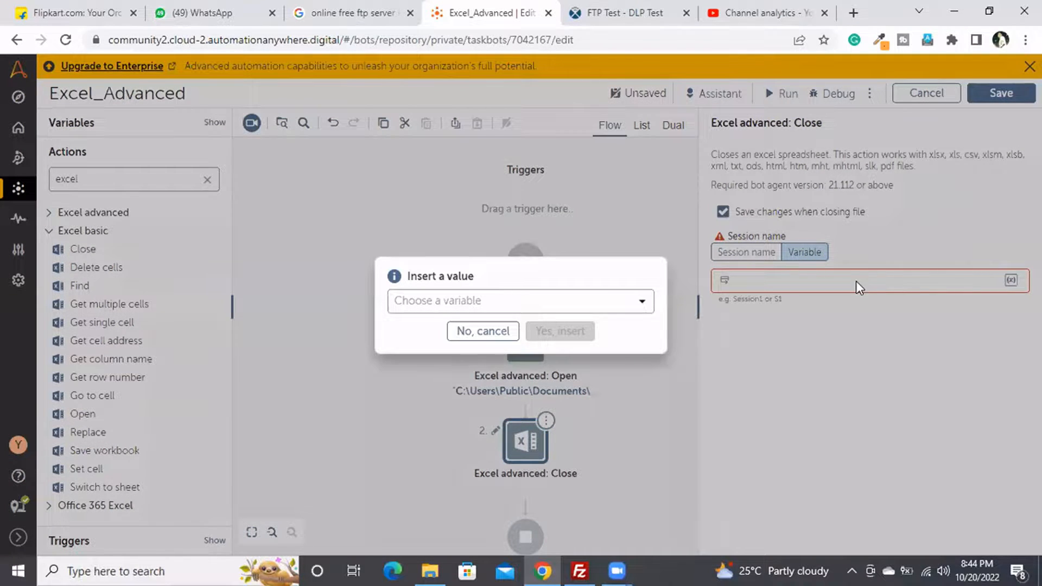
pyautogui.click(600, 313)
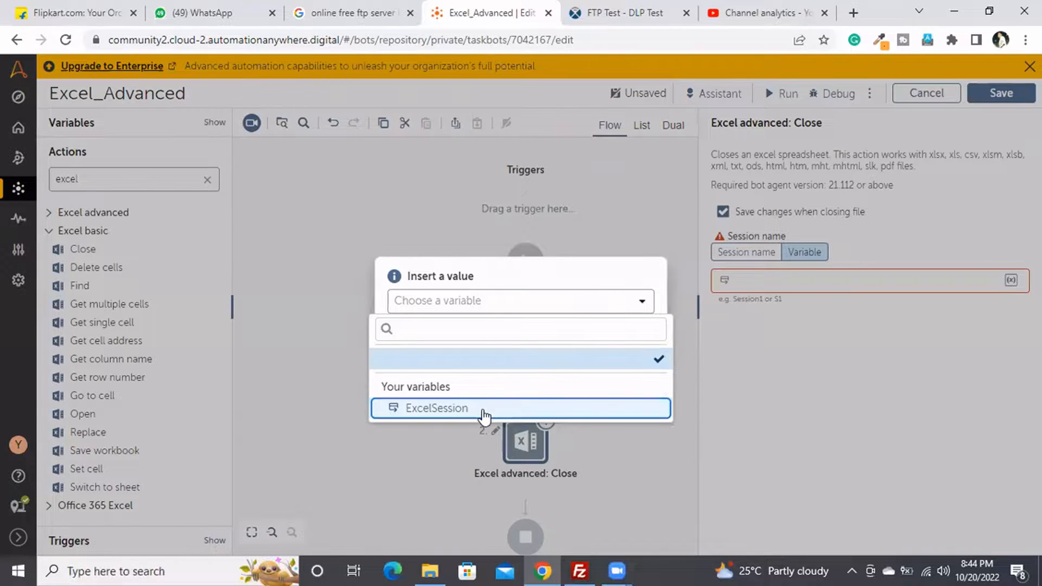
pyautogui.click(489, 411)
pyautogui.click(577, 340)
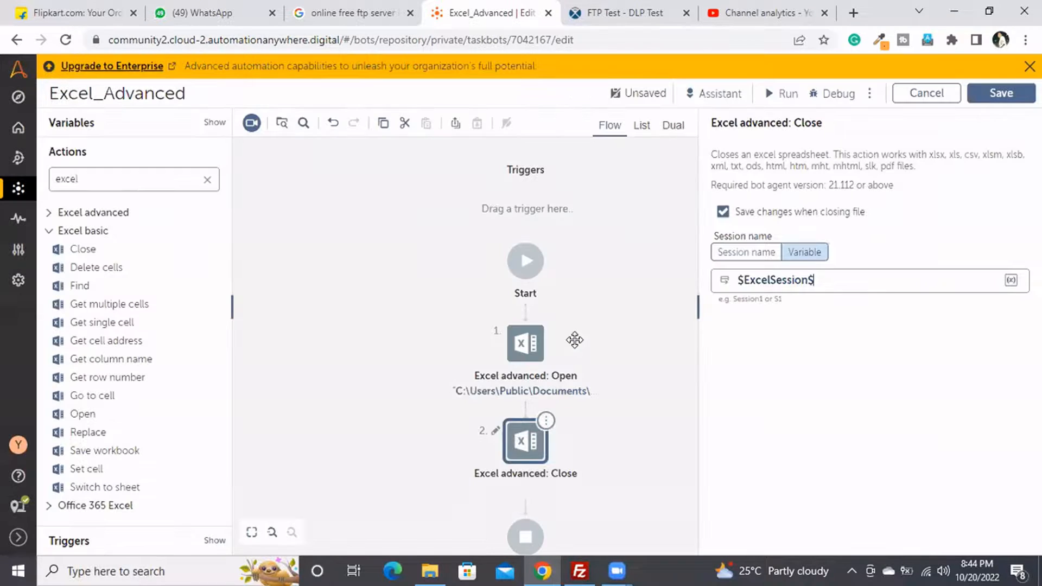
pyautogui.click(1013, 98)
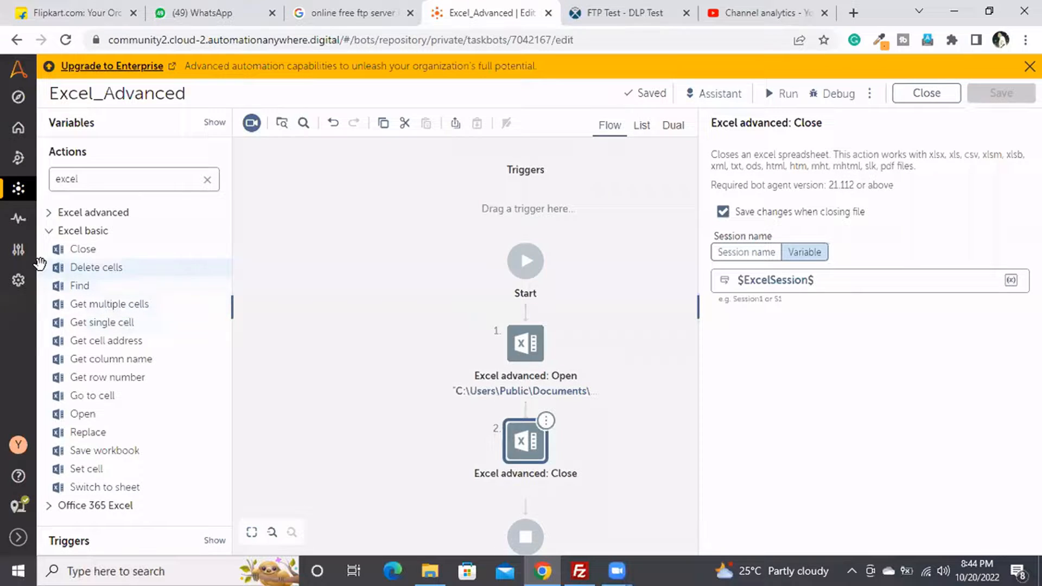
# Add the Excel advanced Access password protected worksheet action between the Open and Close actions
pyautogui.click(49, 212)
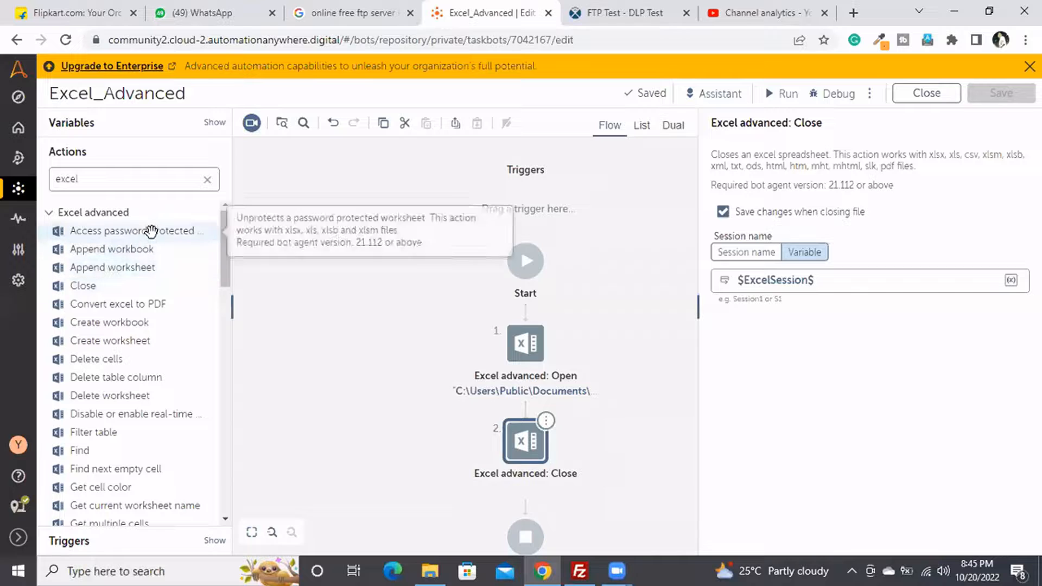
pyautogui.moveTo(145, 249)
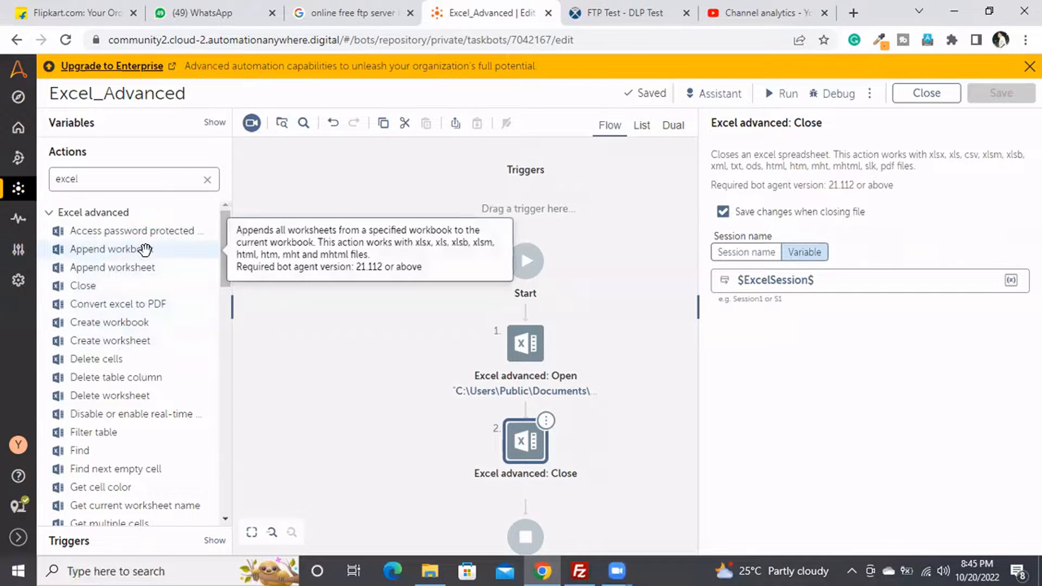
pyautogui.moveTo(190, 233)
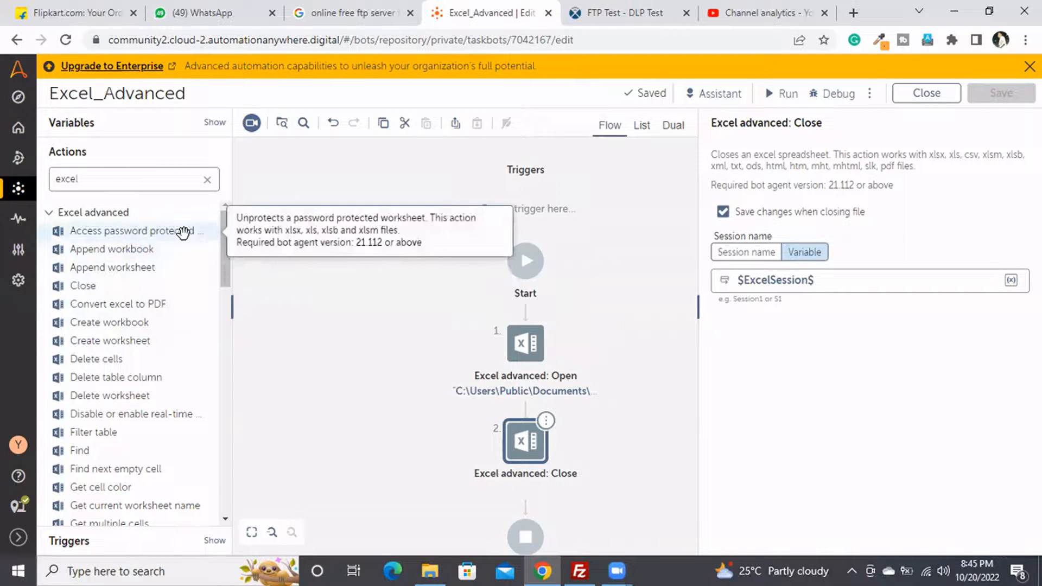
pyautogui.moveTo(180, 233); pyautogui.dragTo(576, 411)
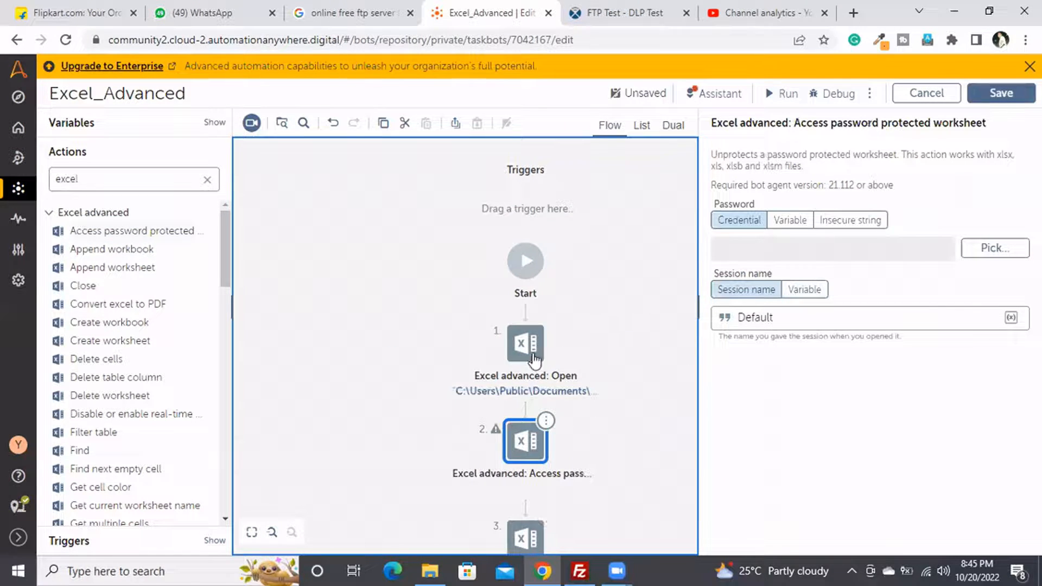
# Mark the Excel advanced Open action as requiring a password
pyautogui.click(531, 359)
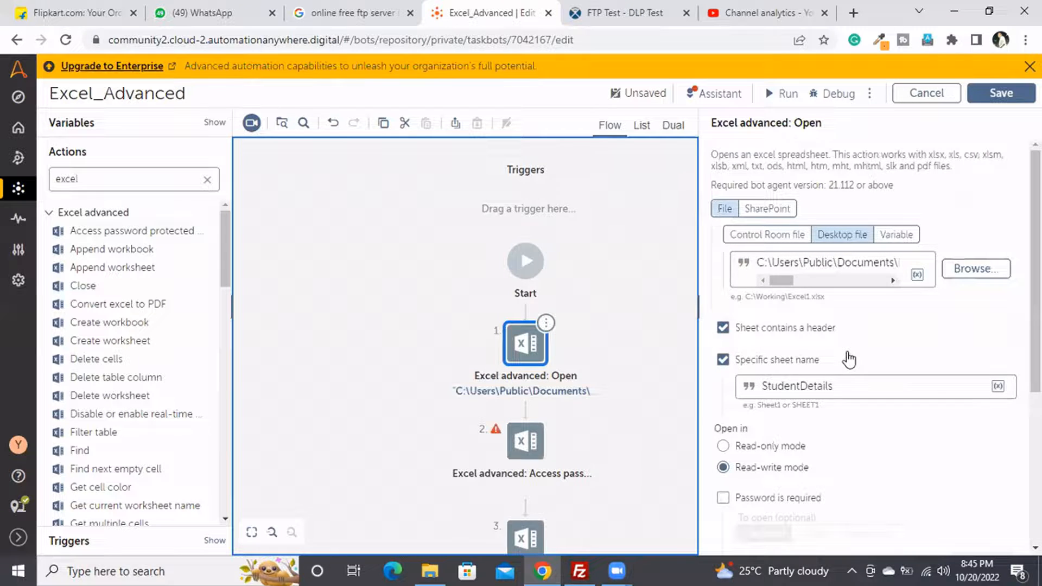
pyautogui.scroll(-4, 849, 359)
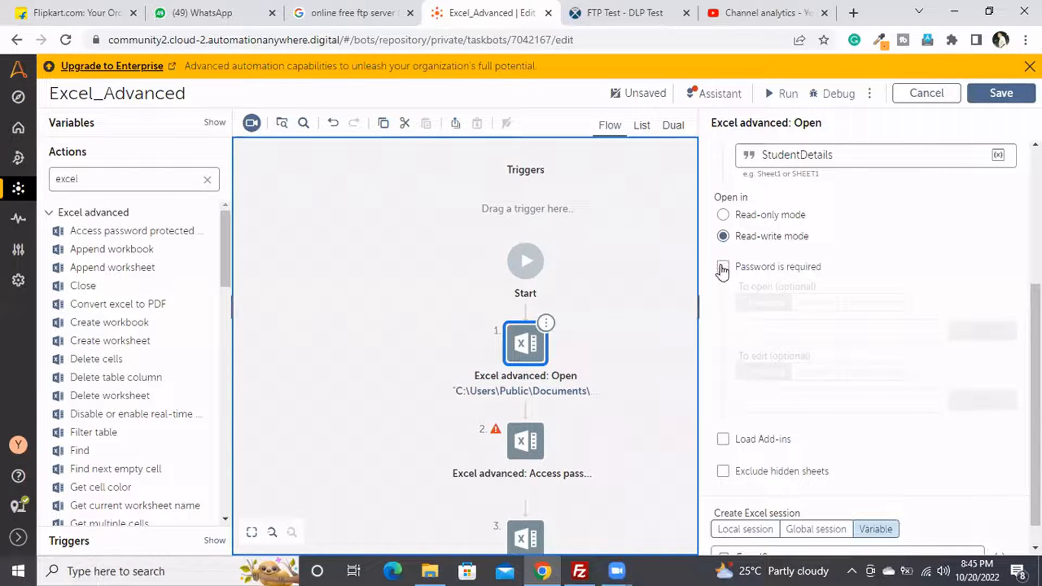
pyautogui.click(722, 267)
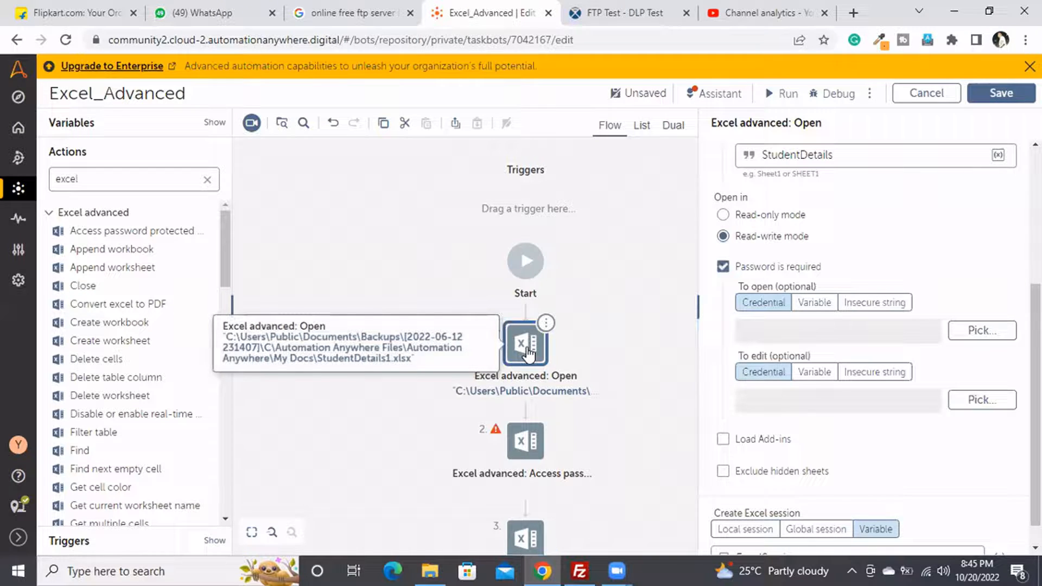
# Turn off the Open action's password requirement and delete the Access password protected worksheet action from the flow
pyautogui.click(886, 304)
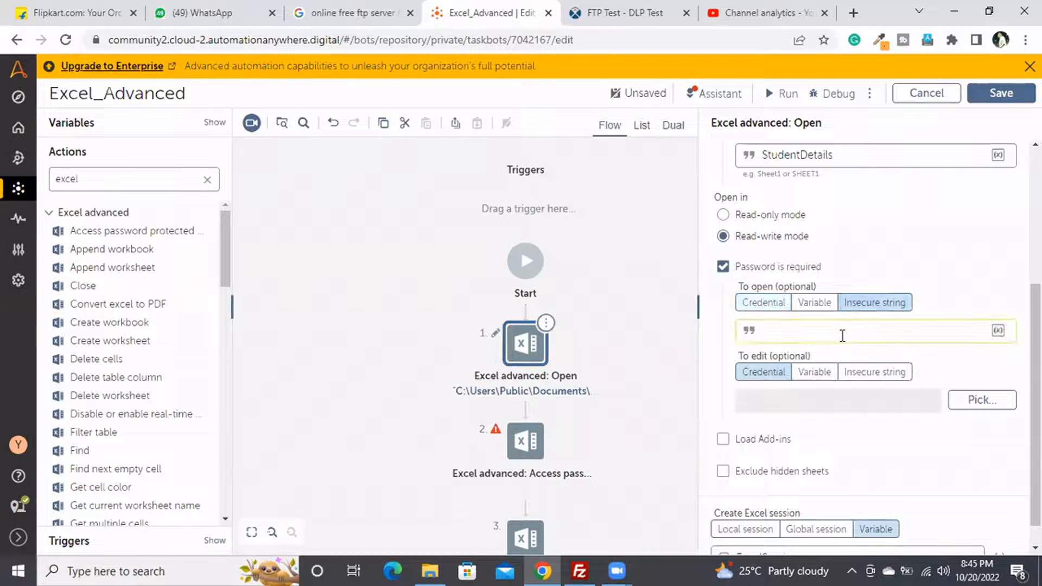
pyautogui.click(723, 267)
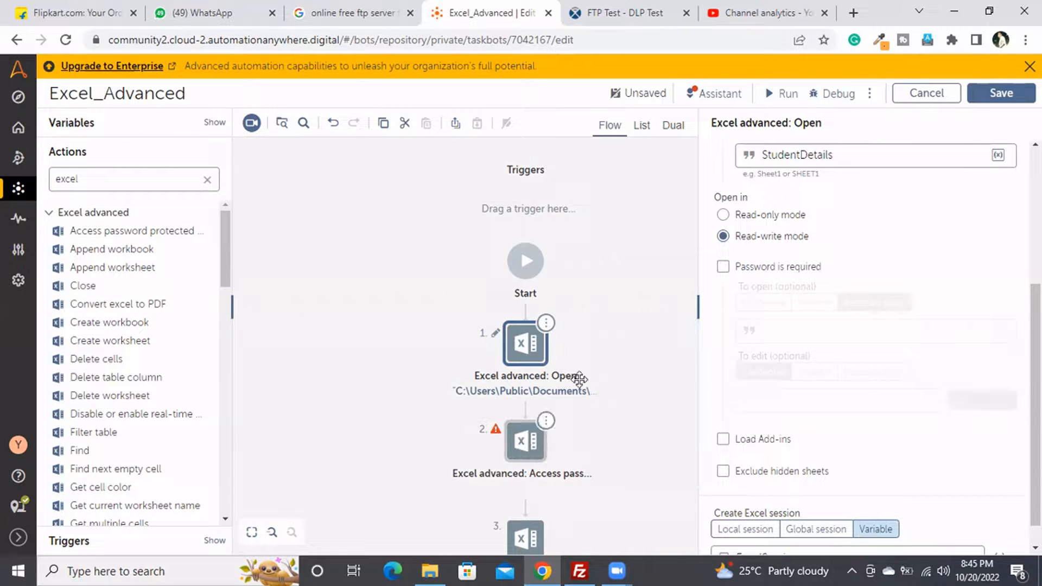
pyautogui.click(525, 441)
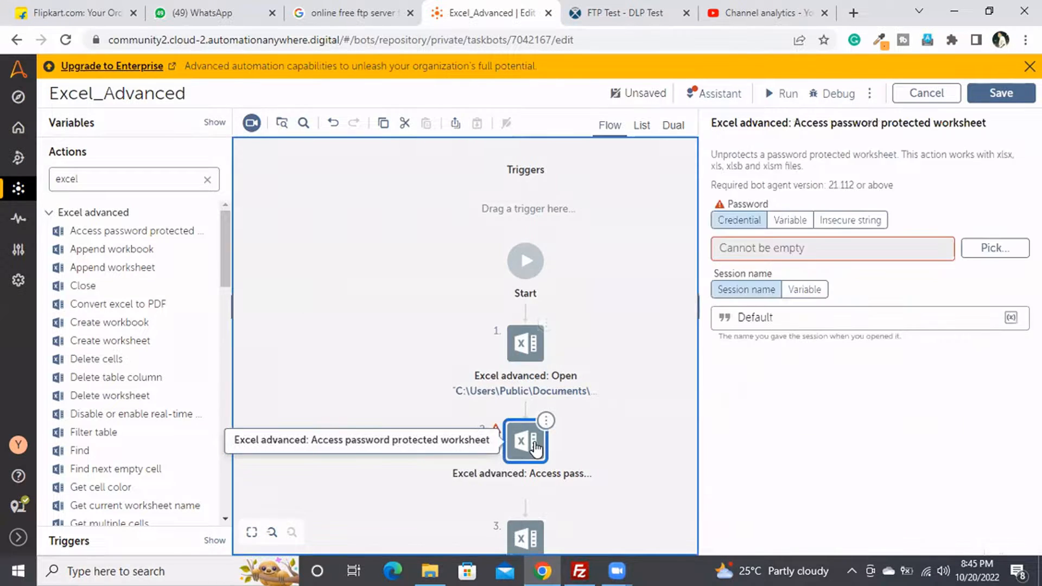
pyautogui.click(873, 224)
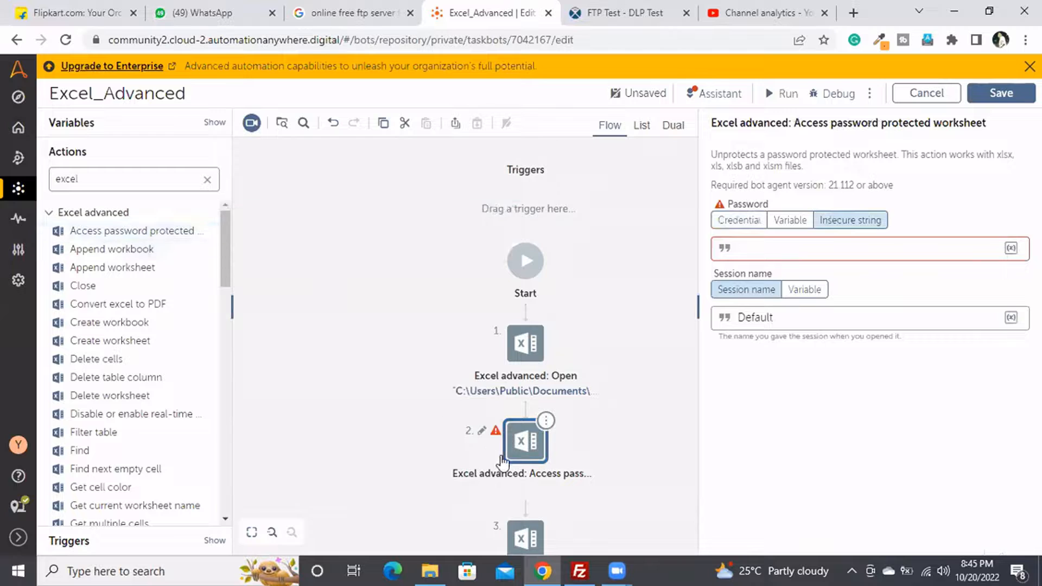
pyautogui.click(546, 421)
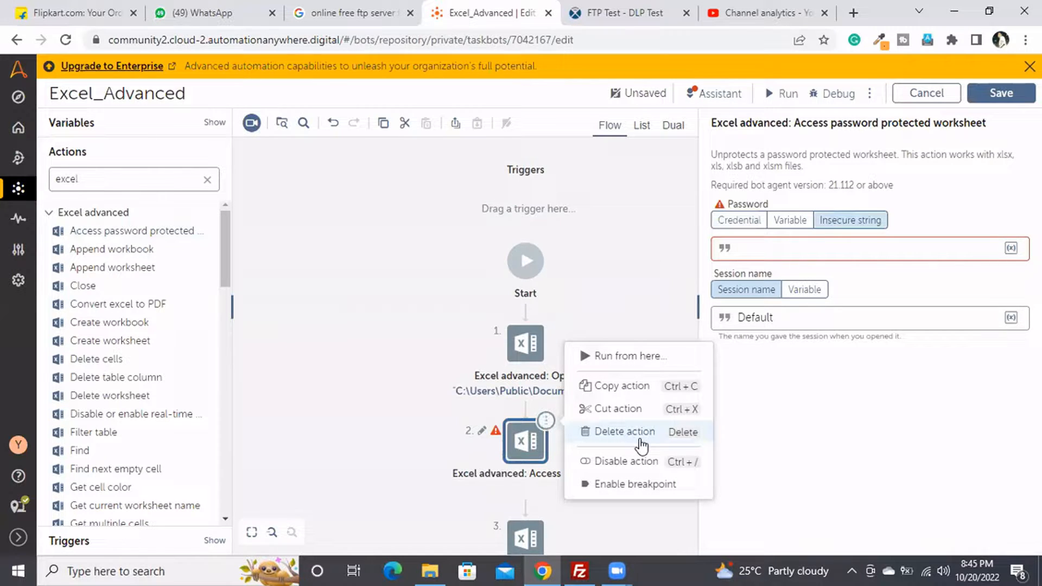
pyautogui.click(667, 432)
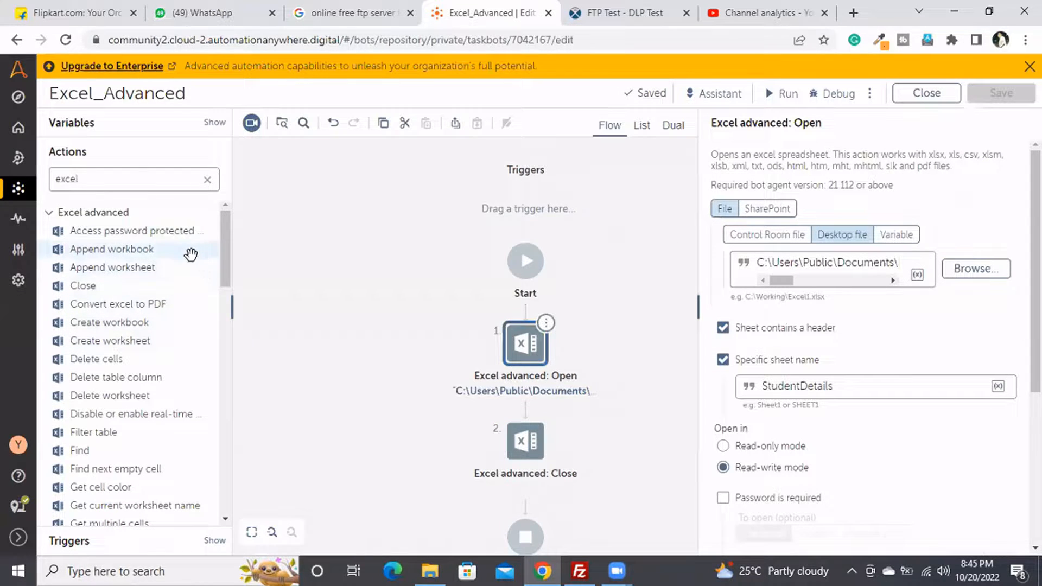
# Add the Excel advanced Append workbook action between the Open and Close actions
pyautogui.moveTo(181, 252)
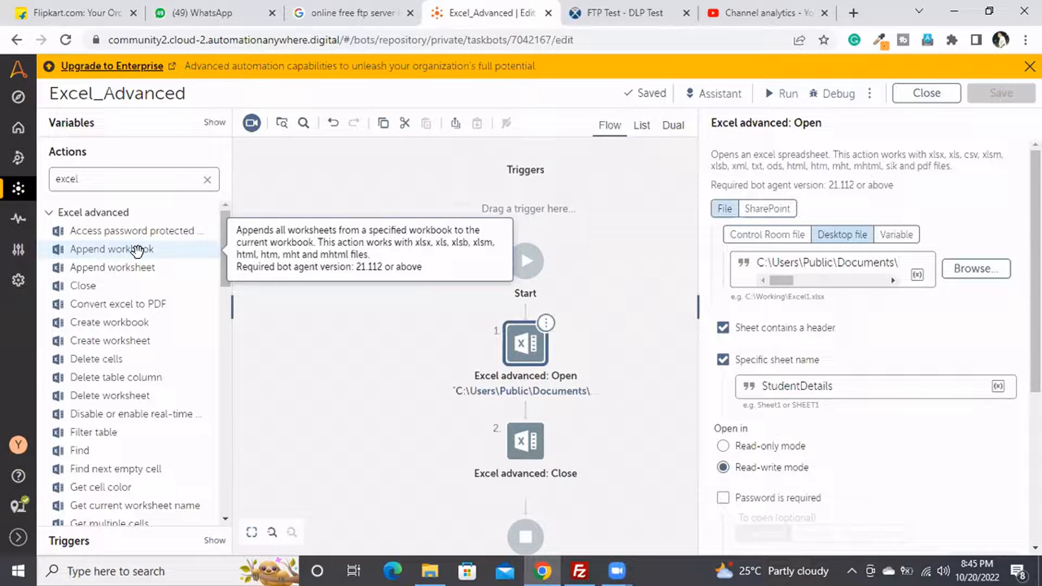
pyautogui.hotkey('alt', 'Tab')
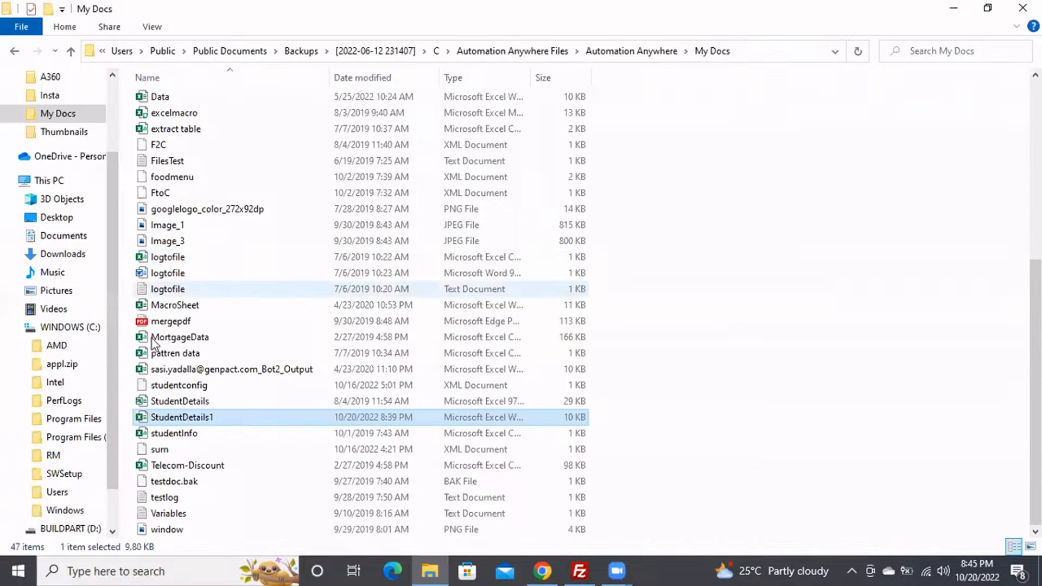
pyautogui.hotkey('alt', 'Tab')
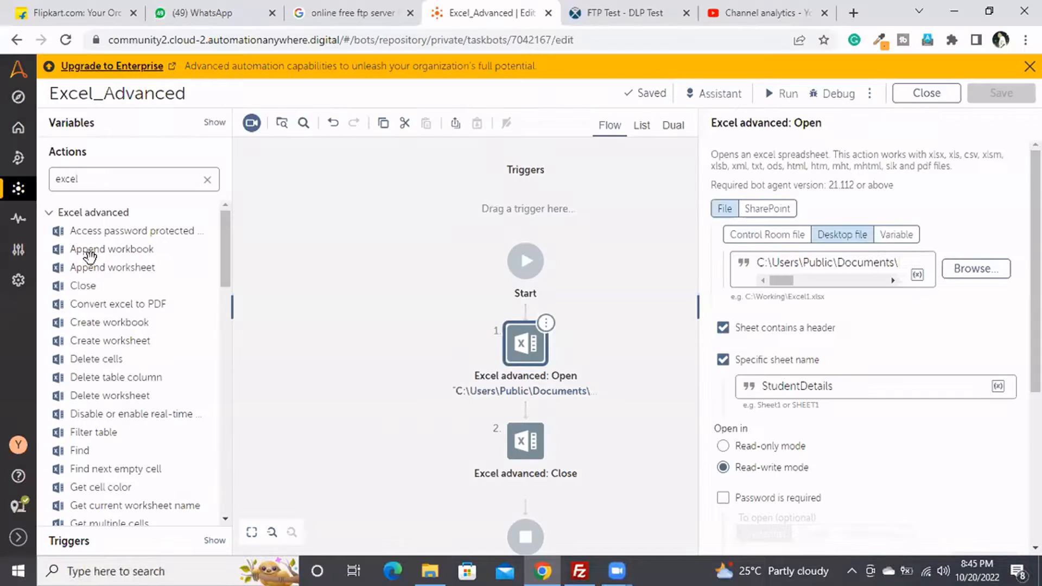
pyautogui.moveTo(114, 252); pyautogui.dragTo(558, 506)
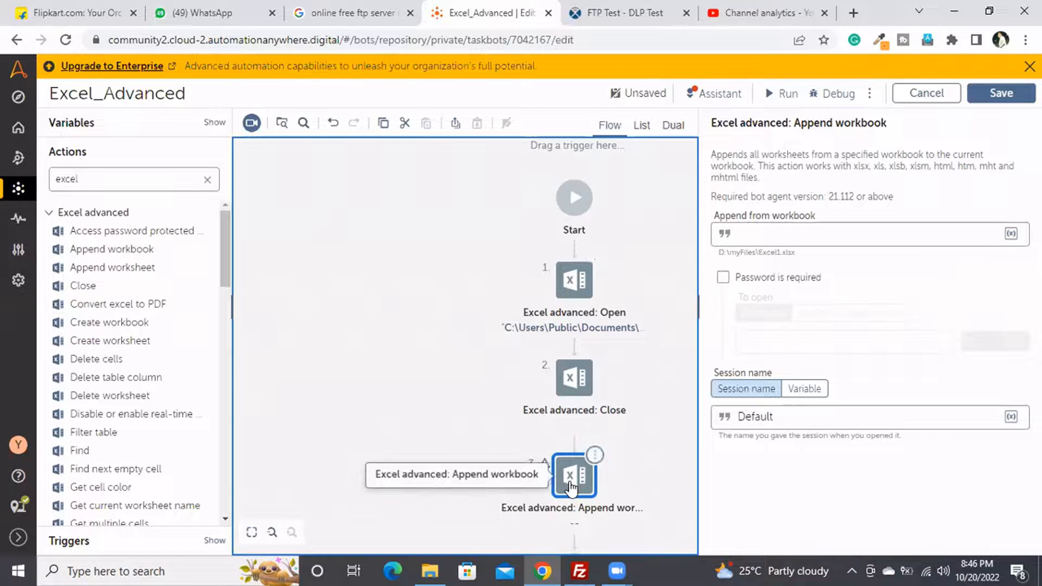
pyautogui.moveTo(570, 486); pyautogui.dragTo(580, 364)
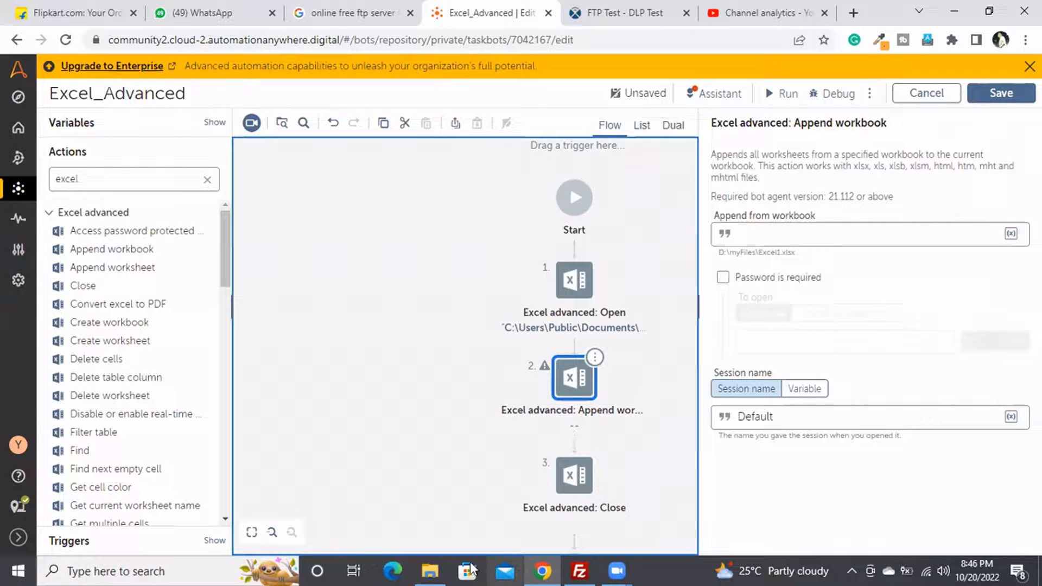
# In File Explorer, find the Data workbook in the My Docs folder, examine its contents in Excel and close it
pyautogui.click(443, 570)
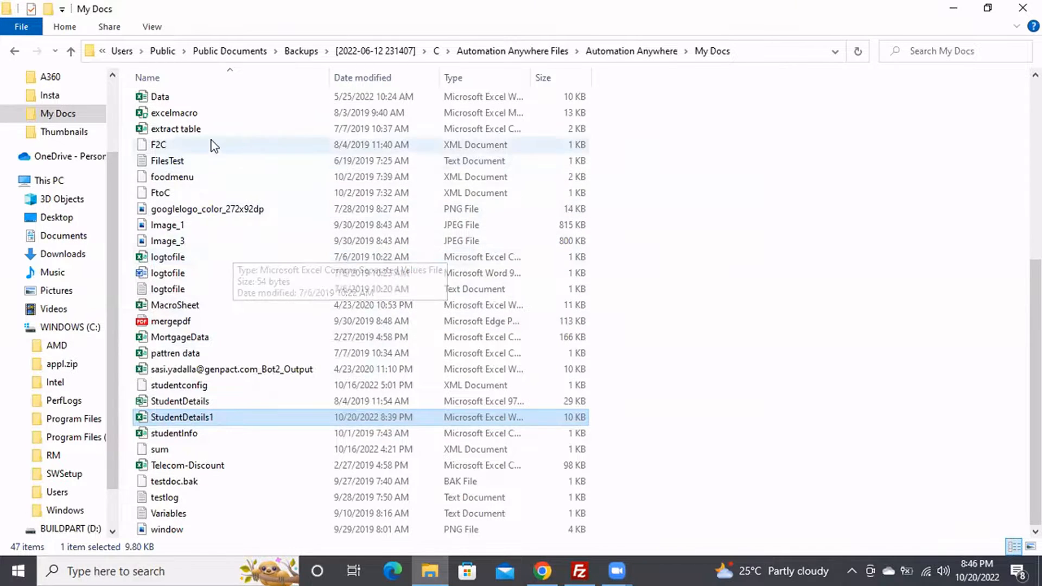
pyautogui.hotkey('alt', 'Tab')
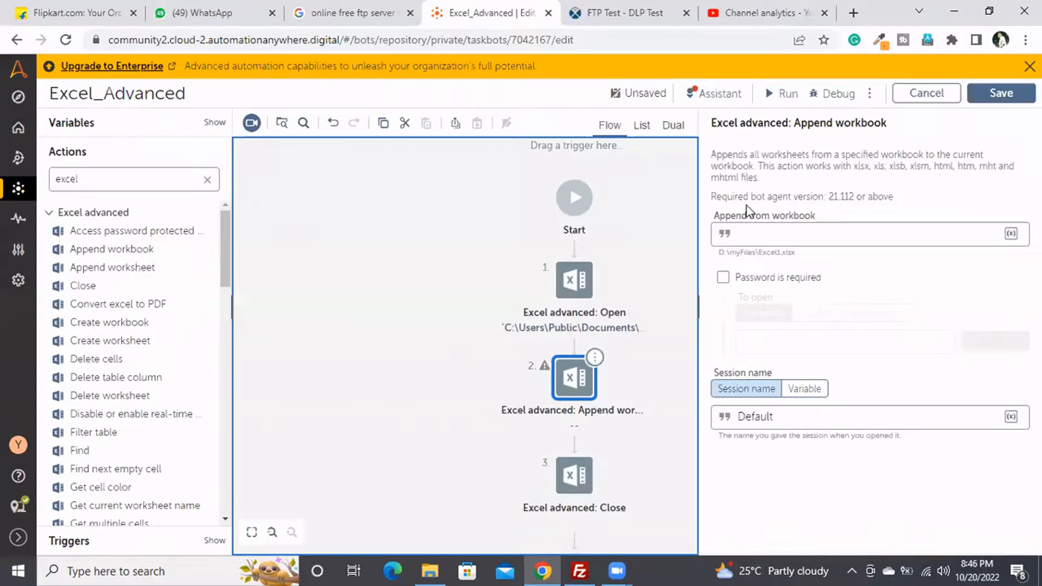
pyautogui.click(576, 288)
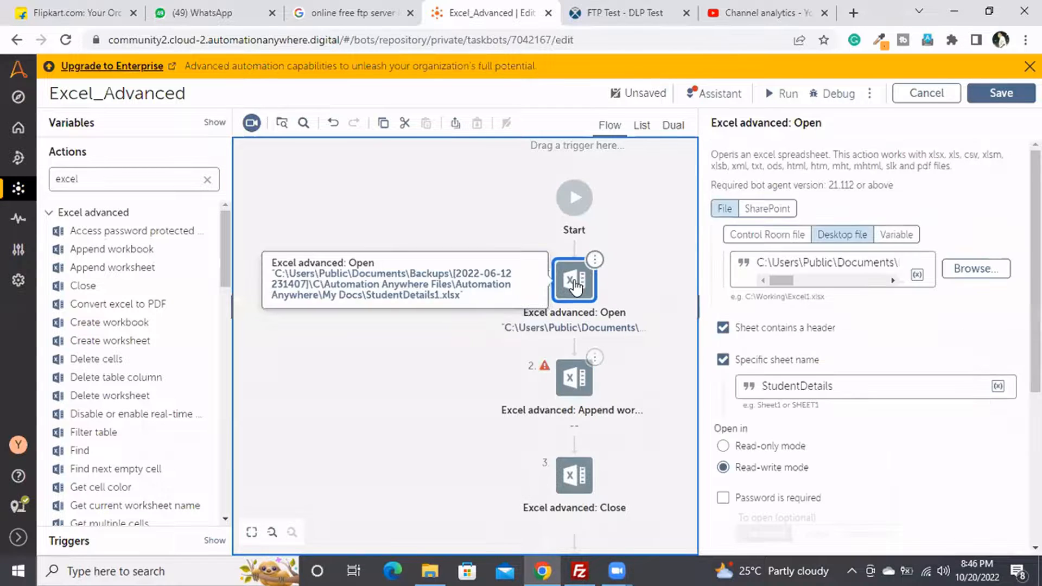
pyautogui.hotkey('alt', 'Tab')
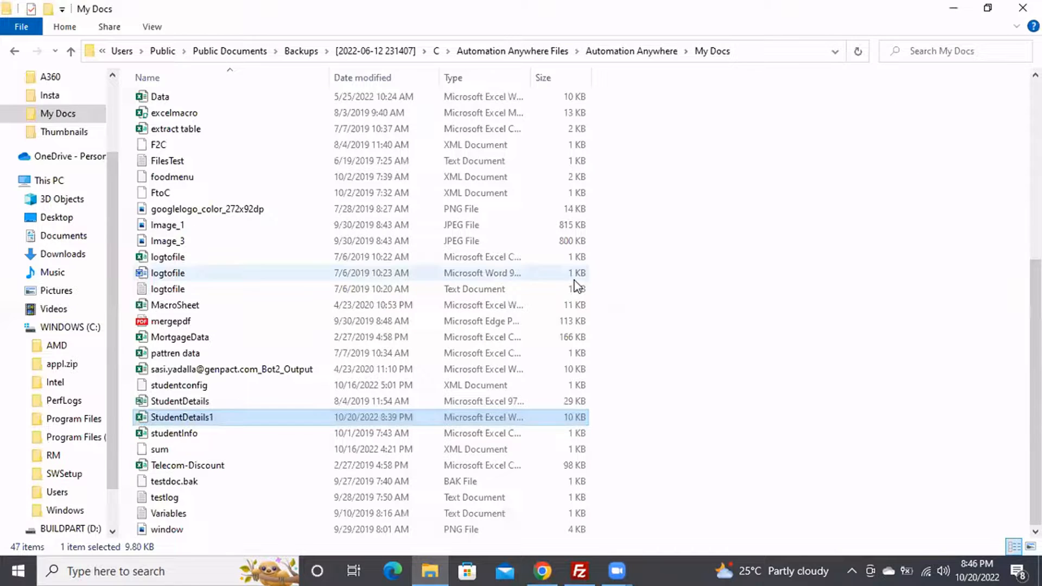
pyautogui.click(213, 131)
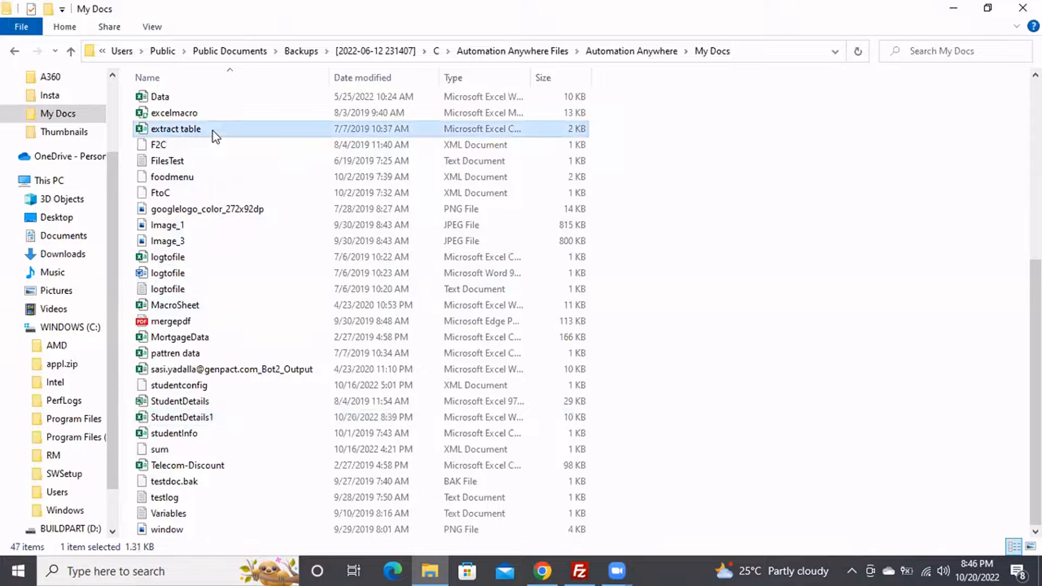
pyautogui.scroll(2, 213, 131)
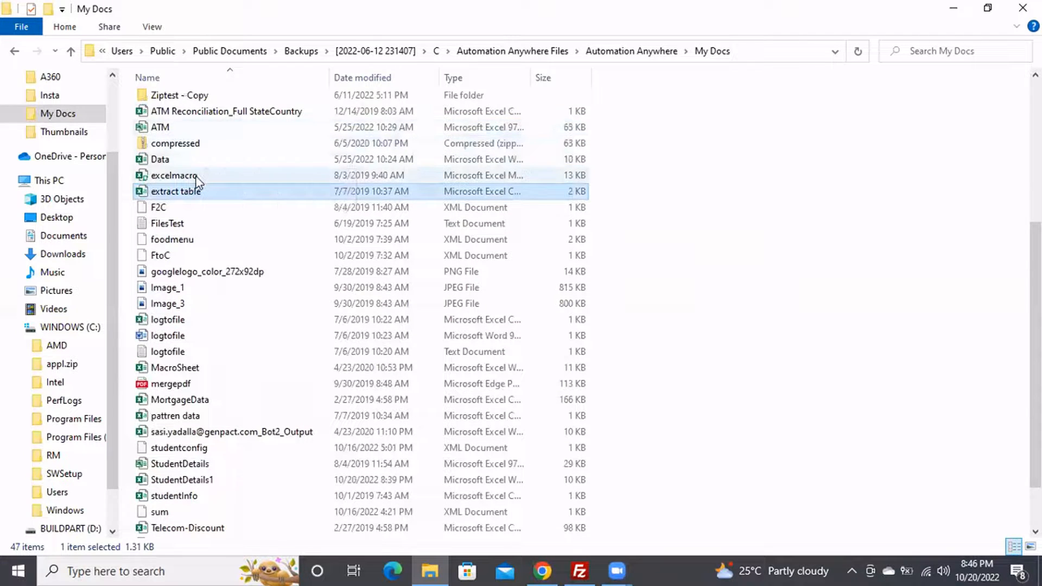
pyautogui.click(184, 158)
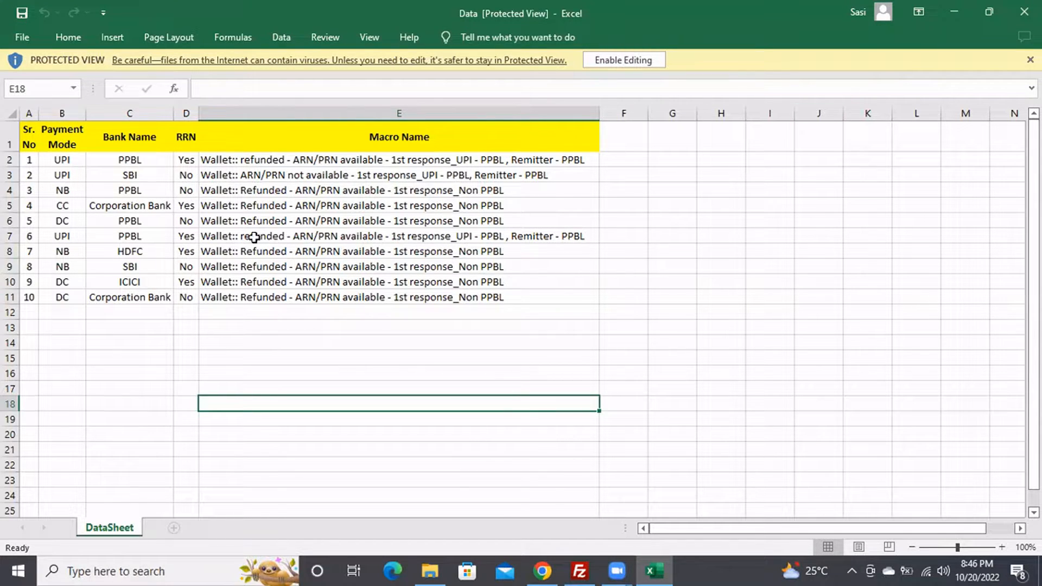
pyautogui.click(1025, 12)
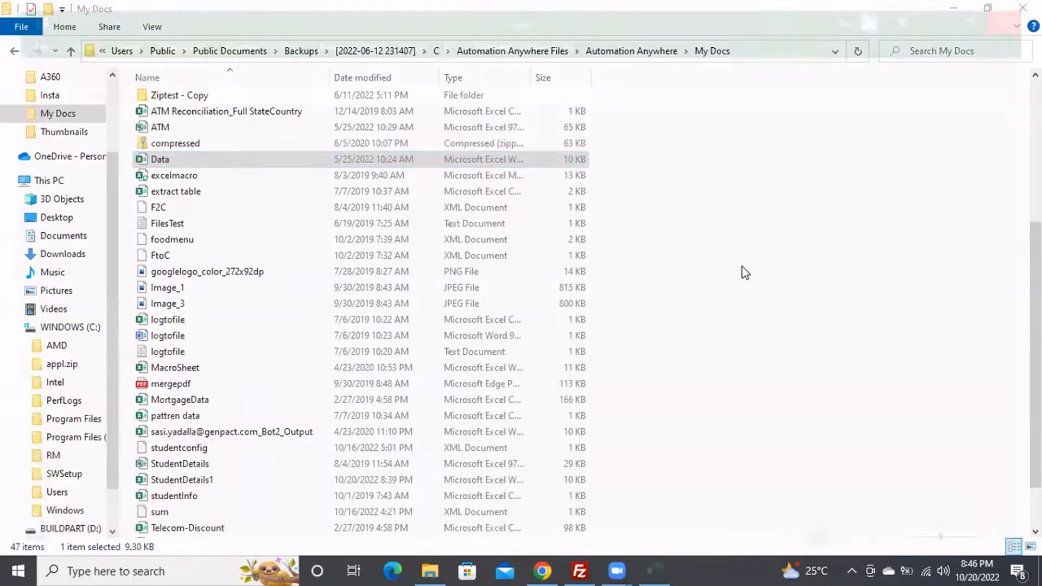
pyautogui.click(545, 570)
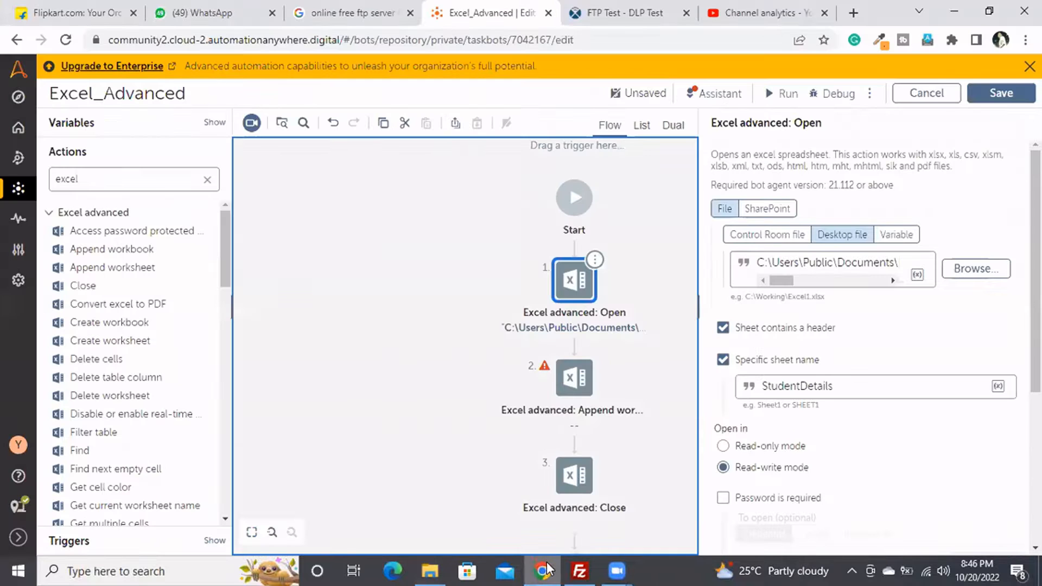
pyautogui.click(429, 570)
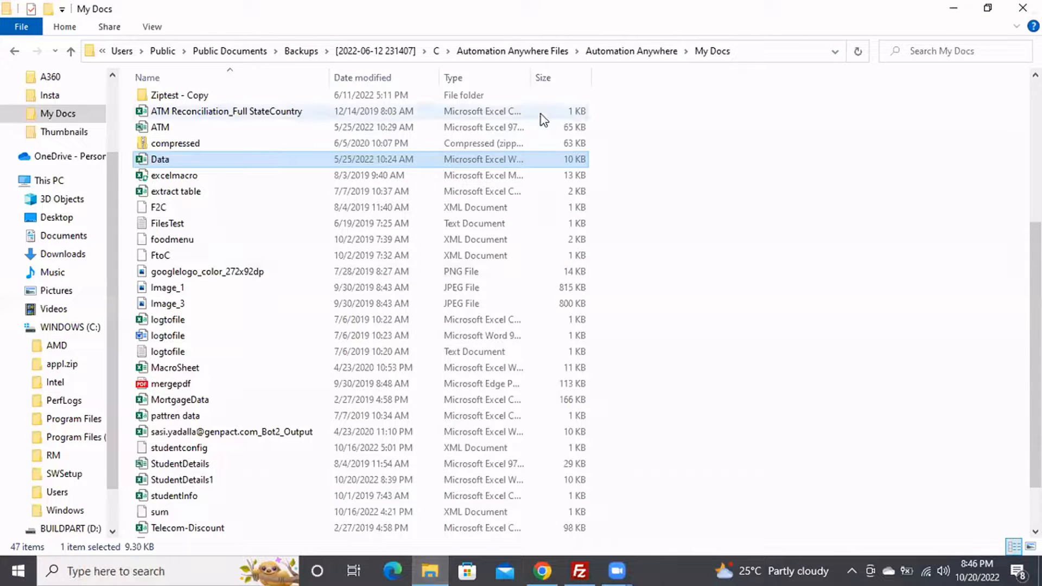
pyautogui.click(765, 51)
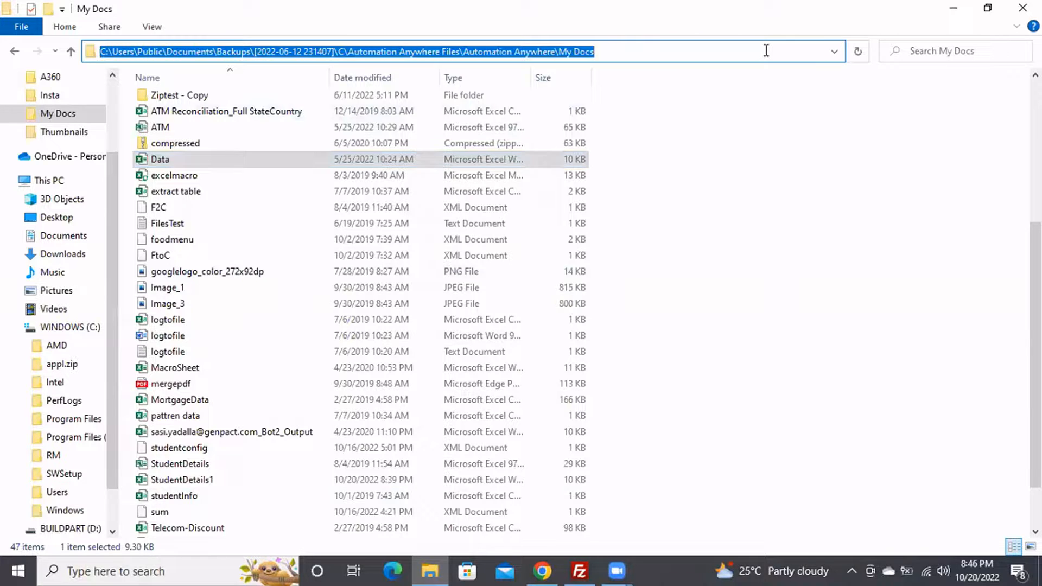
pyautogui.hotkey('alt', 'Tab')
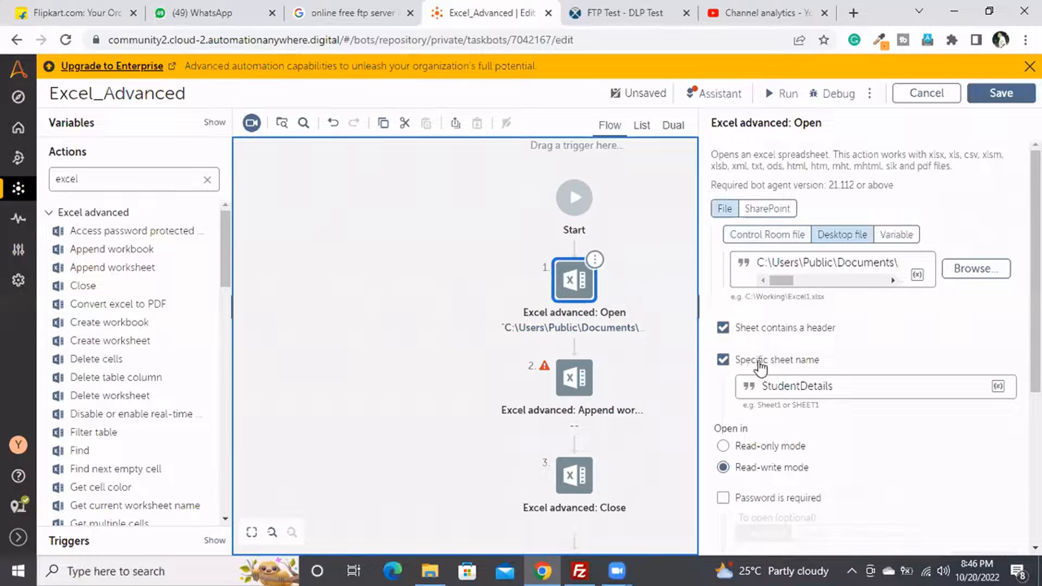
pyautogui.click(558, 387)
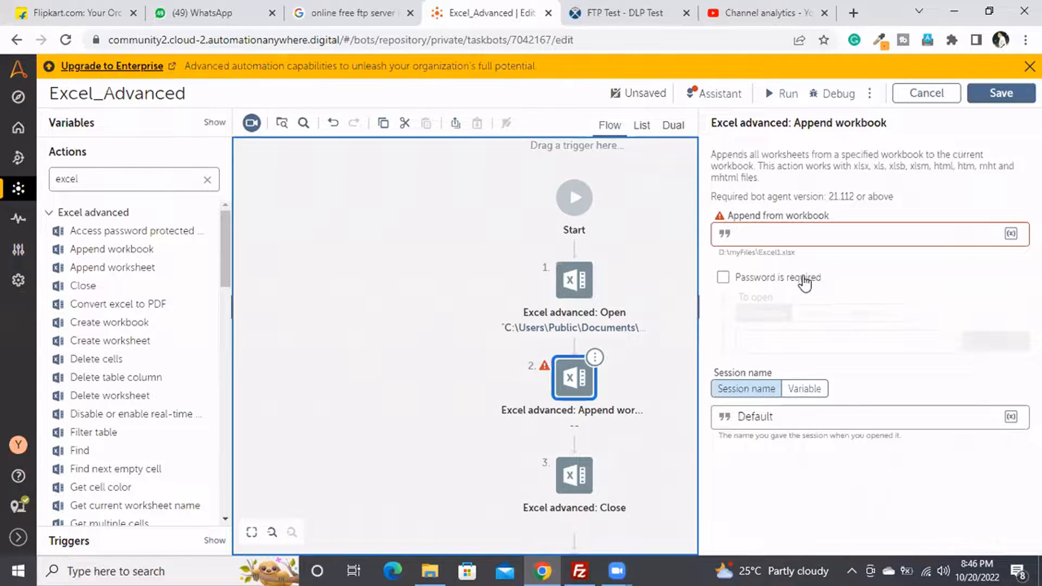
pyautogui.click(829, 230)
pyautogui.hotkey('ctrl', 'v')
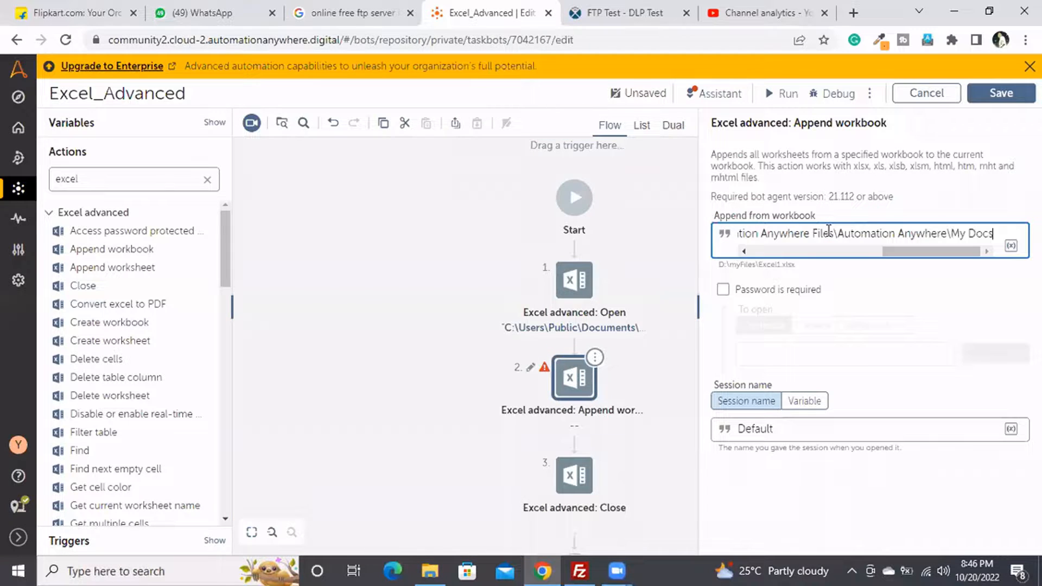
pyautogui.write('\\')
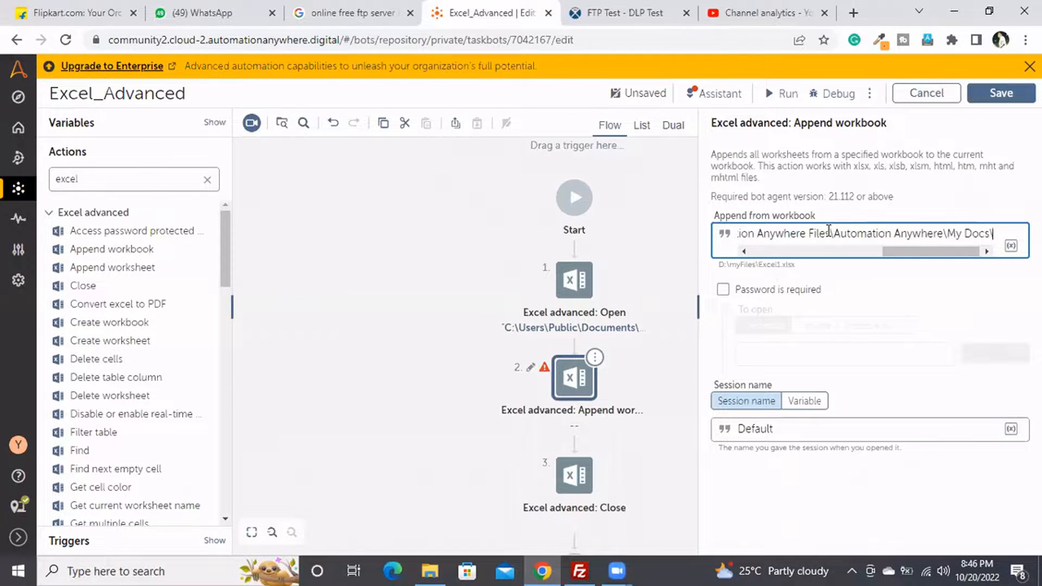
# Check the Data workbook's file name and extension in its file properties in File Explorer
pyautogui.hotkey('alt', 'Tab')
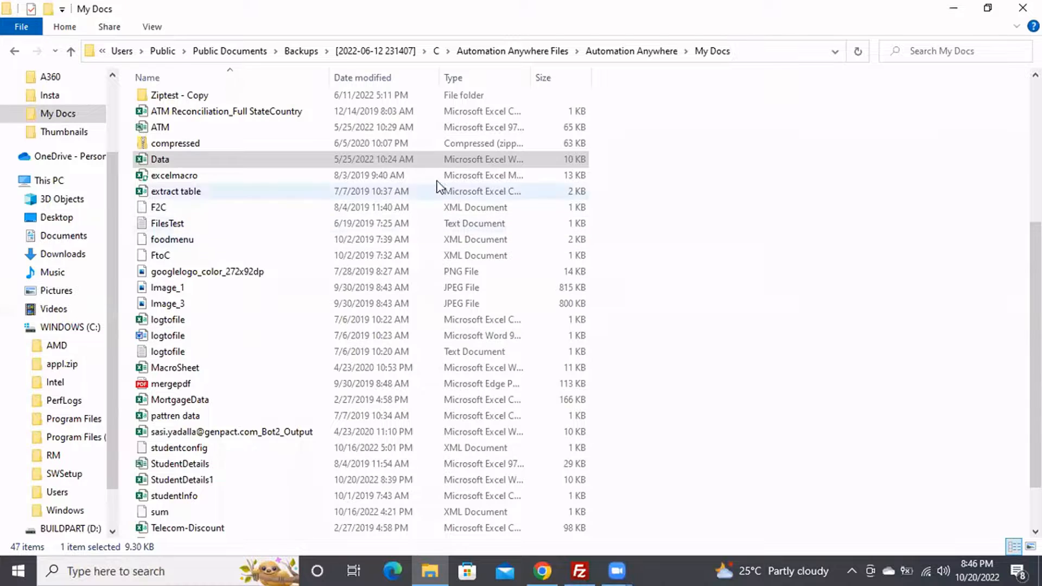
pyautogui.rightClick(434, 163)
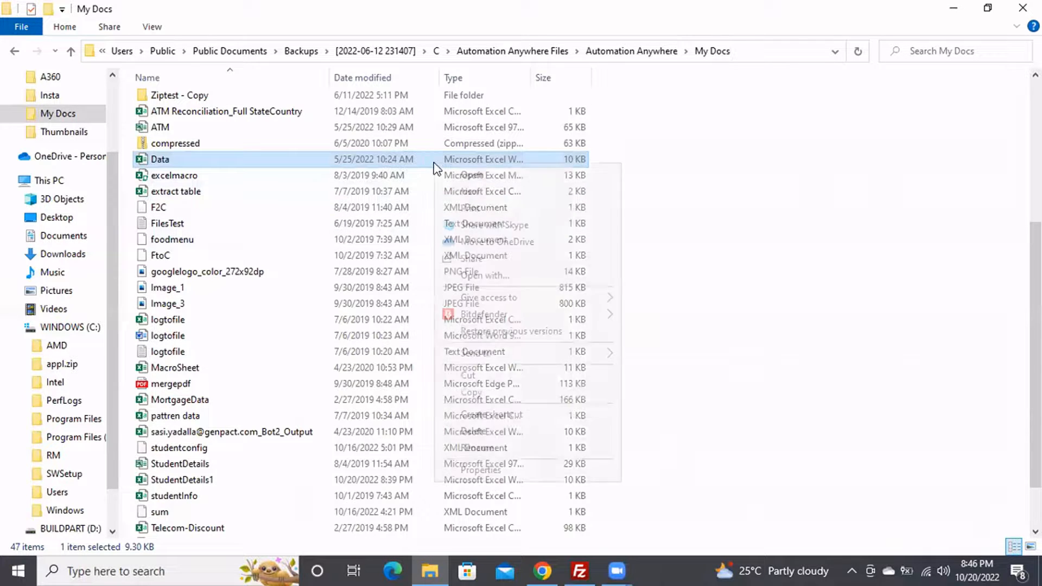
pyautogui.click(478, 470)
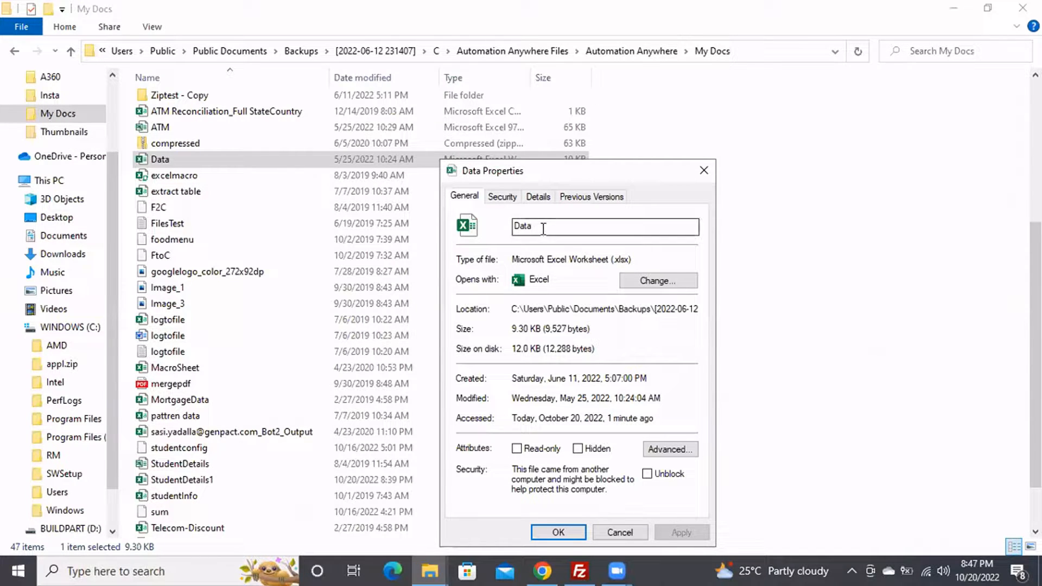
pyautogui.moveTo(543, 228); pyautogui.dragTo(496, 229)
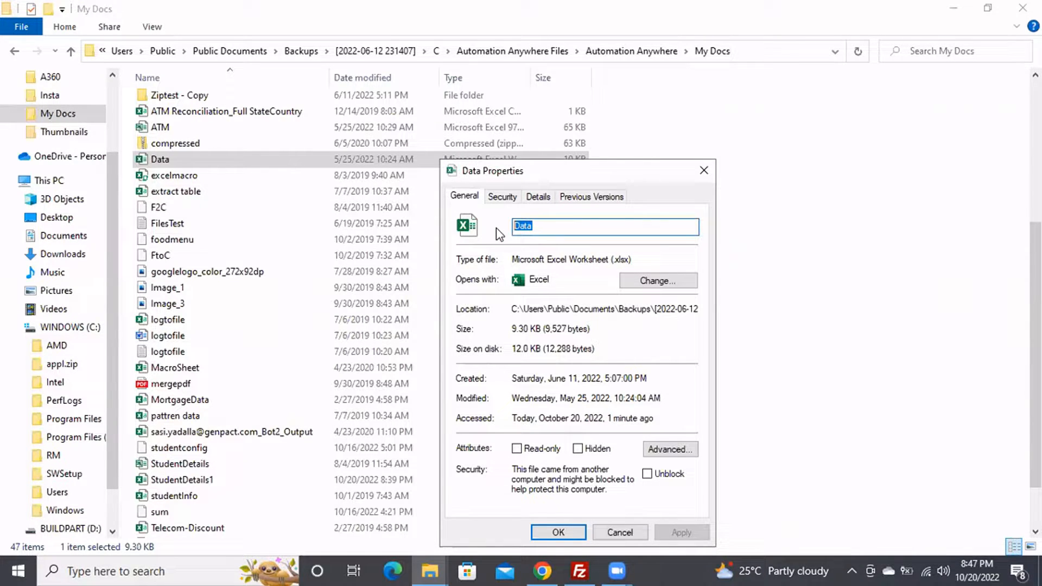
pyautogui.doubleClick(623, 260)
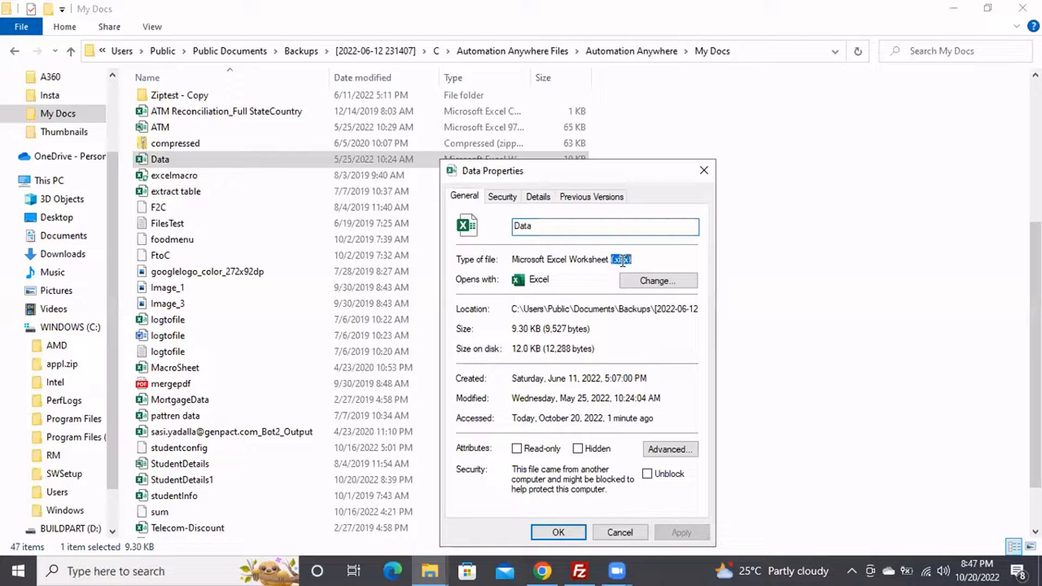
pyautogui.press('Escape')
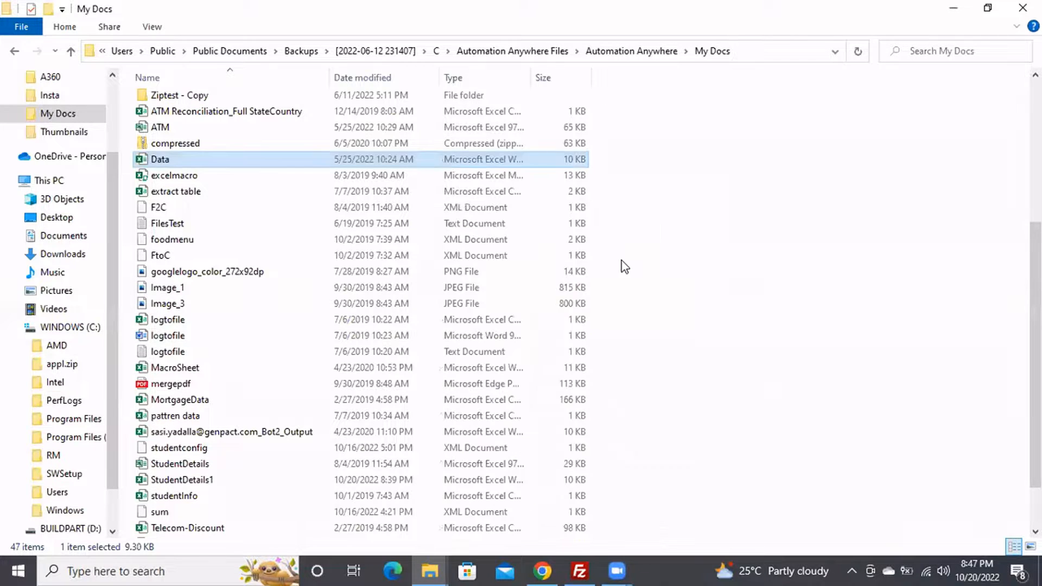
# Back in the bot editor, add the file name Data.xsl to the end of the Append workbook action's source path
pyautogui.click(543, 571)
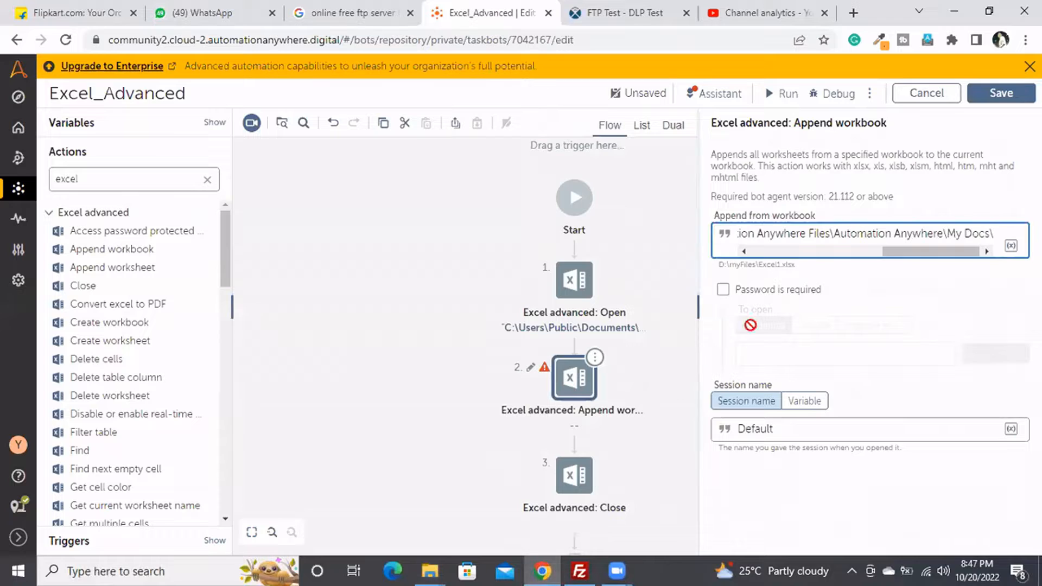
pyautogui.press('Home')
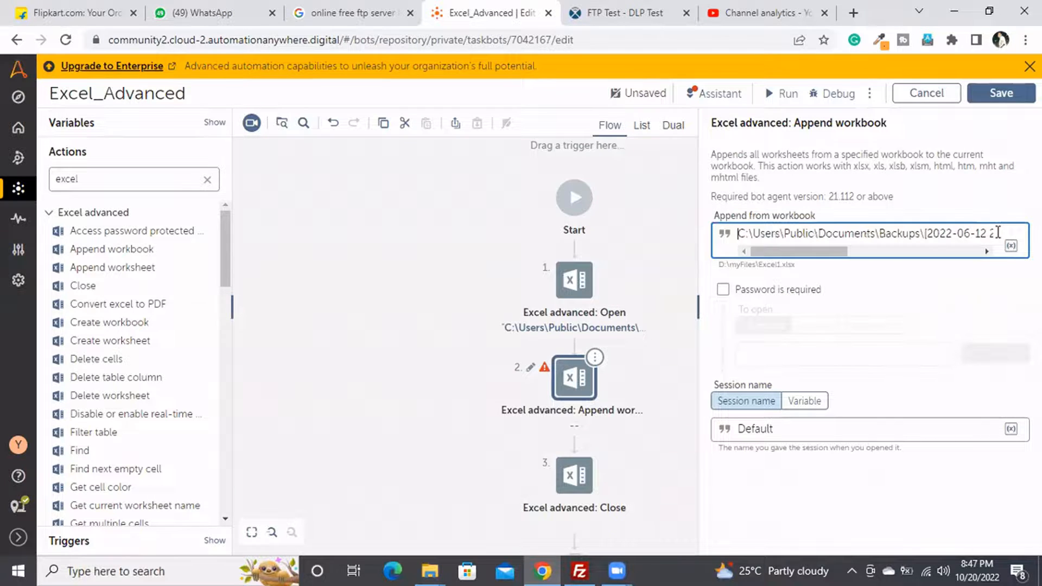
pyautogui.moveTo(803, 251); pyautogui.dragTo(969, 258)
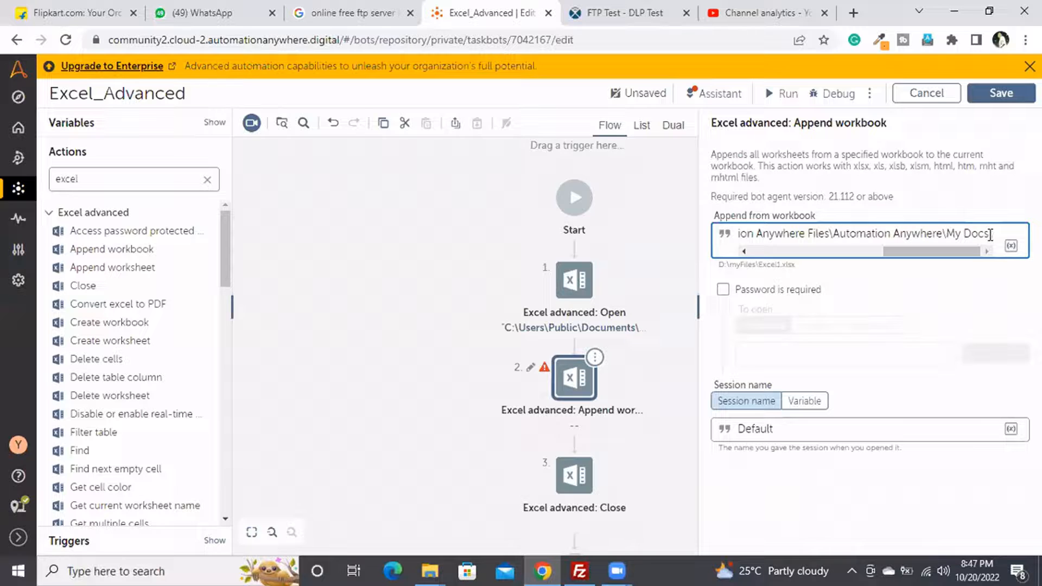
pyautogui.write('Data')
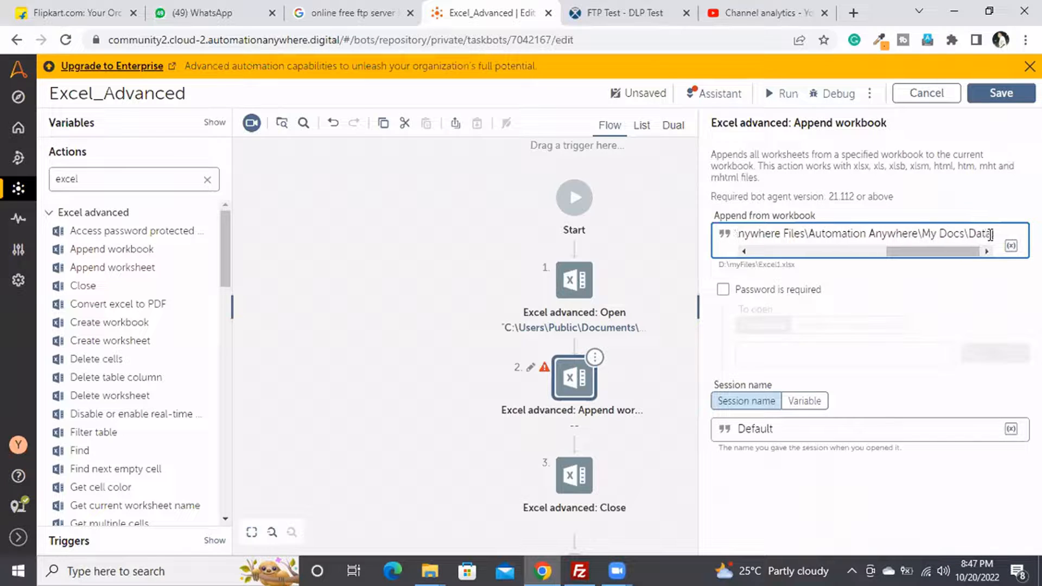
pyautogui.write('.Xls')
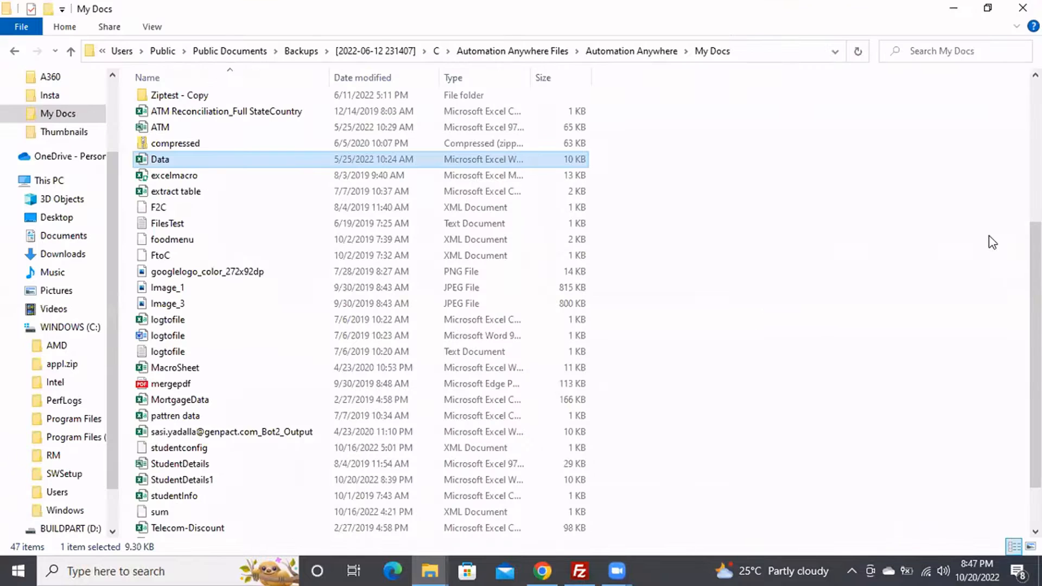
pyautogui.write('x')
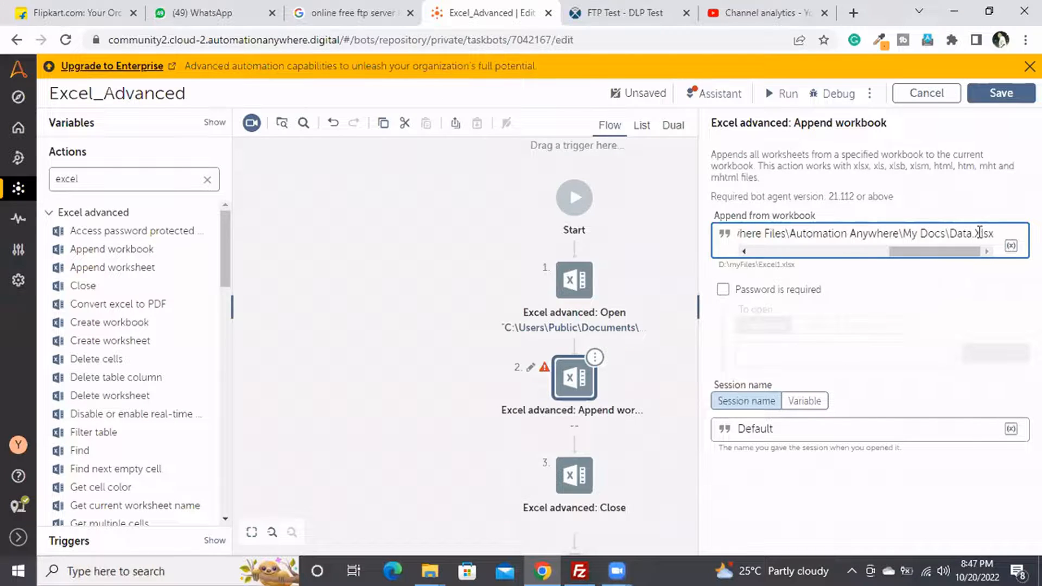
pyautogui.click(981, 228)
pyautogui.press('BackSpace')
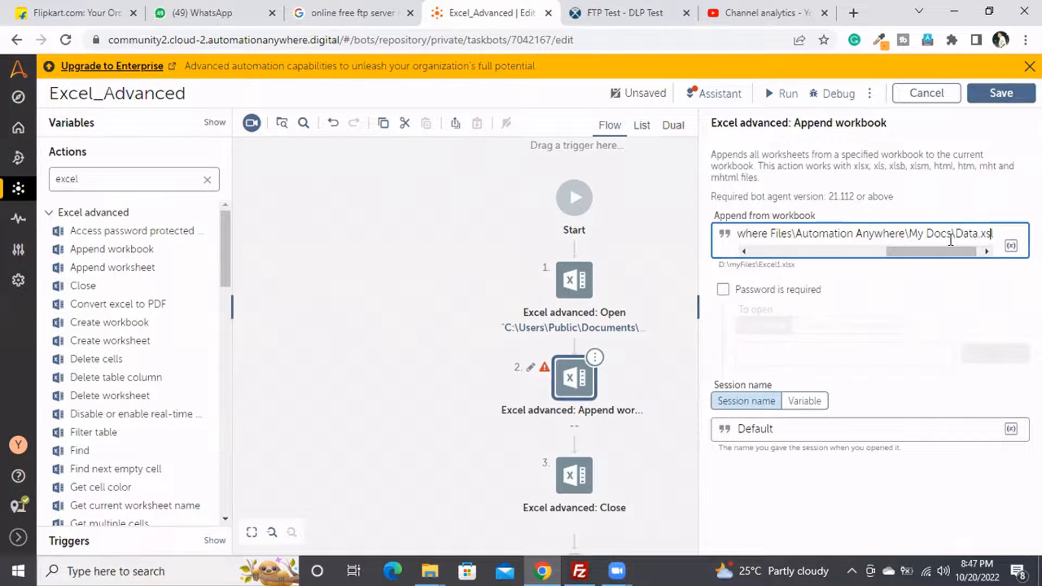
# Leave the Append workbook action without a required password and set its session to the ExcelSession variable
pyautogui.click(724, 291)
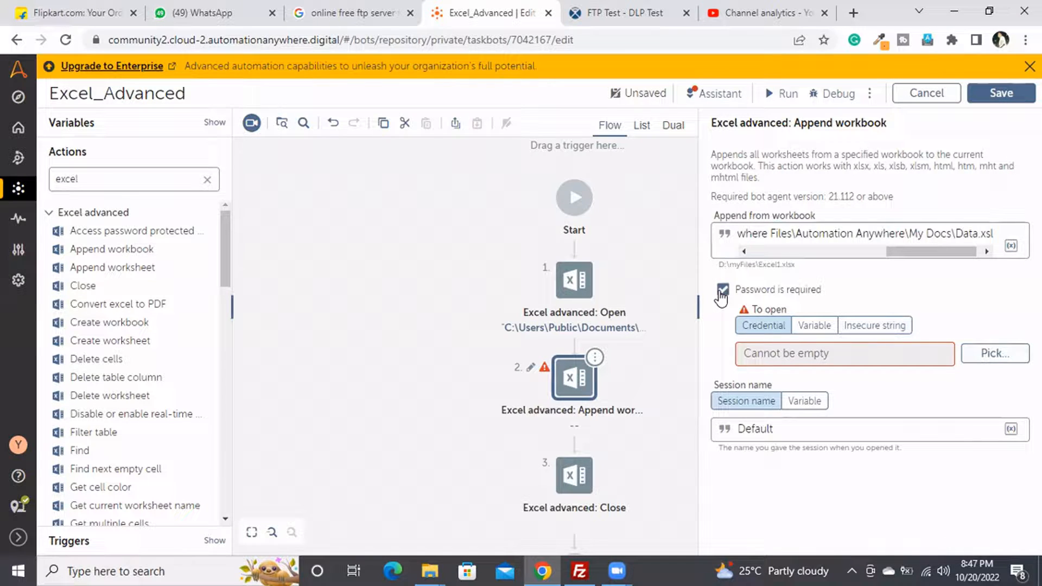
pyautogui.click(722, 292)
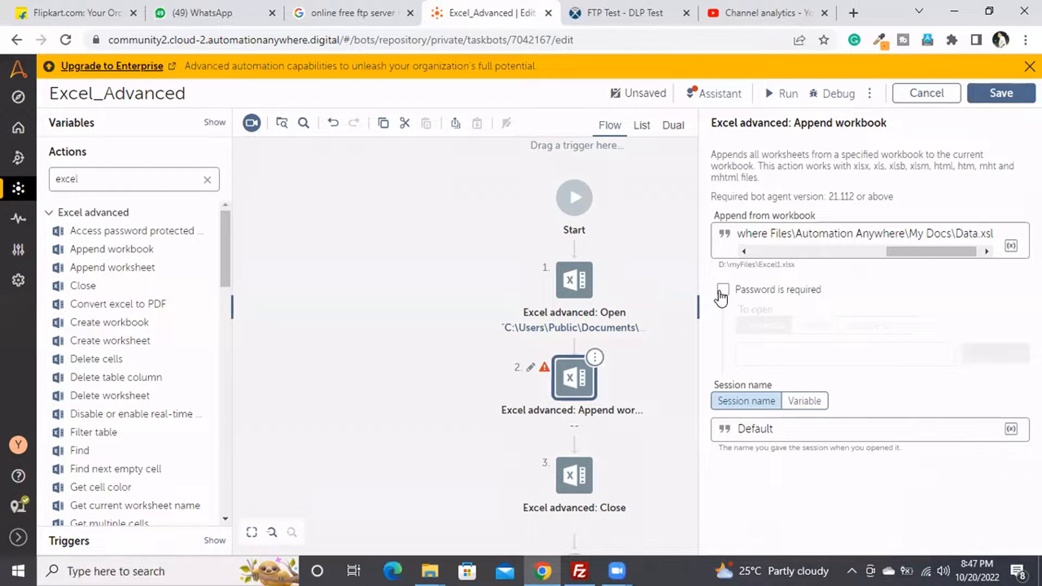
pyautogui.click(804, 402)
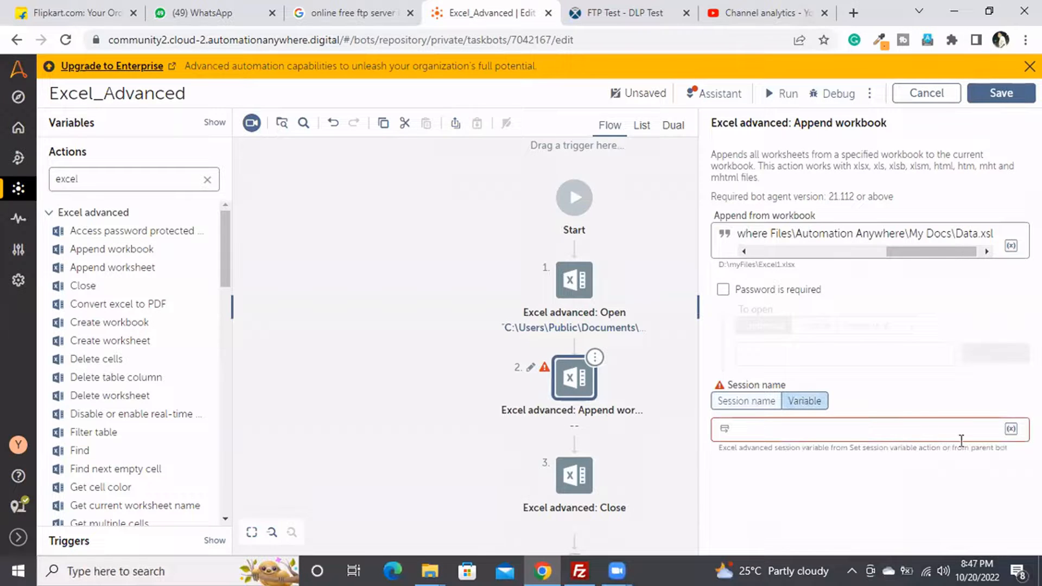
pyautogui.click(1011, 430)
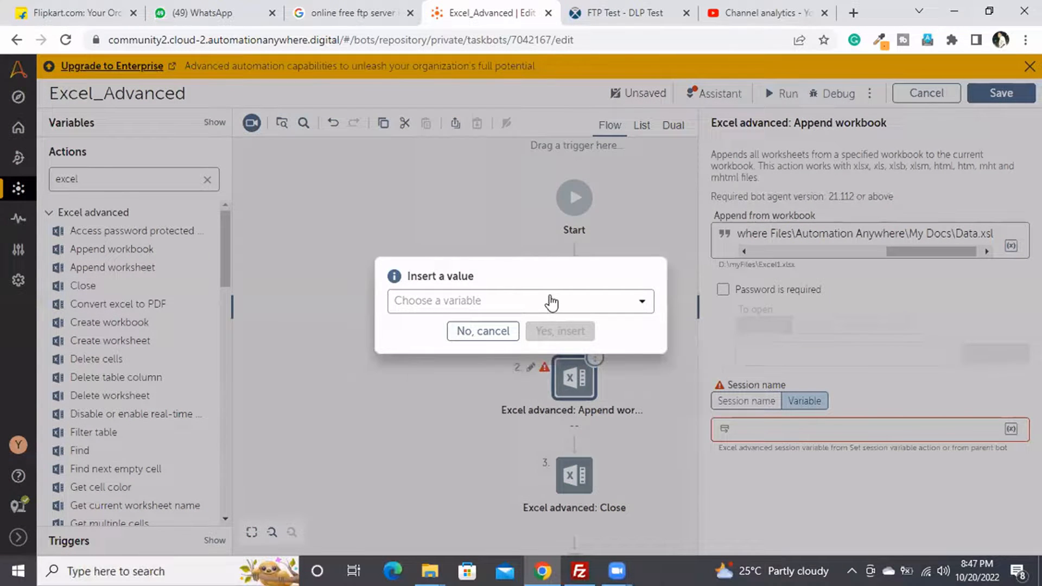
pyautogui.click(552, 303)
pyautogui.click(450, 406)
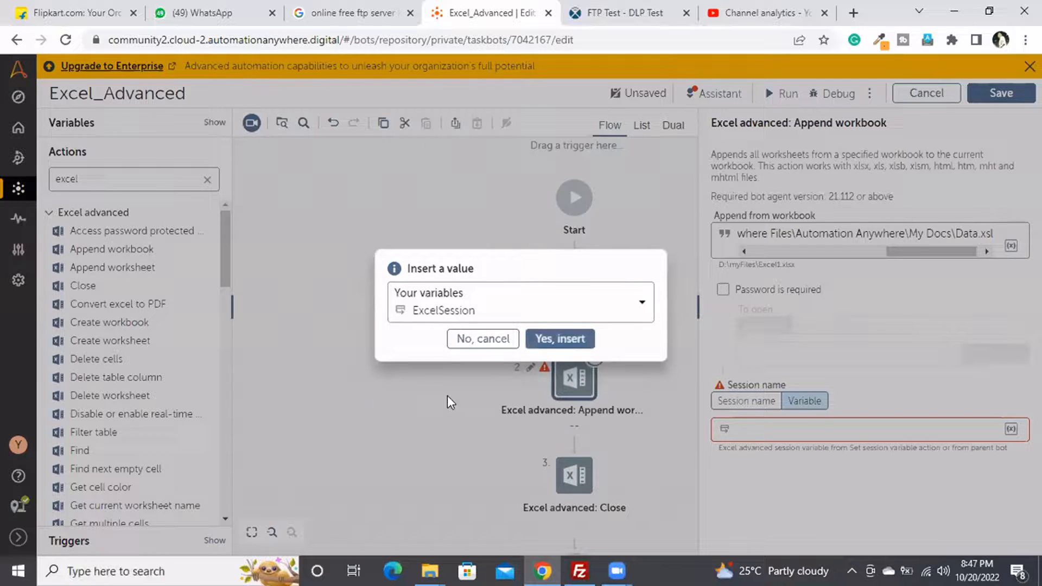
pyautogui.click(561, 340)
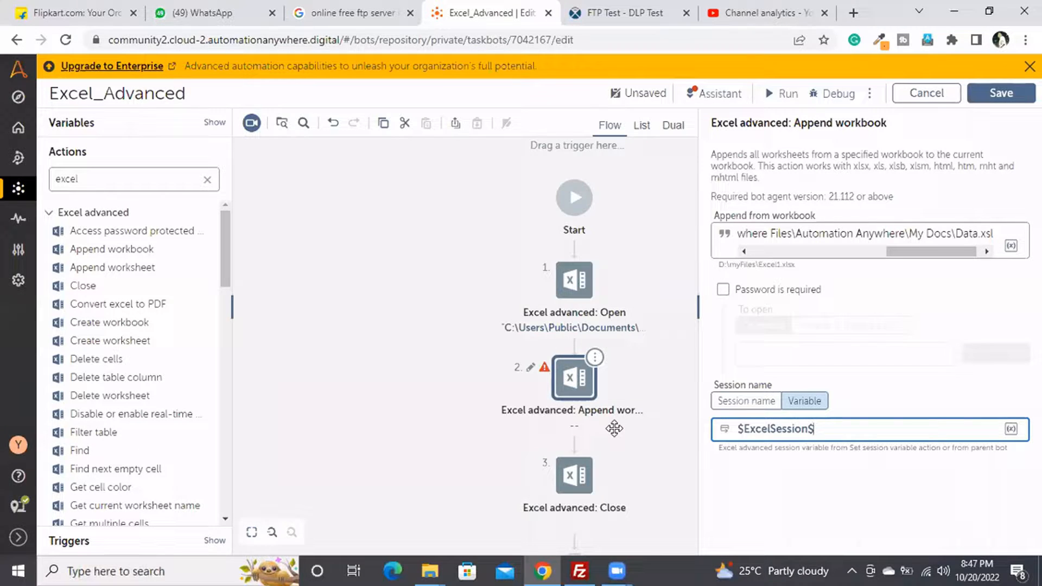
# Try to run the bot, minimise the StudentDetails1 workbook it opens and dismiss the run message
pyautogui.scroll(-3, 614, 428)
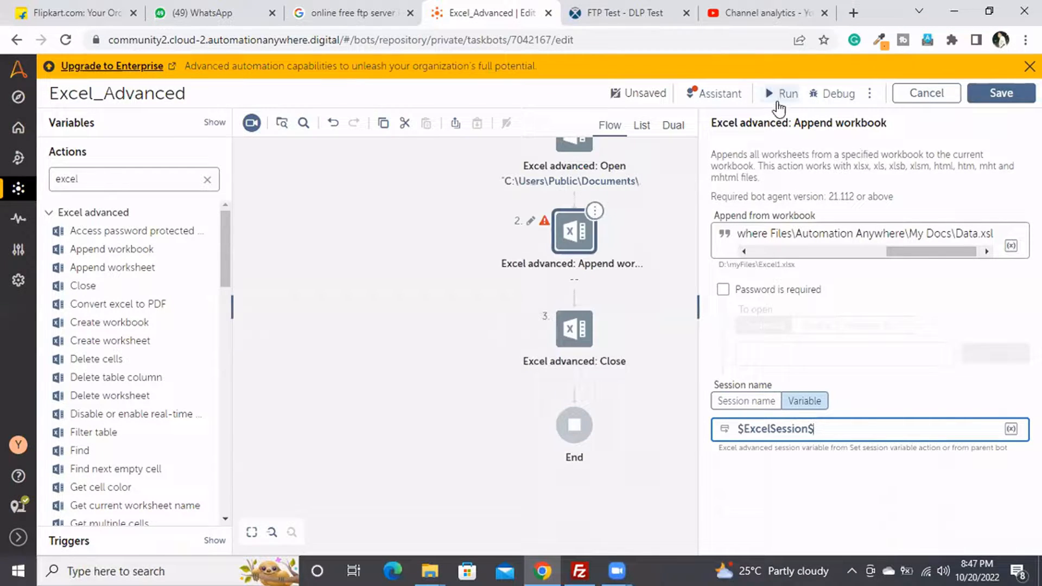
pyautogui.click(779, 98)
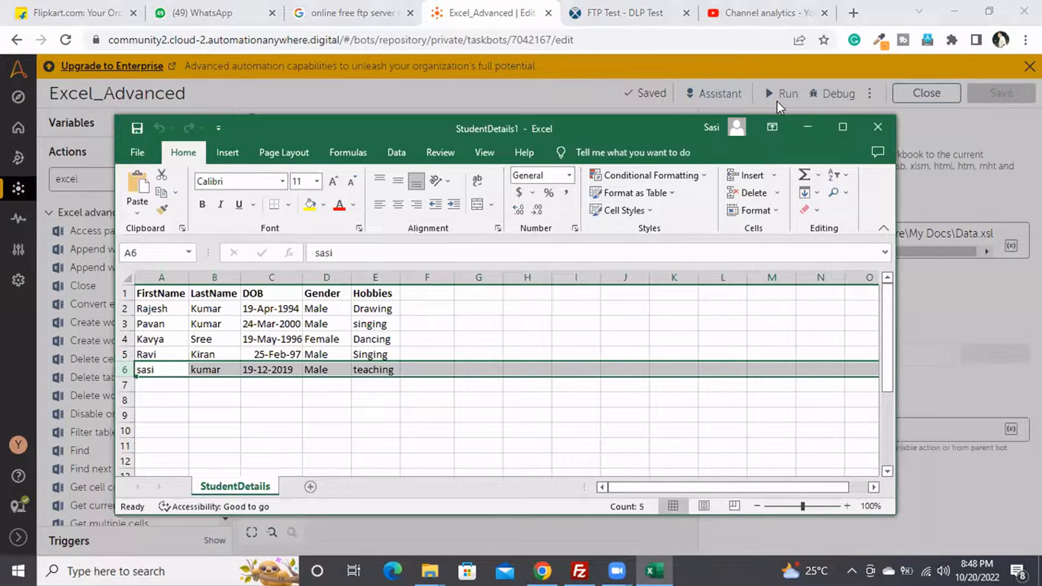
pyautogui.click(808, 126)
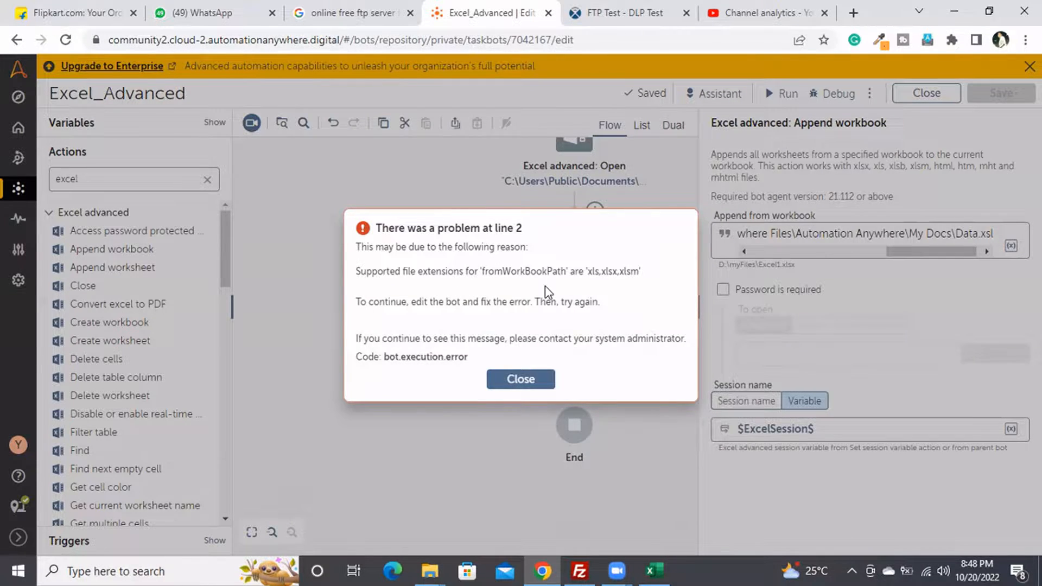
pyautogui.click(532, 380)
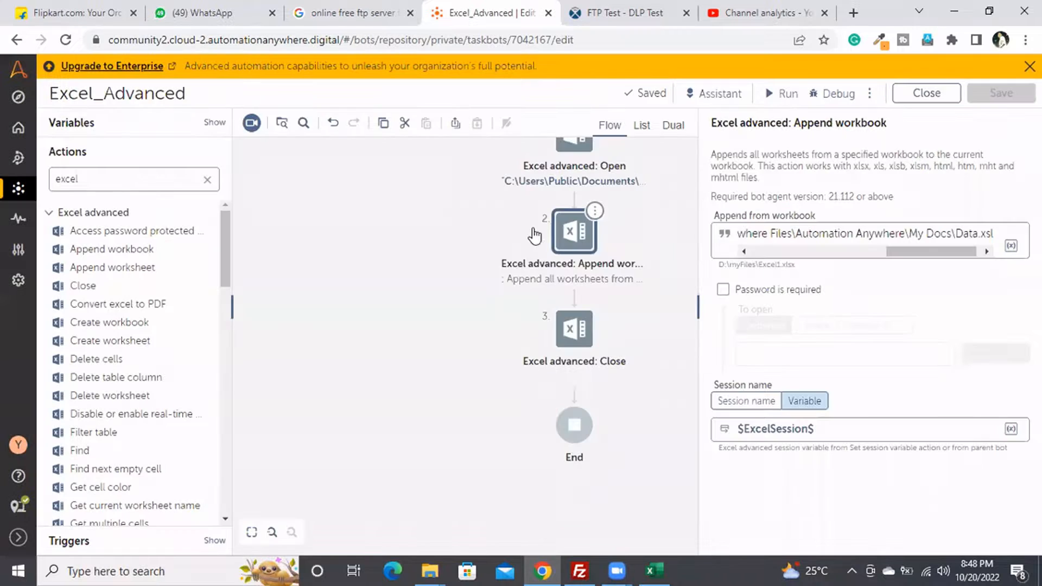
# Compare with the Open action's file path, correct the Append workbook source file name to Data.xlsx and save the bot
pyautogui.scroll(3, 537, 206)
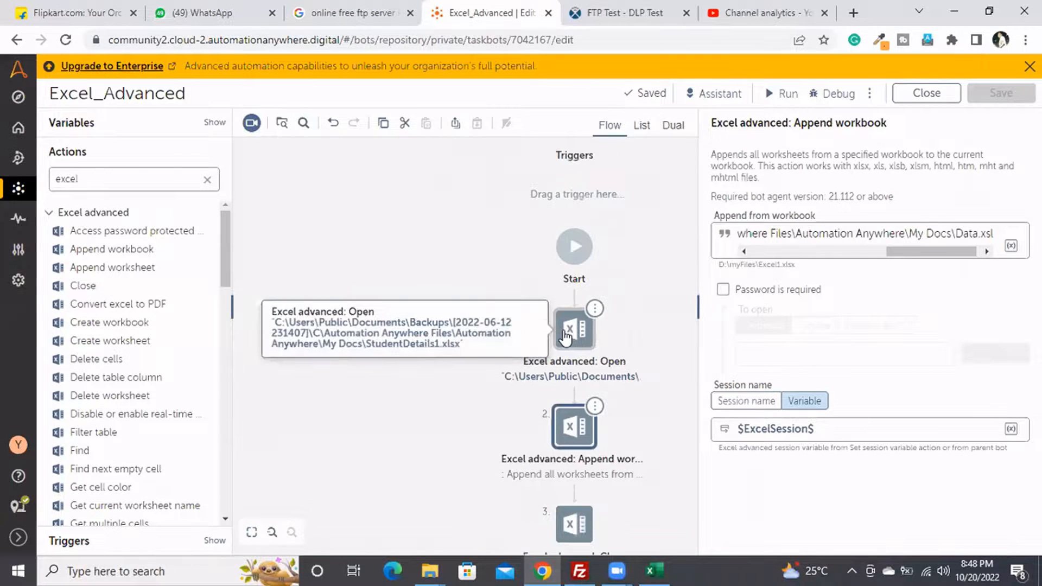
pyautogui.click(567, 332)
pyautogui.moveTo(788, 280); pyautogui.dragTo(895, 281)
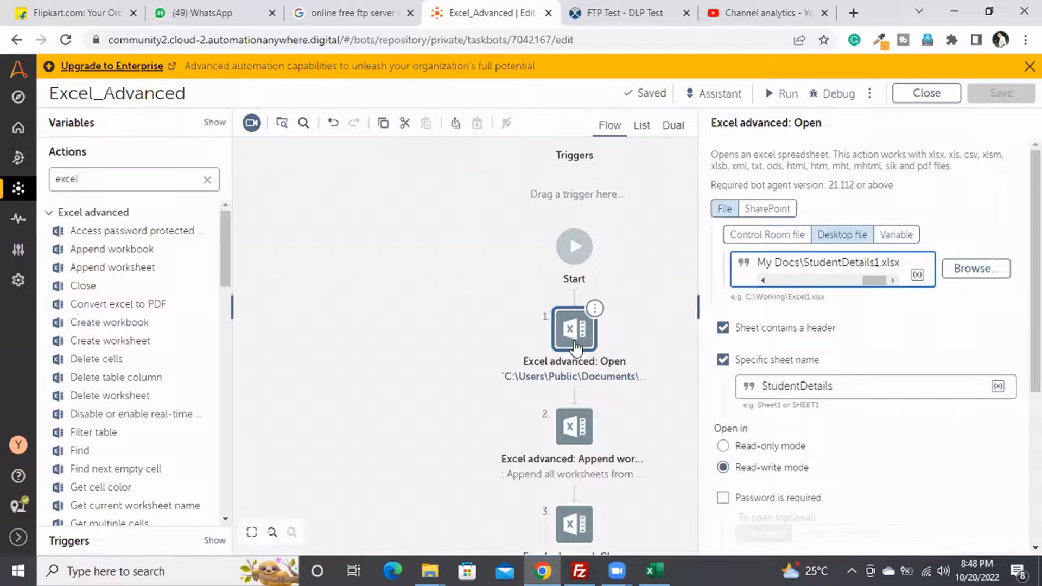
pyautogui.click(591, 441)
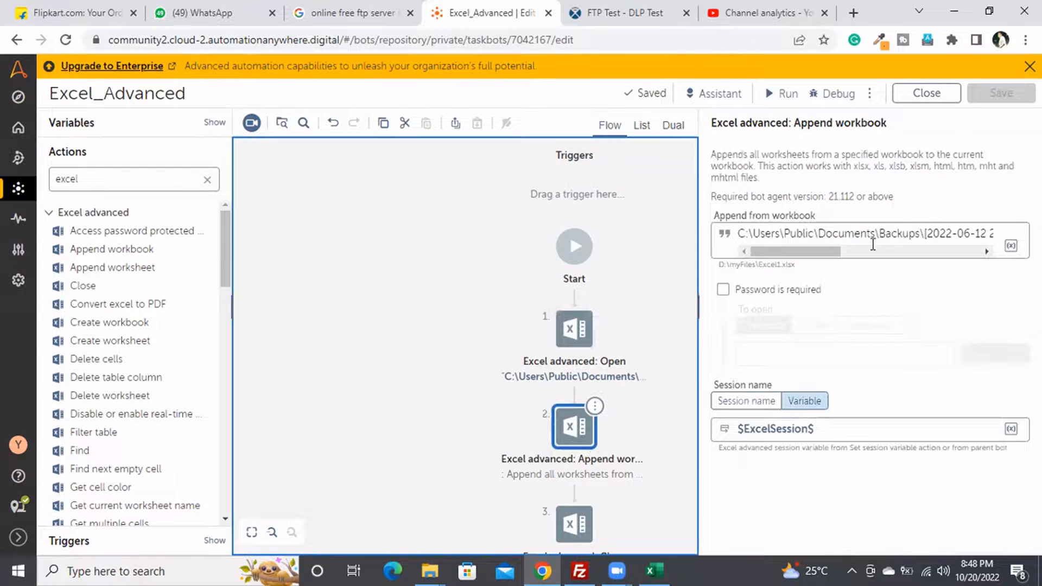
pyautogui.moveTo(836, 258); pyautogui.dragTo(982, 252)
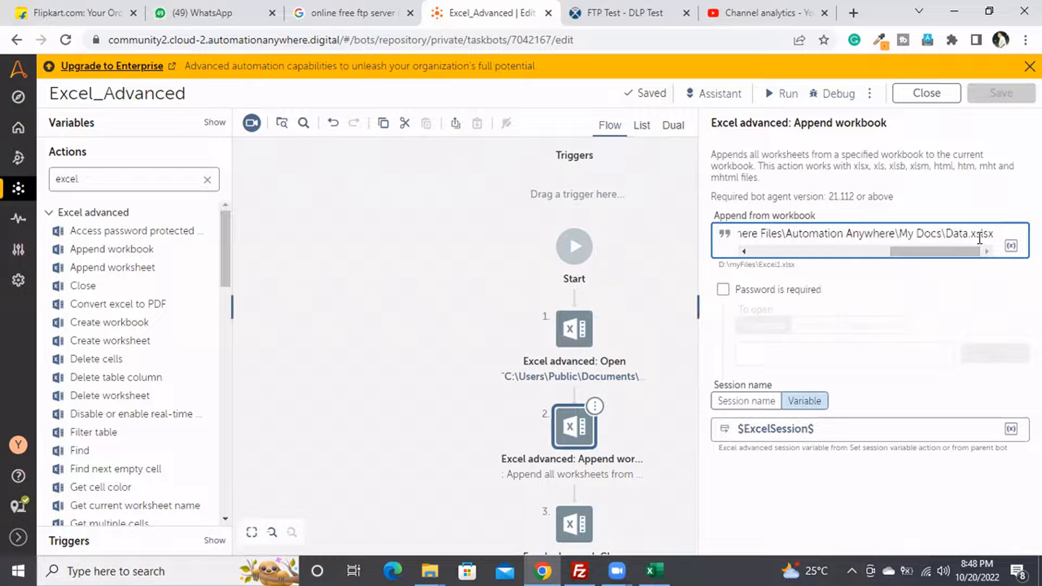
pyautogui.click(980, 239)
pyautogui.press('BackSpace')
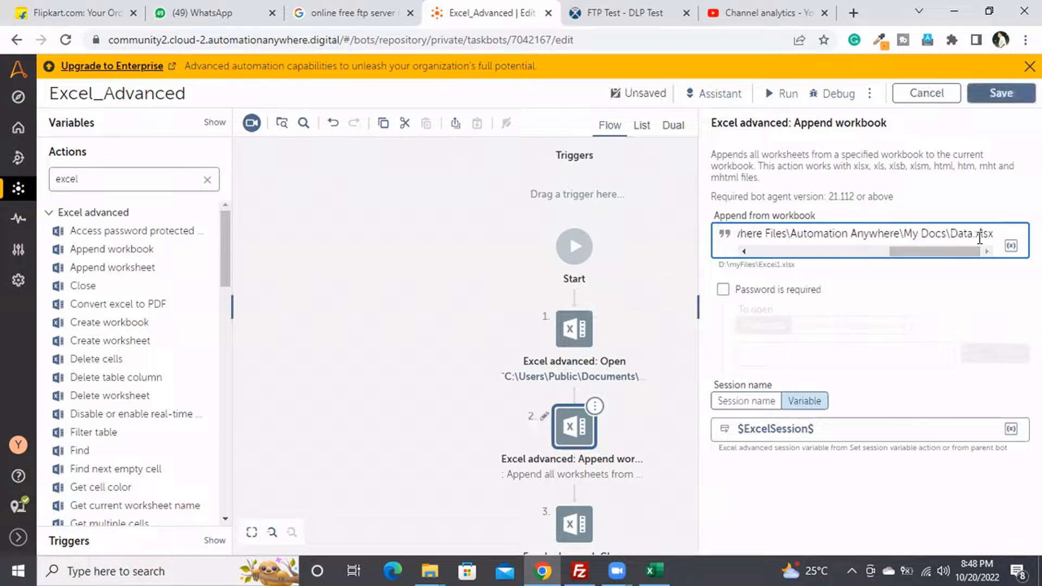
pyautogui.click(1002, 93)
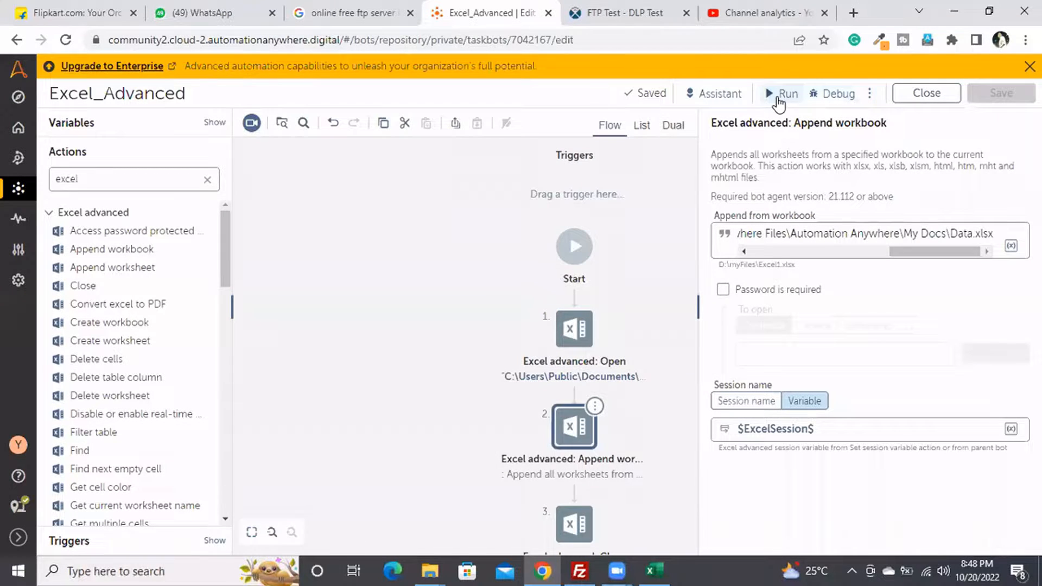
# Close the leftover StudentDetails1 workbook, run the bot and dismiss the run message
pyautogui.click(778, 97)
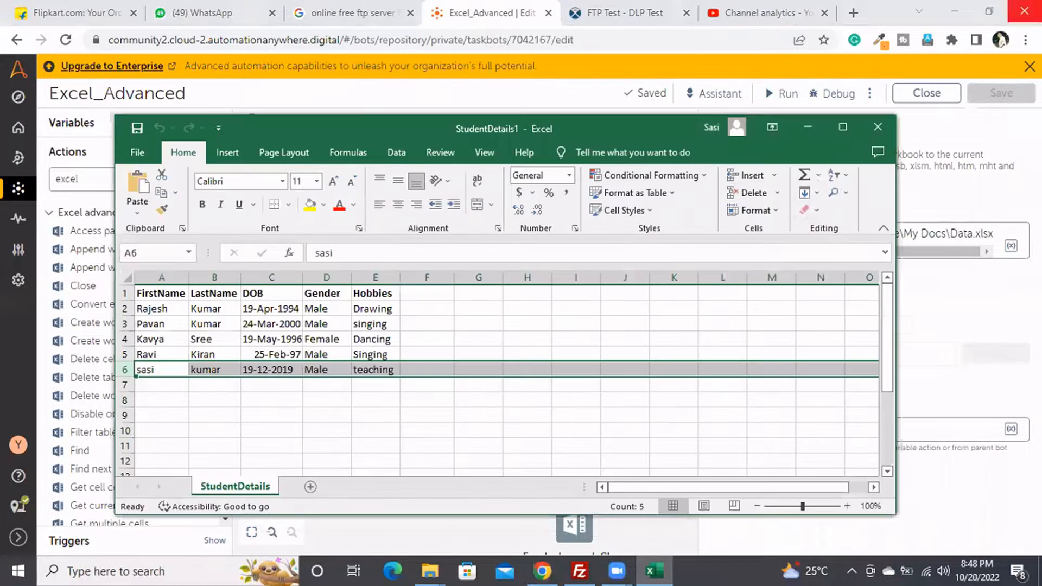
pyautogui.click(878, 130)
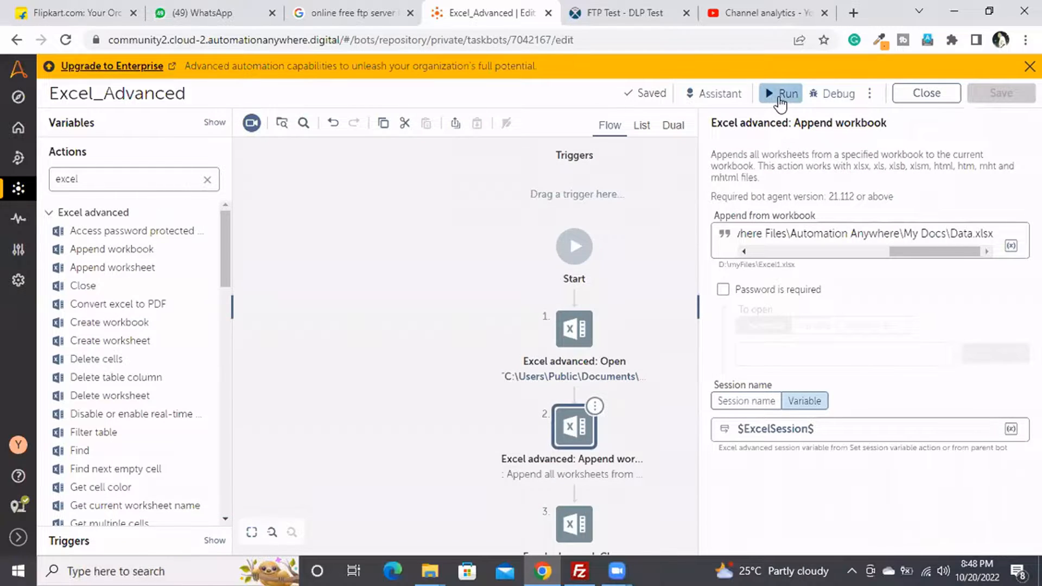
pyautogui.click(780, 98)
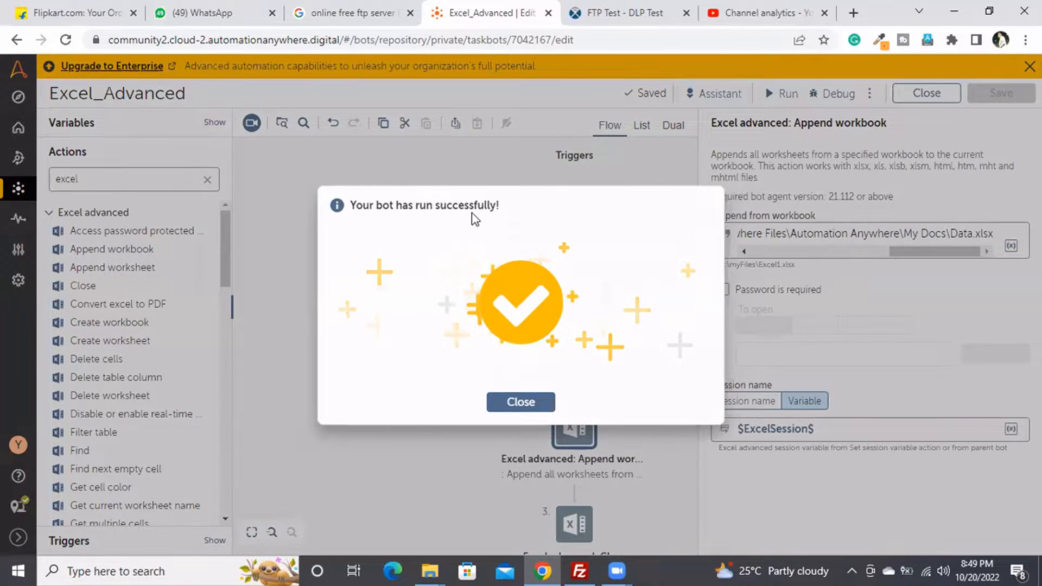
pyautogui.click(521, 402)
# Open StudentDetails1 from the My Docs folder in File Explorer and examine its DataSheet worksheet in Excel
pyautogui.moveTo(437, 569)
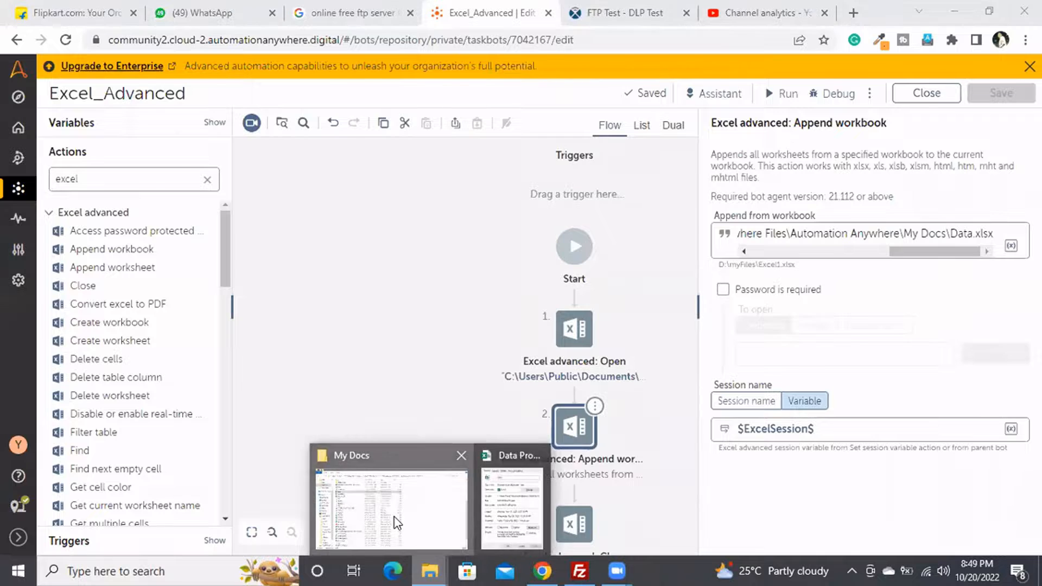
pyautogui.click(395, 517)
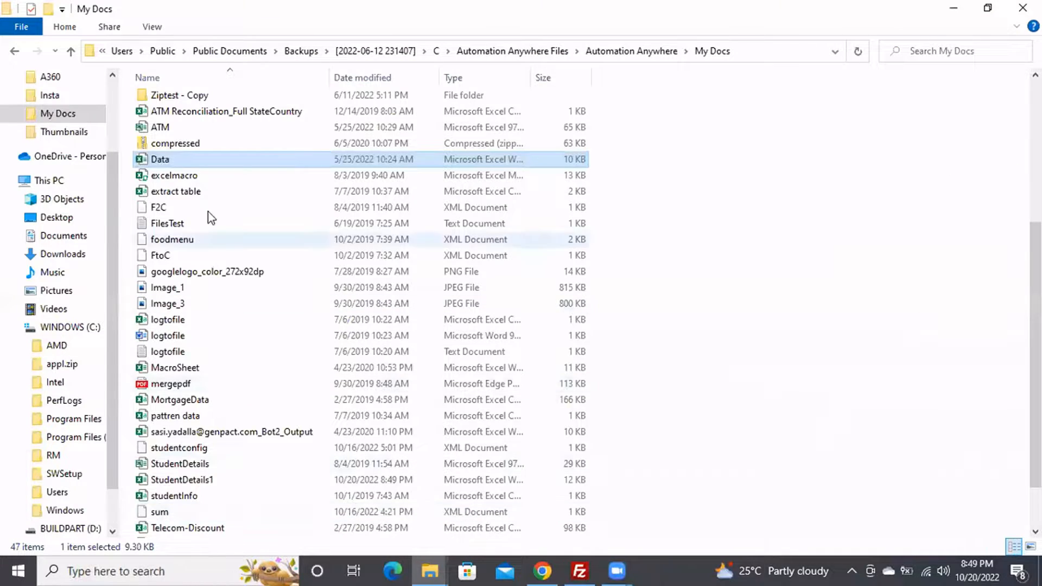
pyautogui.doubleClick(202, 483)
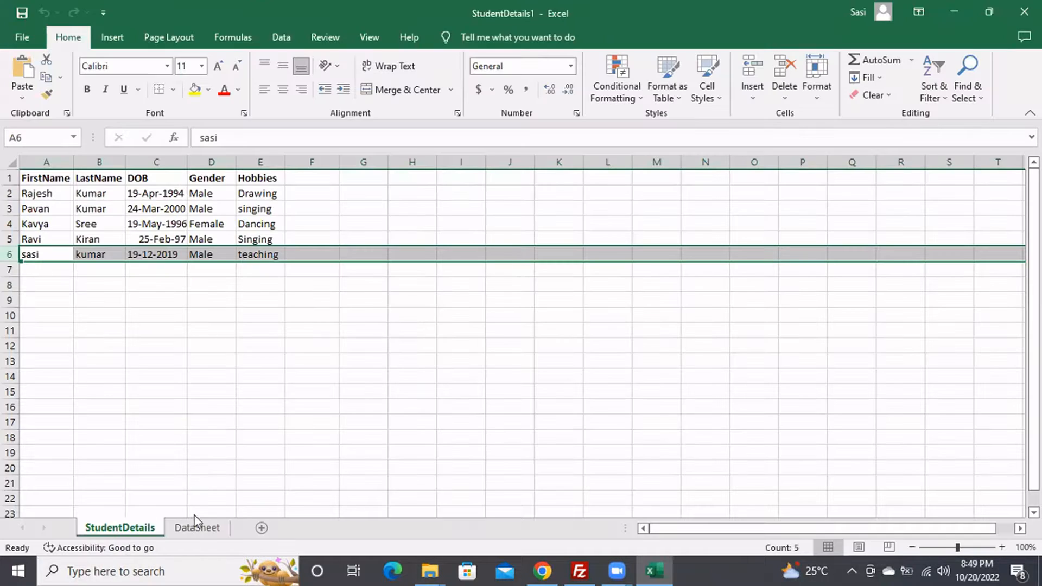
pyautogui.click(197, 530)
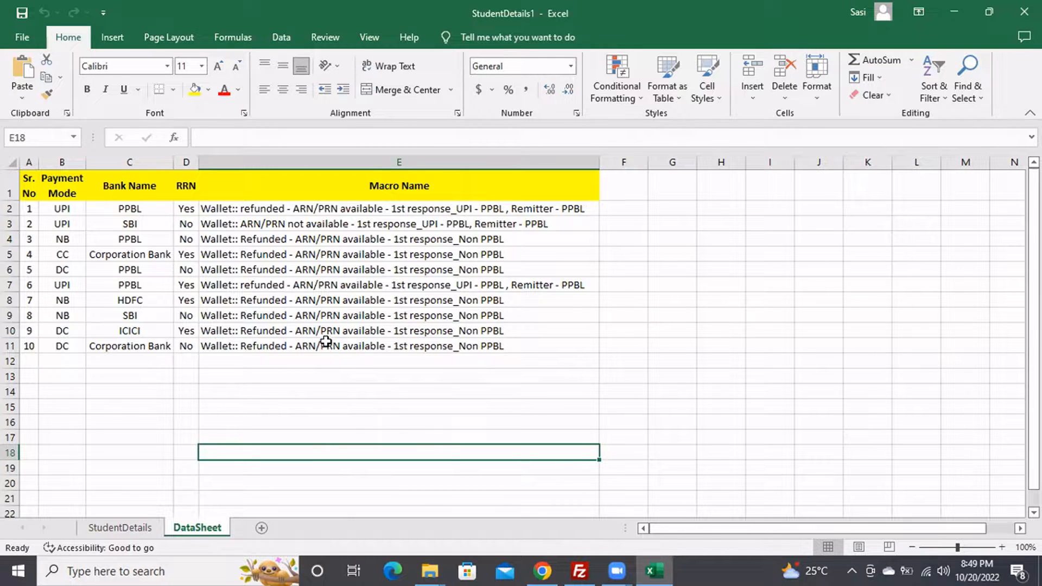
pyautogui.hotkey('alt', 'Tab')
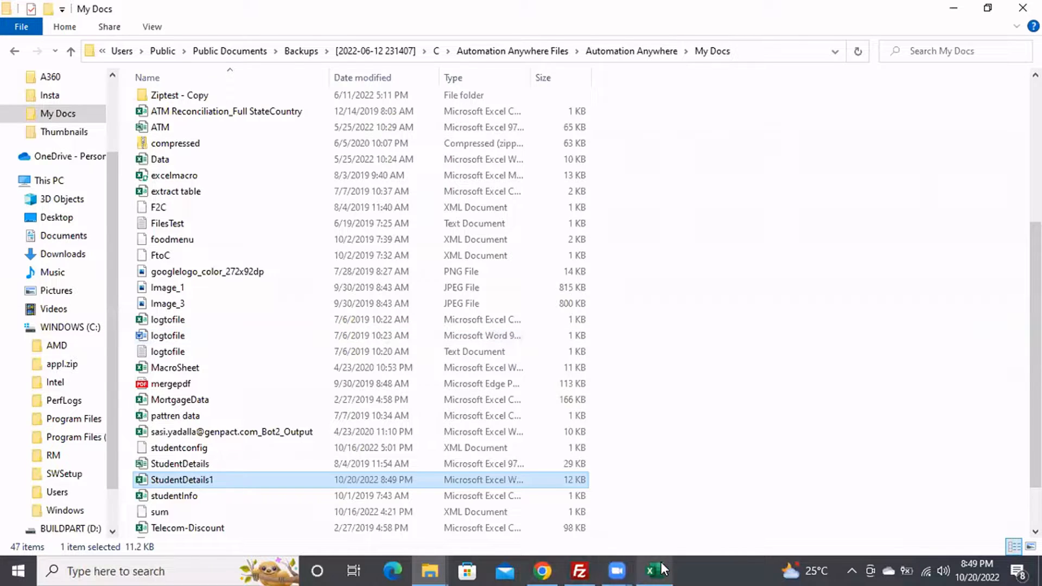
# Find the Append worksheet action in the bot editor, check the My Docs folder and return to StudentDetails1 in Excel
pyautogui.moveTo(664, 569)
pyautogui.click(542, 570)
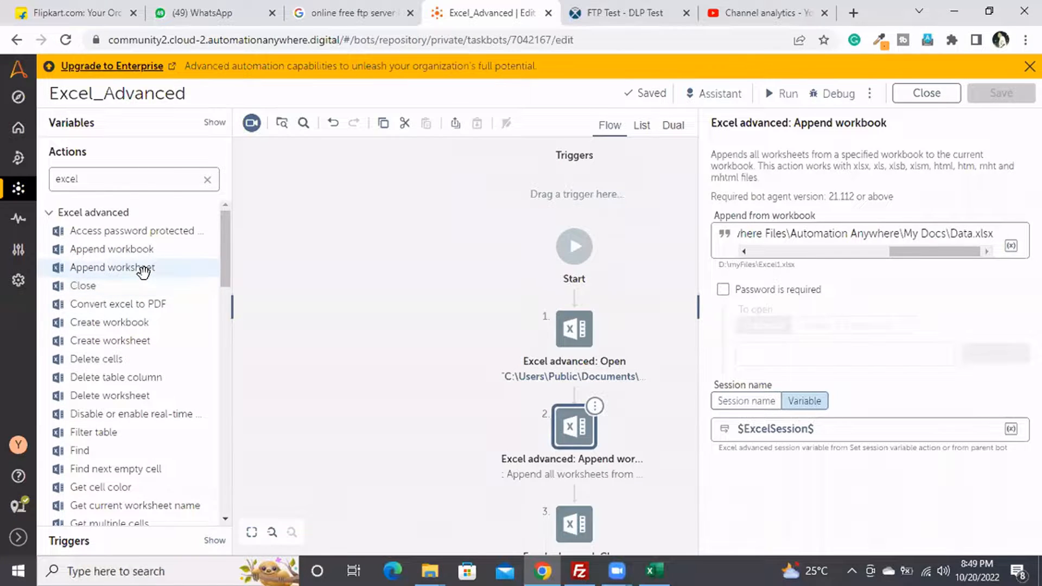
pyautogui.moveTo(144, 272)
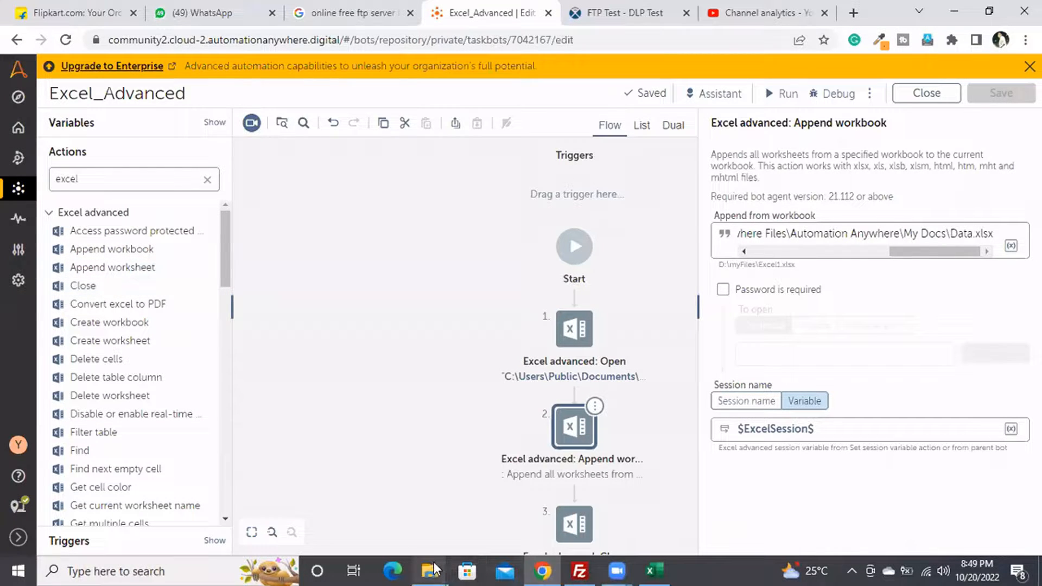
pyautogui.moveTo(434, 568)
pyautogui.click(390, 537)
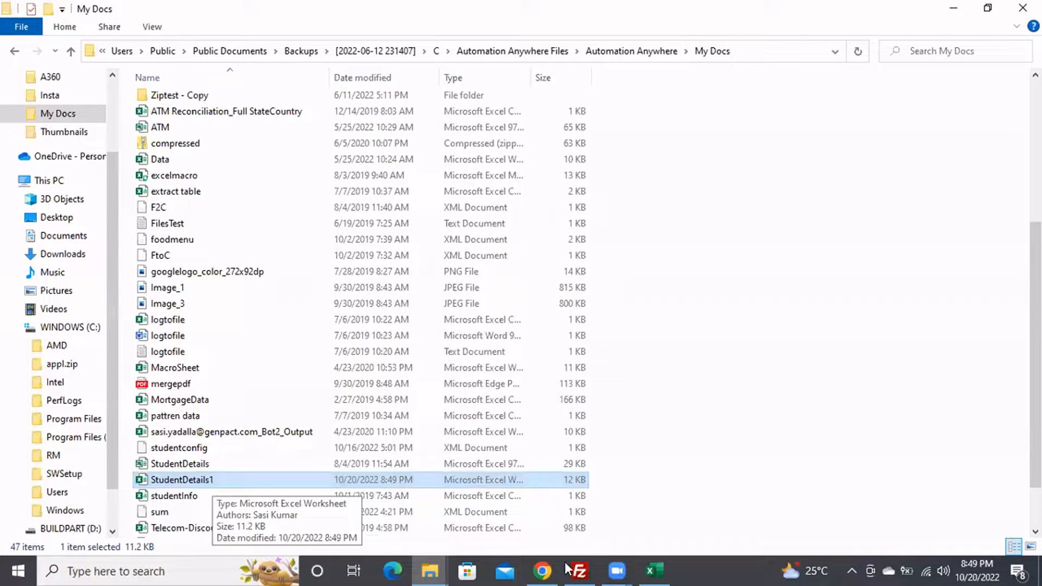
pyautogui.click(654, 570)
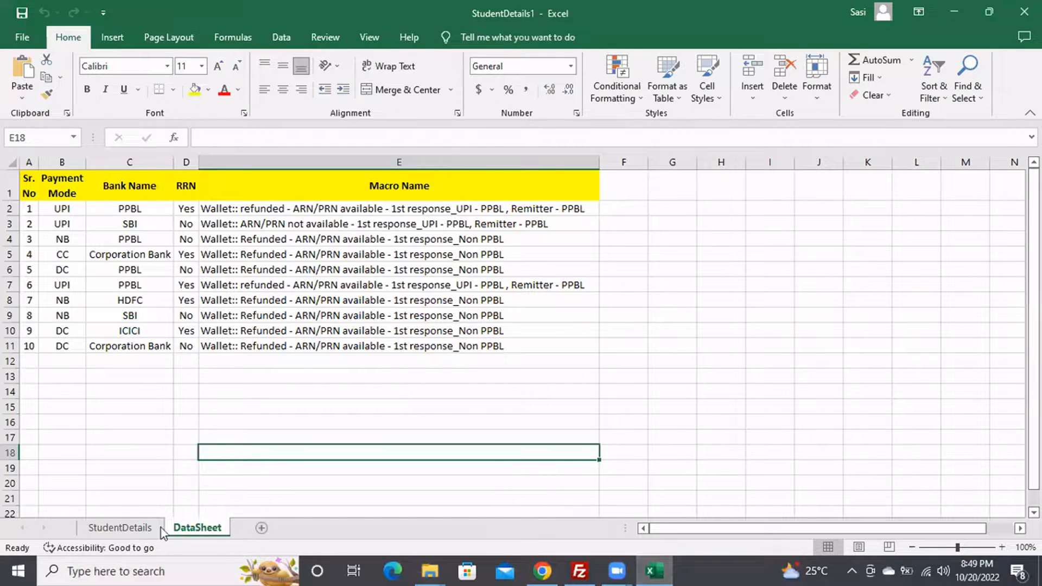
# Compare the StudentDetails and DataSheet worksheets of StudentDetails1 in Excel and check the workbook files in the My Docs folder
pyautogui.click(139, 529)
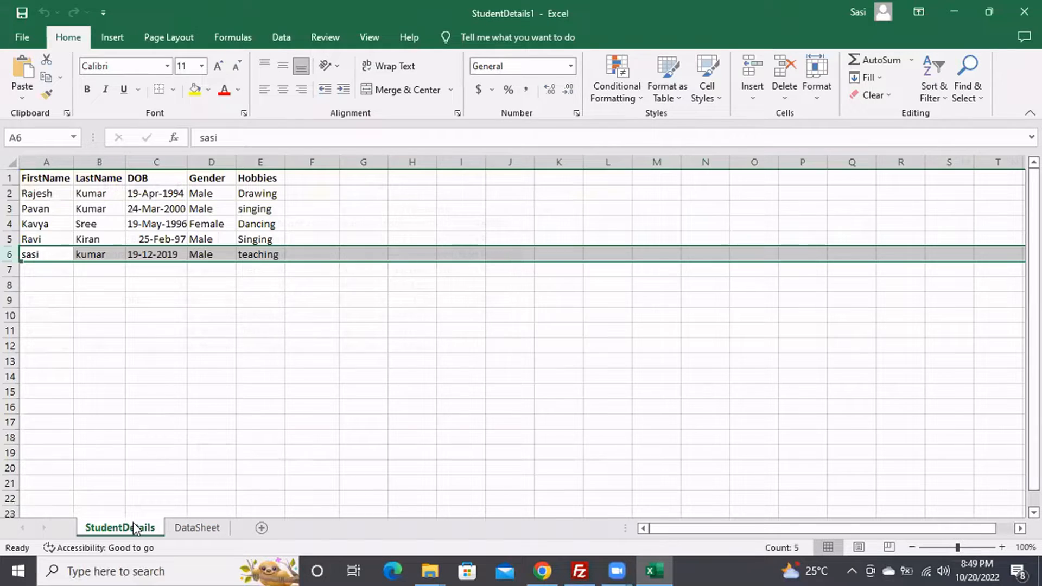
pyautogui.click(198, 529)
pyautogui.hotkey('alt', 'Tab')
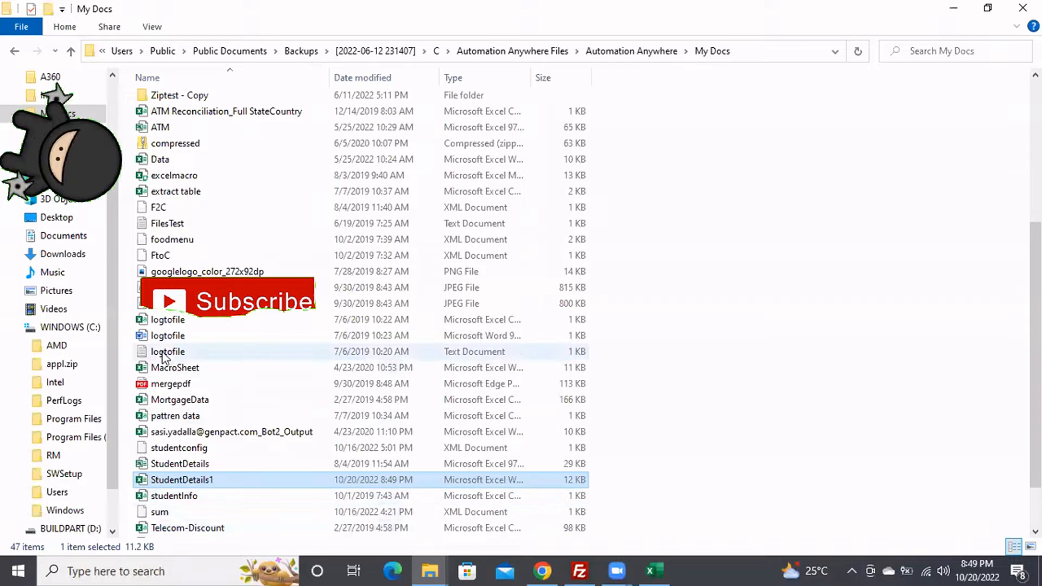
pyautogui.click(184, 175)
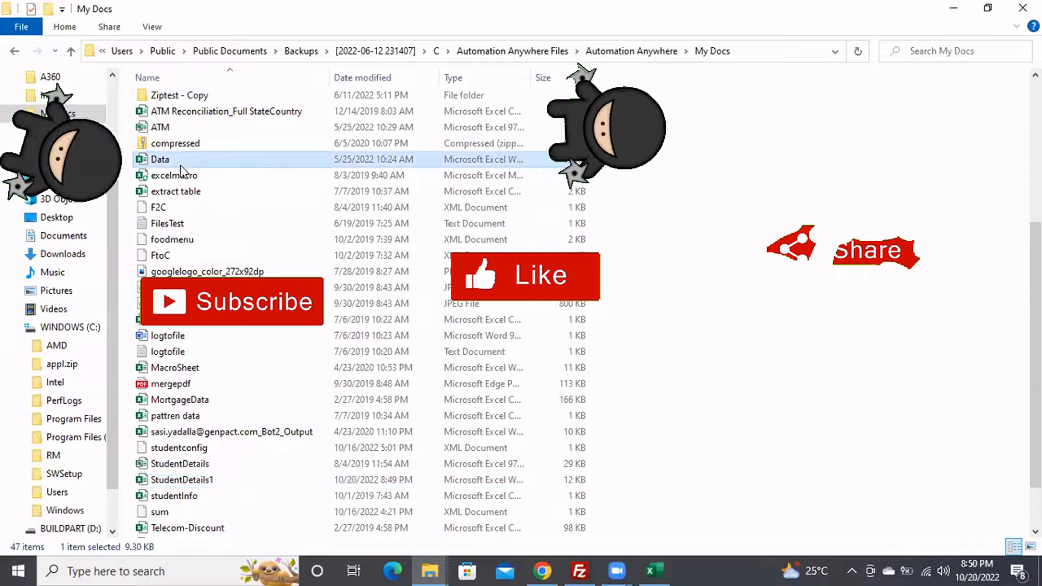
pyautogui.click(185, 193)
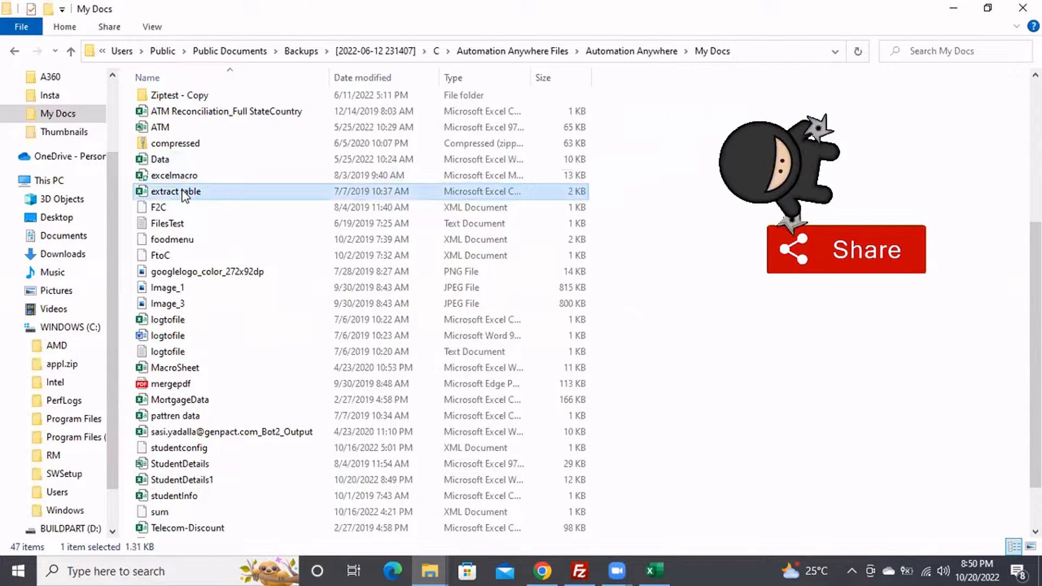
pyautogui.click(662, 569)
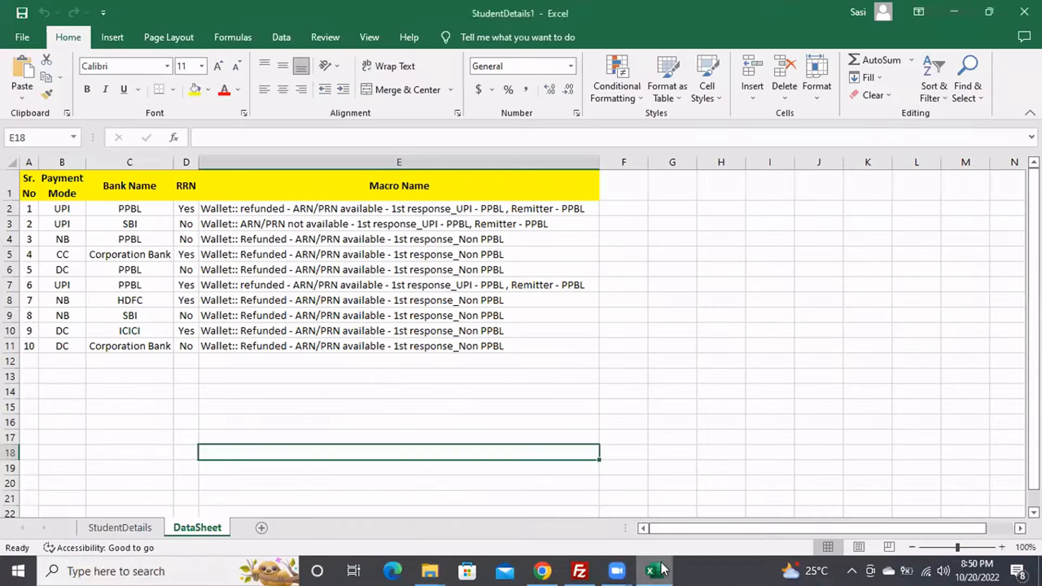
pyautogui.click(121, 528)
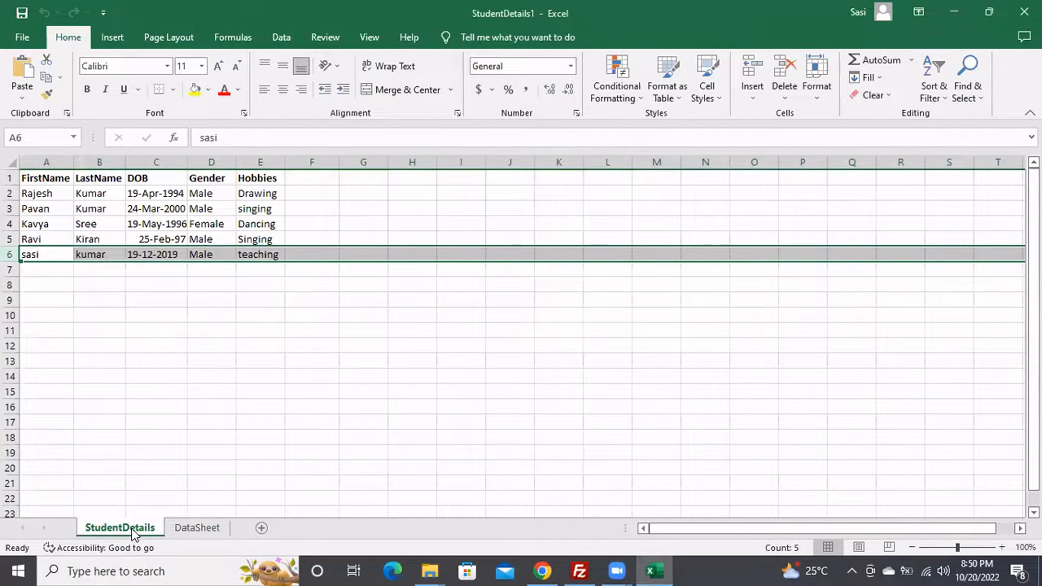
pyautogui.click(197, 528)
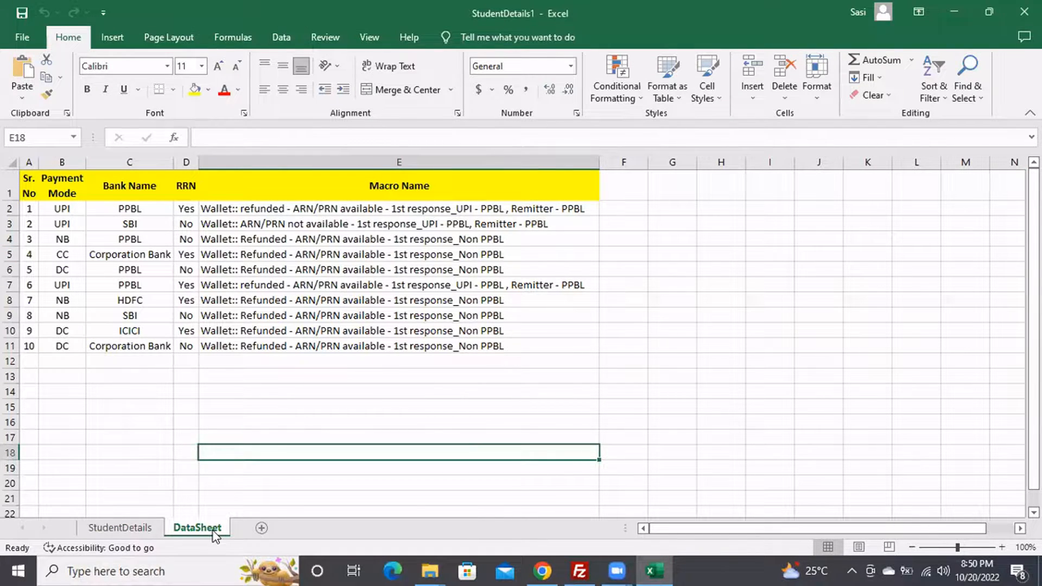
pyautogui.hotkey('alt', 'Tab')
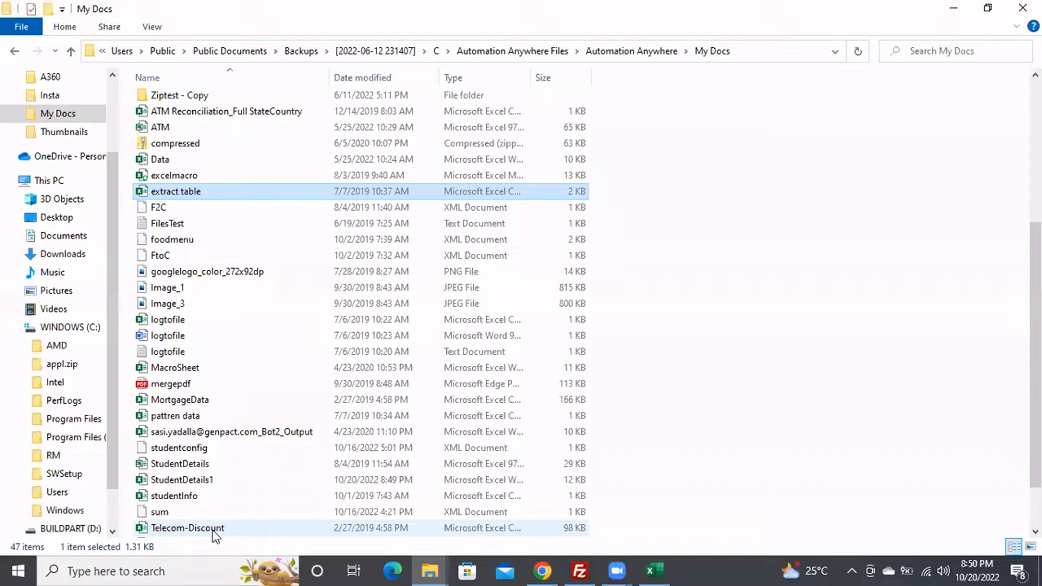
# Return to the bot editor in Chrome and replace the Append workbook action with Append worksheet between Open and Close
pyautogui.click(543, 570)
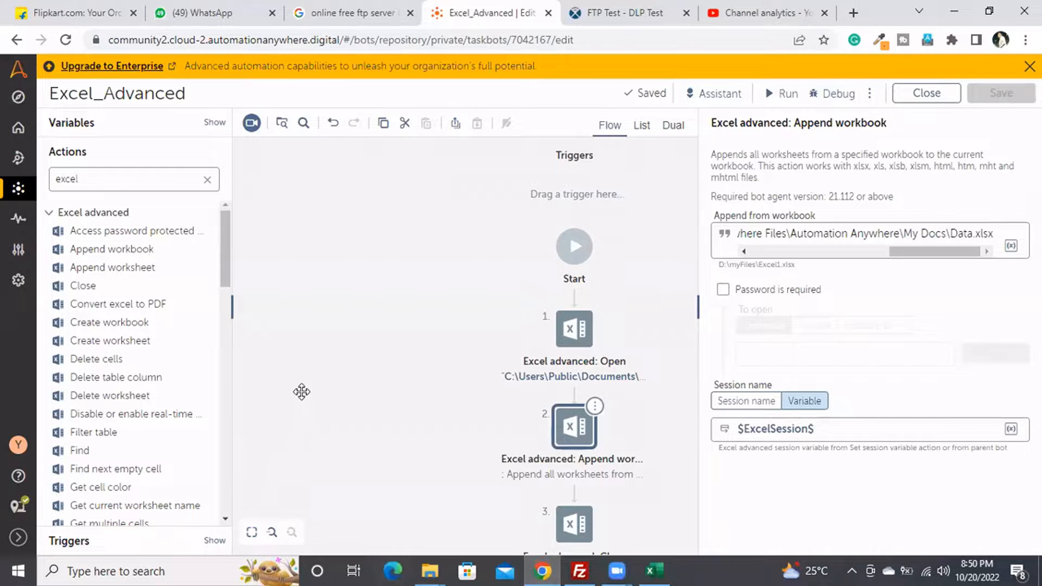
pyautogui.click(596, 406)
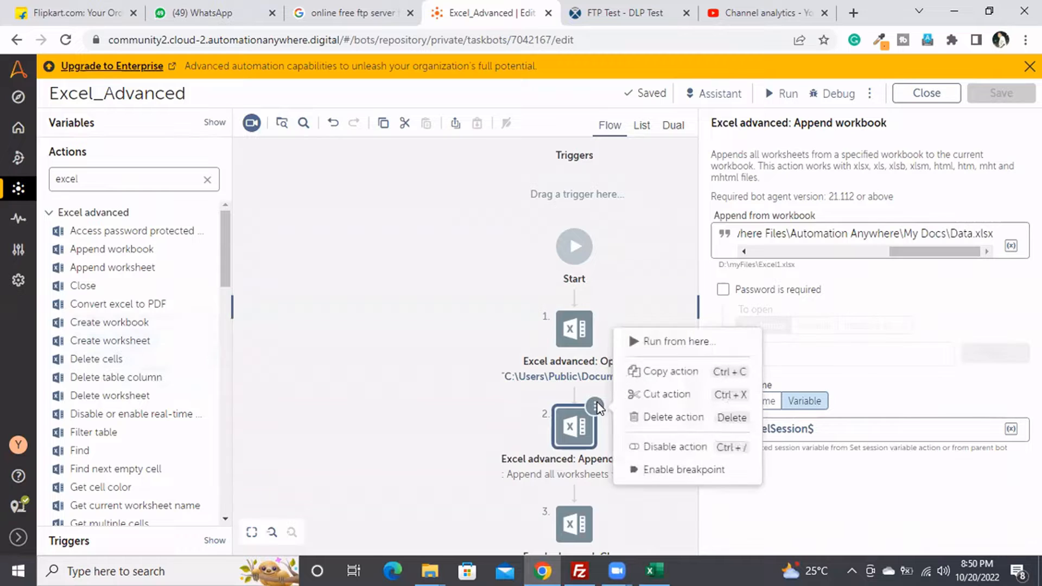
pyautogui.click(687, 428)
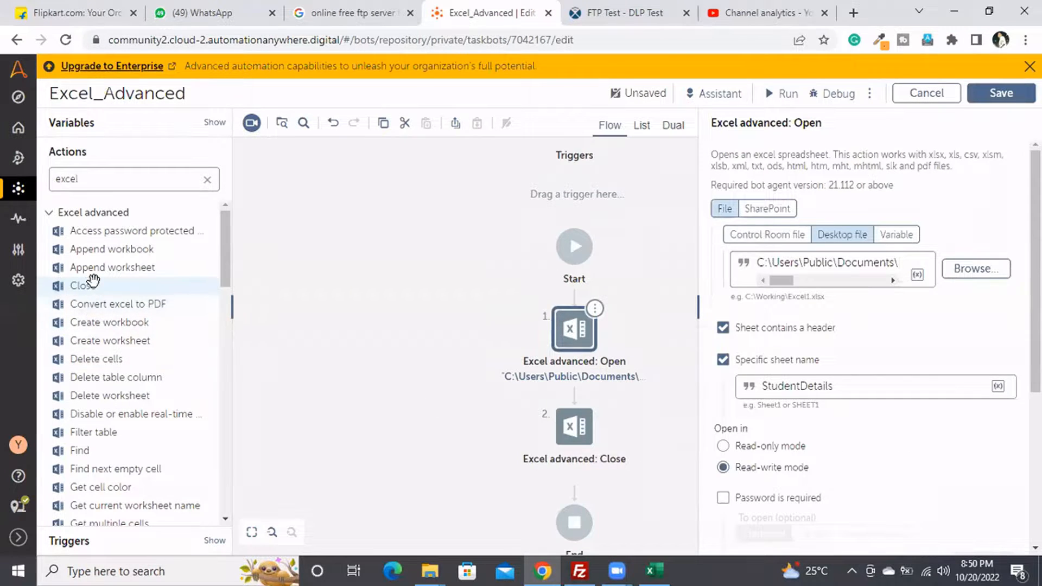
pyautogui.moveTo(103, 274); pyautogui.dragTo(601, 408)
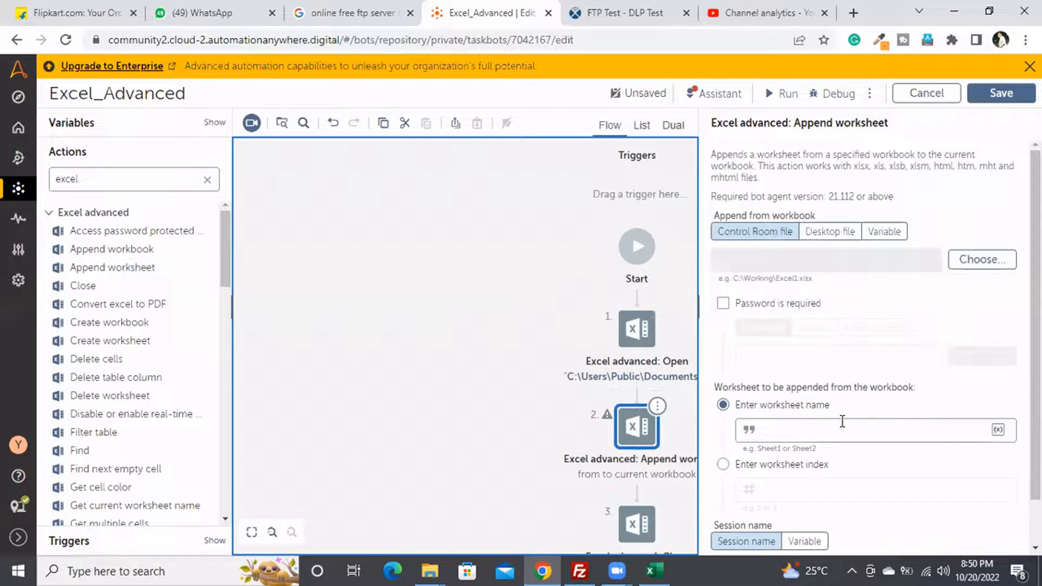
# Set the Append worksheet source to a desktop file and choose StudentDetails1 from the My Docs folder
pyautogui.scroll(-1, 842, 421)
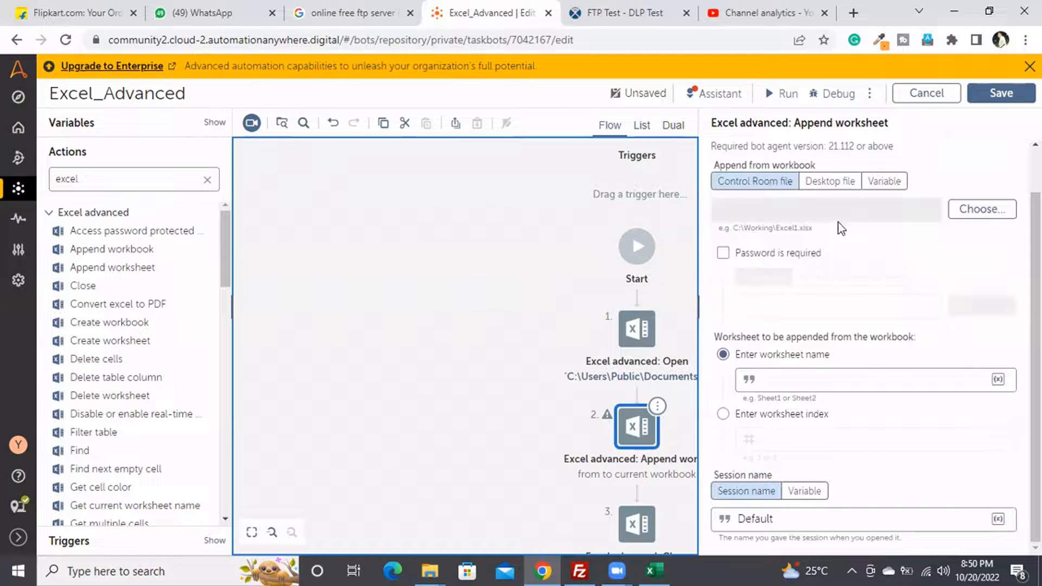
pyautogui.scroll(1, 838, 223)
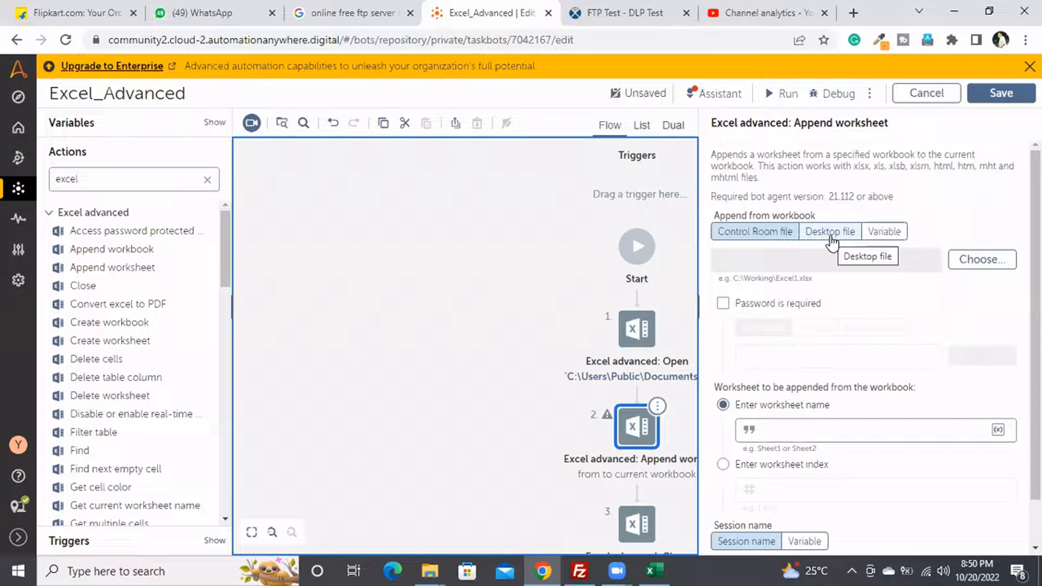
pyautogui.click(831, 232)
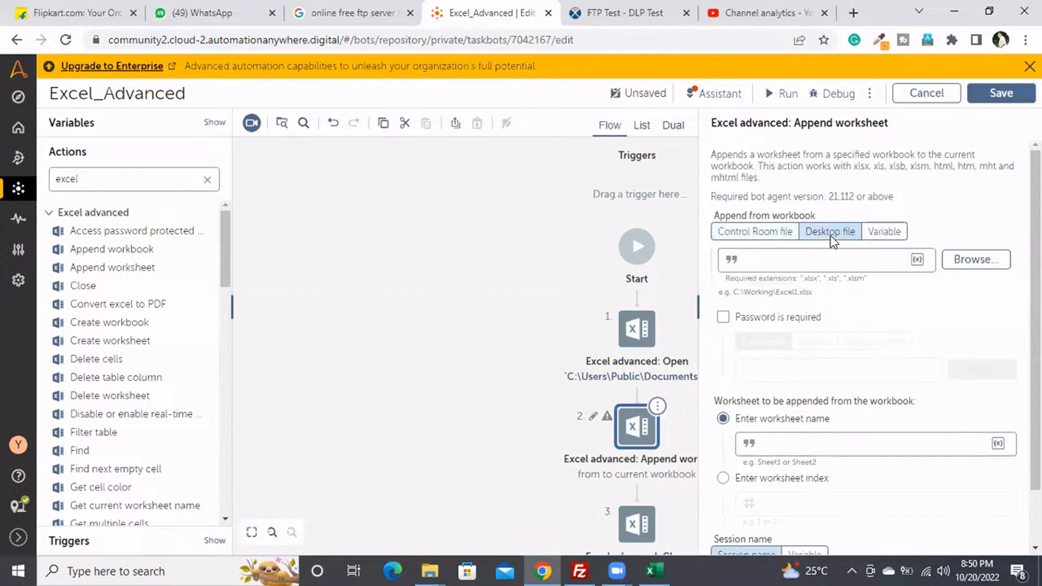
pyautogui.click(985, 263)
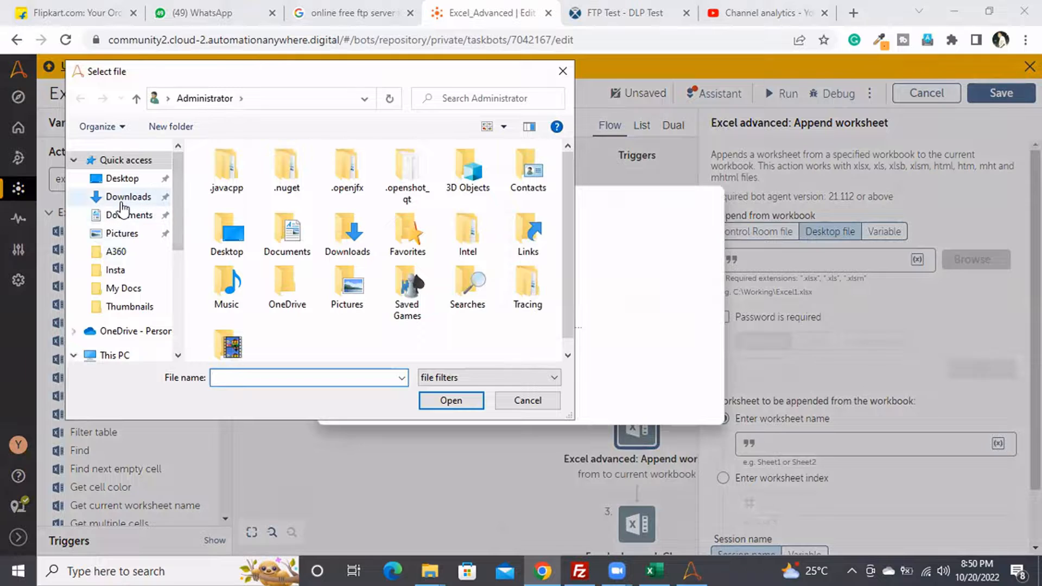
pyautogui.click(125, 289)
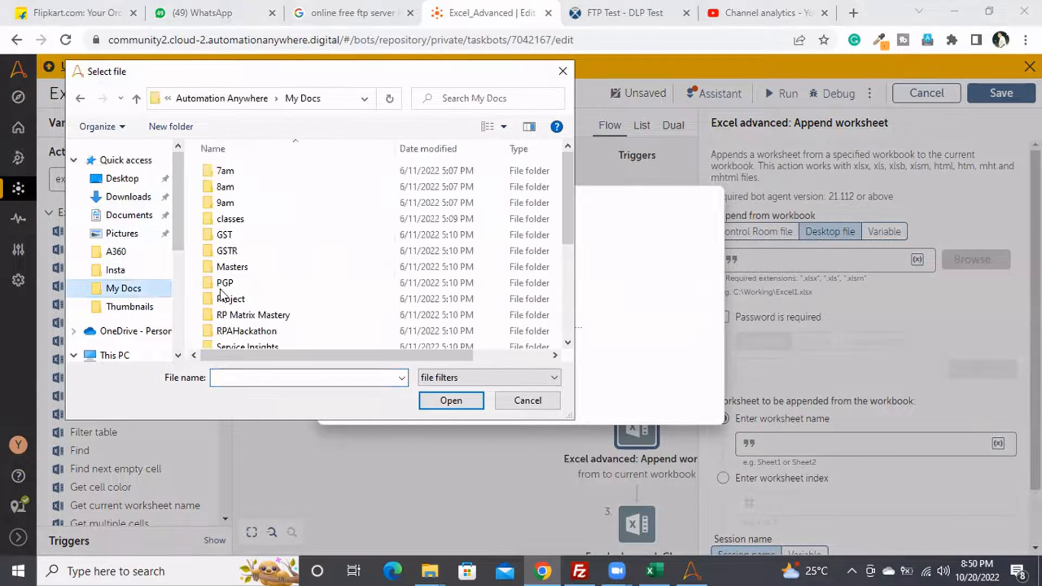
pyautogui.scroll(-3, 292, 286)
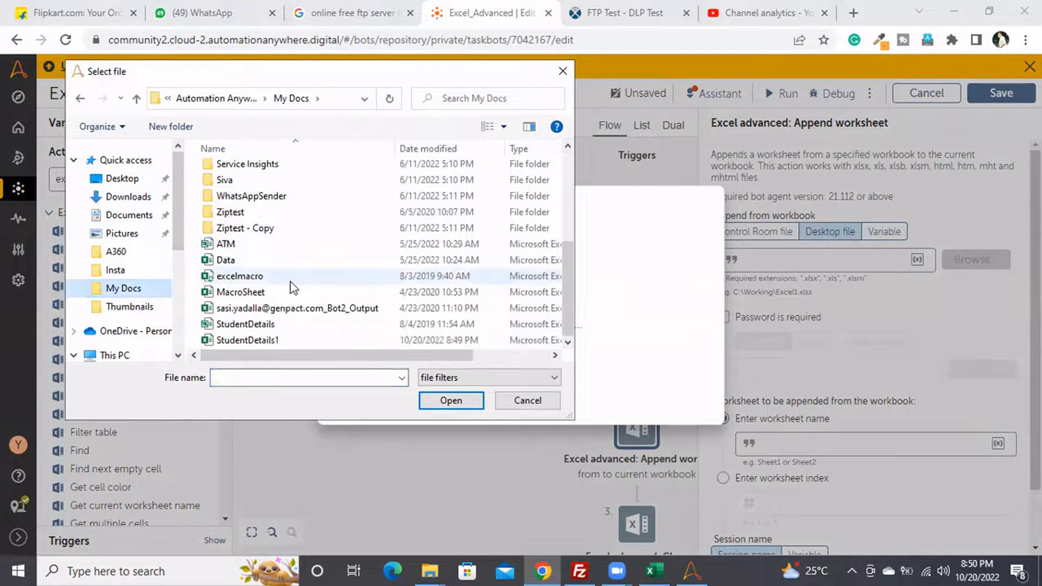
pyautogui.click(273, 341)
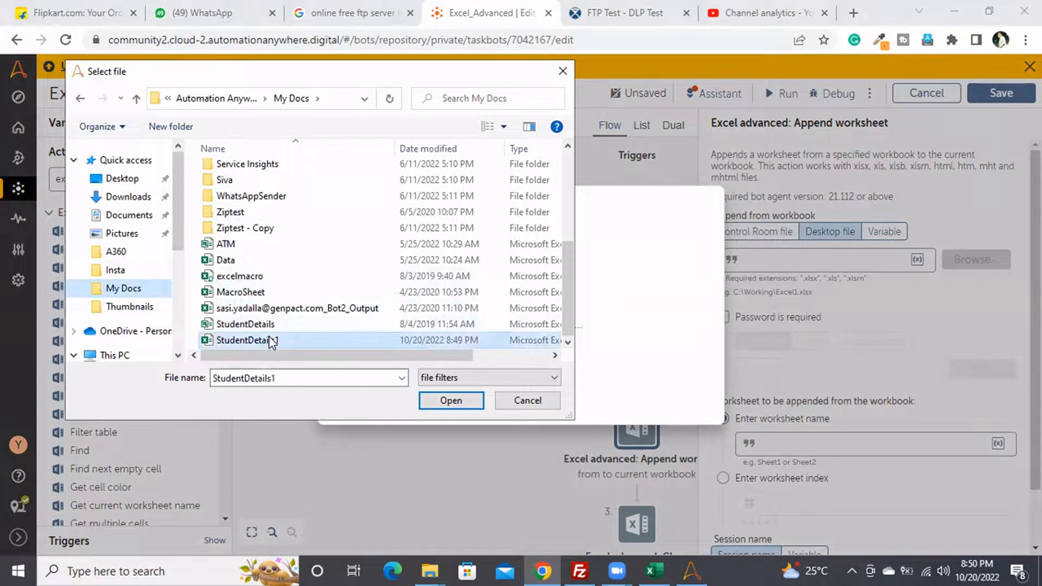
pyautogui.click(451, 402)
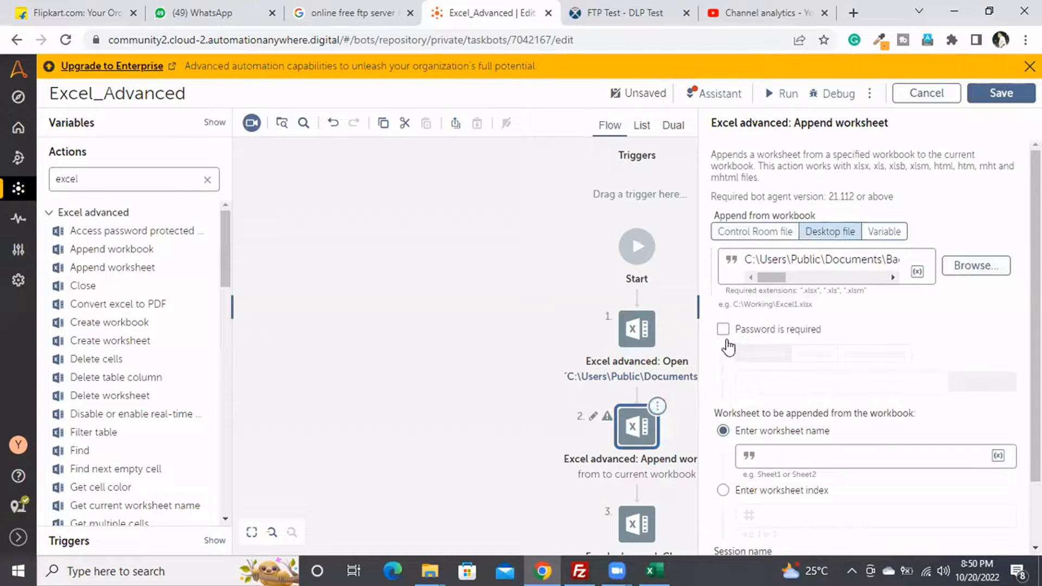
# Review the worksheet options, open ATM Reconciliation_Full StateCountry and ATM from My Docs in File Explorer, and accept opening ATM.xls despite its format mismatch
pyautogui.scroll(-1, 795, 441)
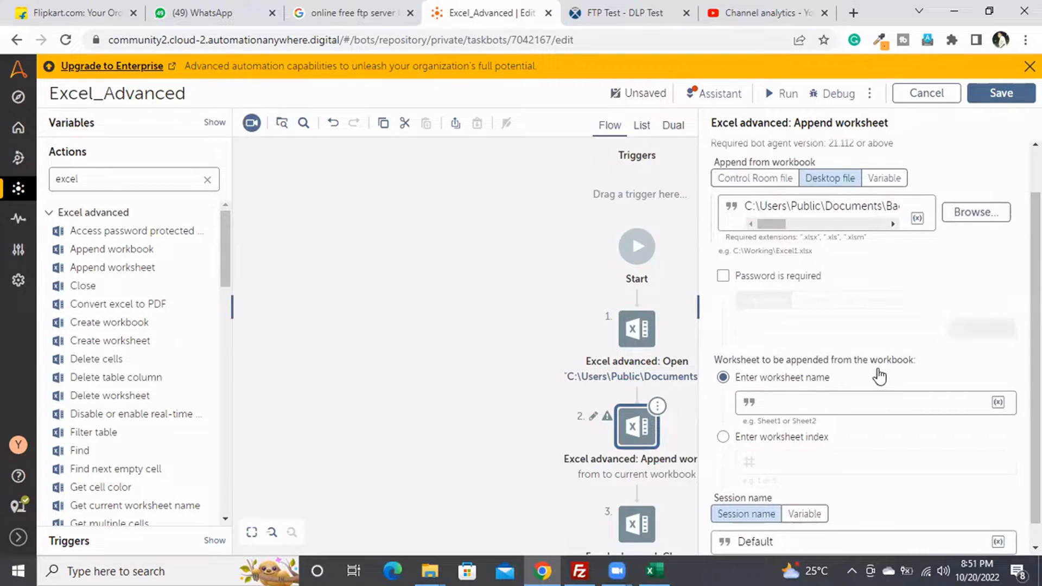
pyautogui.scroll(-1, 904, 374)
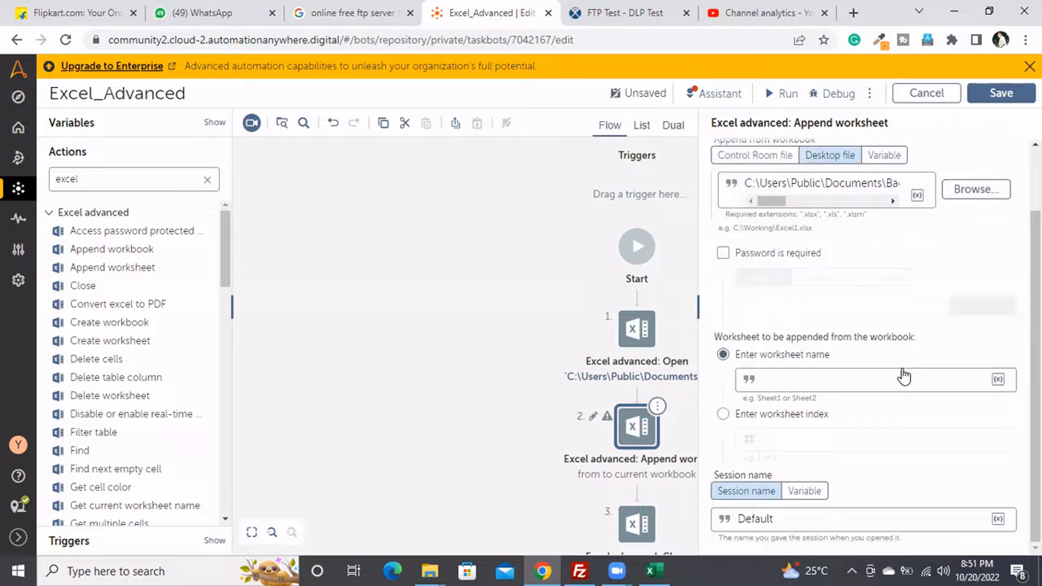
pyautogui.scroll(1, 904, 369)
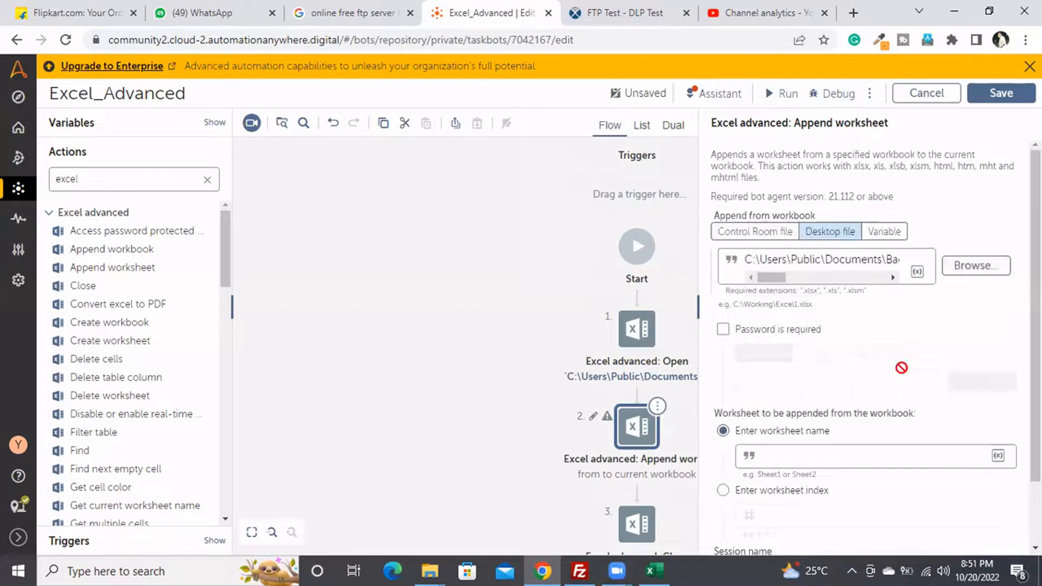
pyautogui.scroll(-1, 902, 368)
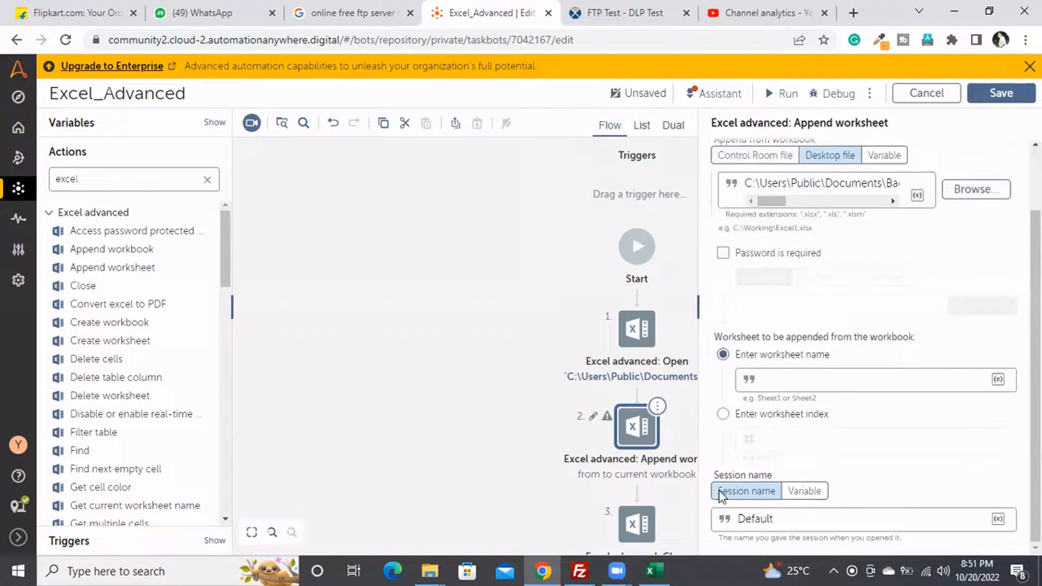
pyautogui.moveTo(660, 569)
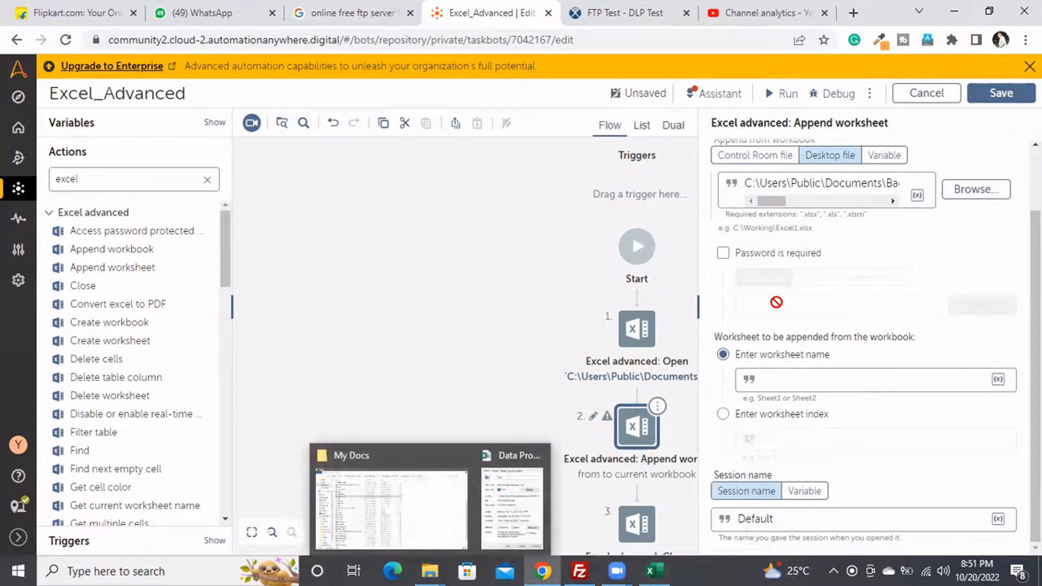
pyautogui.moveTo(426, 570)
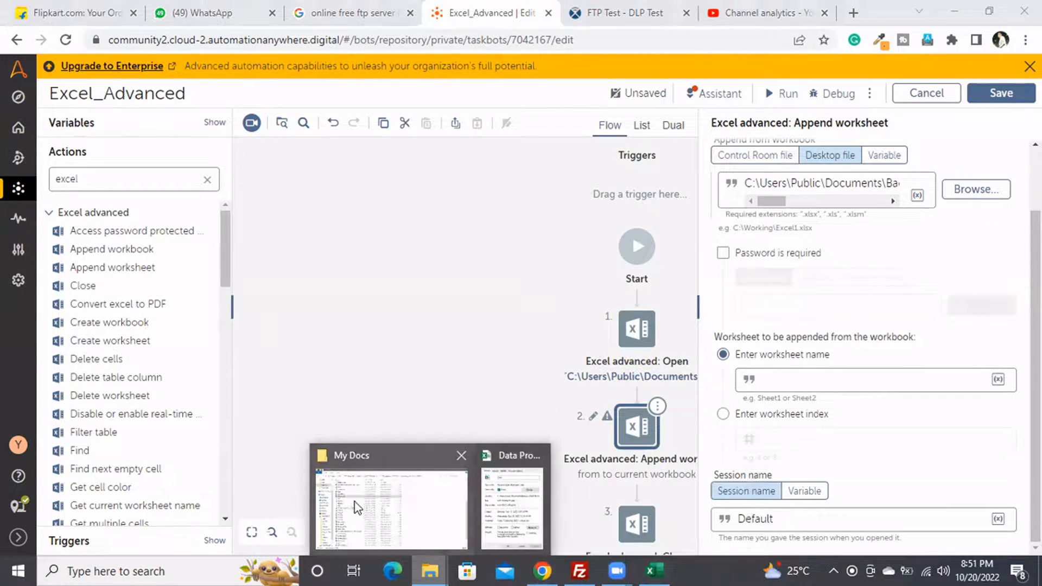
pyautogui.click(354, 501)
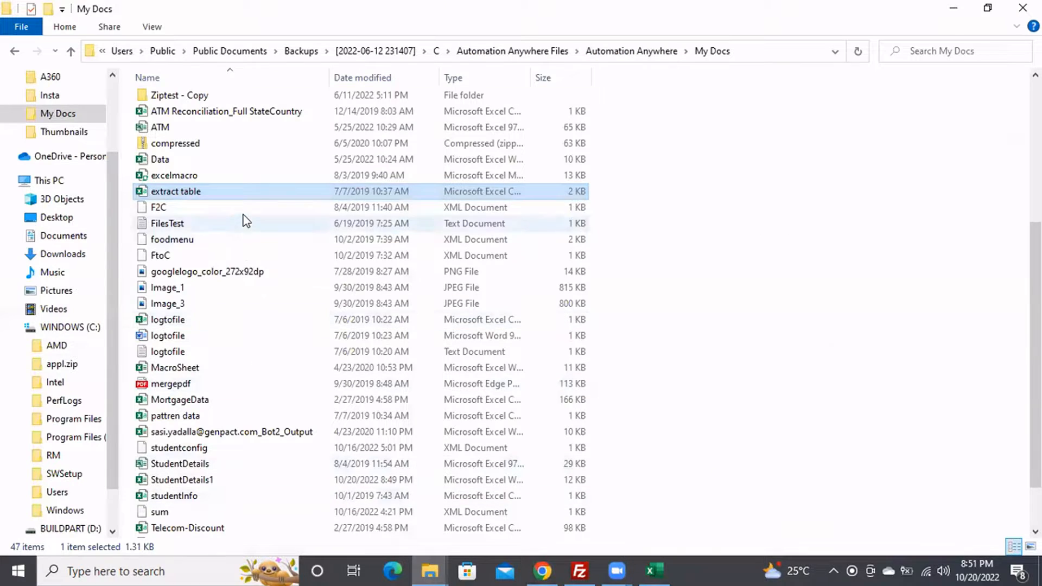
pyautogui.click(209, 111)
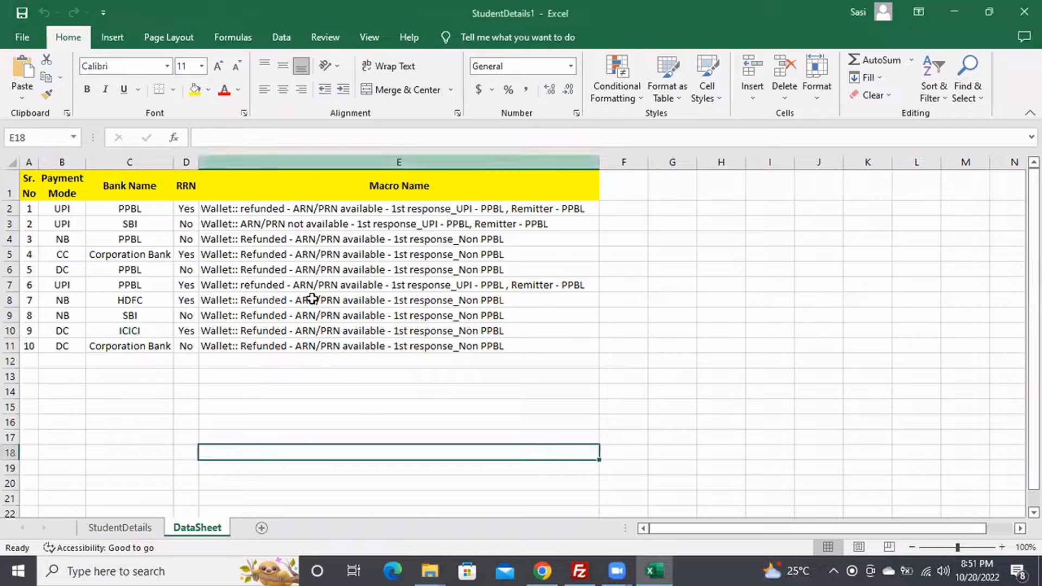
pyautogui.hotkey('alt', 'Tab')
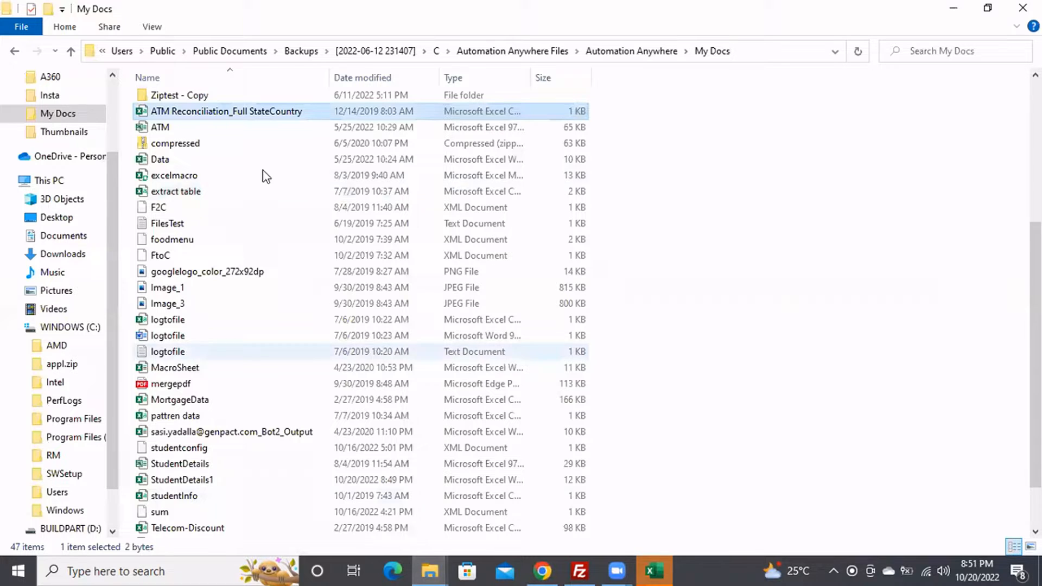
pyautogui.click(239, 127)
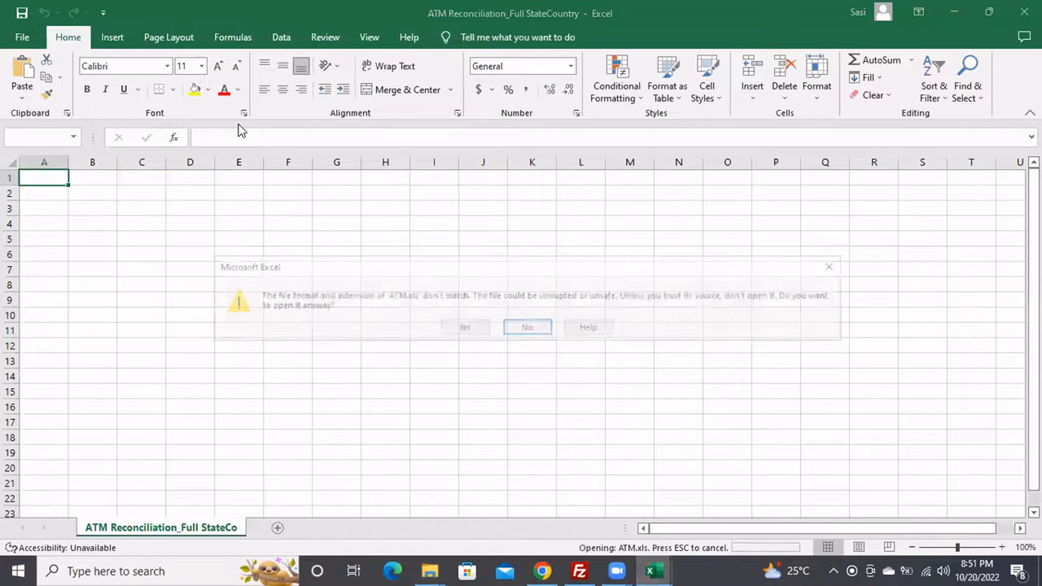
pyautogui.click(462, 331)
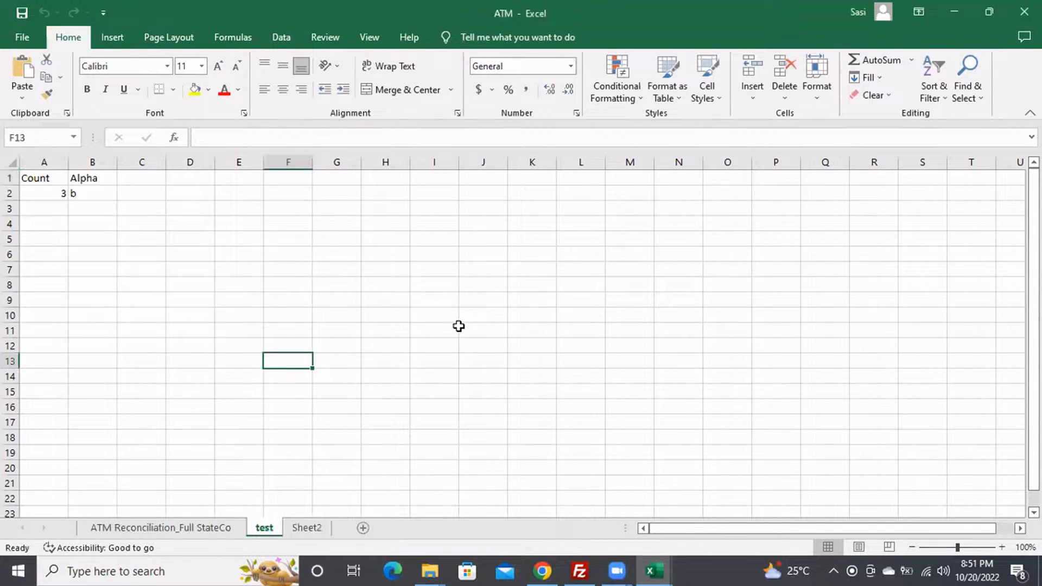
# Copy the name of the ATM Reconciliation_Full StateCo worksheet in the ATM workbook and return to the bot editor in Chrome
pyautogui.click(206, 528)
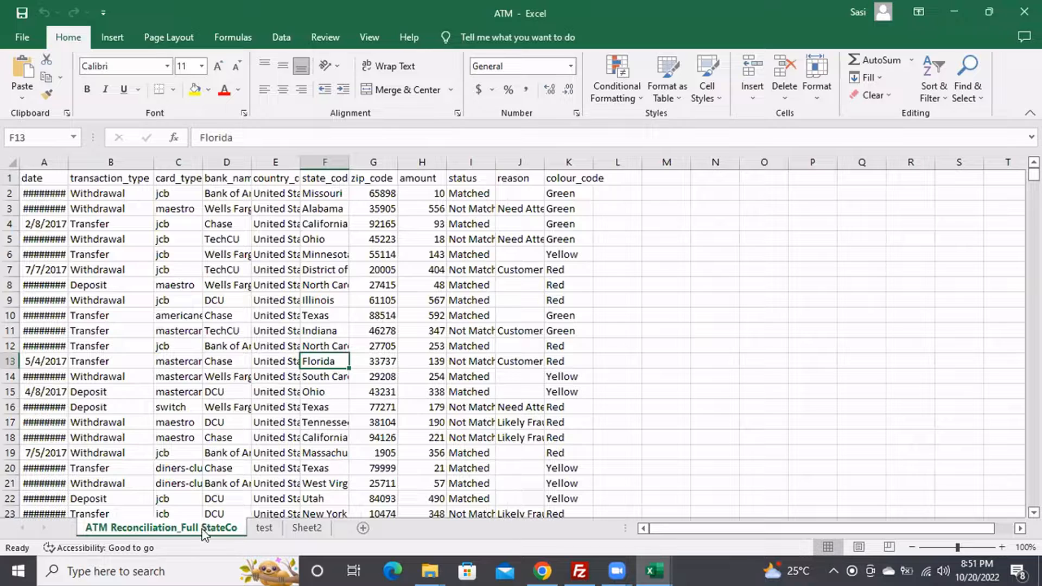
pyautogui.rightClick(204, 535)
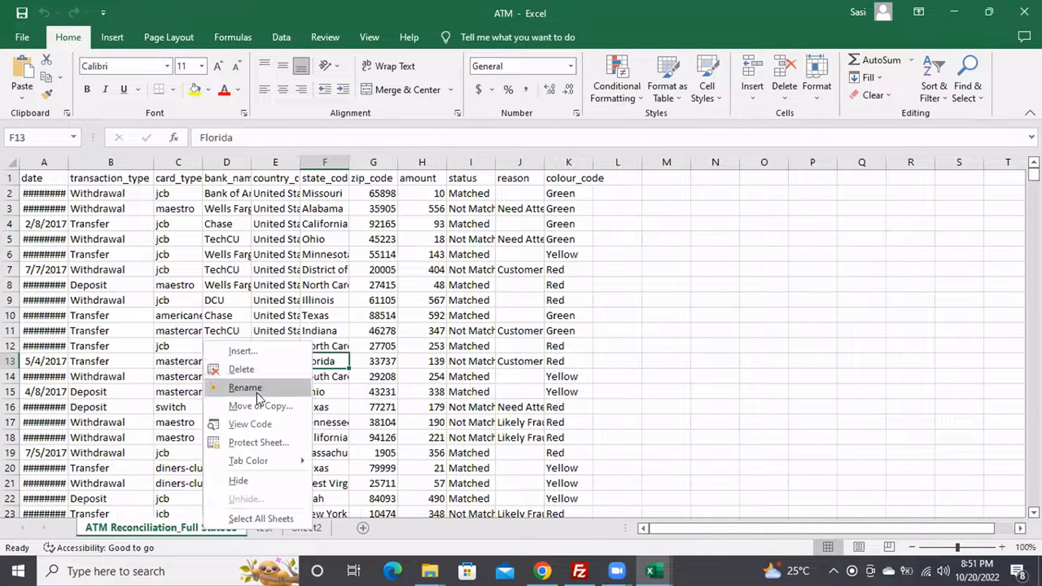
pyautogui.click(257, 392)
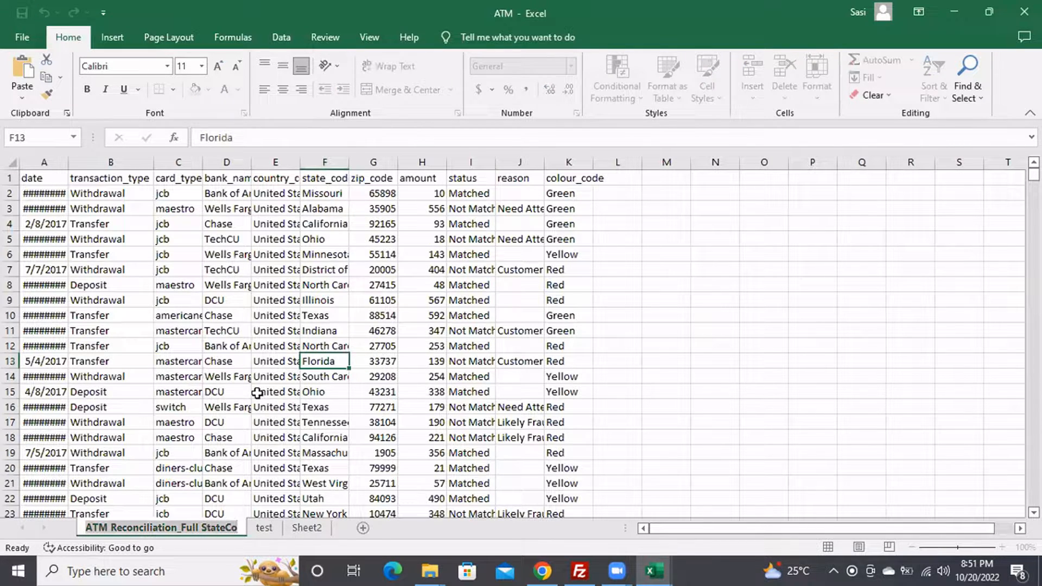
pyautogui.hotkey('alt', 'Tab')
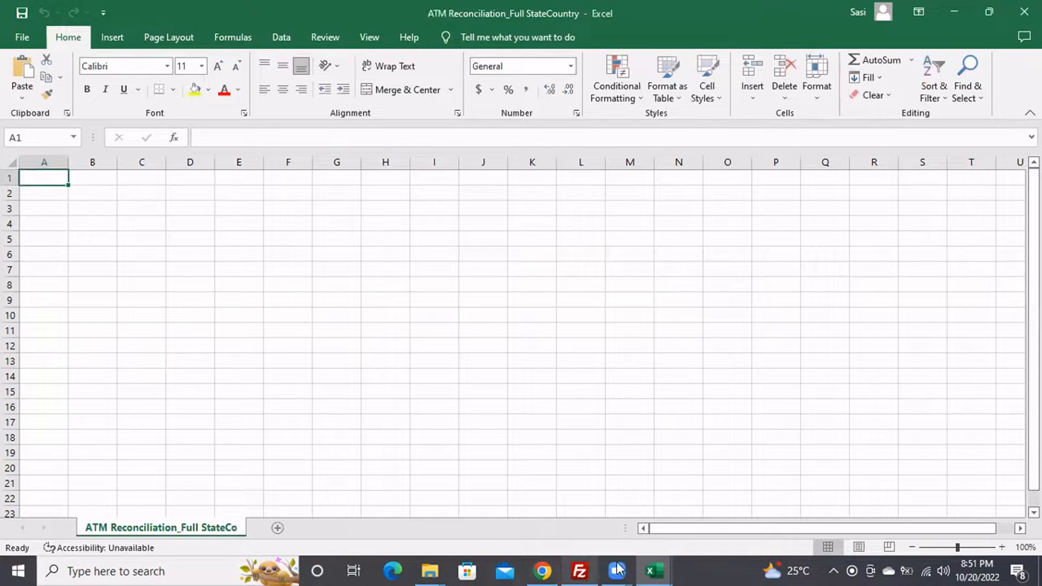
pyautogui.click(652, 569)
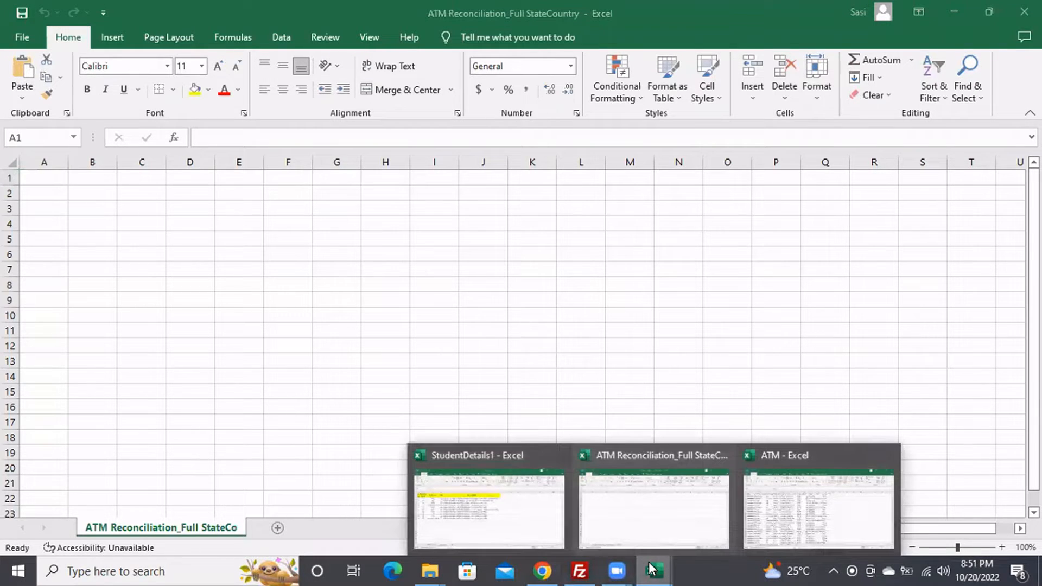
pyautogui.click(539, 570)
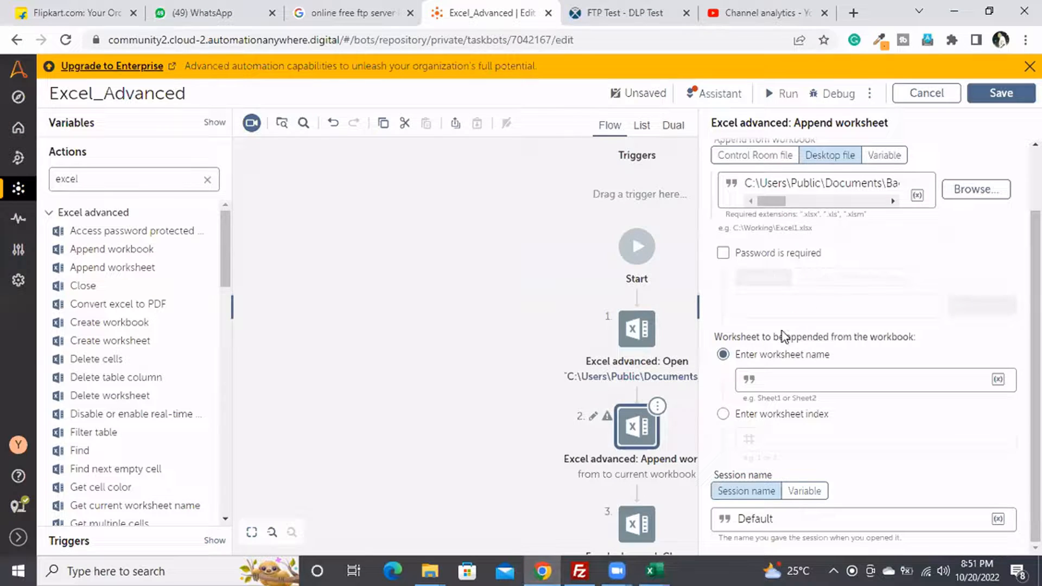
# Change the Append worksheet source file to ATM from the My Docs folder
pyautogui.click(953, 188)
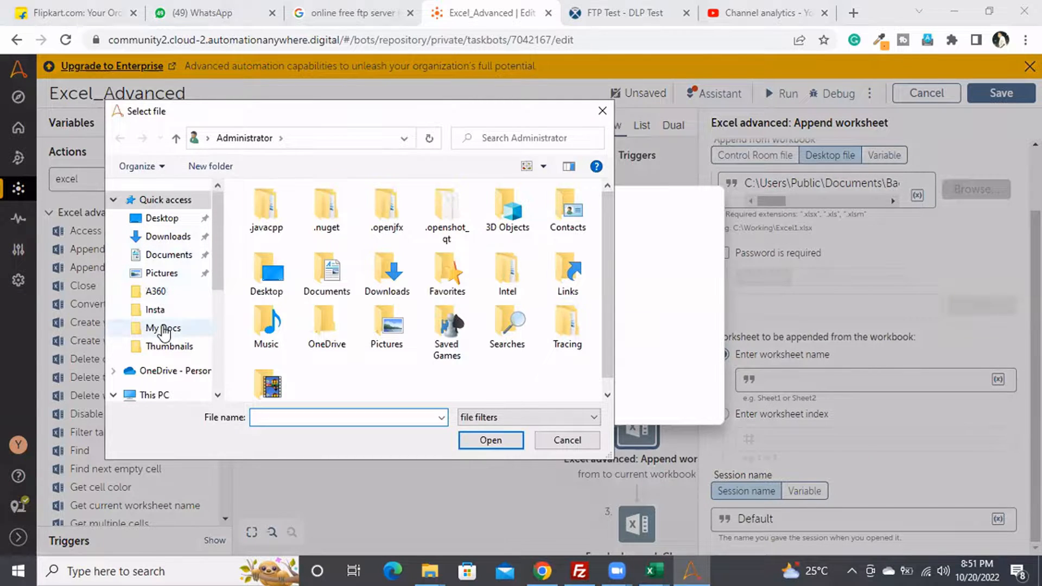
pyautogui.click(164, 329)
pyautogui.scroll(-1, 315, 310)
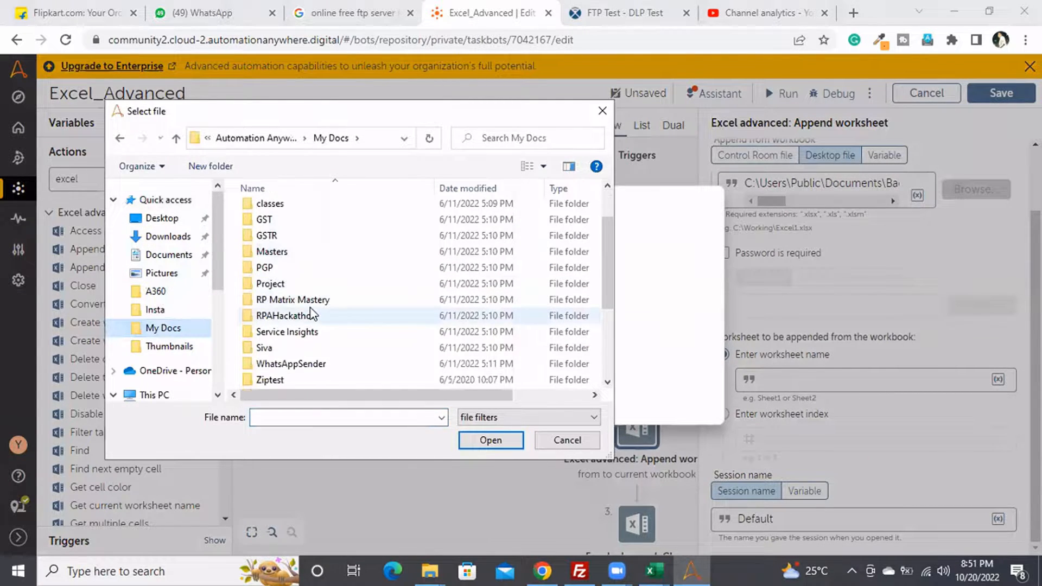
pyautogui.scroll(-1, 313, 317)
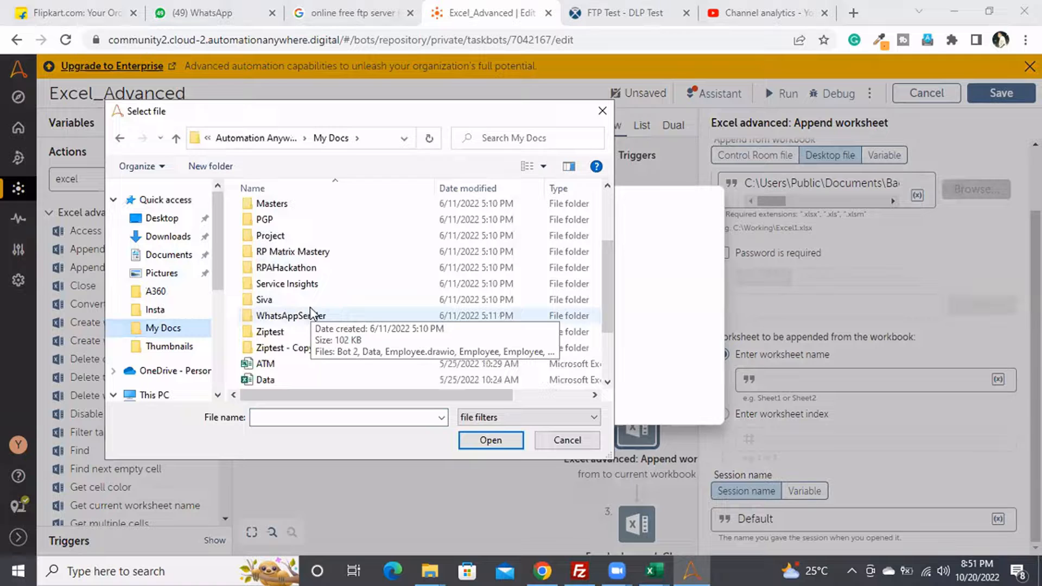
pyautogui.click(265, 364)
pyautogui.click(492, 441)
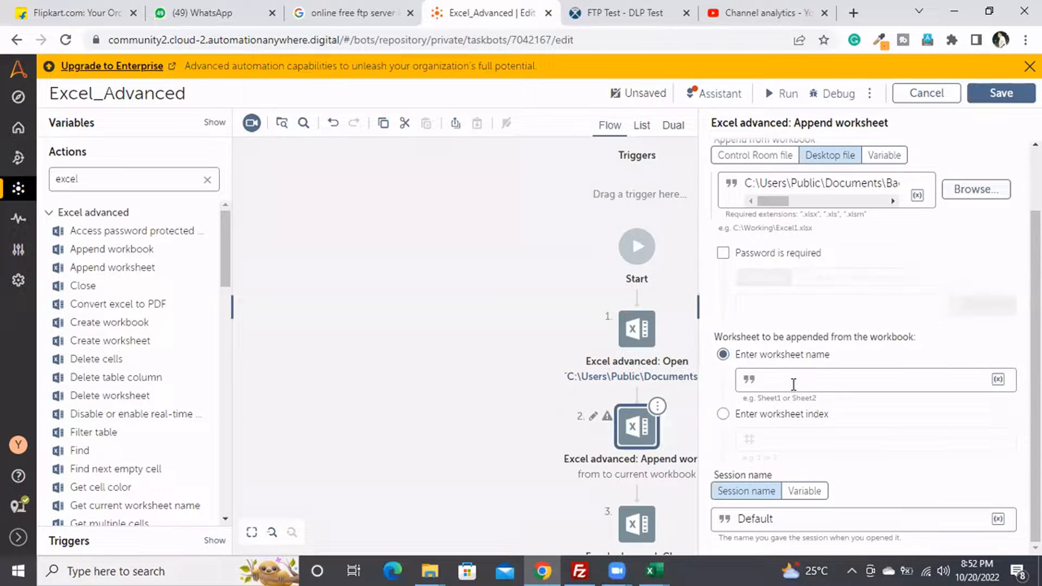
# Enter ATM Reconciliation_Full StateCo as the worksheet name to append and set the session to the ExcelSession variable
pyautogui.click(794, 385)
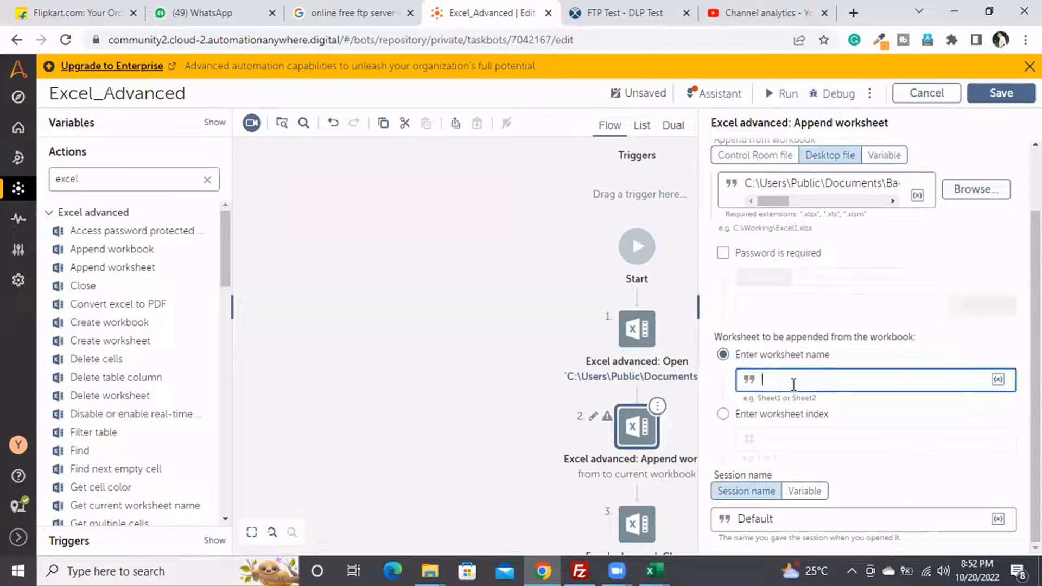
pyautogui.write('ATM Reconciliation_Full StateCo')
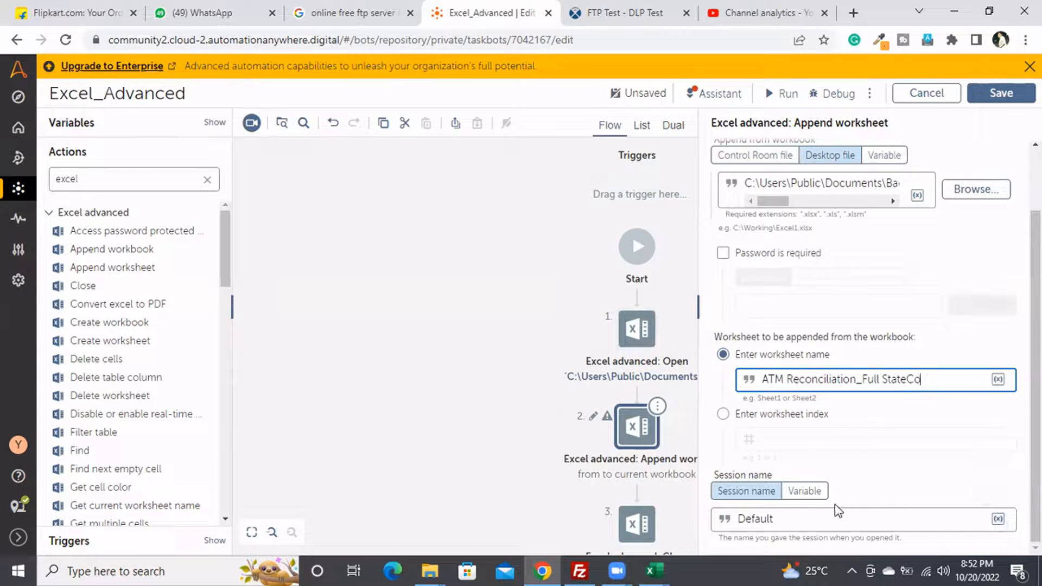
pyautogui.click(809, 494)
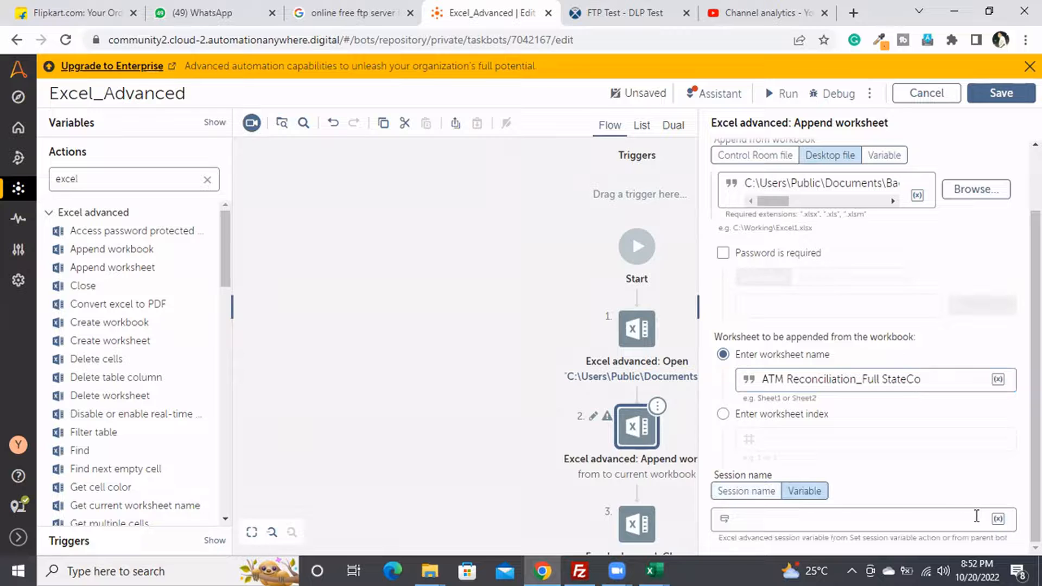
pyautogui.click(998, 518)
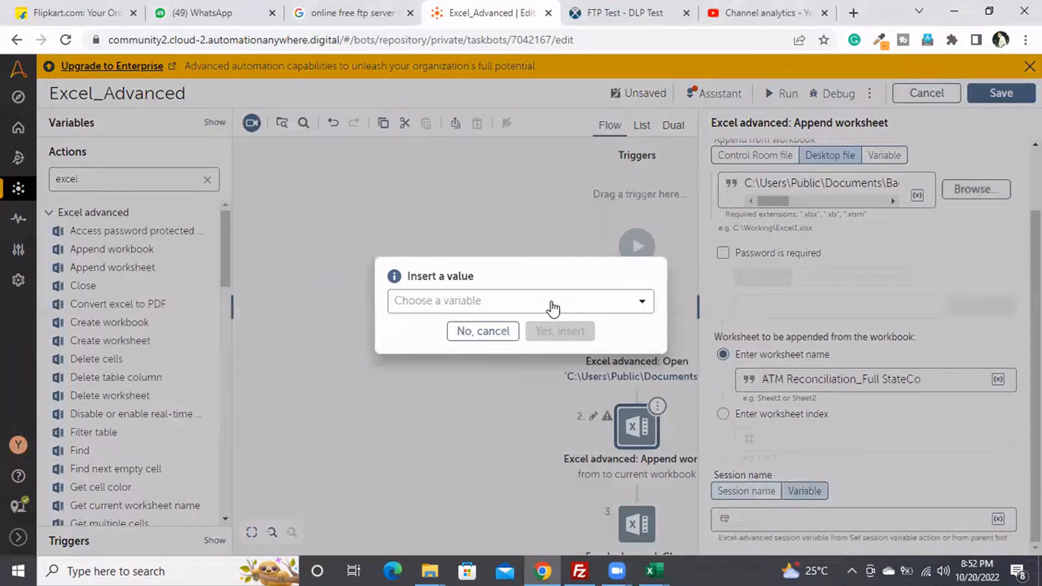
pyautogui.click(554, 309)
pyautogui.click(442, 411)
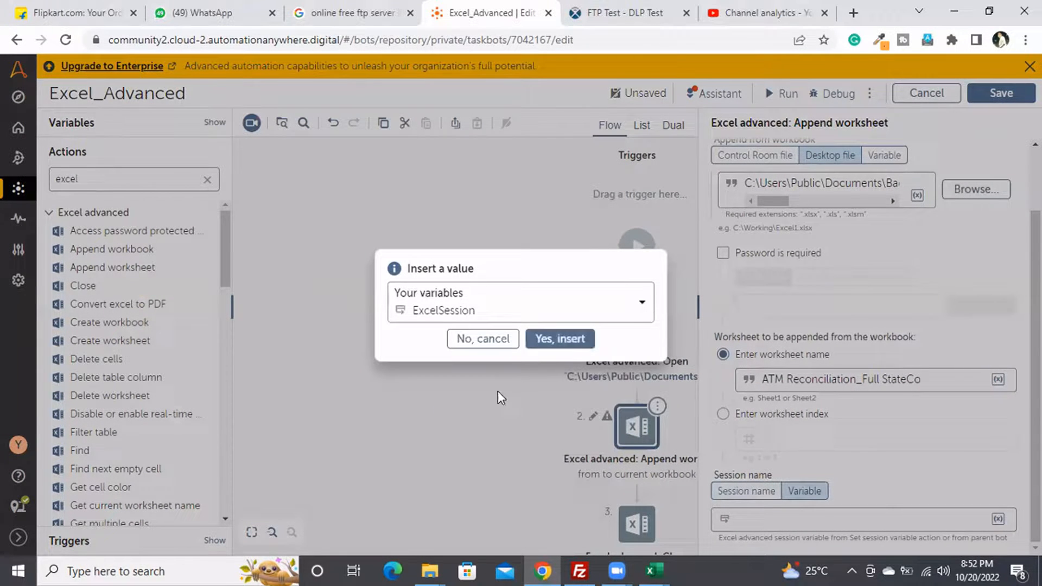
pyautogui.click(564, 338)
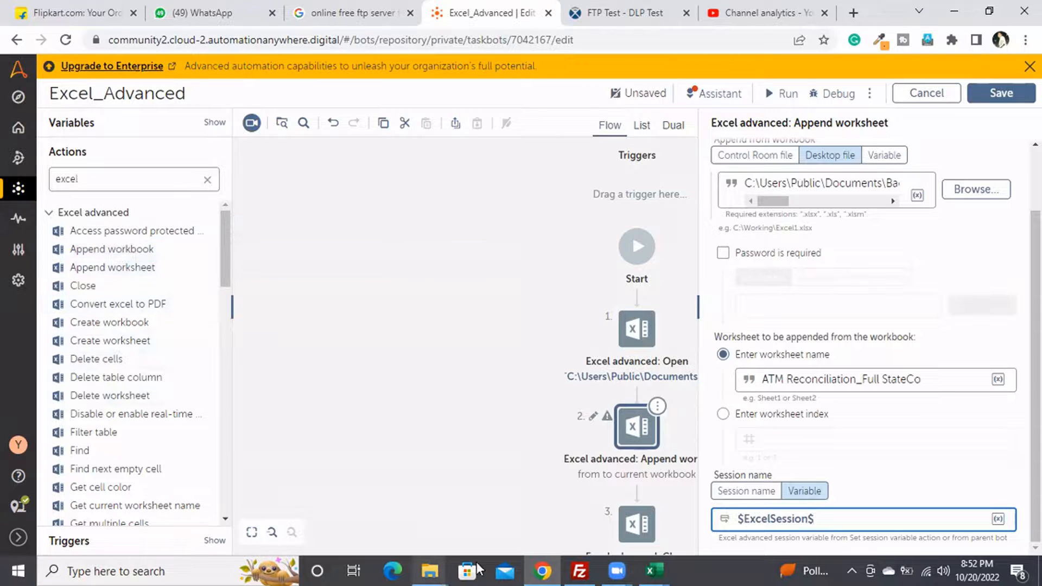
# Check the test worksheet of the ATM workbook in Excel and return to the bot editor in Chrome
pyautogui.moveTo(654, 570)
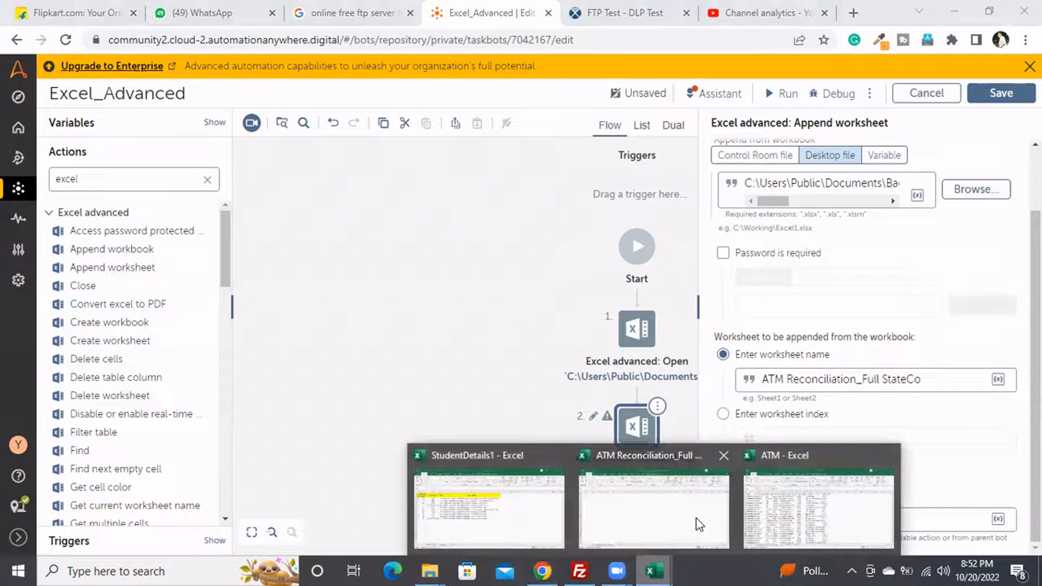
pyautogui.click(793, 485)
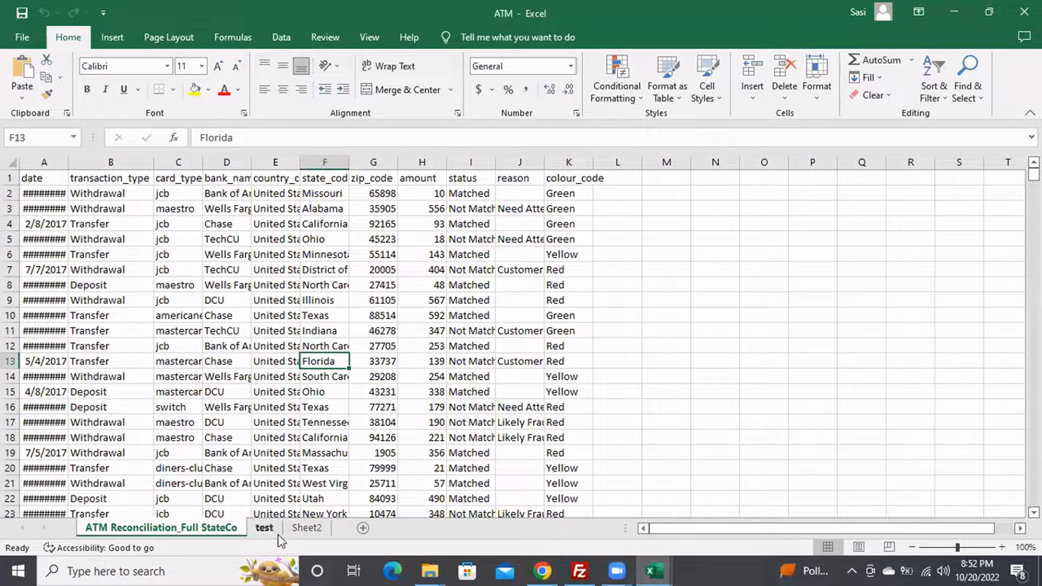
pyautogui.click(264, 528)
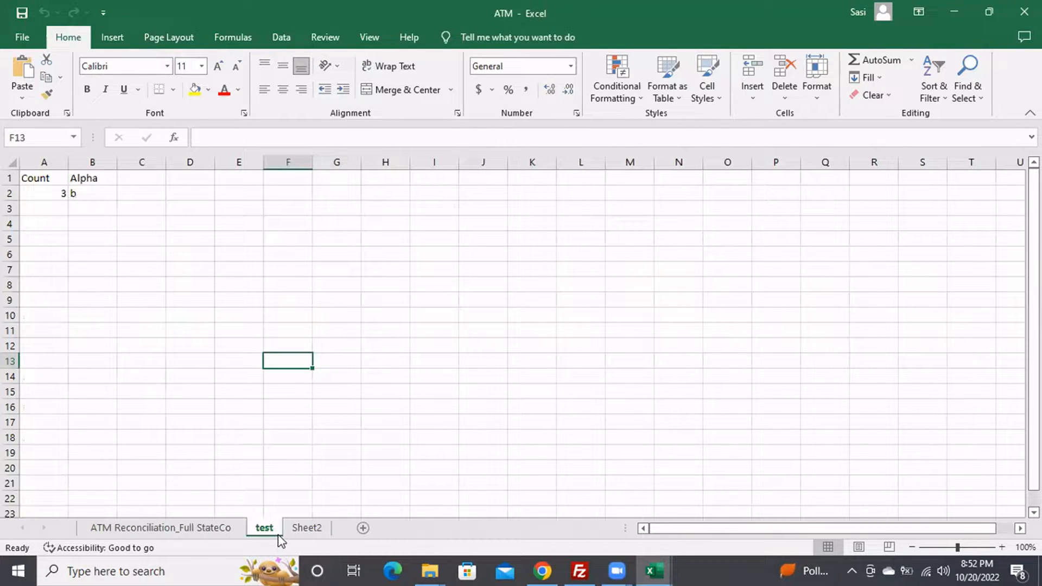
pyautogui.hotkey('alt', 'Tab')
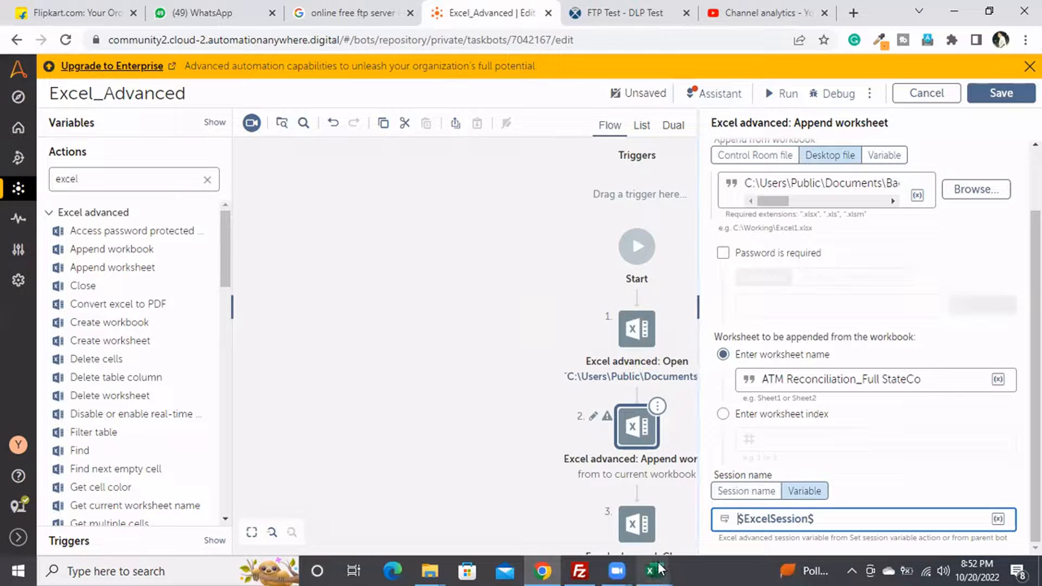
# Close all open Excel windows and run the Excel_Advanced bot to completion
pyautogui.moveTo(660, 566)
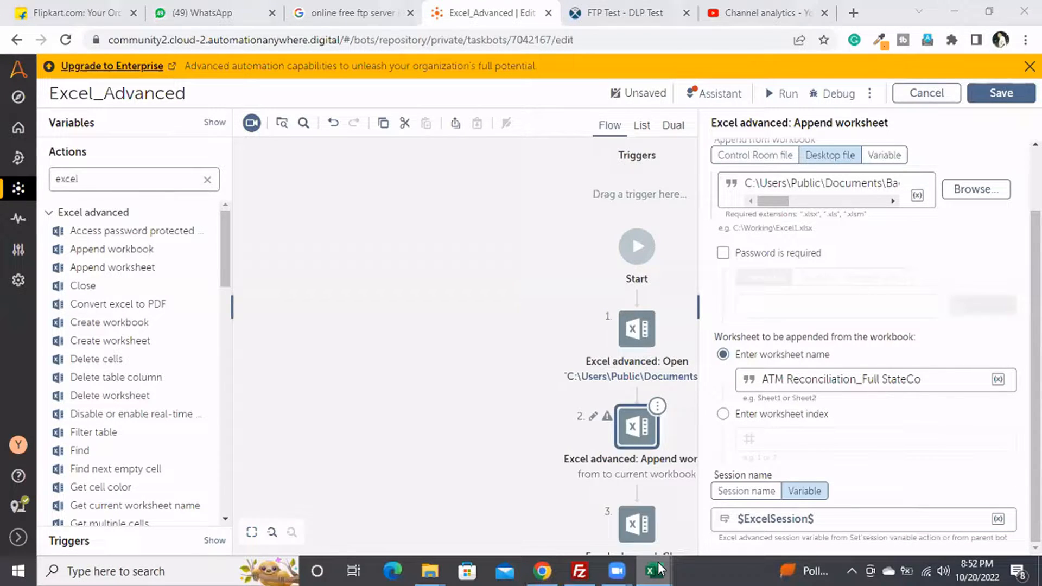
pyautogui.rightClick(660, 568)
pyautogui.click(651, 539)
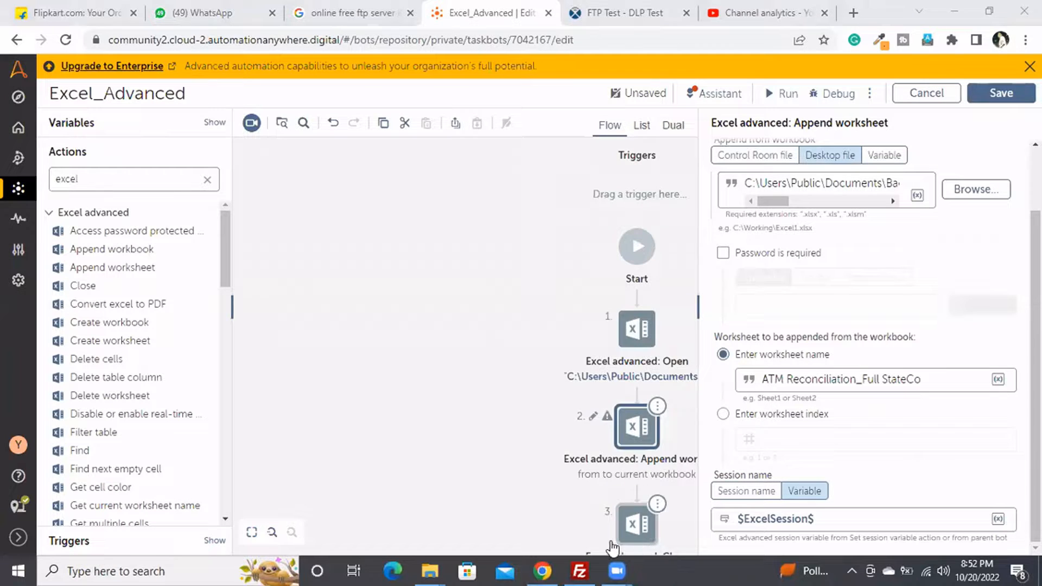
pyautogui.click(774, 94)
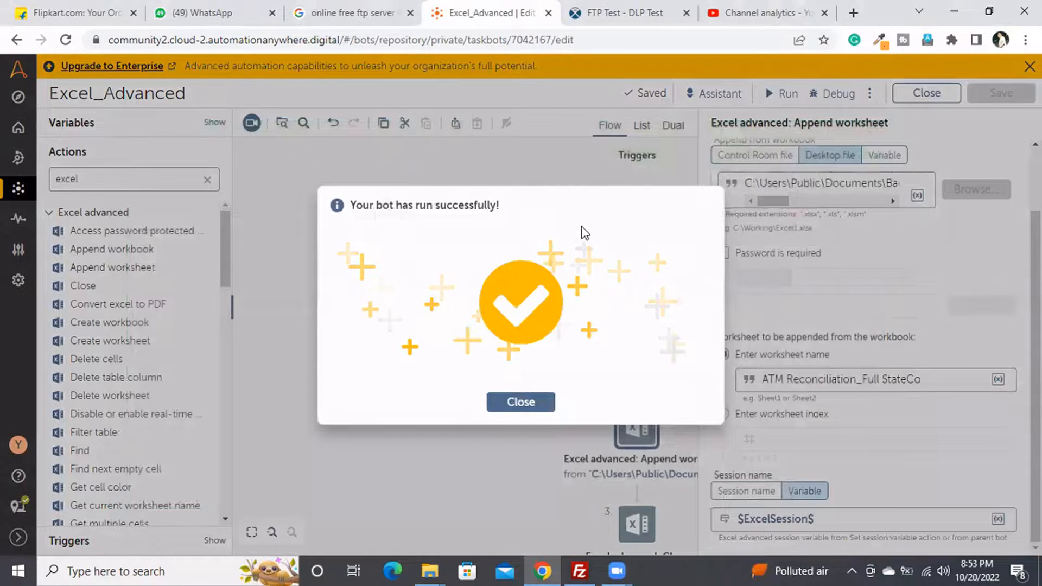
pyautogui.click(520, 404)
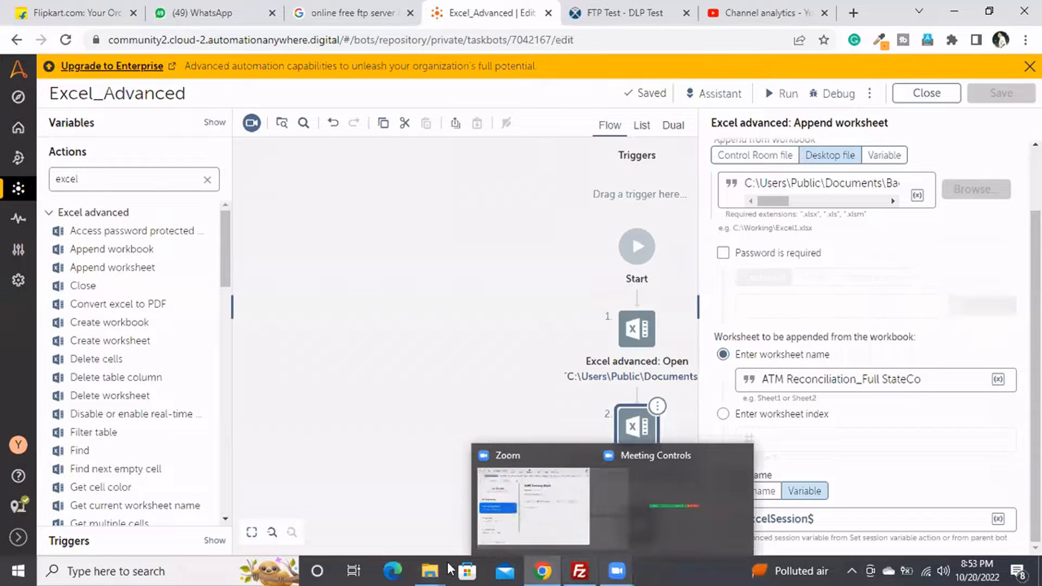
# Open StudentDetails1 from My Docs in File Explorer, close the leftover Data properties window, and inspect the workbook's worksheets in Excel
pyautogui.moveTo(429, 569)
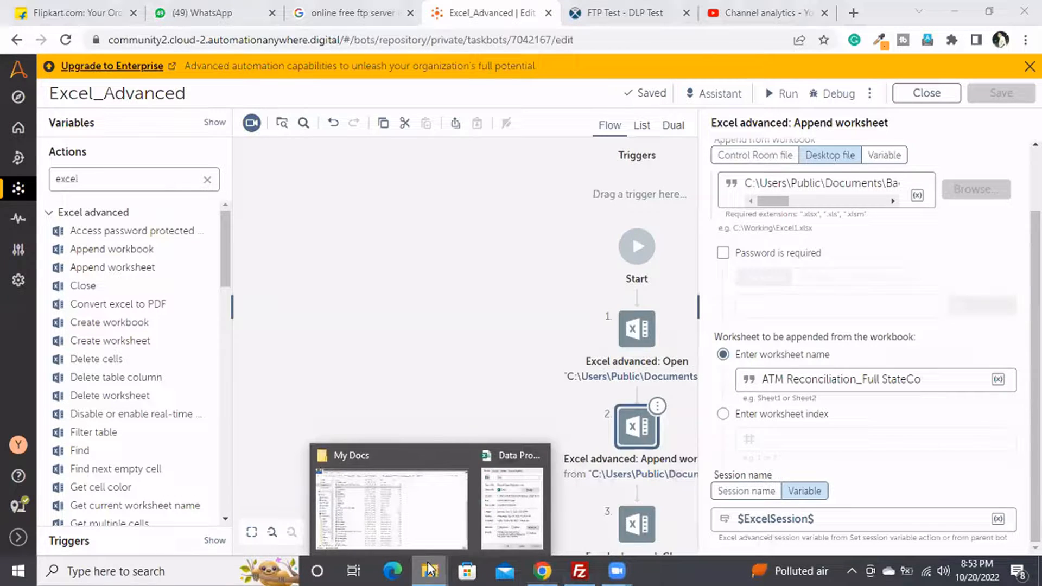
pyautogui.click(414, 504)
pyautogui.scroll(-2, 182, 402)
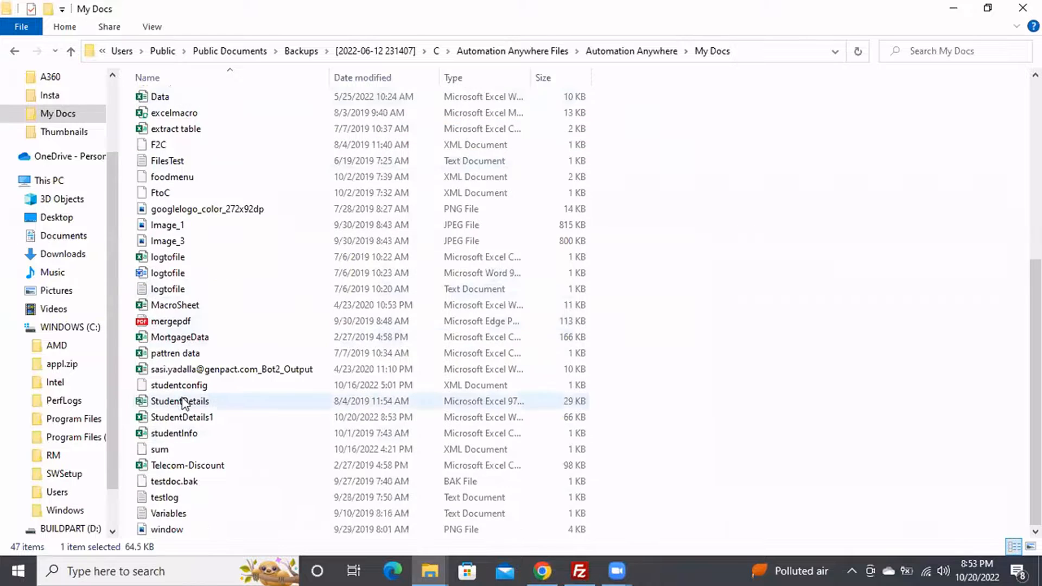
pyautogui.doubleClick(179, 417)
pyautogui.moveTo(429, 570)
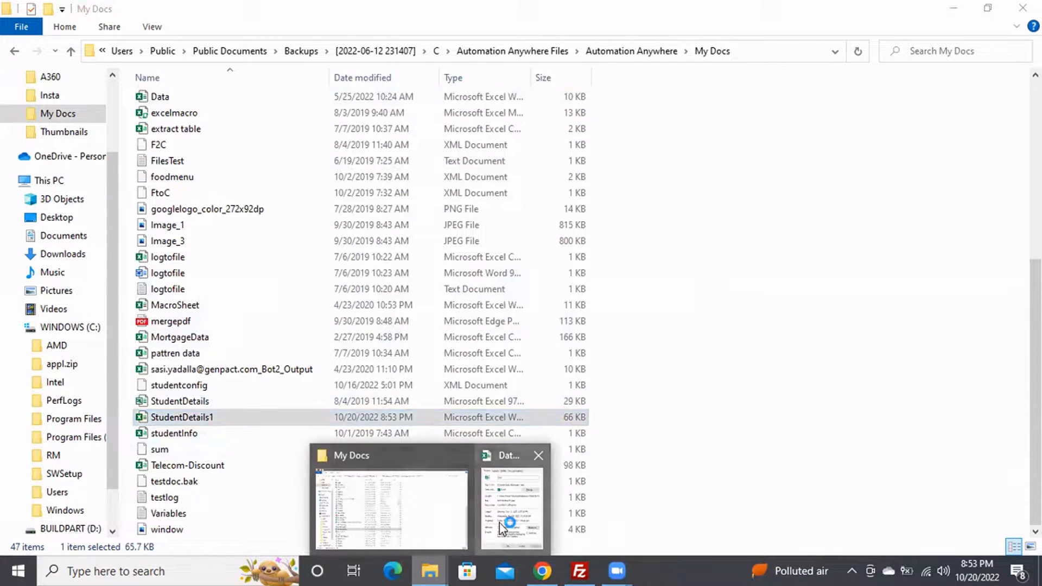
pyautogui.click(496, 499)
pyautogui.click(706, 172)
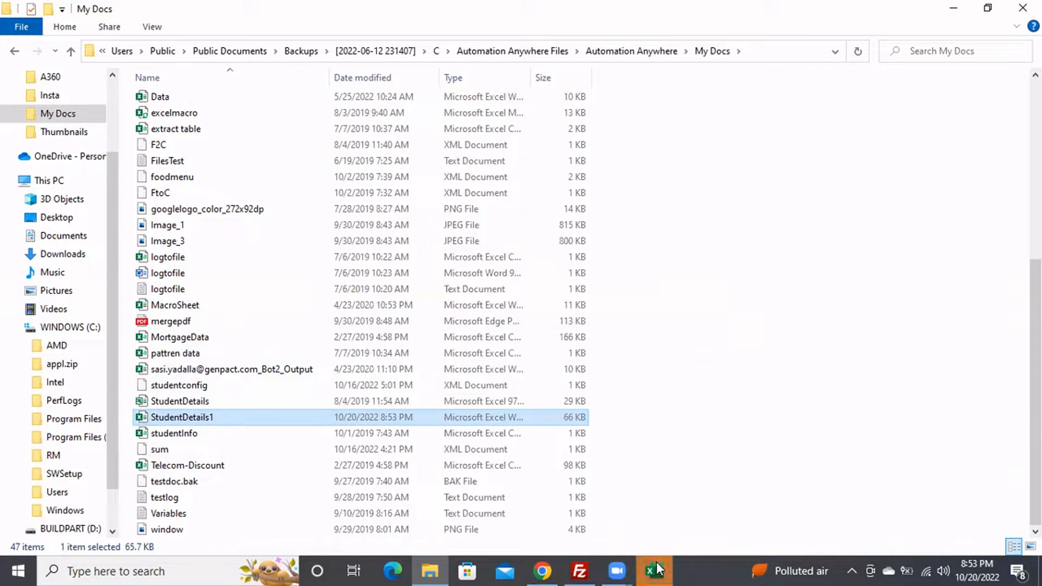
pyautogui.click(655, 570)
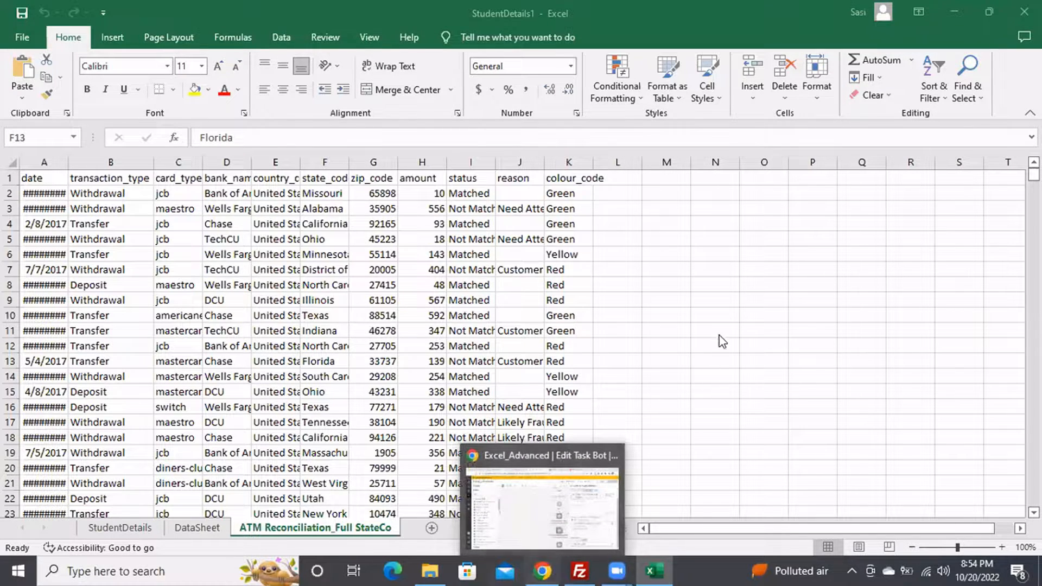
# Return to the bot editor in Chrome and look through the Excel advanced actions and the bot's flow
pyautogui.click(546, 569)
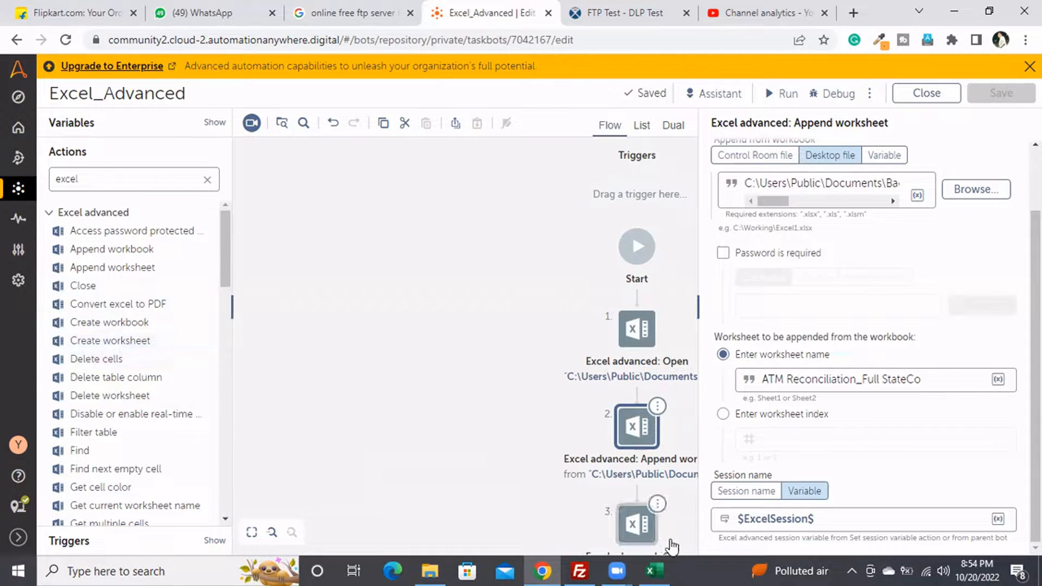
pyautogui.scroll(-1, 106, 381)
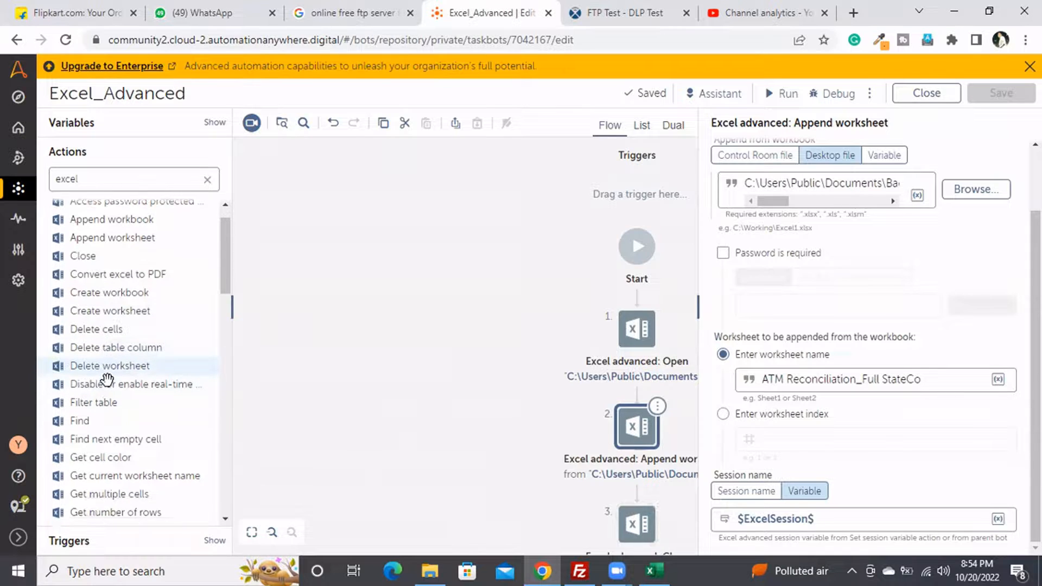
pyautogui.scroll(-1, 107, 380)
pyautogui.scroll(-5, 107, 380)
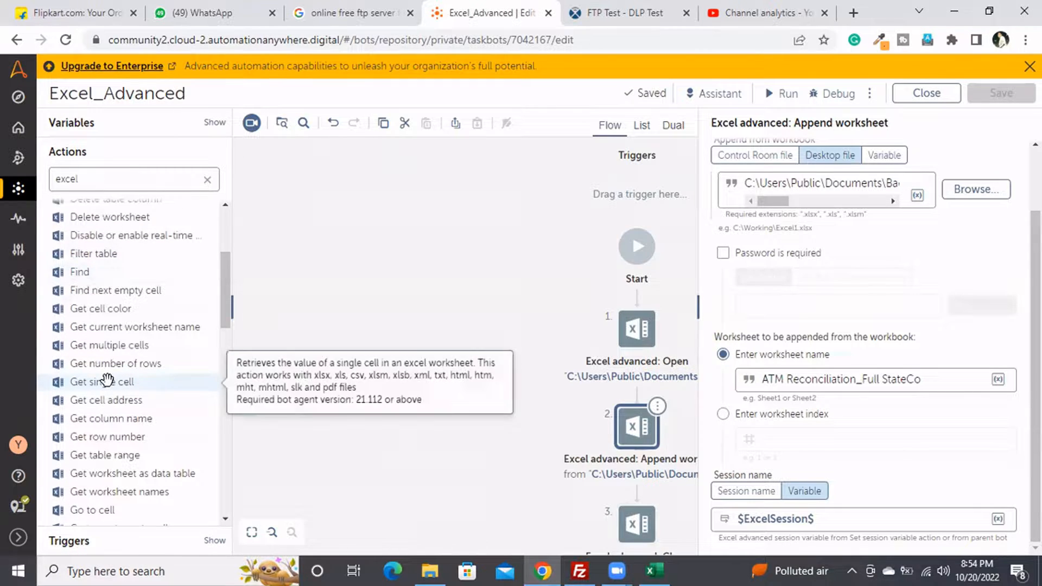
pyautogui.scroll(-4, 107, 380)
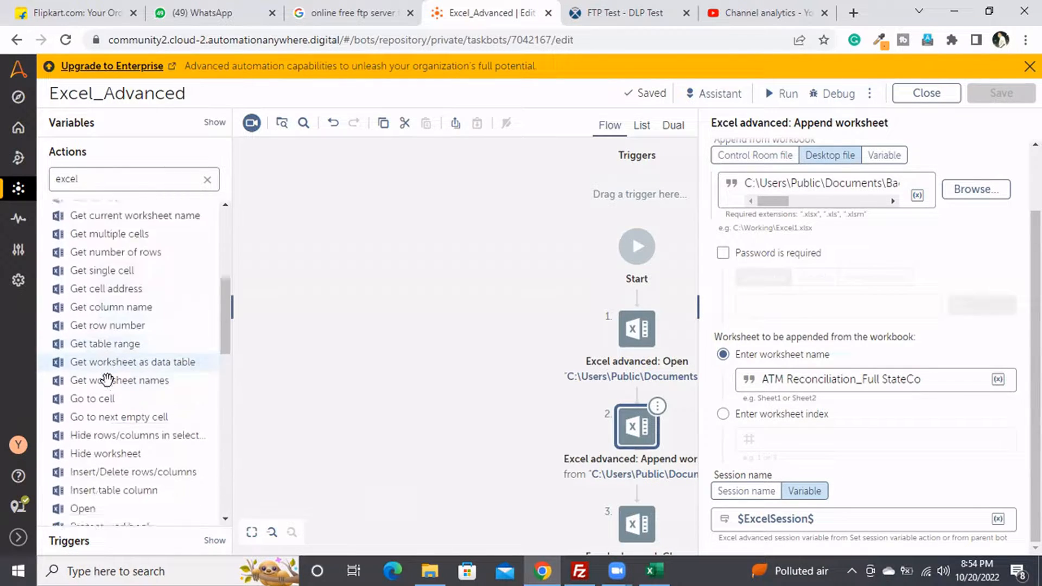
pyautogui.scroll(-6, 107, 380)
pyautogui.scroll(18, 107, 380)
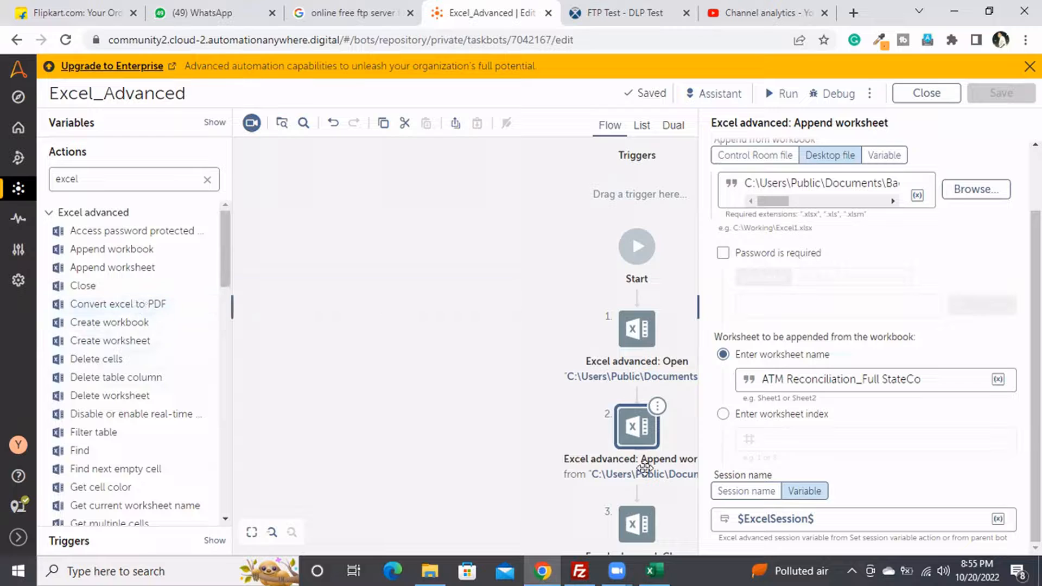
pyautogui.scroll(-5, 645, 468)
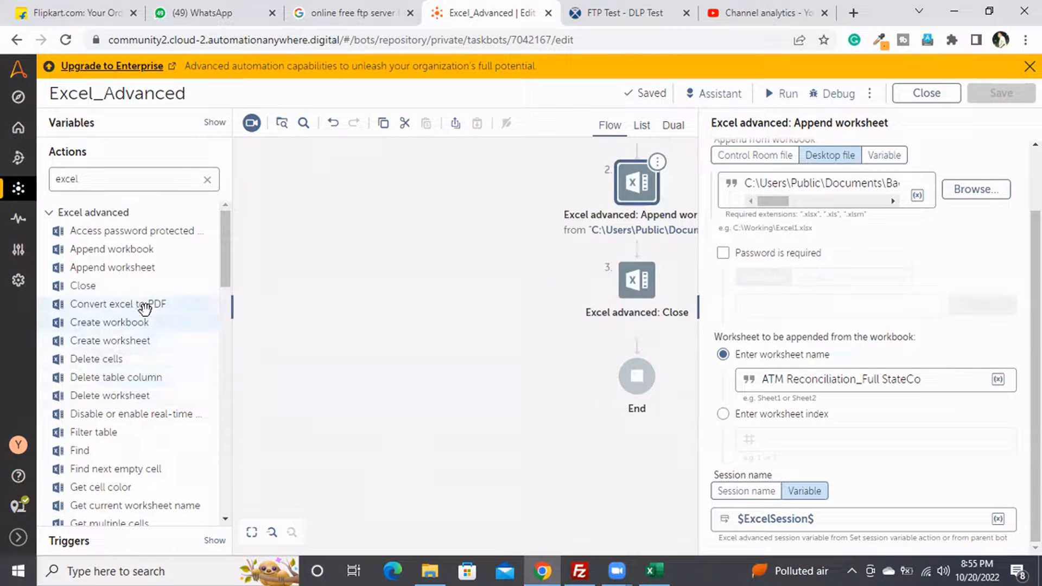
# Replace the Append worksheet action with the Excel advanced Convert excel to PDF action, placed between Open and Close in the flow
pyautogui.moveTo(142, 305); pyautogui.dragTo(643, 342)
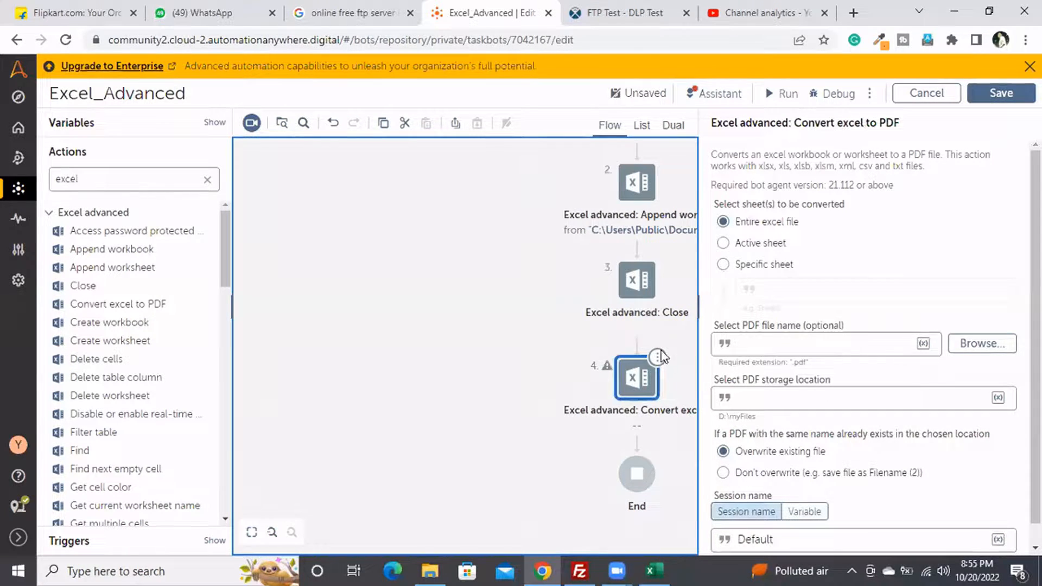
pyautogui.scroll(4, 624, 306)
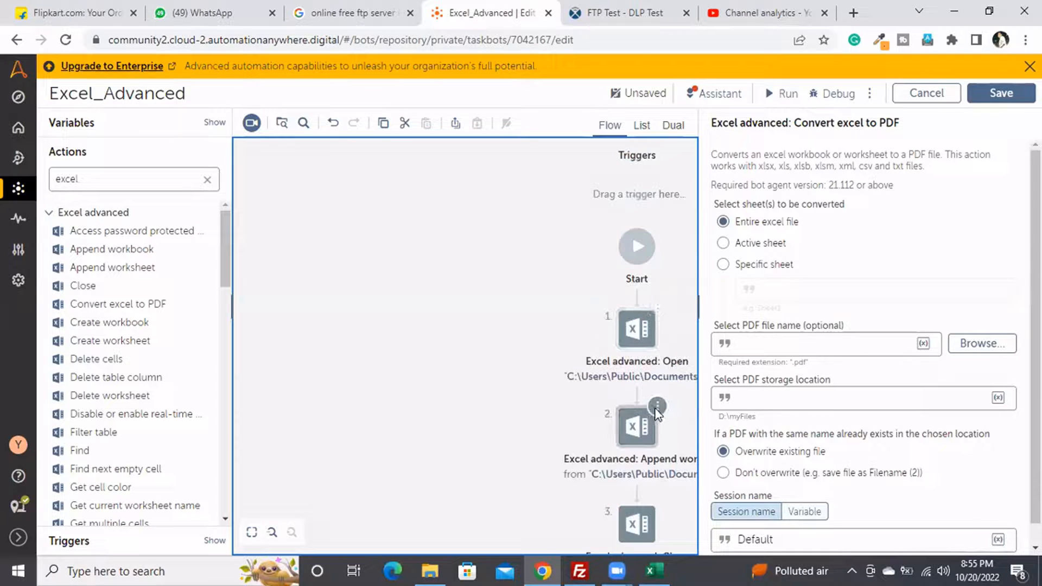
pyautogui.click(657, 406)
pyautogui.click(722, 419)
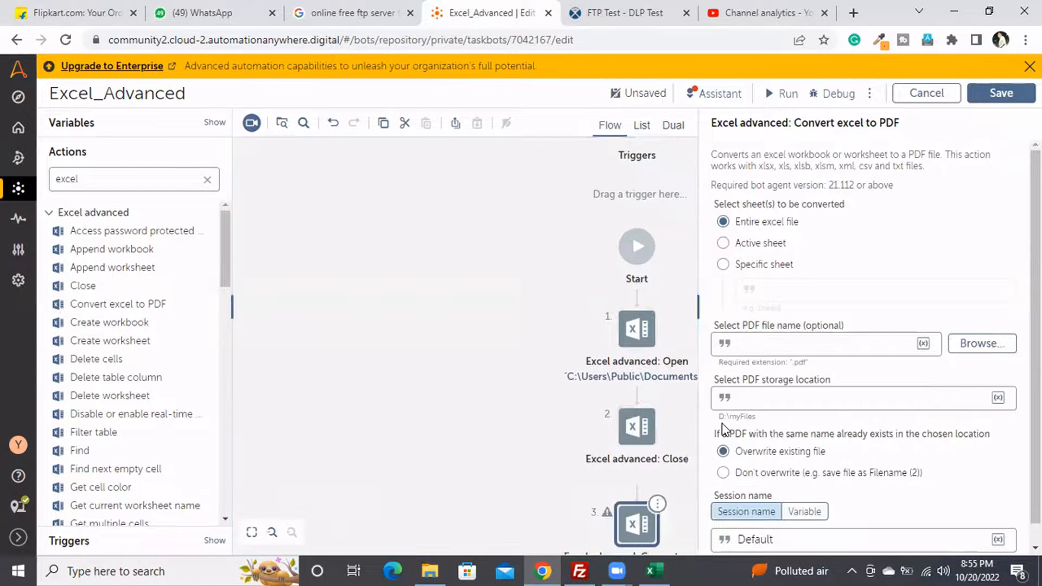
pyautogui.moveTo(644, 535); pyautogui.dragTo(643, 401)
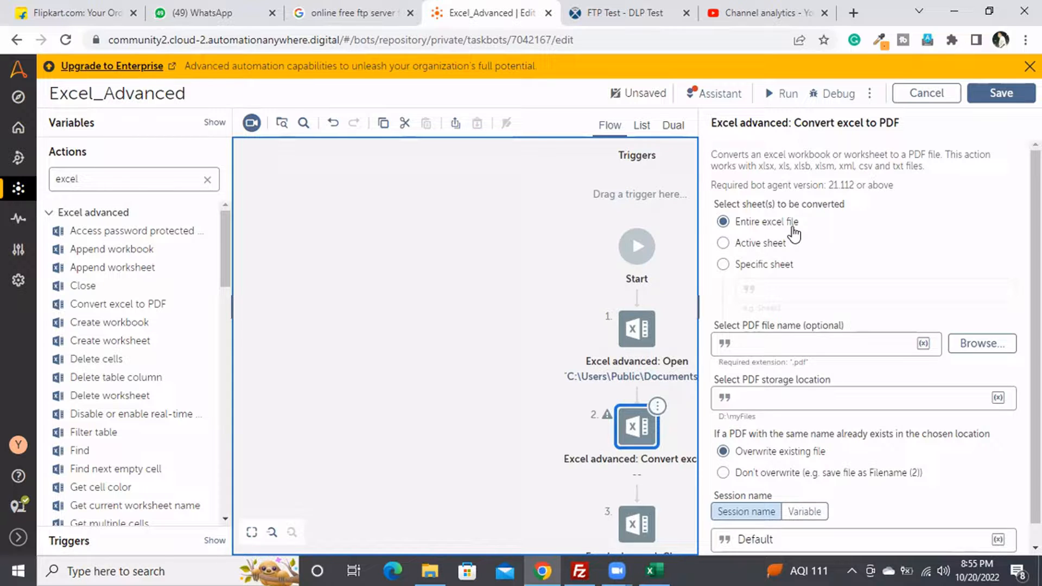
pyautogui.click(741, 243)
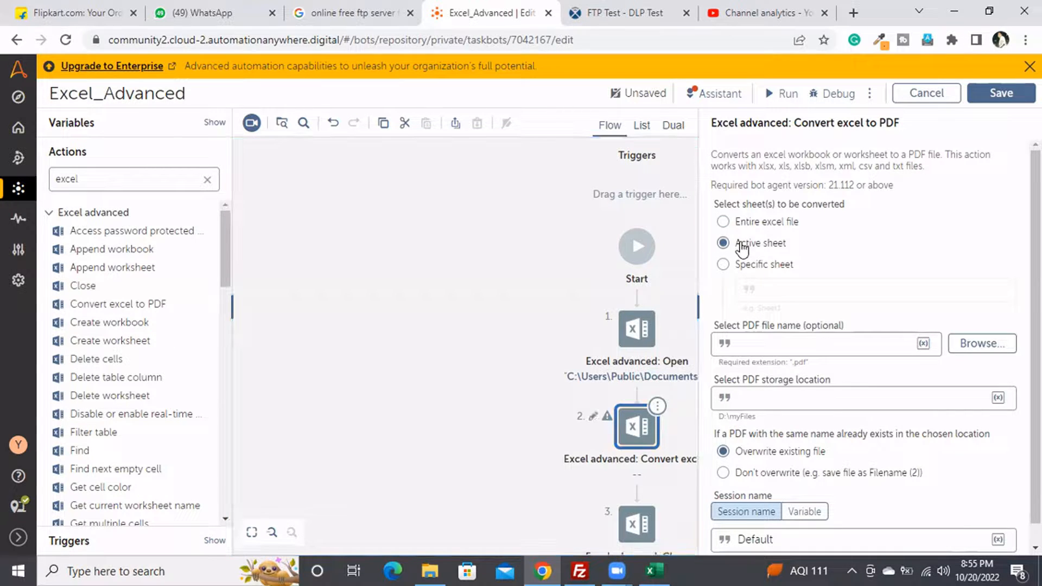
pyautogui.click(723, 266)
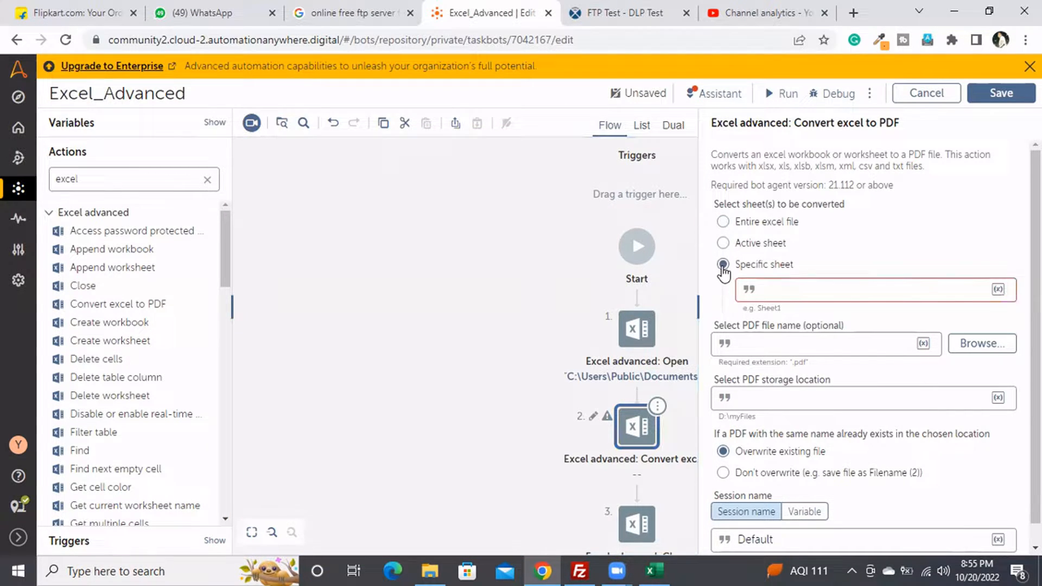
pyautogui.click(723, 222)
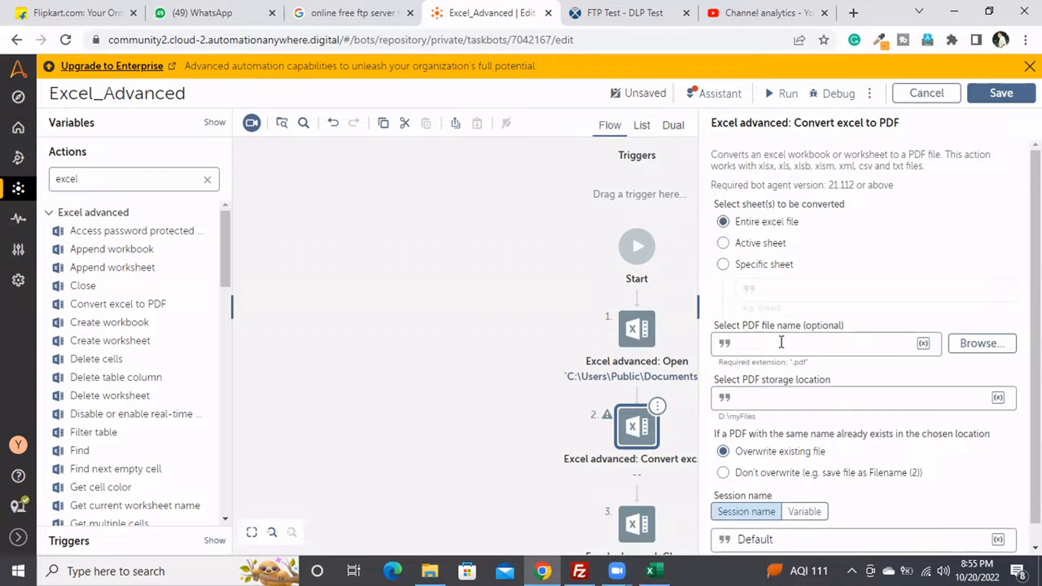
pyautogui.click(988, 343)
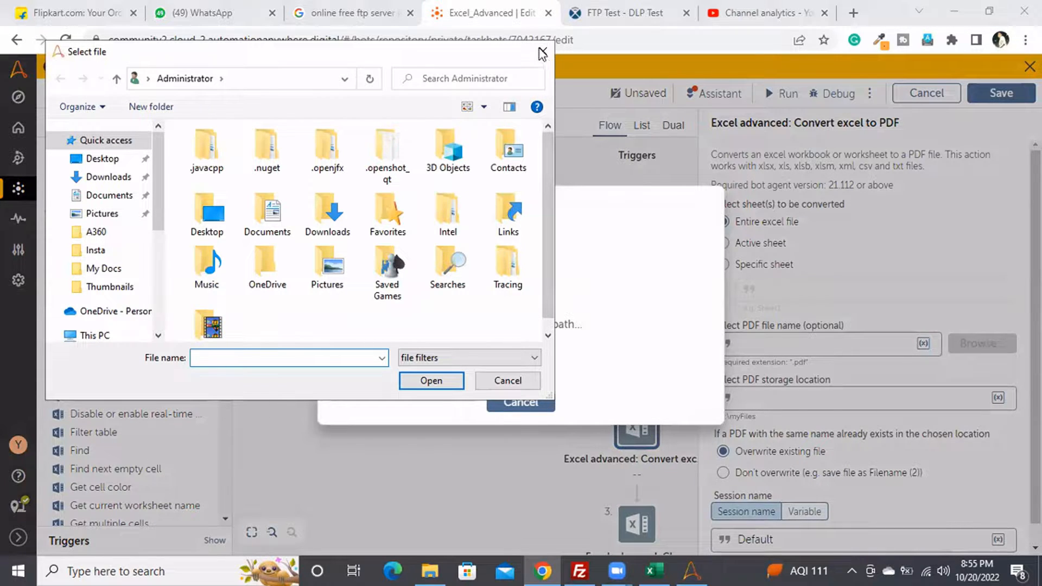
pyautogui.click(543, 51)
pyautogui.click(543, 404)
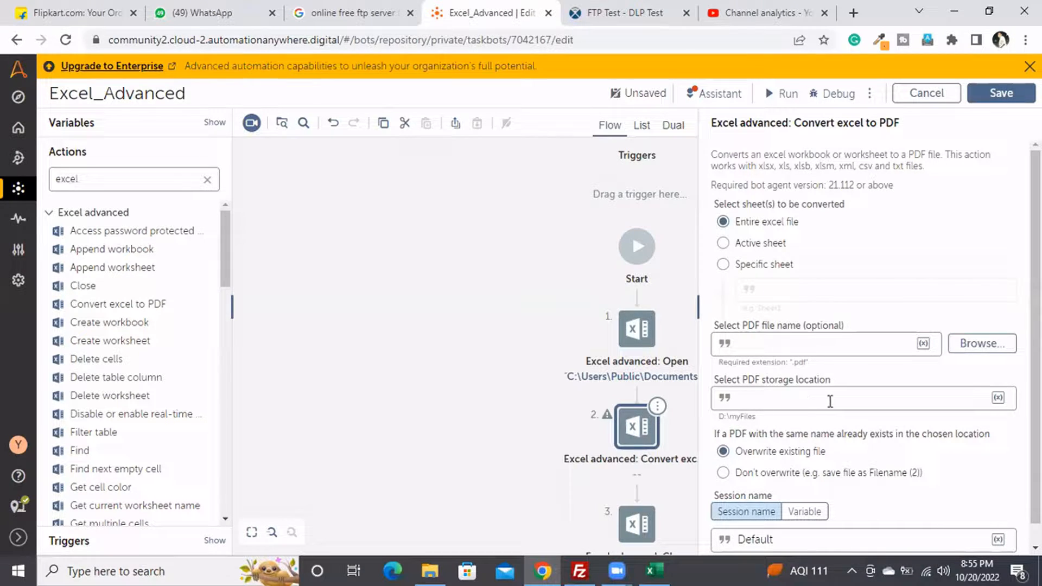
# Set the PDF storage location to the My Docs folder path copied from File Explorer and the PDF file name to Techsuccessors.pdf
pyautogui.click(875, 397)
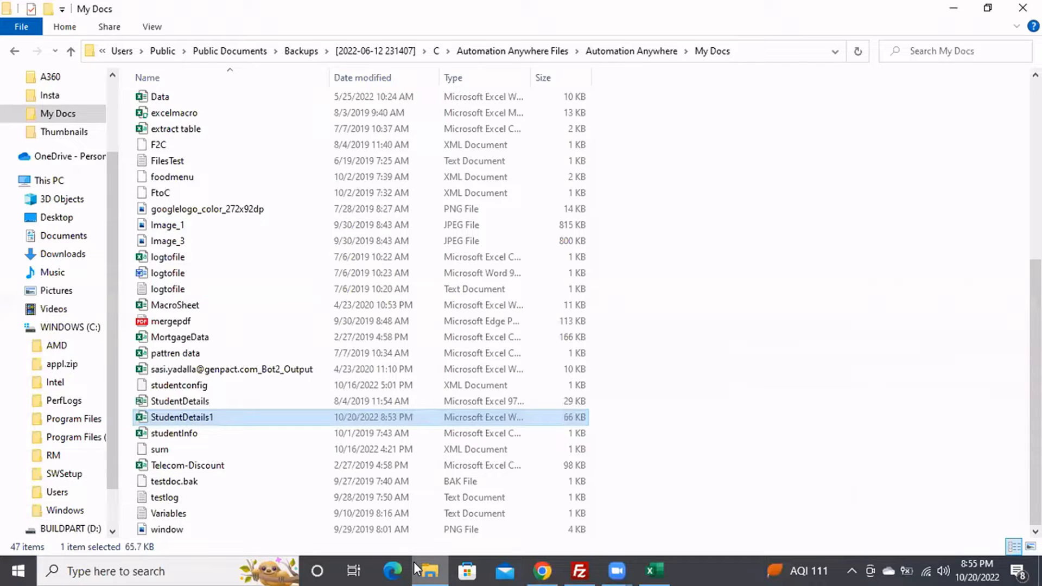
pyautogui.click(783, 52)
pyautogui.hotkey('alt', 'Tab')
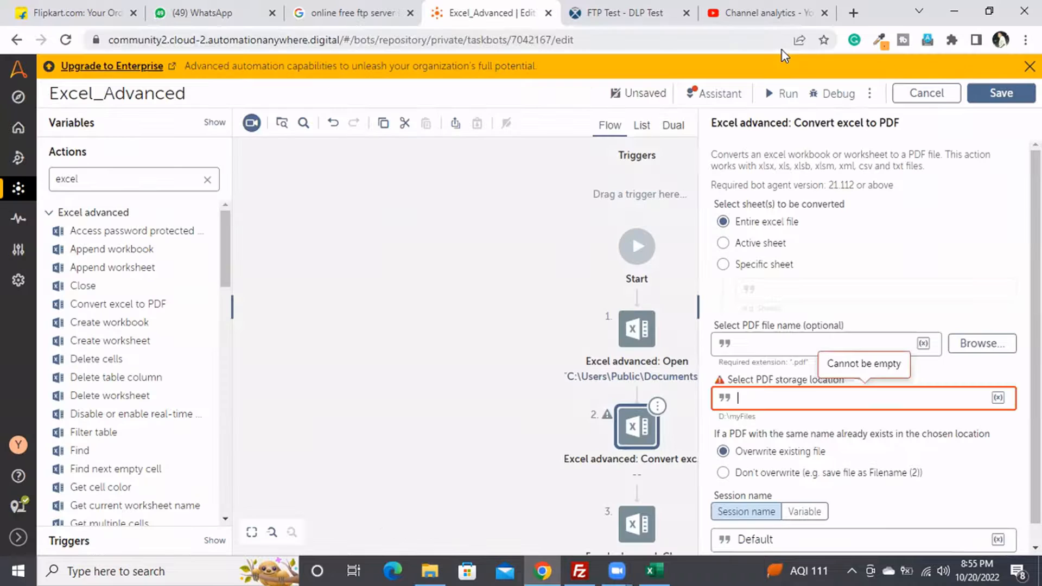
pyautogui.hotkey('ctrl', 'v')
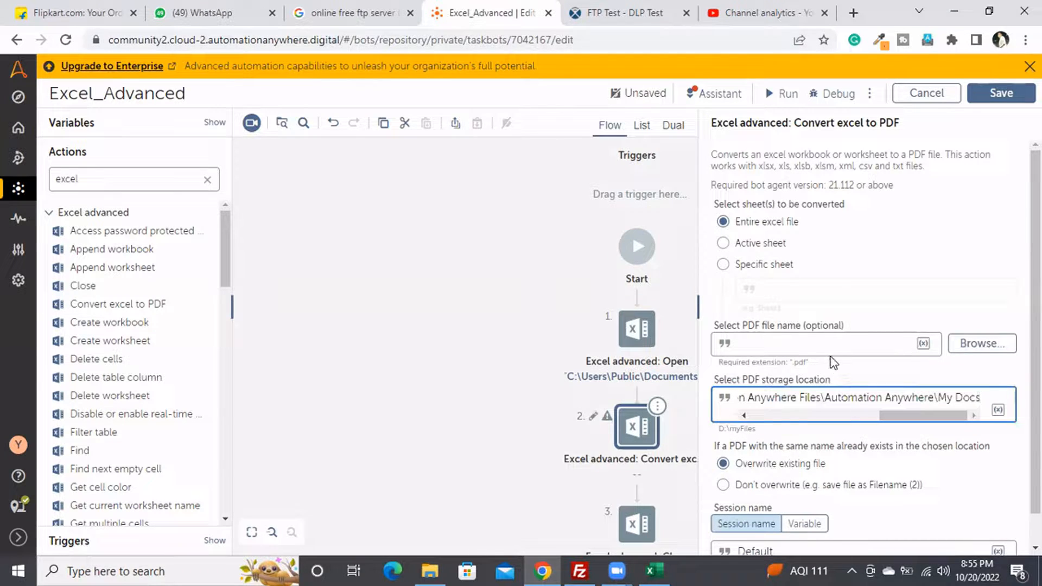
pyautogui.click(830, 342)
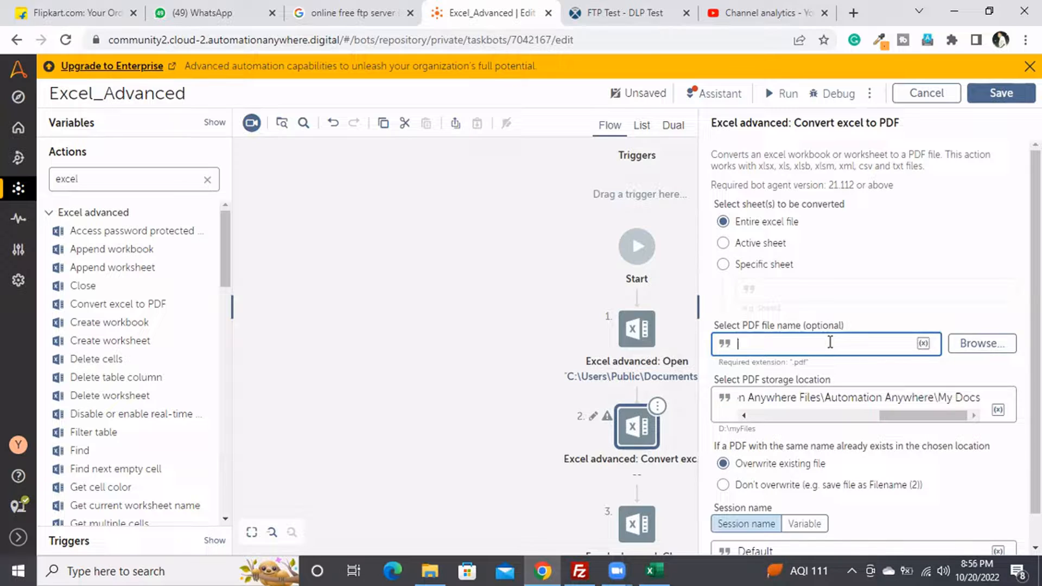
pyautogui.write('Techsuccessors.pdf')
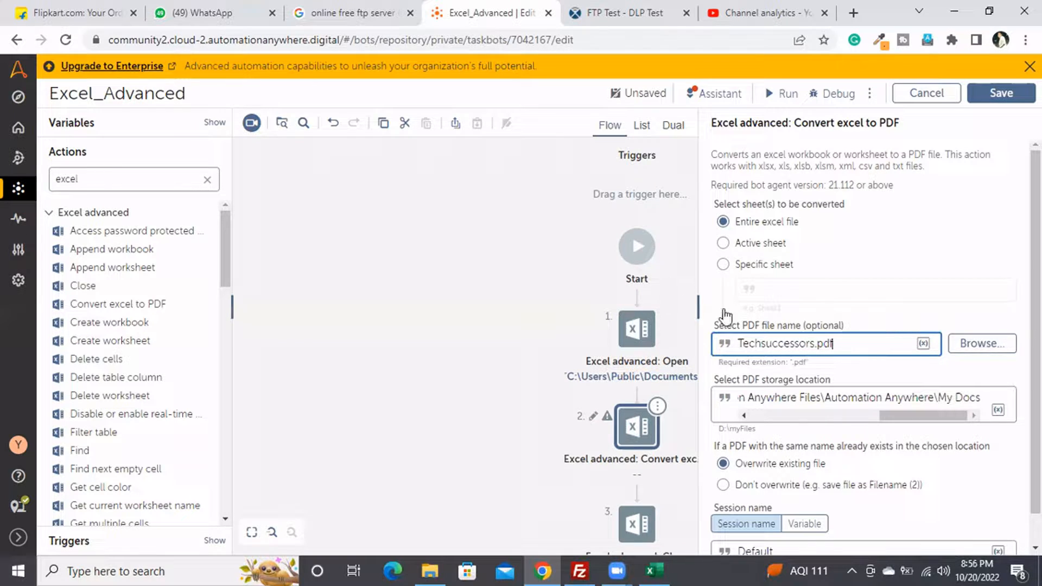
# Choose to overwrite an existing PDF of the same name and set the action's session to the ExcelSession variable
pyautogui.scroll(-1, 823, 448)
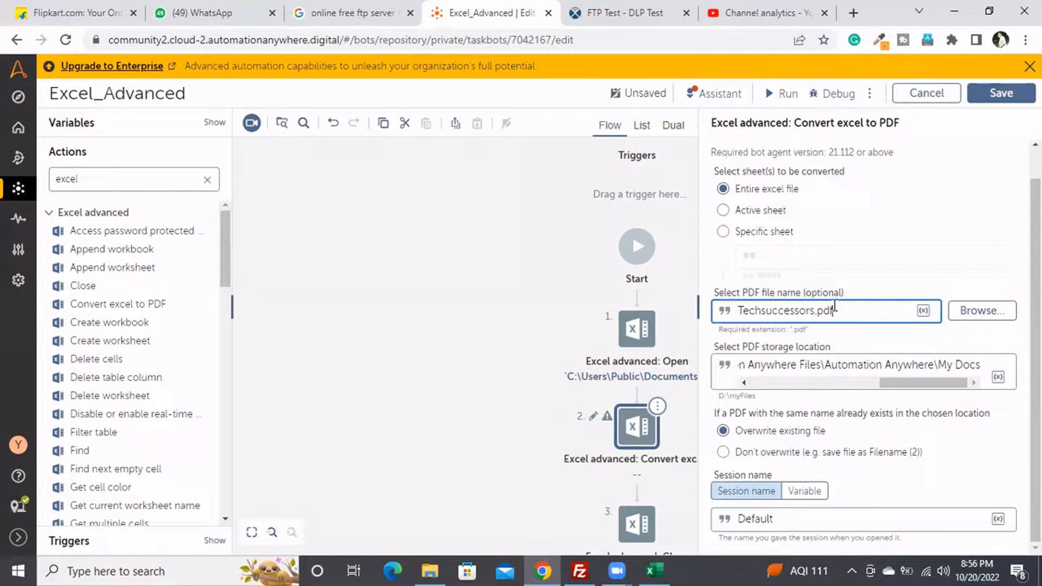
pyautogui.moveTo(839, 311); pyautogui.dragTo(731, 311)
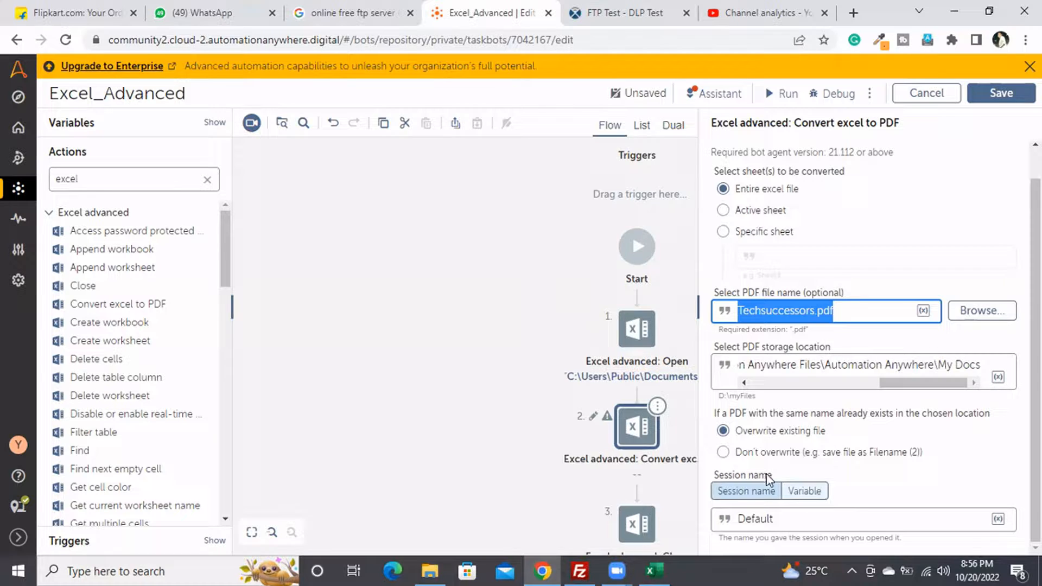
pyautogui.click(759, 454)
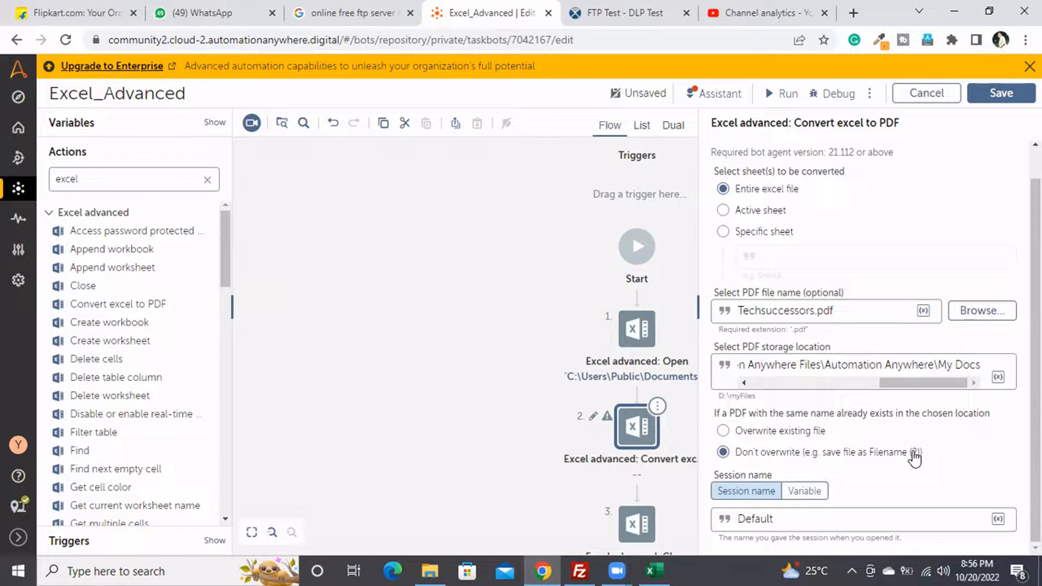
pyautogui.click(724, 433)
pyautogui.click(804, 492)
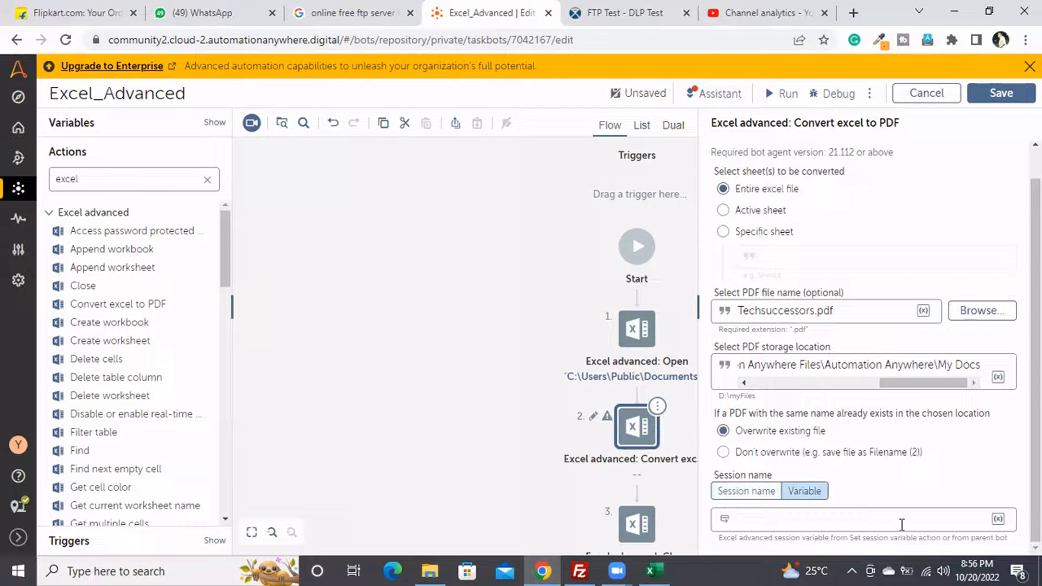
pyautogui.click(902, 525)
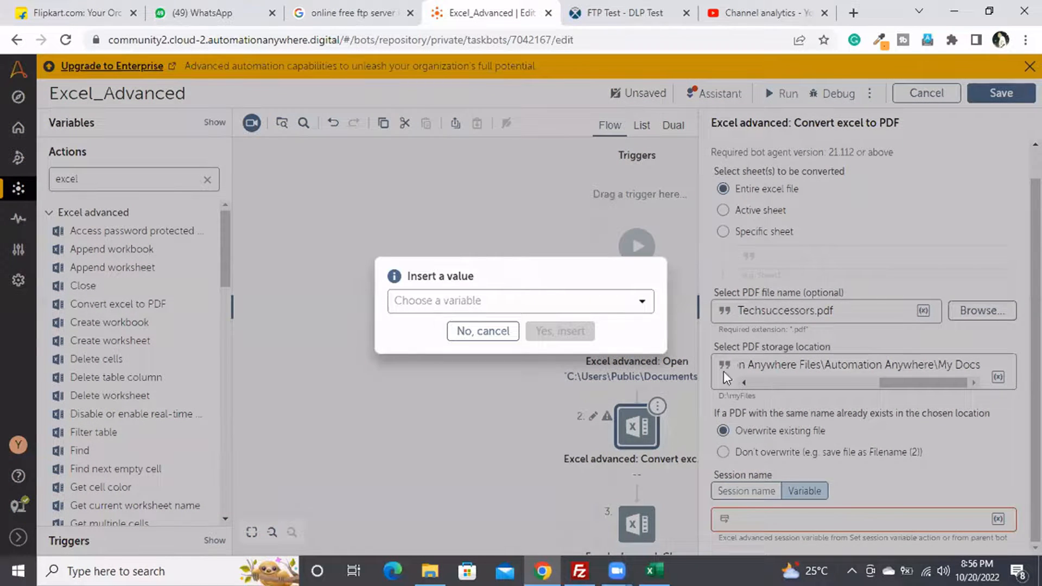
pyautogui.click(618, 302)
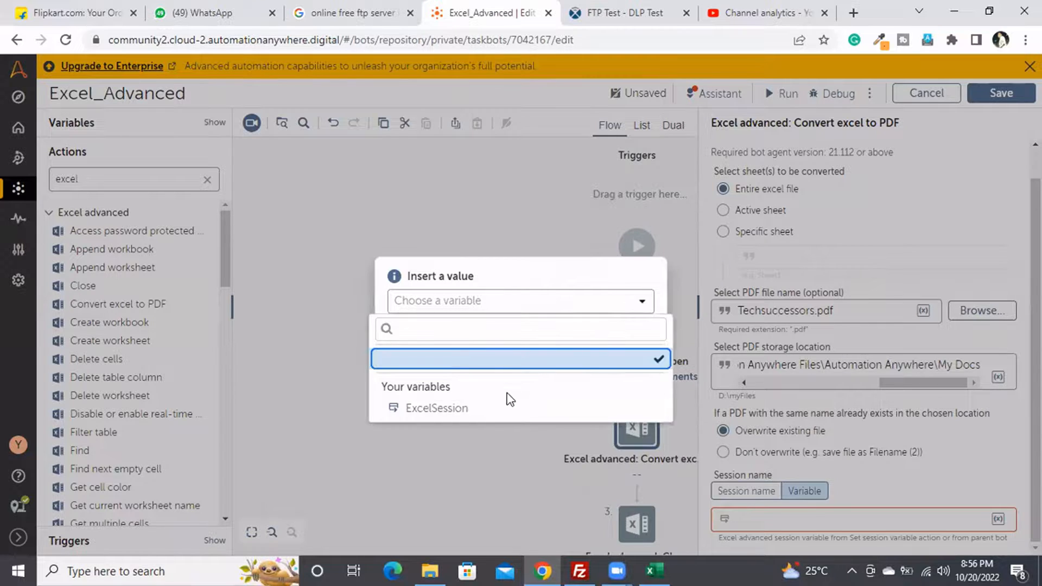
pyautogui.click(500, 409)
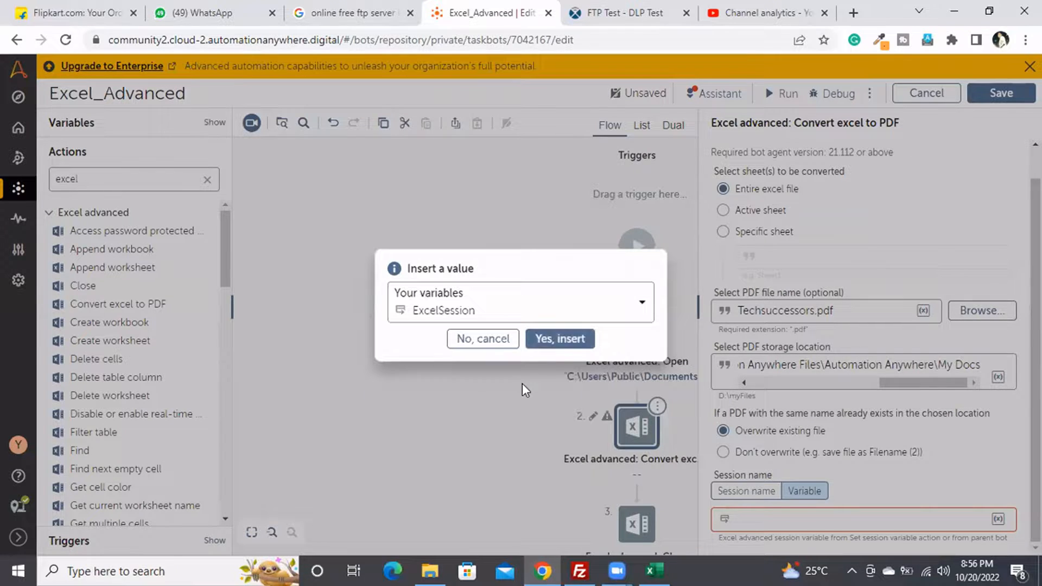
pyautogui.click(565, 339)
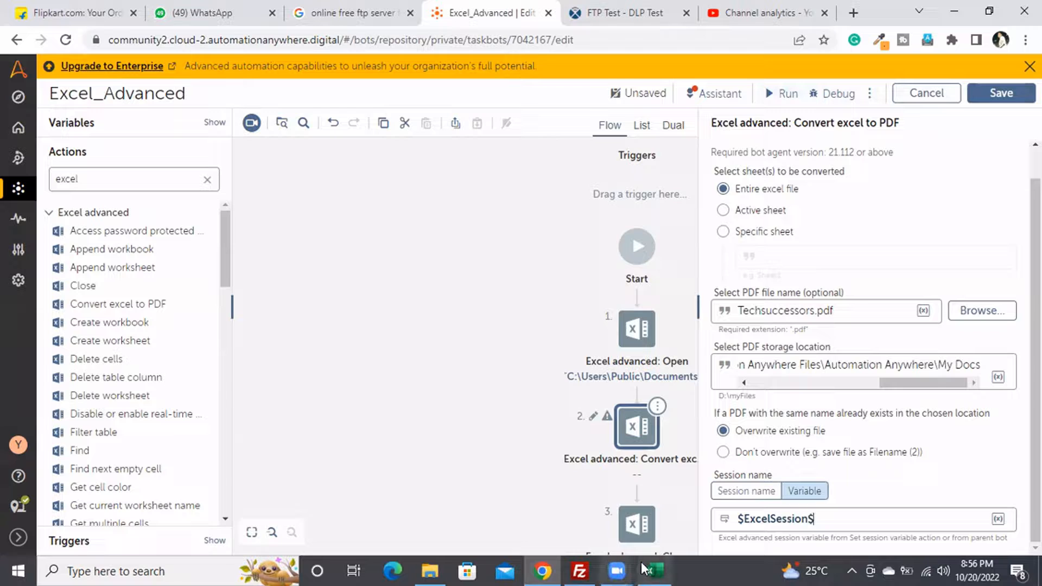
# Close the StudentDetails1 workbook in Excel and run the Excel_Advanced bot
pyautogui.click(954, 11)
pyautogui.click(1025, 11)
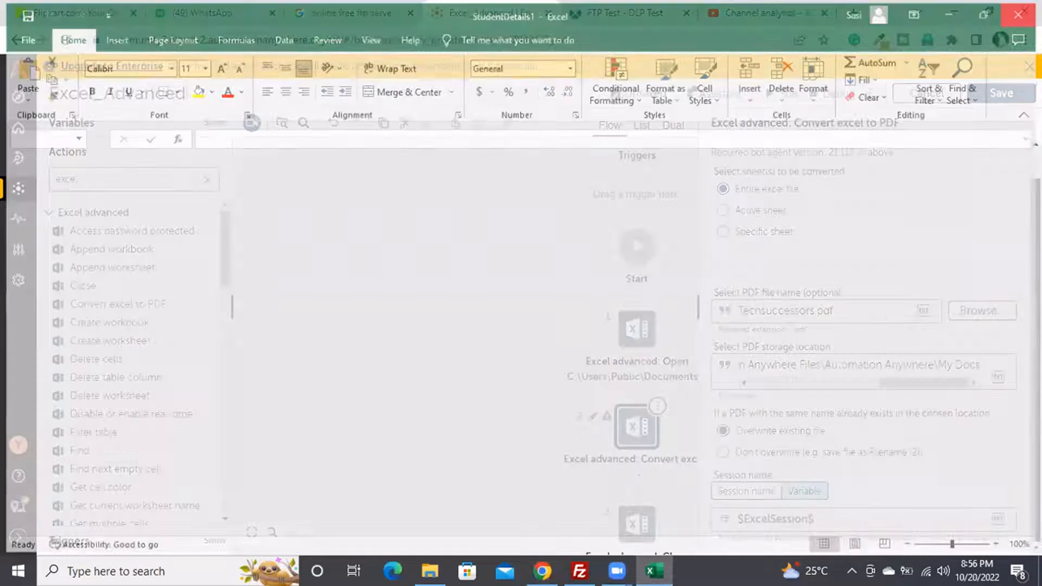
pyautogui.click(788, 93)
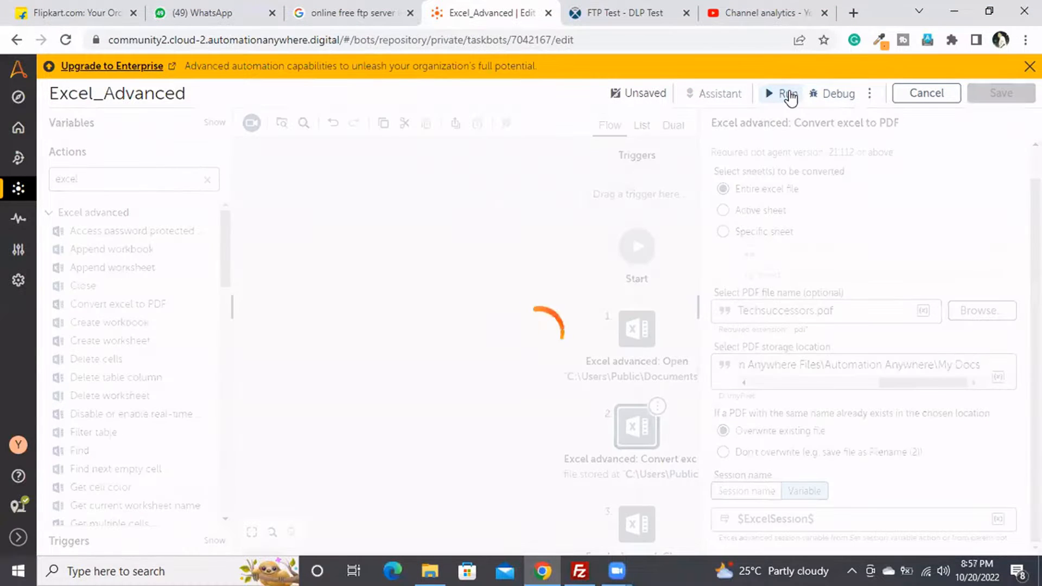
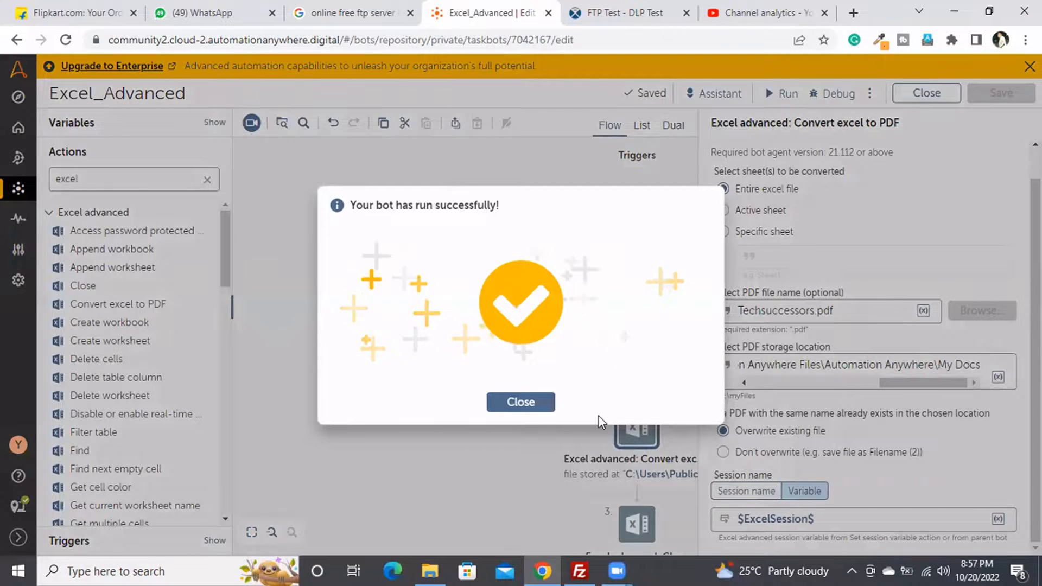
# Open the Techsuccessors PDF from My Docs in File Explorer and examine its pages for the content of the workbook's worksheets
pyautogui.click(427, 570)
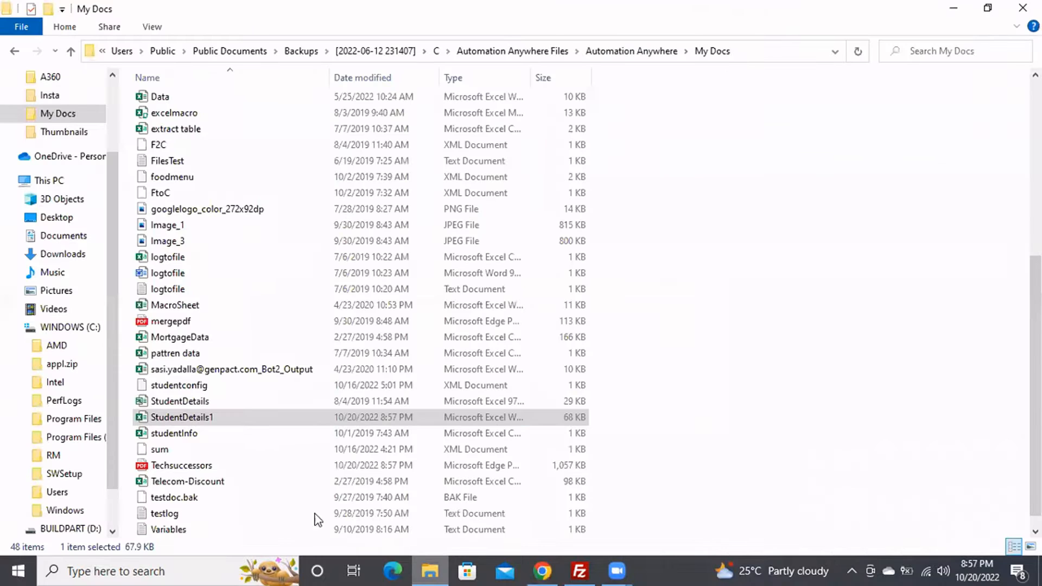
pyautogui.click(220, 465)
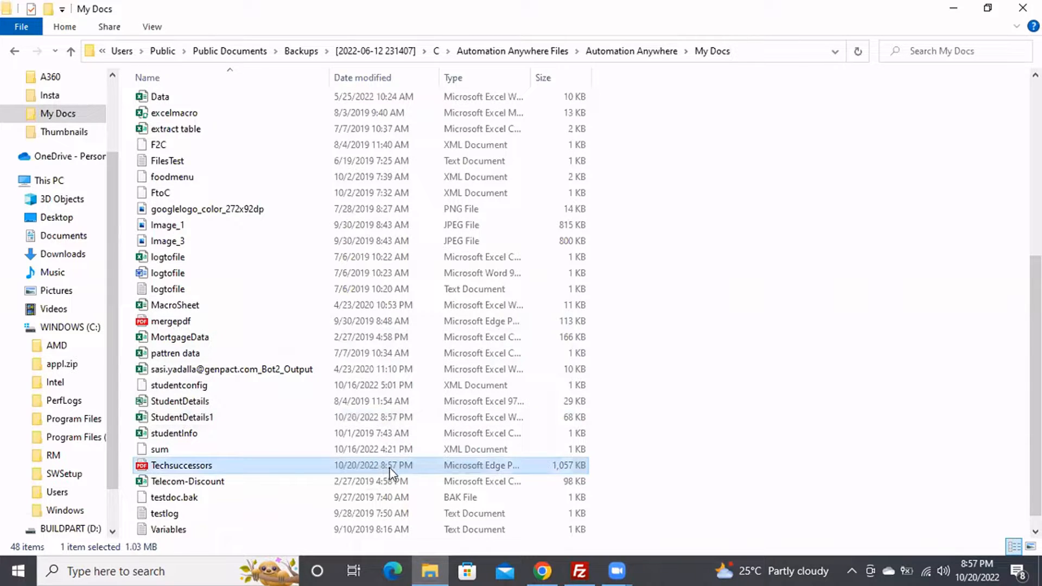
pyautogui.doubleClick(320, 465)
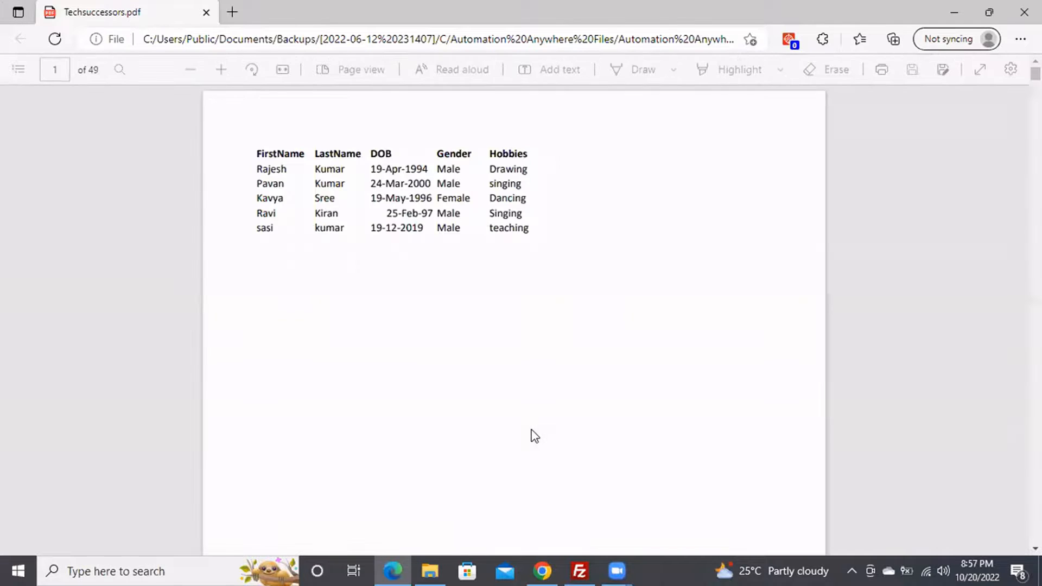
pyautogui.scroll(-1, 534, 436)
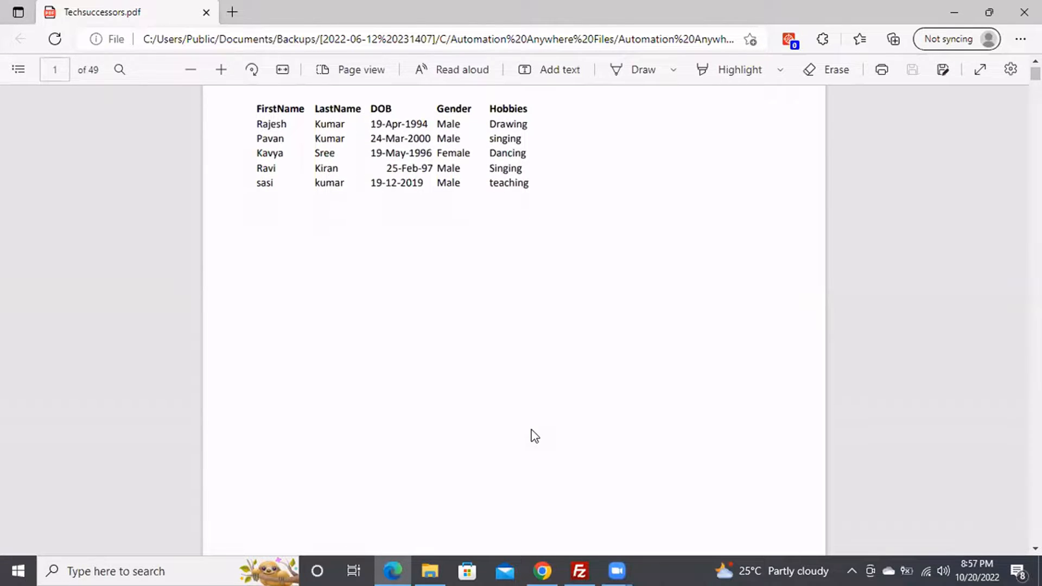
pyautogui.scroll(-20, 535, 436)
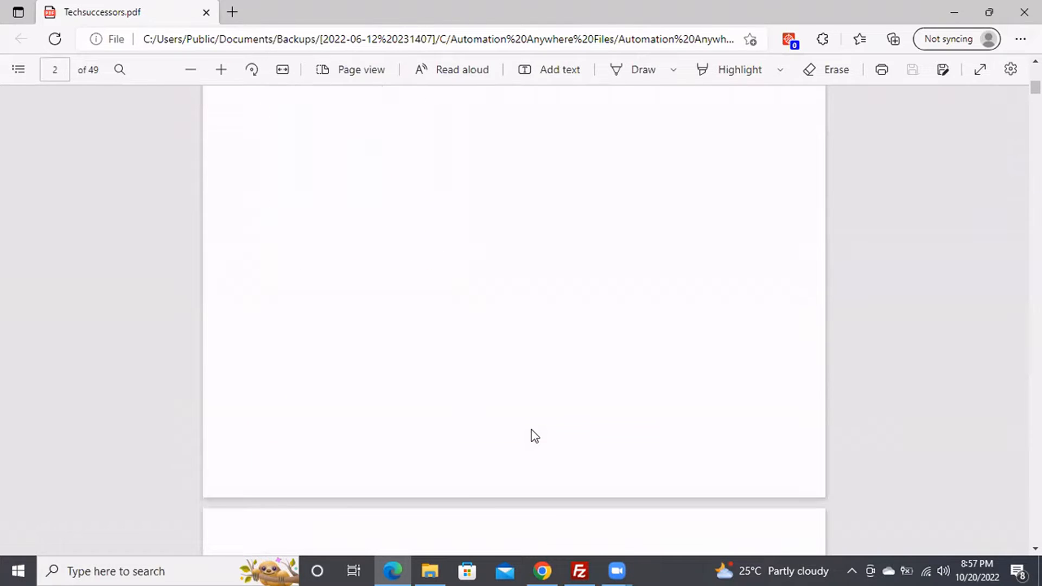
pyautogui.scroll(-16, 535, 436)
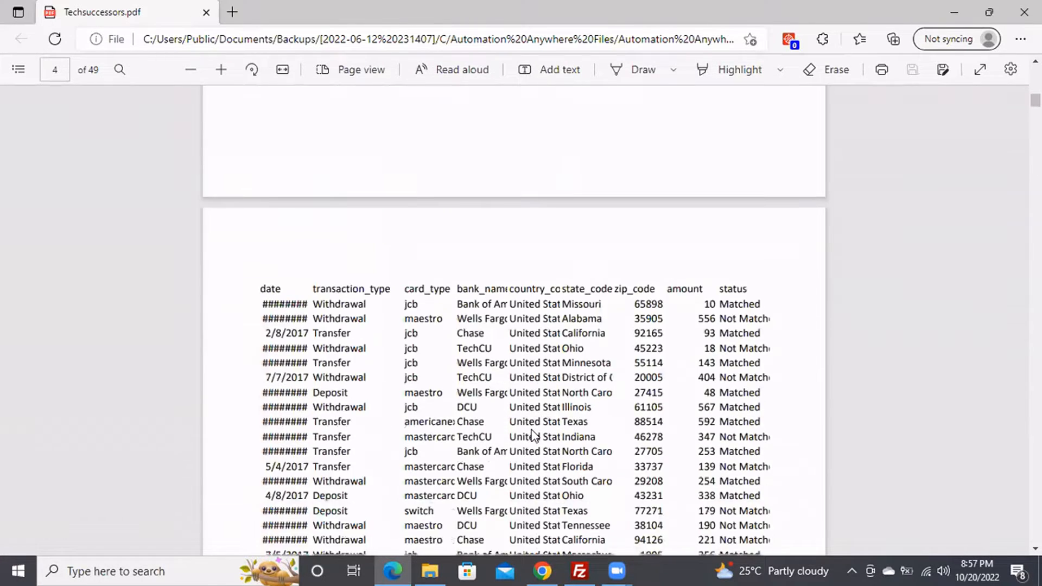
pyautogui.scroll(-20, 535, 436)
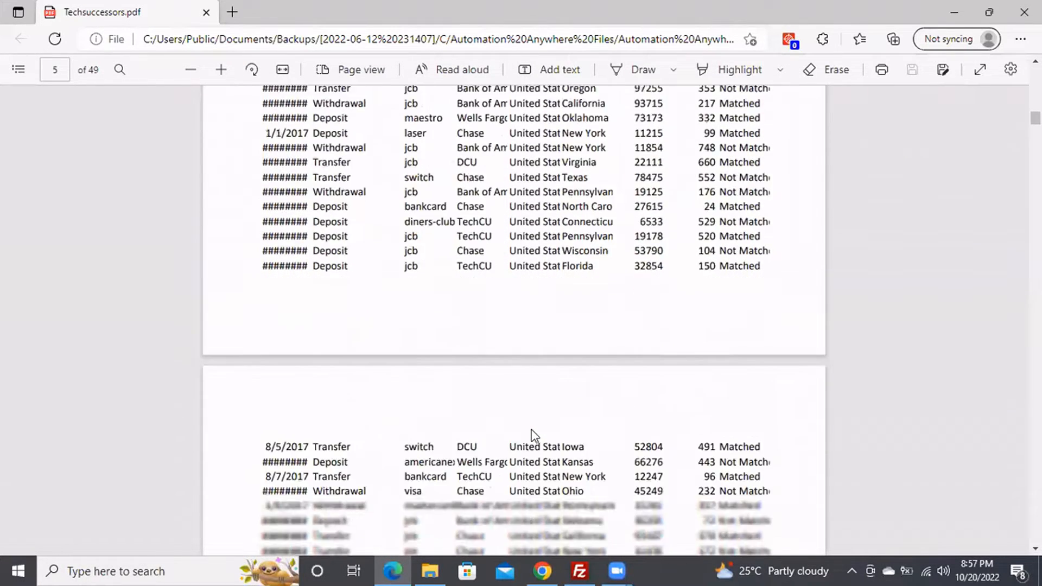
pyautogui.scroll(20, 535, 436)
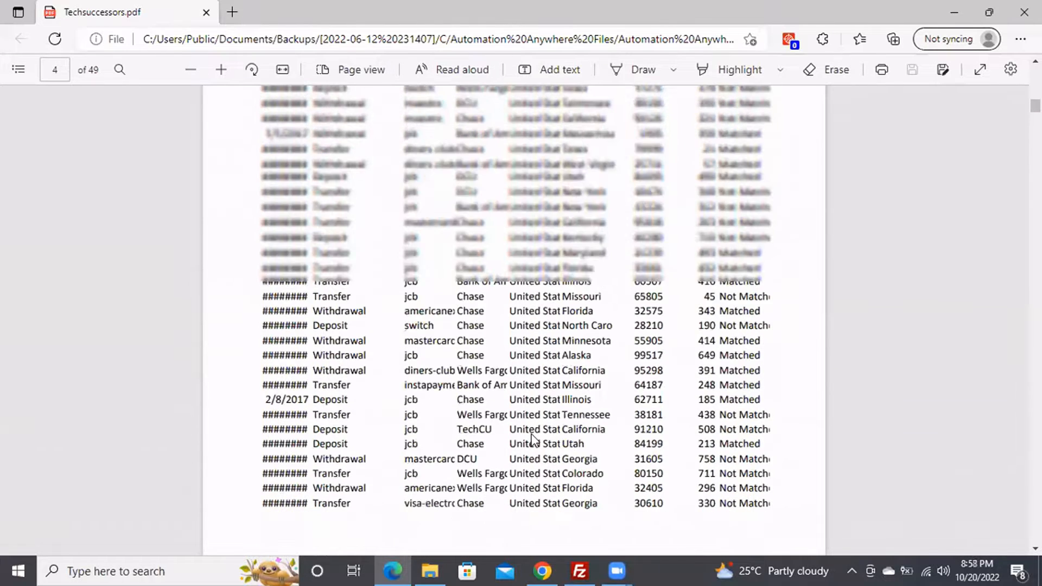
pyautogui.scroll(20, 533, 435)
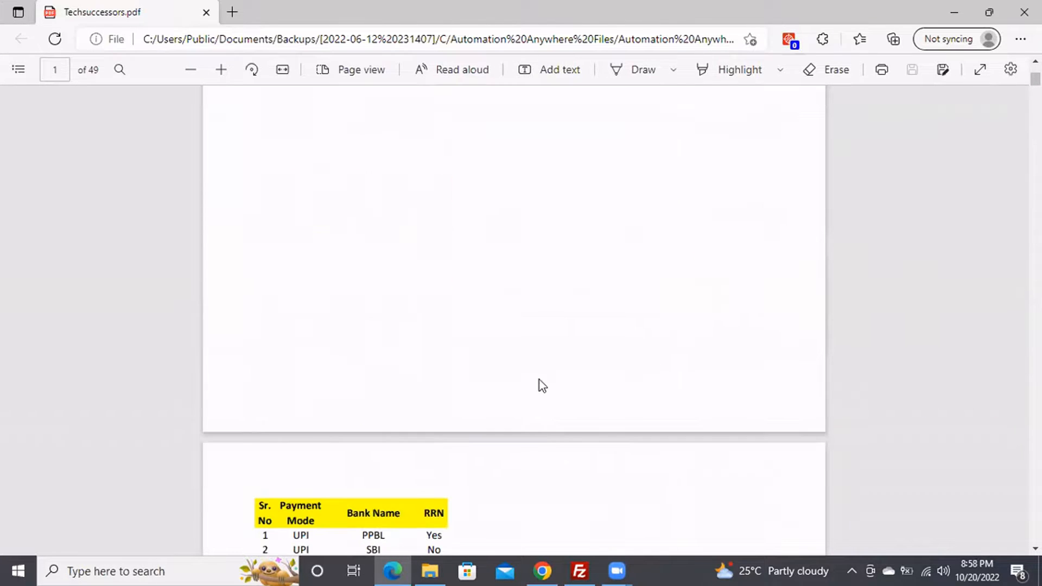
pyautogui.scroll(-3, 543, 385)
pyautogui.scroll(10, 543, 386)
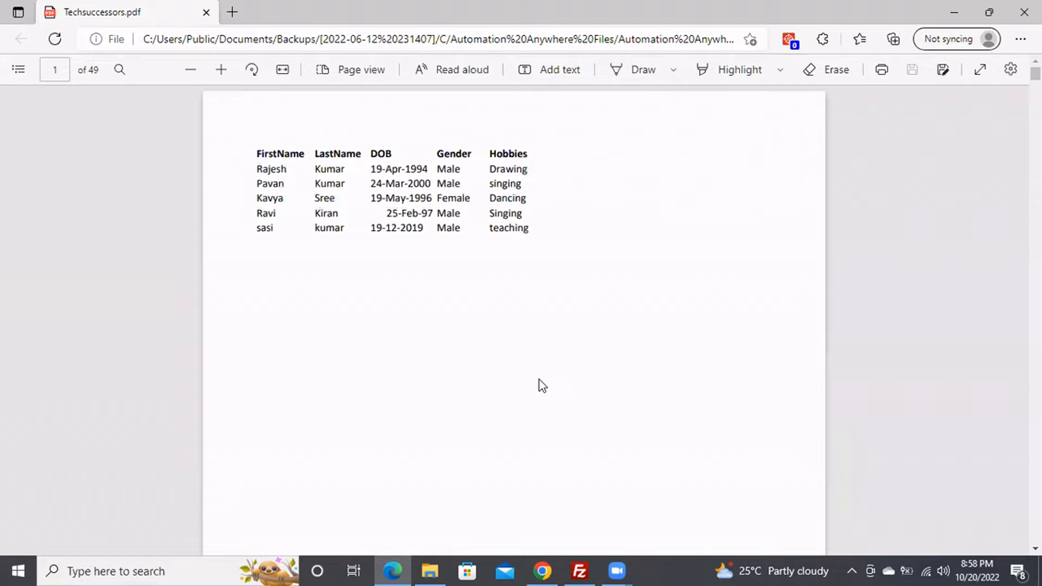
# Page through the Techsuccessors PDF from its first page to check that each worksheet's data was converted, and close the PDF
pyautogui.scroll(-14, 451, 335)
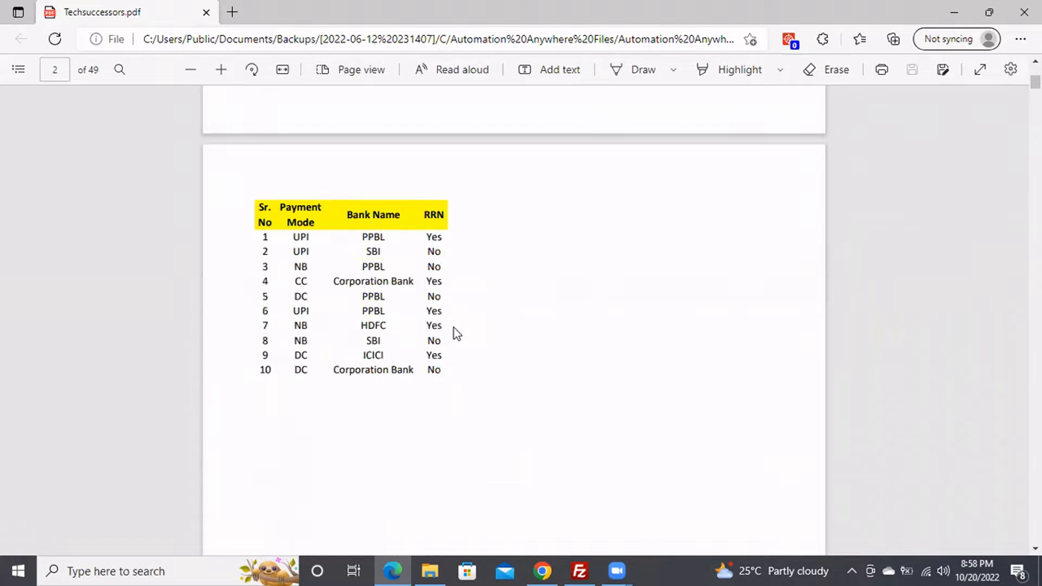
pyautogui.scroll(-15, 521, 305)
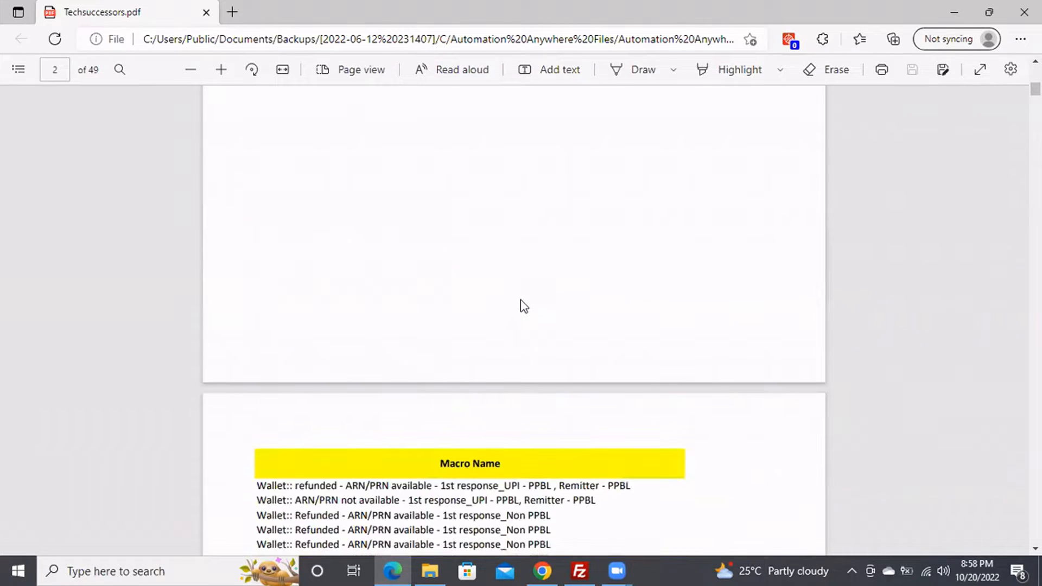
pyautogui.scroll(-1, 446, 400)
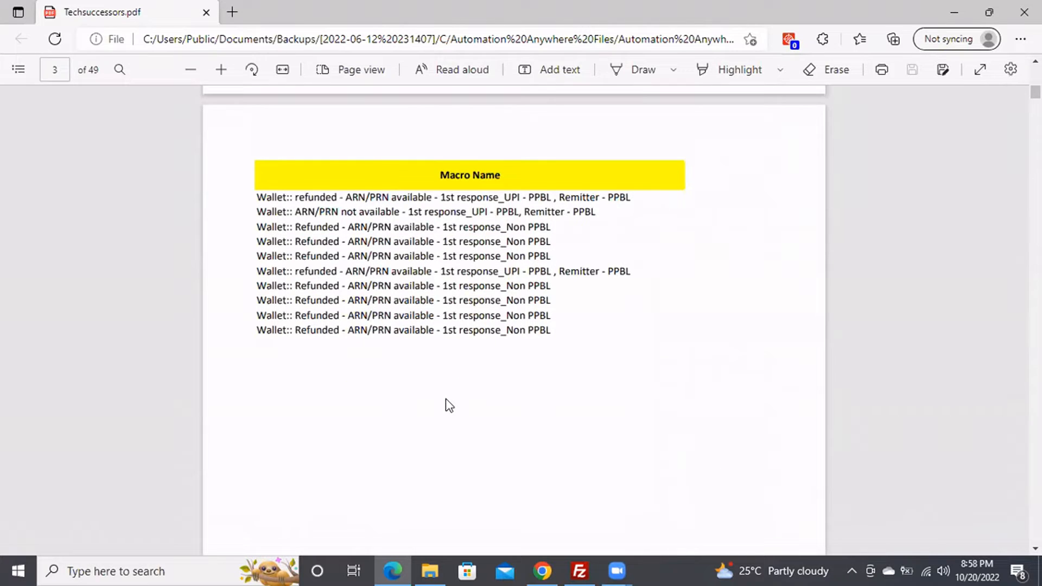
pyautogui.scroll(-15, 449, 405)
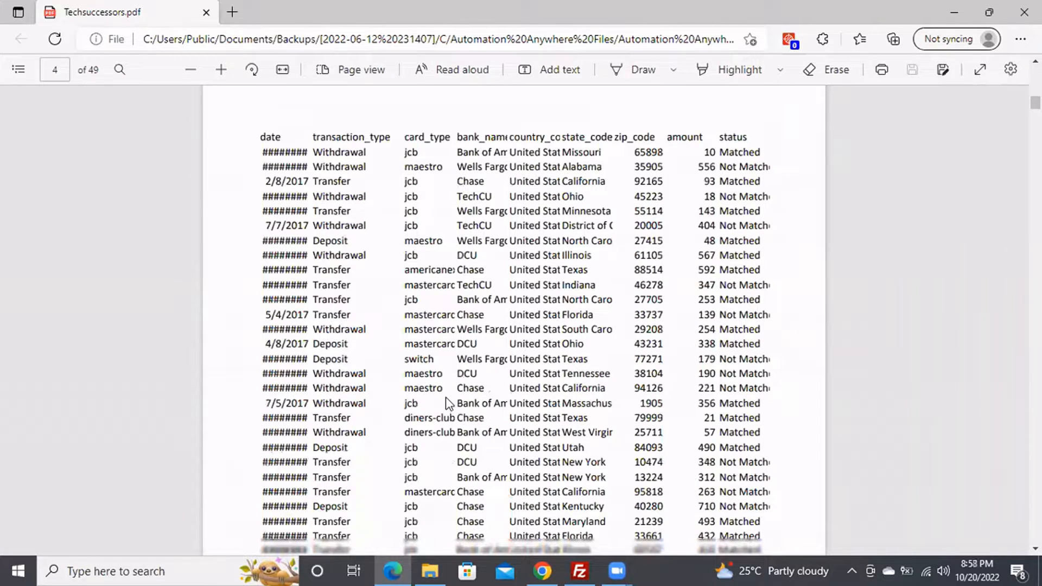
pyautogui.scroll(-15, 446, 403)
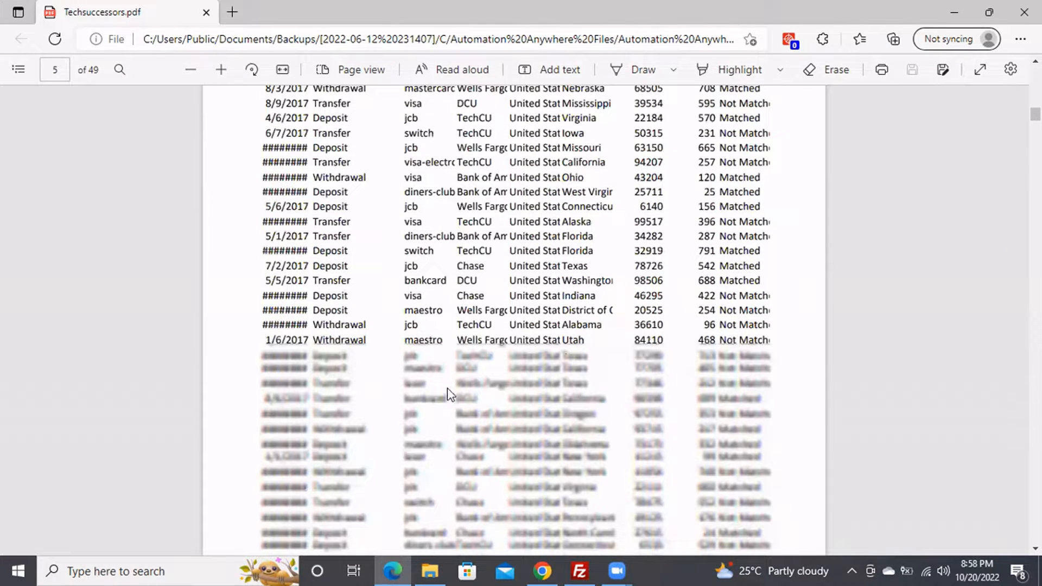
pyautogui.scroll(-10, 448, 399)
pyautogui.scroll(-14, 454, 380)
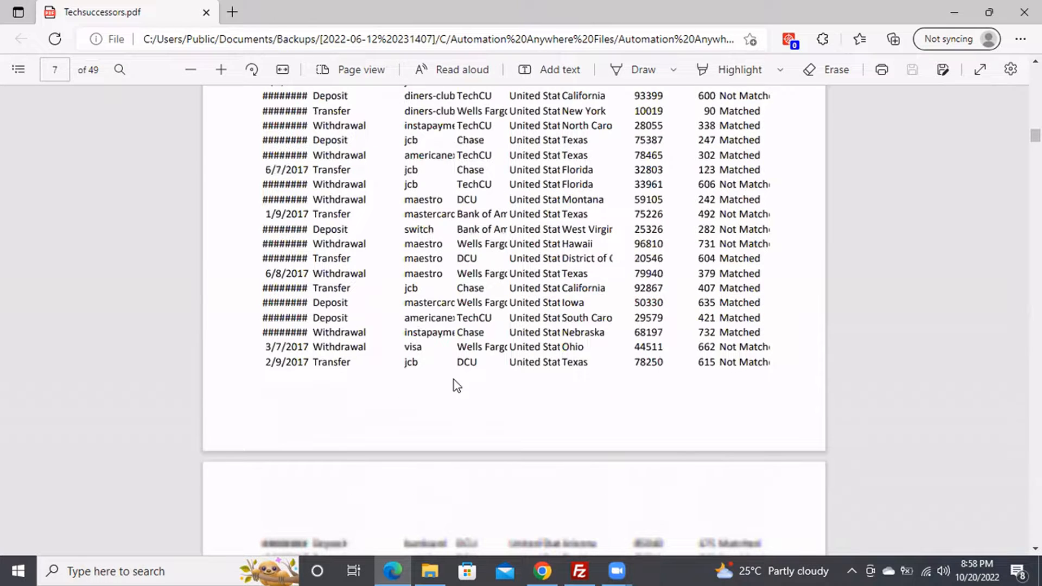
pyautogui.scroll(-20, 454, 380)
pyautogui.scroll(-15, 454, 380)
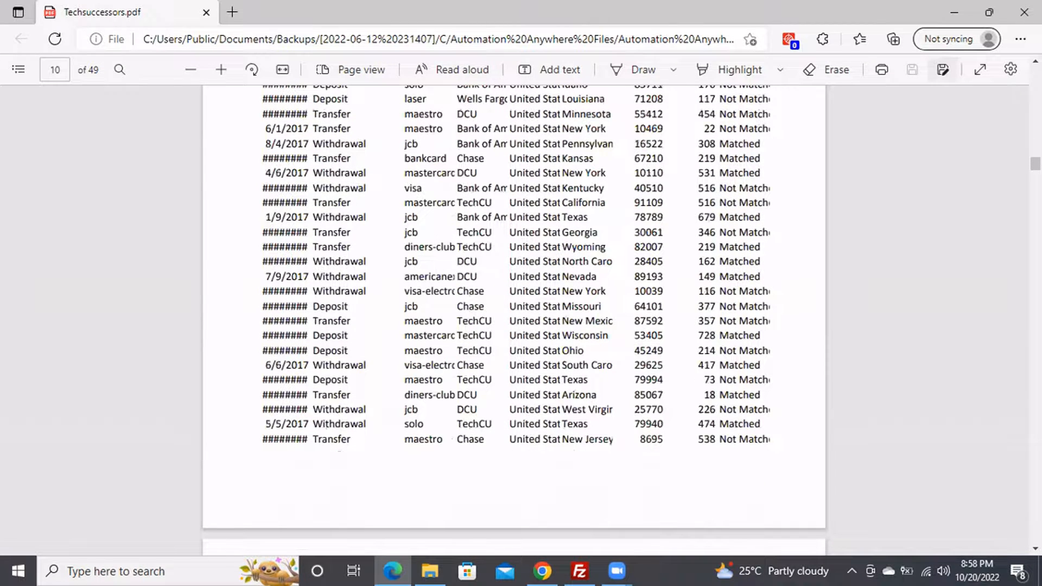
pyautogui.click(1024, 12)
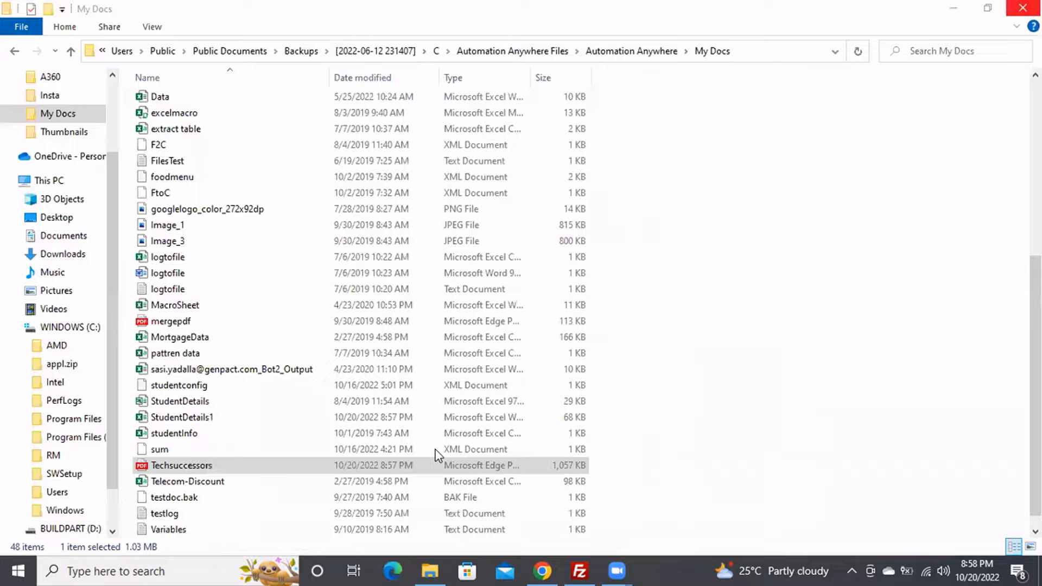
# Return to the Excel_Advanced bot in Chrome, dismiss the run result and add an Excel advanced Create workbook action after the Close action
pyautogui.click(544, 570)
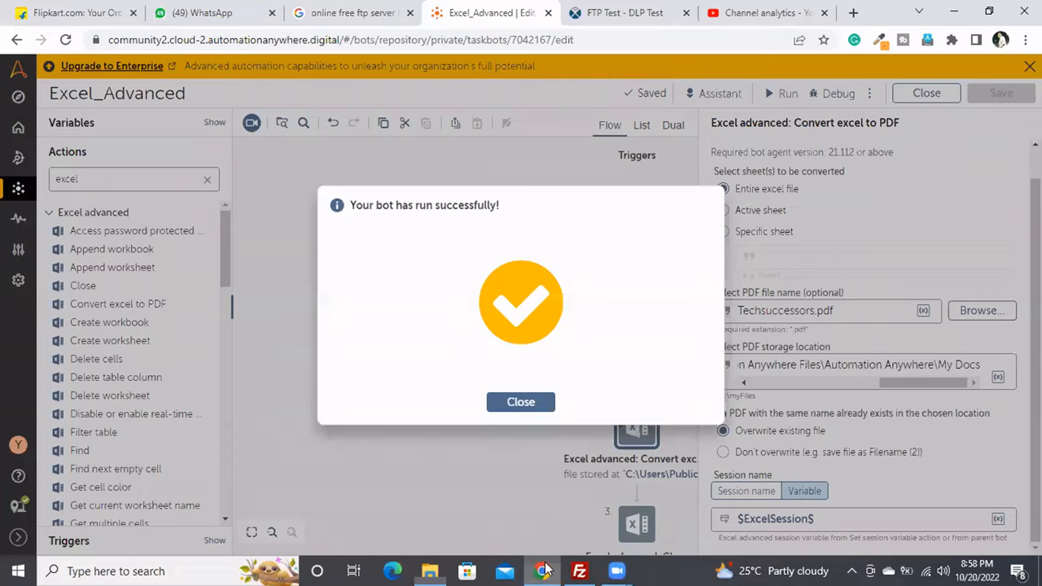
pyautogui.click(543, 405)
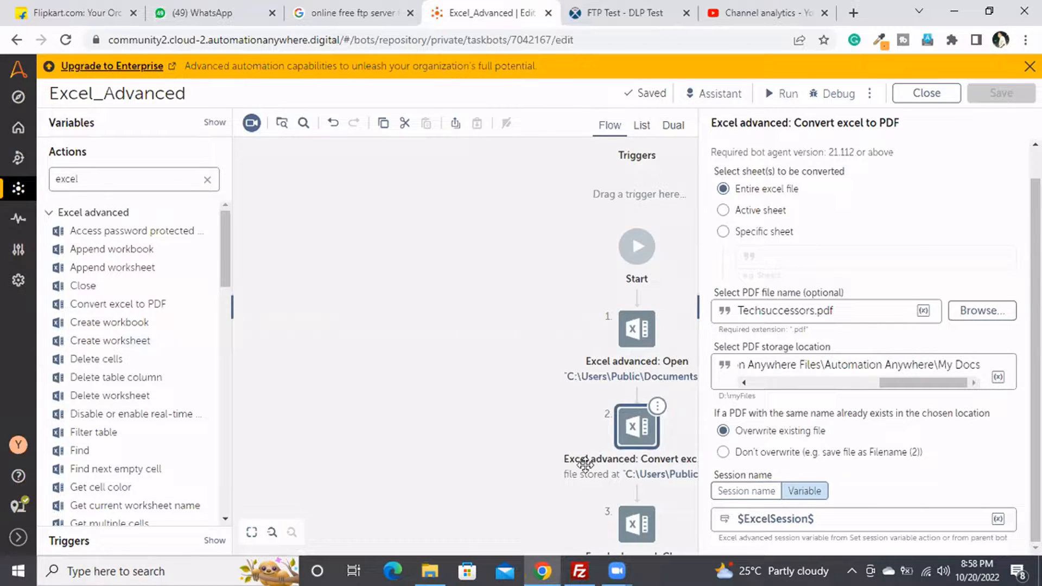
pyautogui.scroll(-5, 585, 465)
pyautogui.scroll(3, 585, 464)
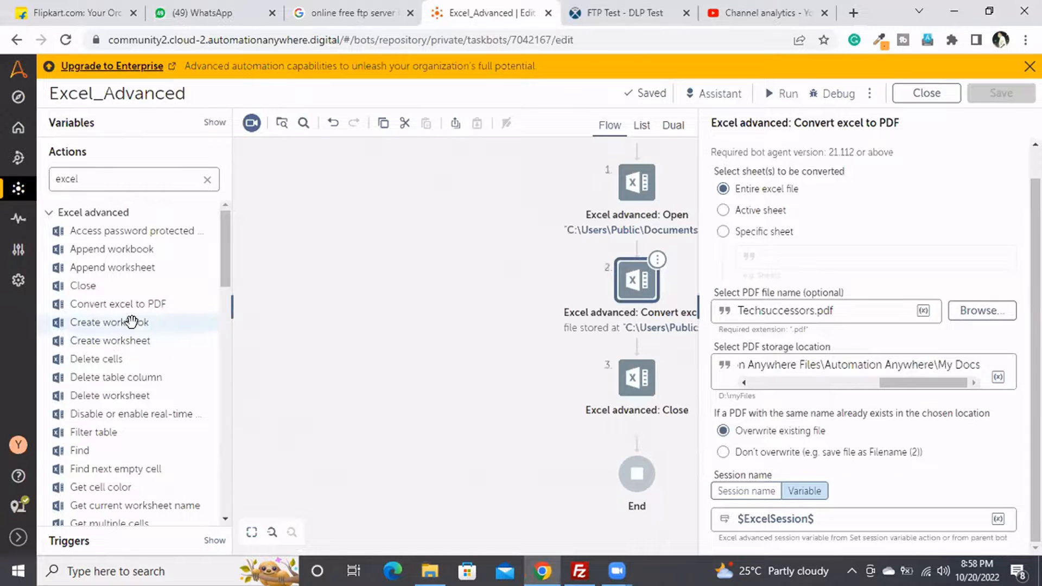
pyautogui.moveTo(131, 325); pyautogui.dragTo(650, 439)
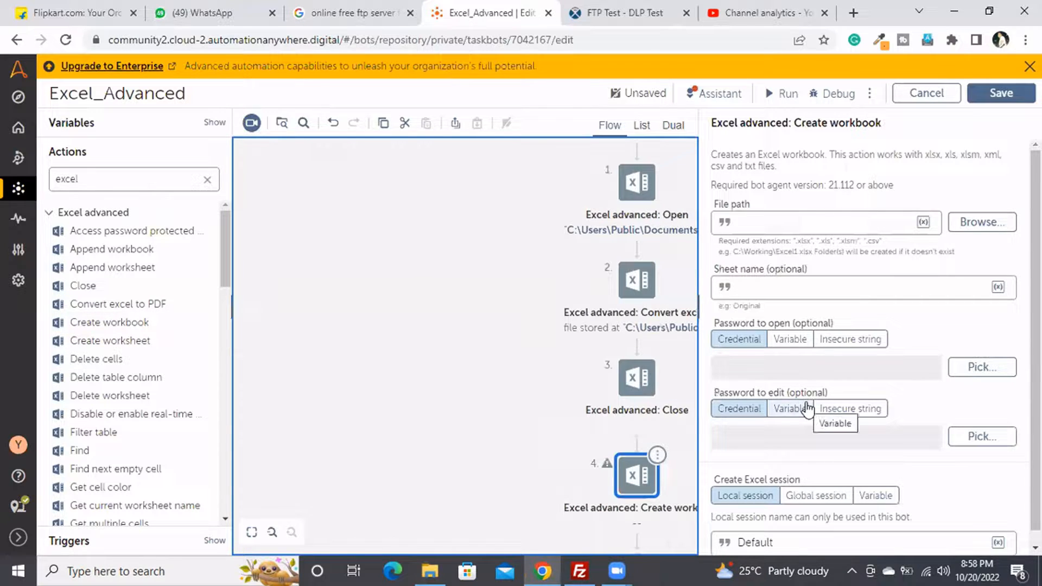
# Set the Create workbook file path to the copied My Docs folder path, ending in the file name Techsuccessors.xlsx
pyautogui.click(829, 224)
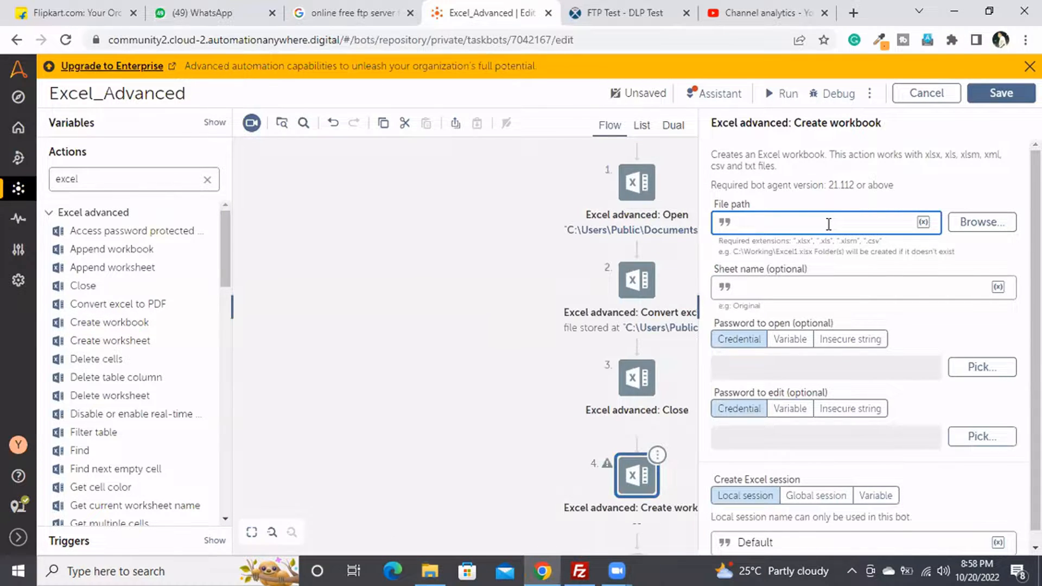
pyautogui.hotkey('ctrl', 'v')
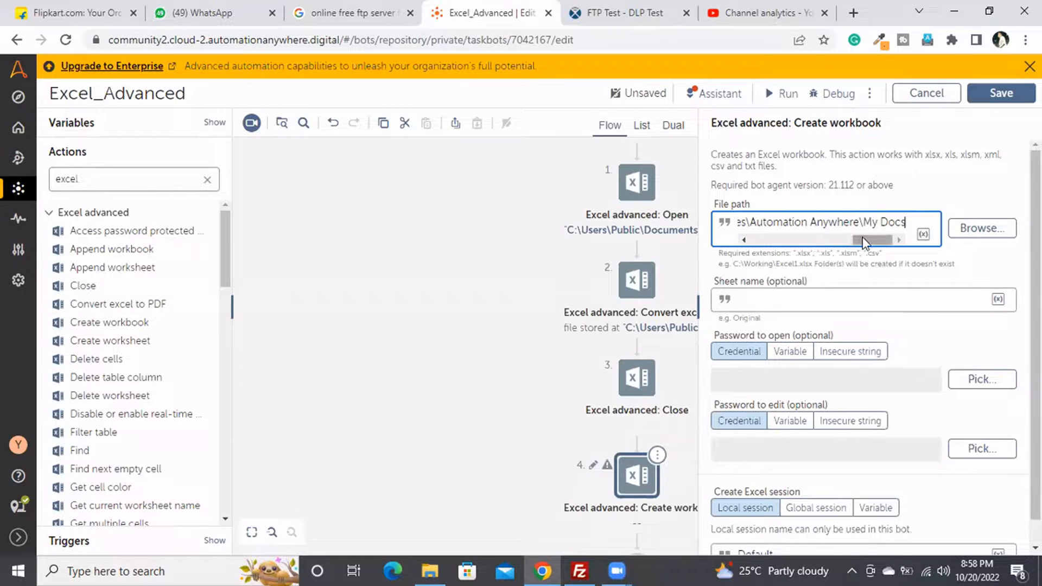
pyautogui.write('\\')
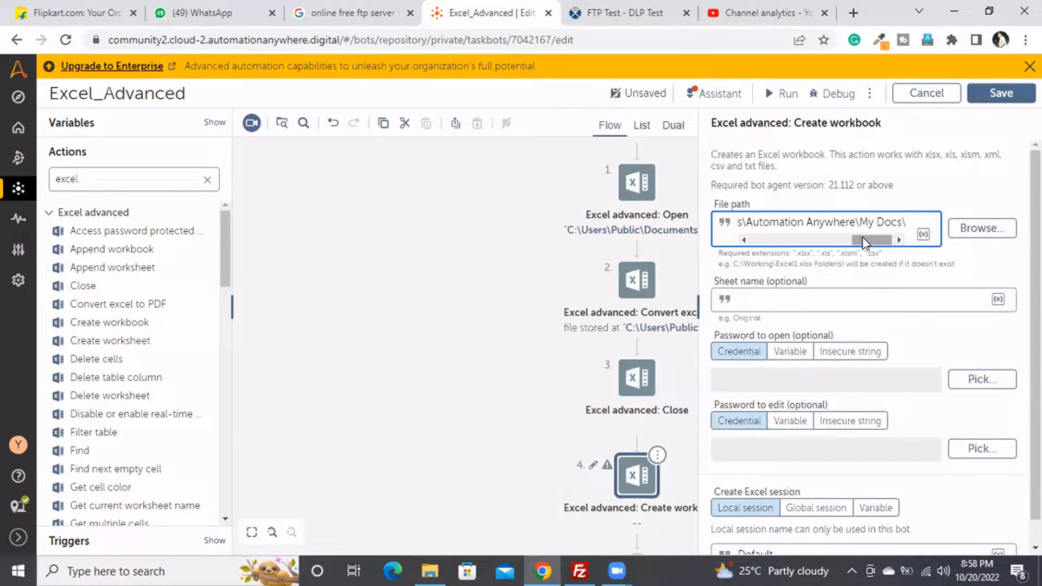
pyautogui.write('T')
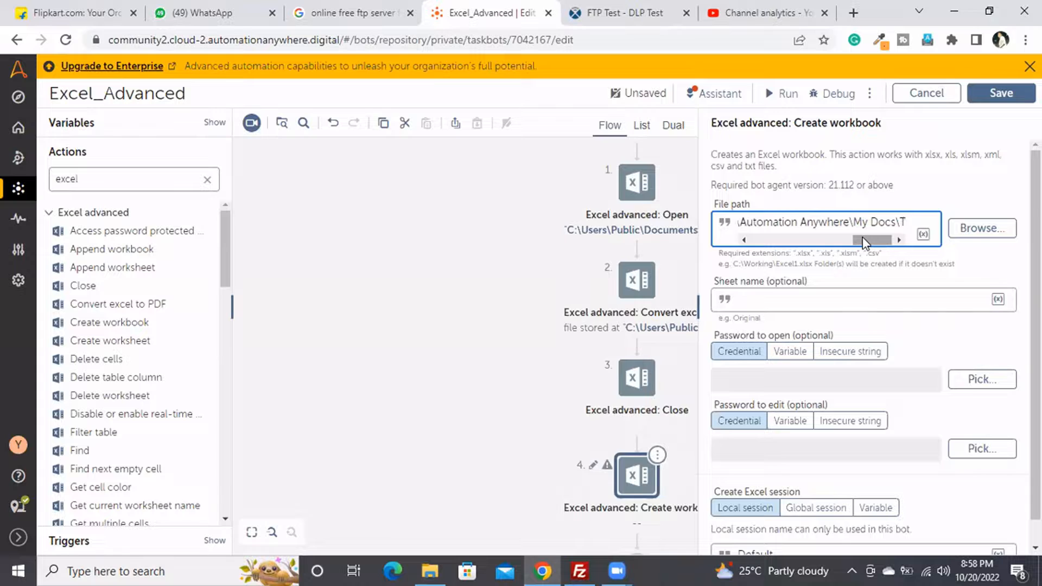
pyautogui.write('echsuccessors')
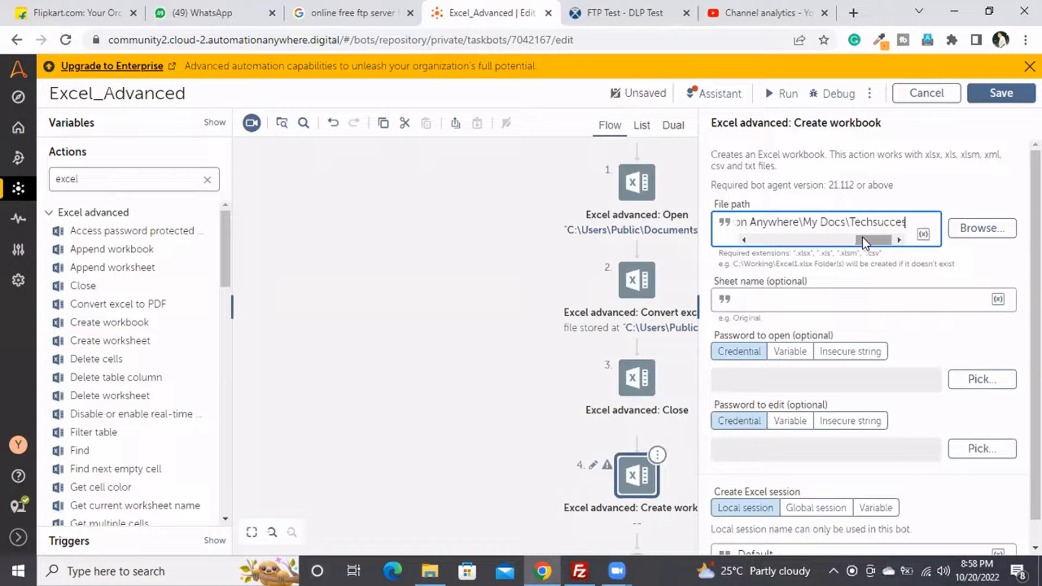
pyautogui.write('.xls')
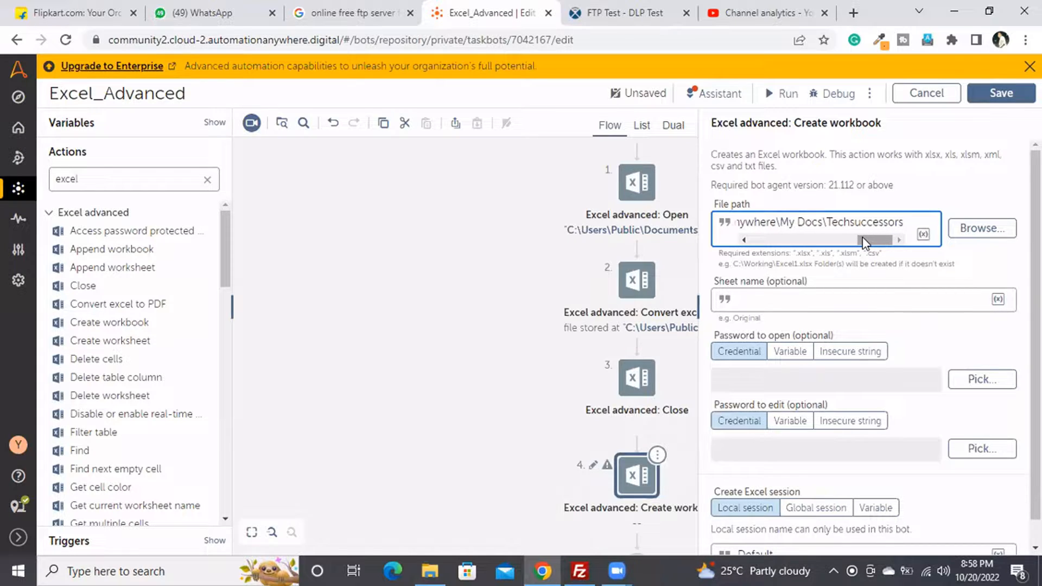
pyautogui.write('x')
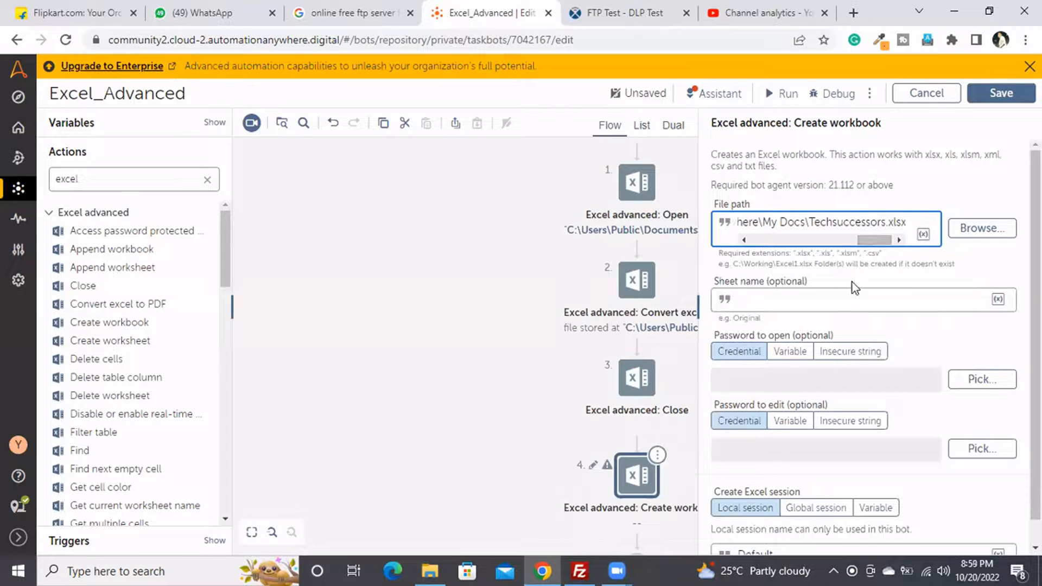
# Set the new workbook's sheet name to TechSuccessors and name its local Excel session Excel
pyautogui.click(806, 301)
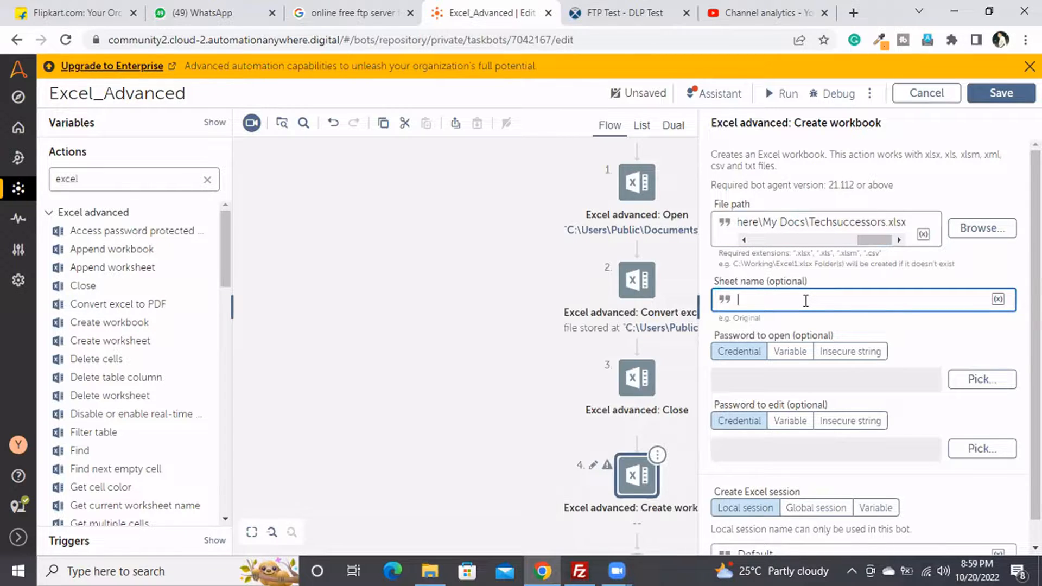
pyautogui.write('TechSuccessors')
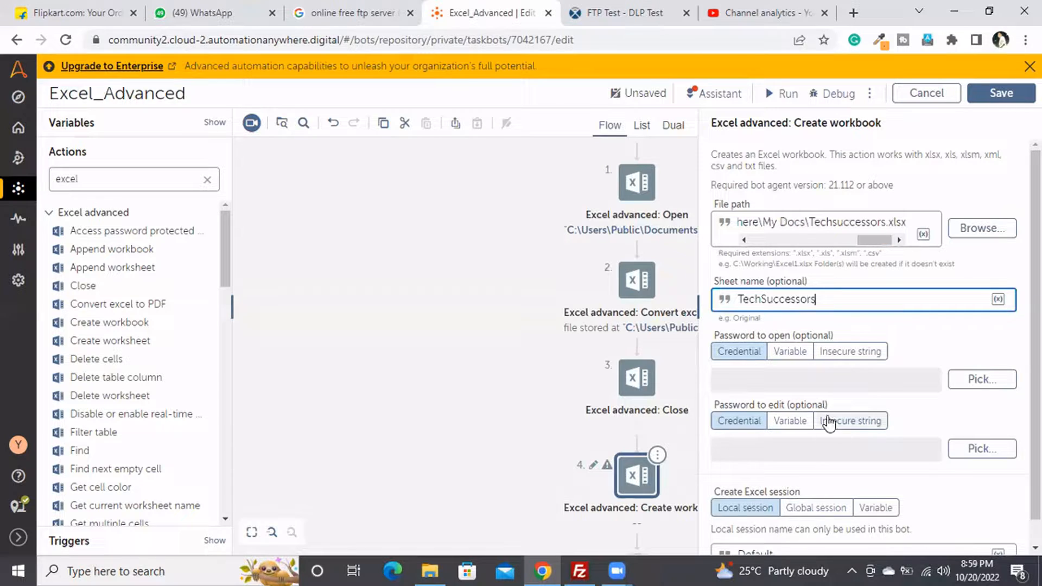
pyautogui.scroll(-1, 828, 422)
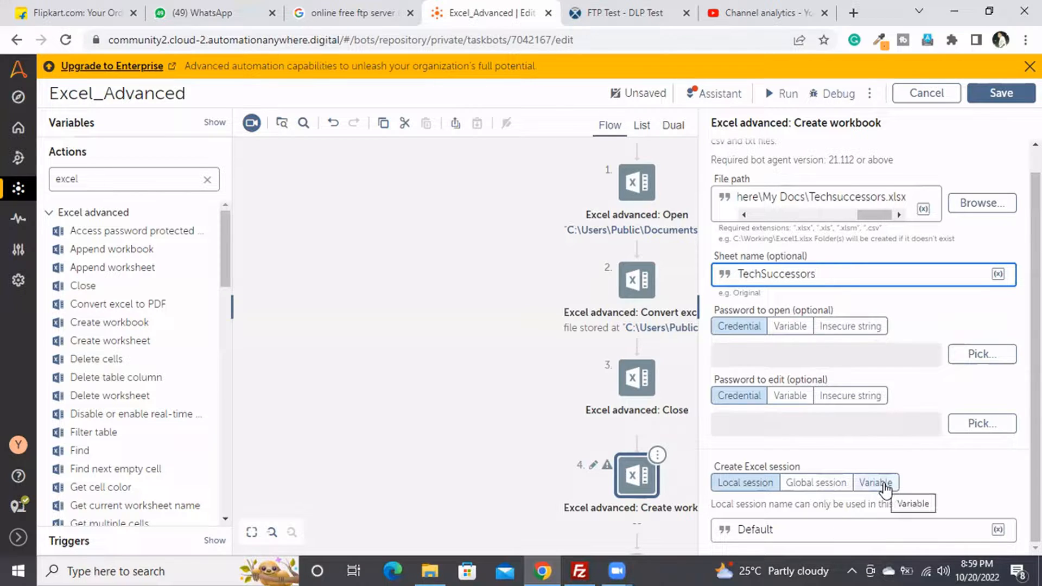
pyautogui.click(788, 529)
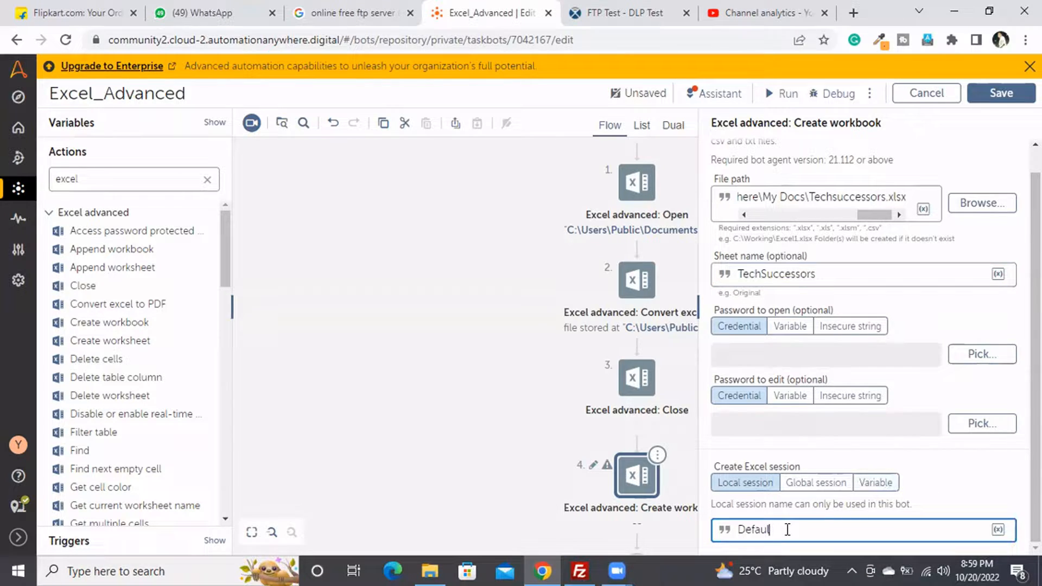
pyautogui.press('BackSpace')
pyautogui.press('BackSpace')
pyautogui.press('BackSpace')
pyautogui.press('BackSpace')
pyautogui.press('BackSpace')
pyautogui.press('BackSpace')
pyautogui.write('Excel')
# Run the bot starting from the Create workbook action in the flow
pyautogui.click(658, 455)
pyautogui.rightClick(662, 458)
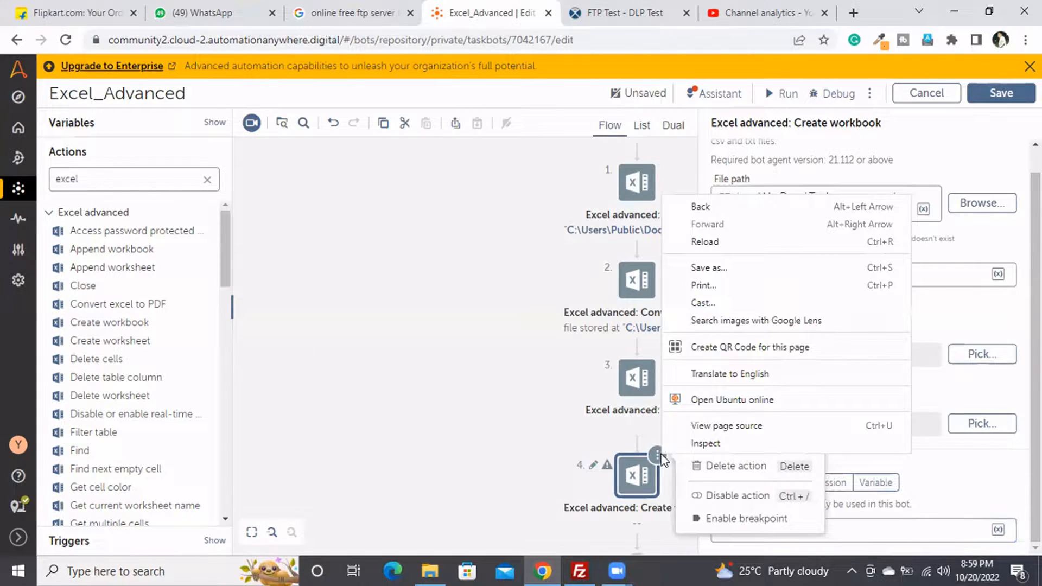
pyautogui.click(653, 455)
pyautogui.click(653, 455)
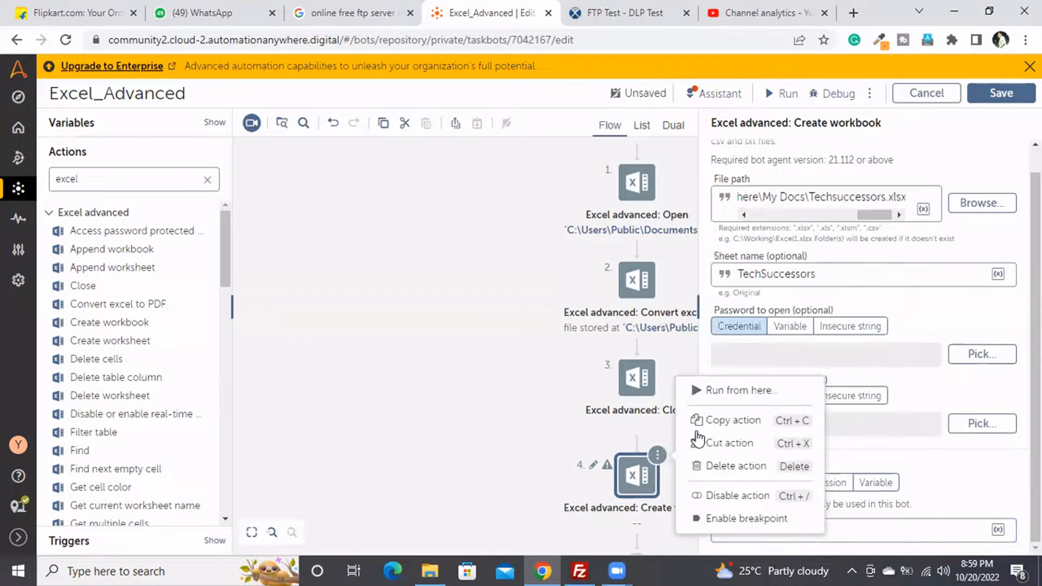
pyautogui.click(738, 392)
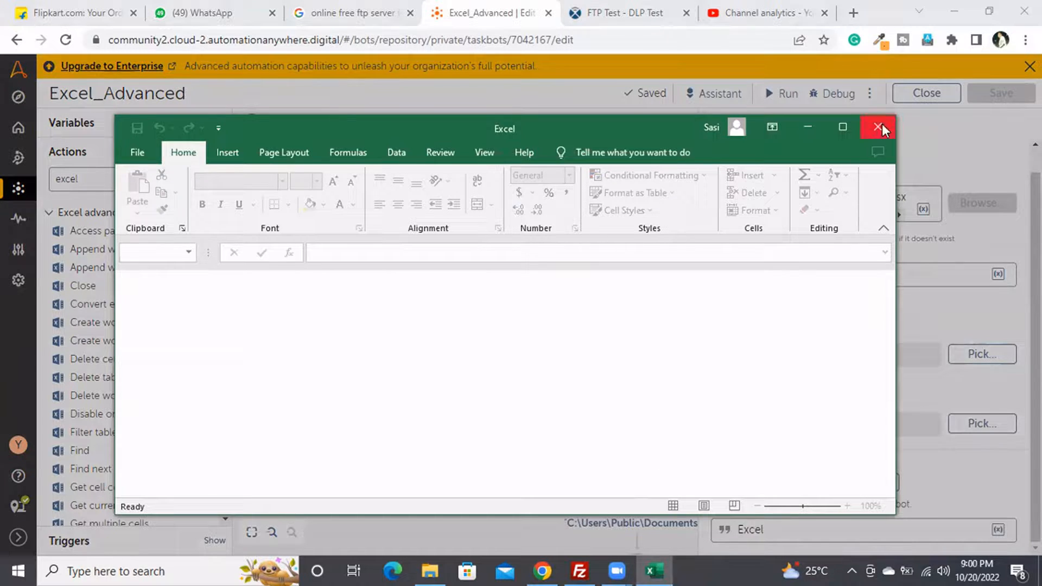
# Switch to File Explorer, refresh the My Docs folder and look for the Techsuccessors workbook
pyautogui.click(430, 571)
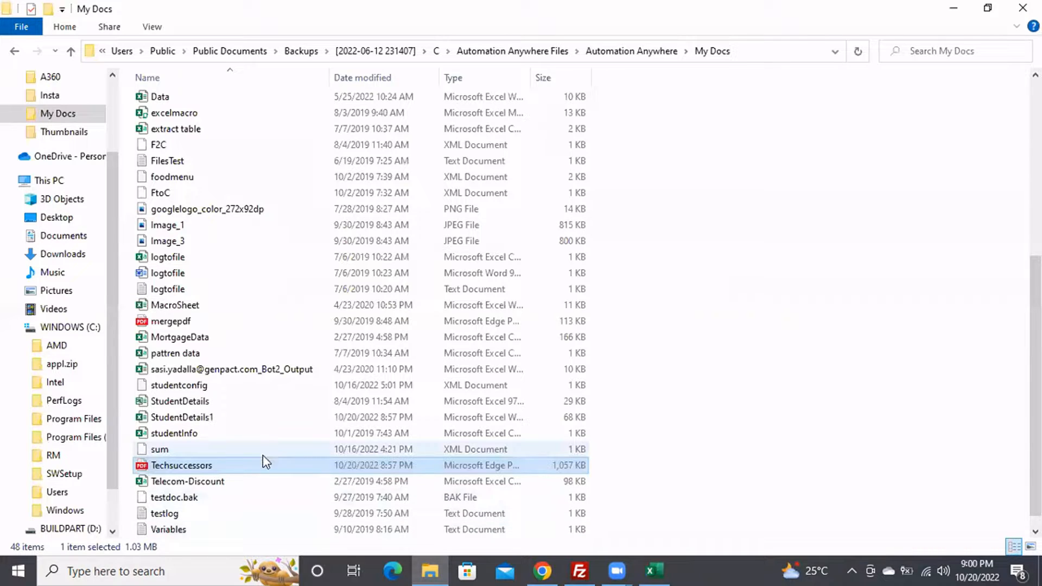
pyautogui.scroll(-1, 259, 464)
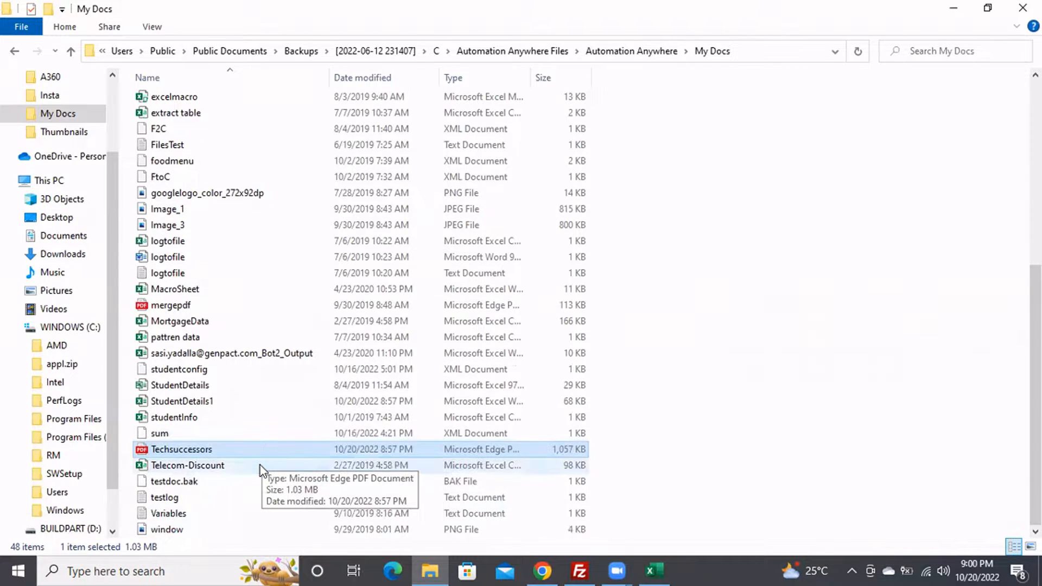
pyautogui.scroll(4, 259, 465)
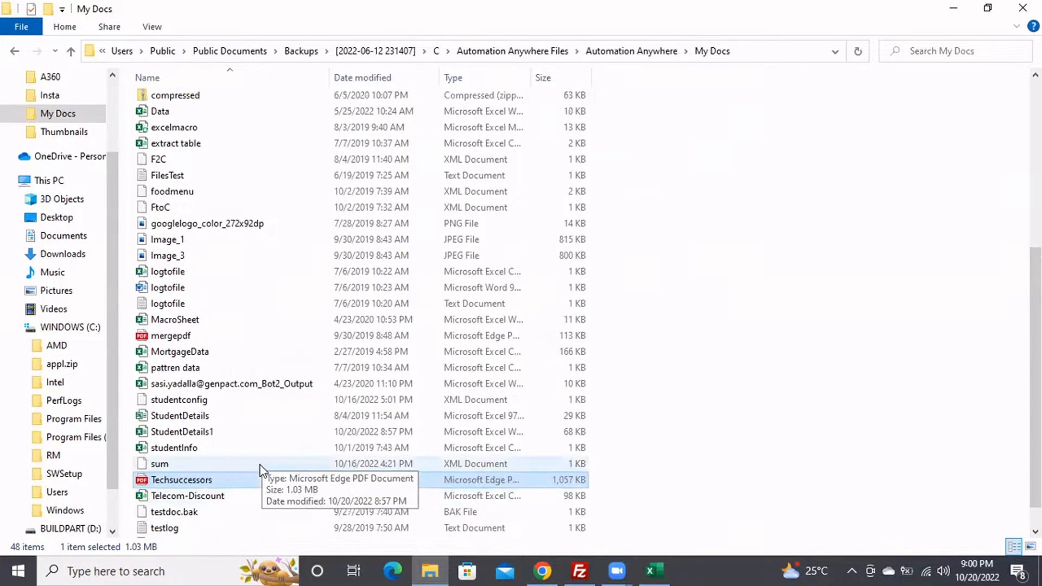
pyautogui.rightClick(751, 354)
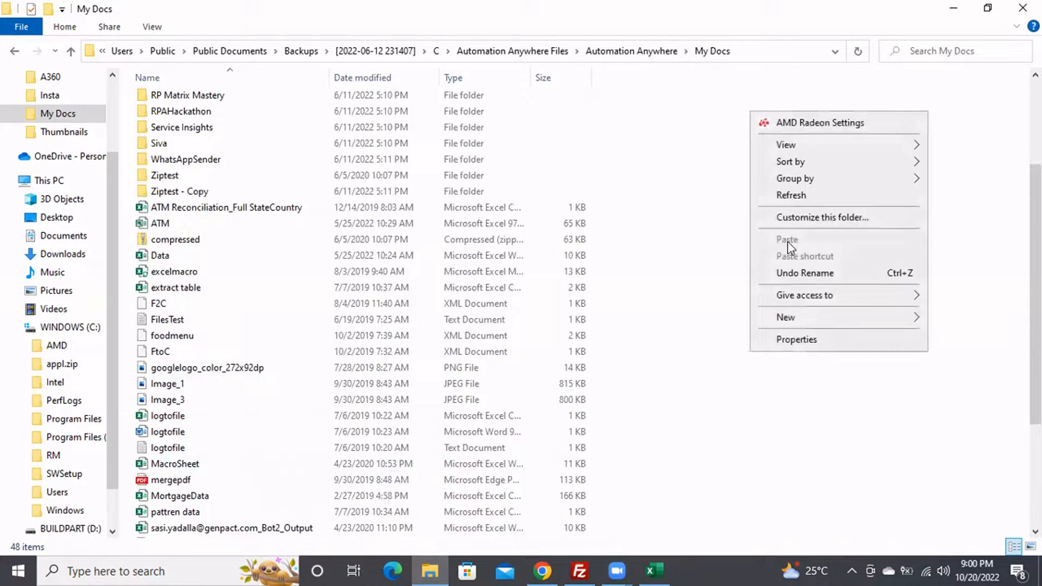
pyautogui.click(795, 197)
pyautogui.scroll(-7, 345, 405)
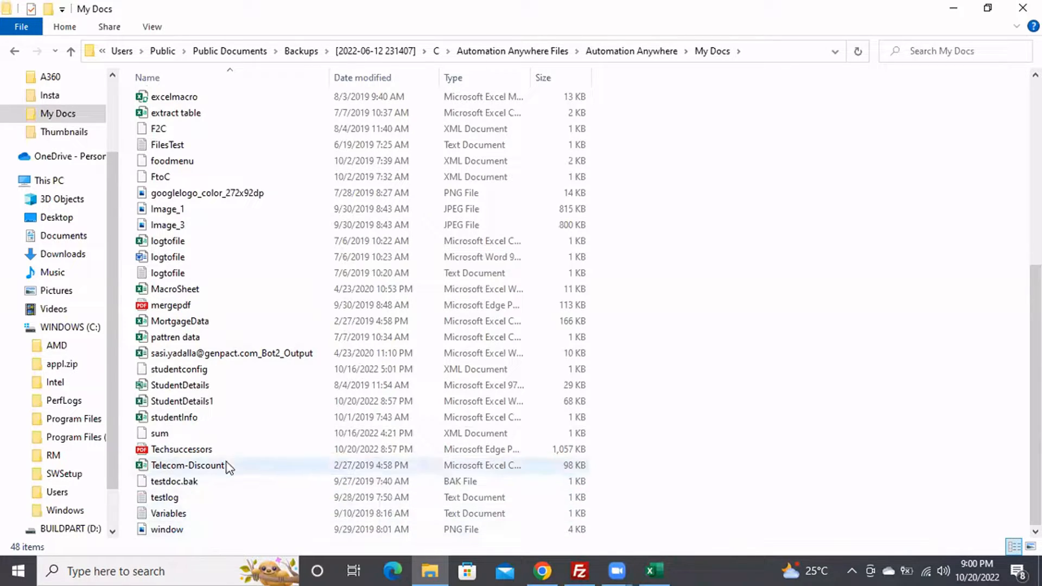
pyautogui.click(240, 402)
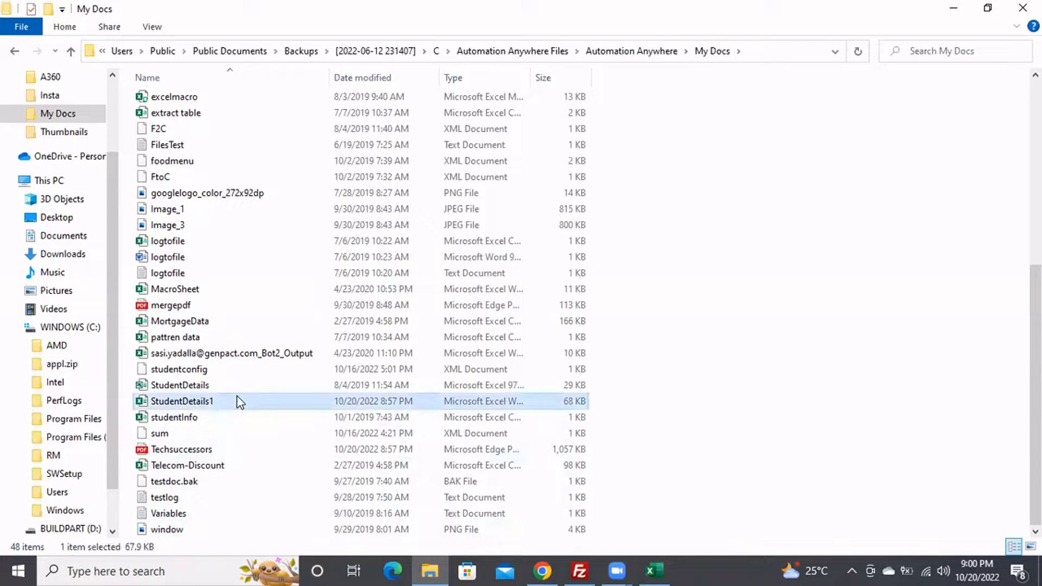
pyautogui.press('t')
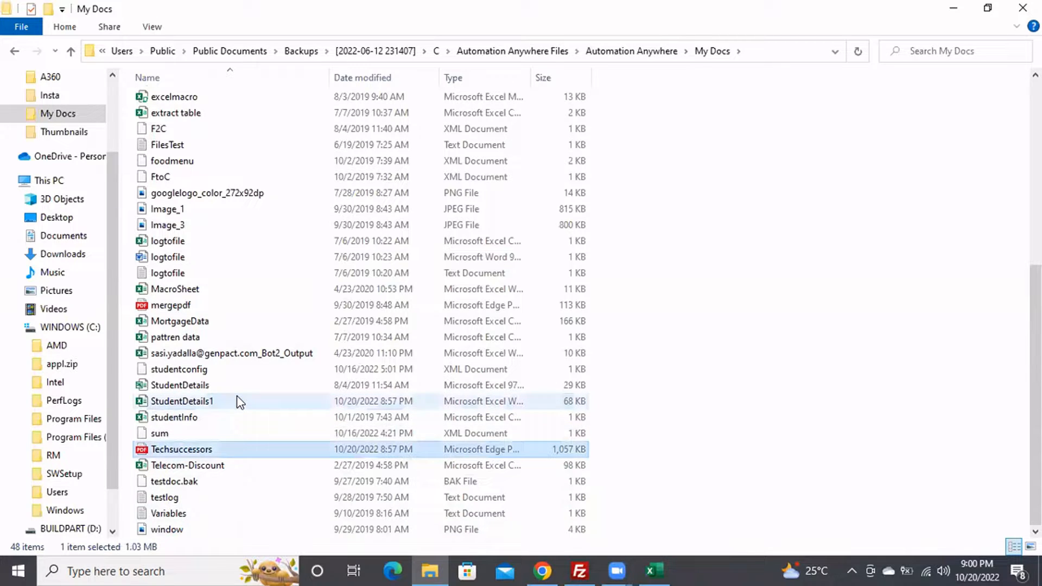
pyautogui.press('t')
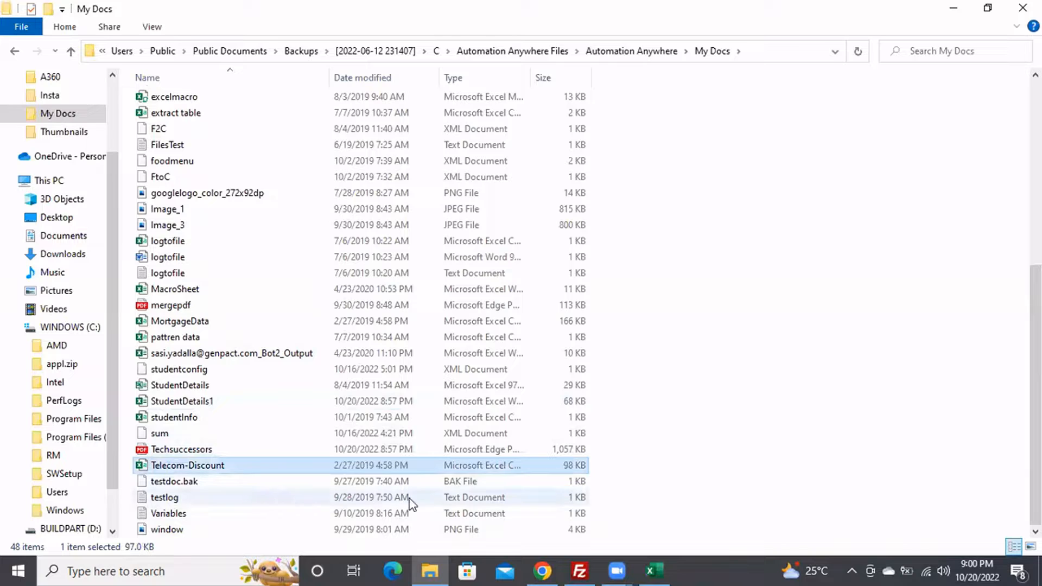
# Close the empty Excel window, return to the bot editor in Chrome and dismiss the error dialog
pyautogui.click(655, 570)
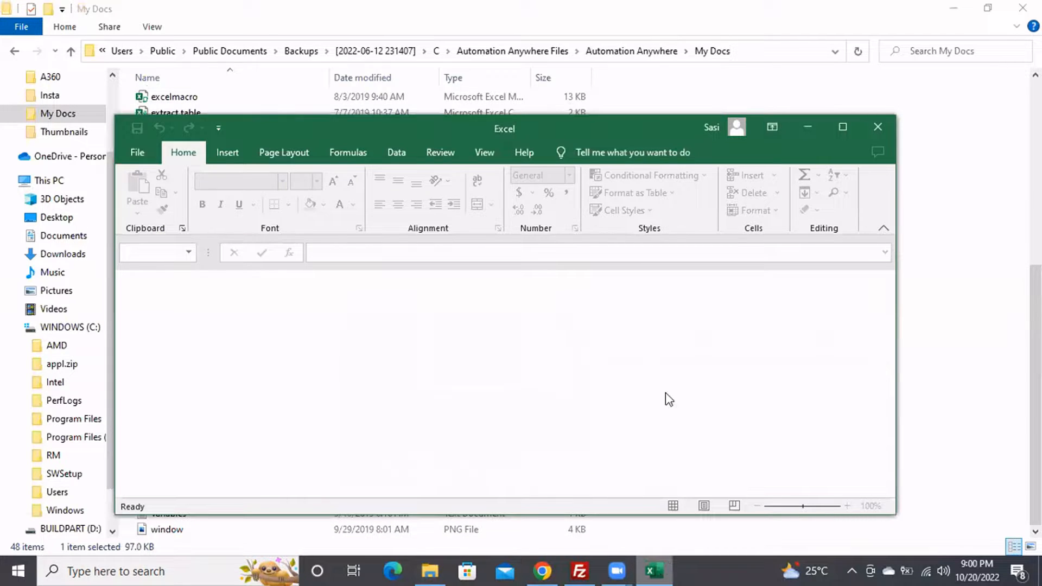
pyautogui.click(868, 132)
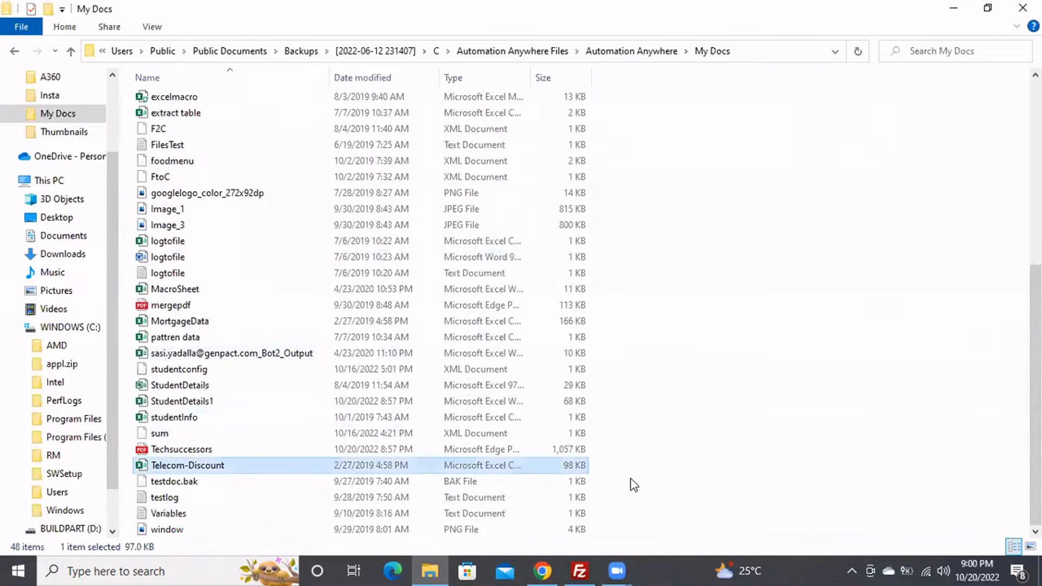
pyautogui.click(543, 570)
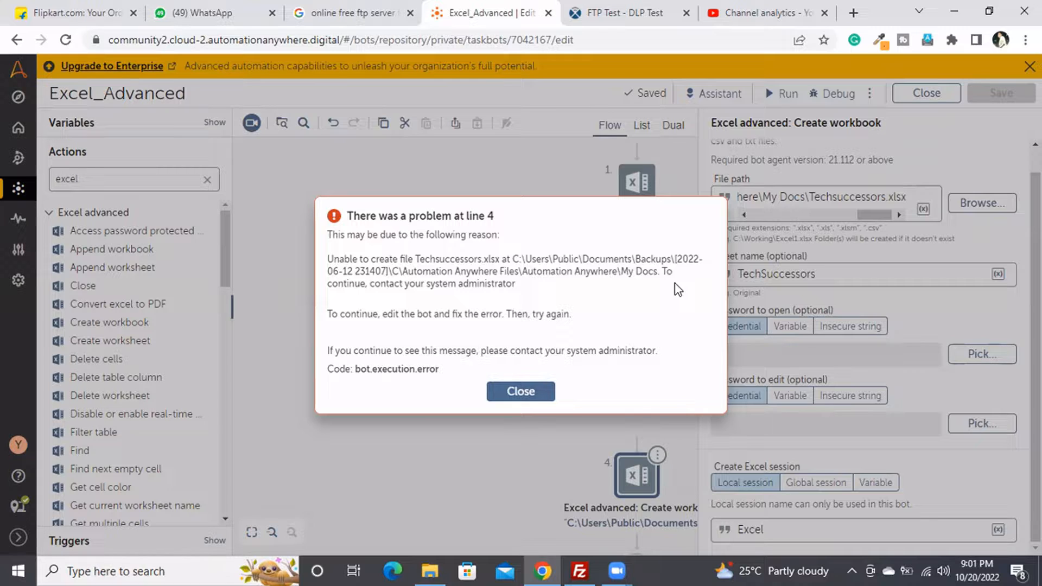
pyautogui.click(521, 391)
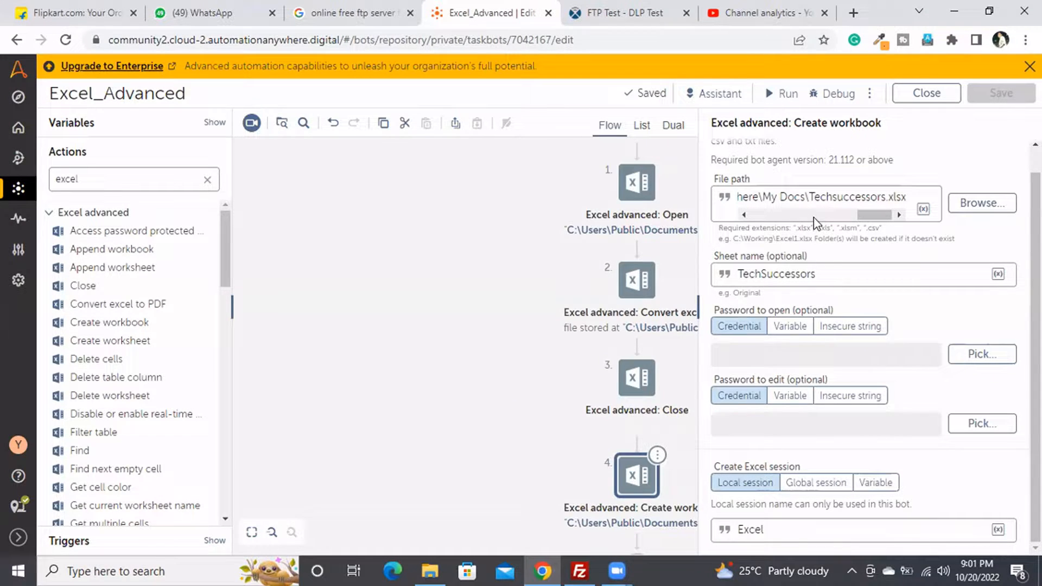
# Copy the Downloads folder path from the upload text file's properties in File Explorer, and return to the bot editor in Chrome
pyautogui.click(429, 569)
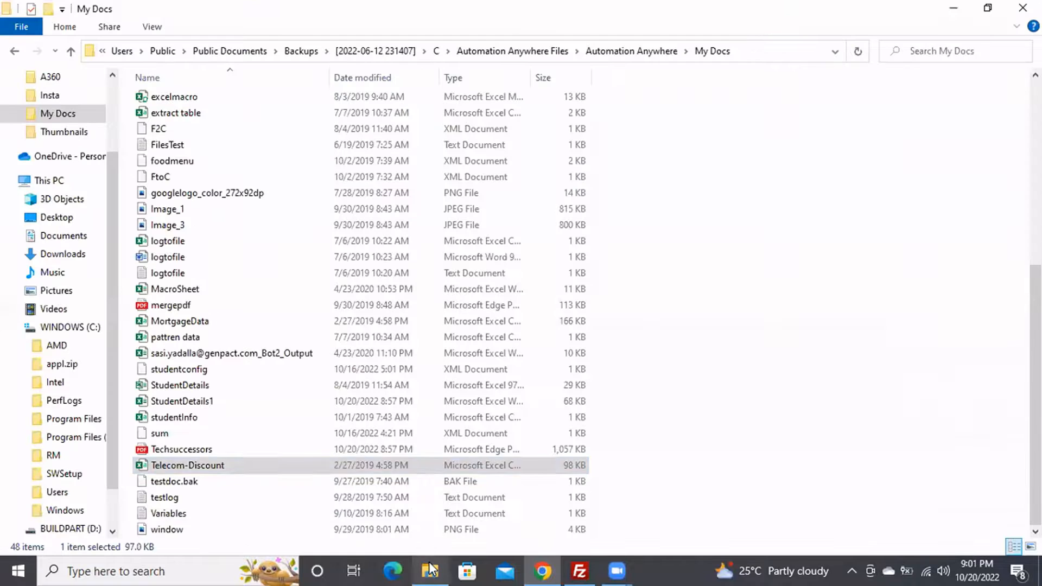
pyautogui.scroll(2, 69, 121)
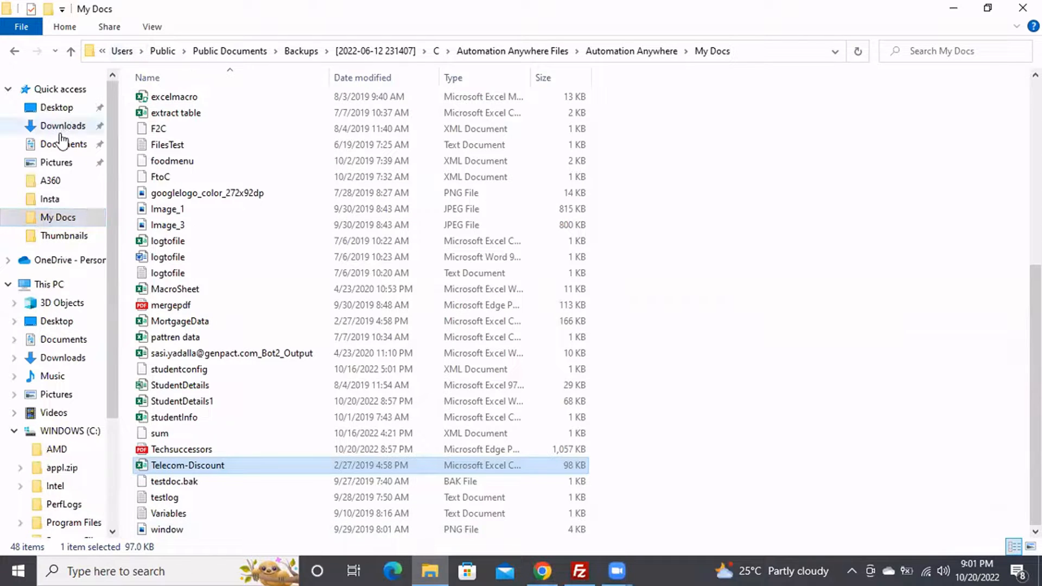
pyautogui.click(62, 128)
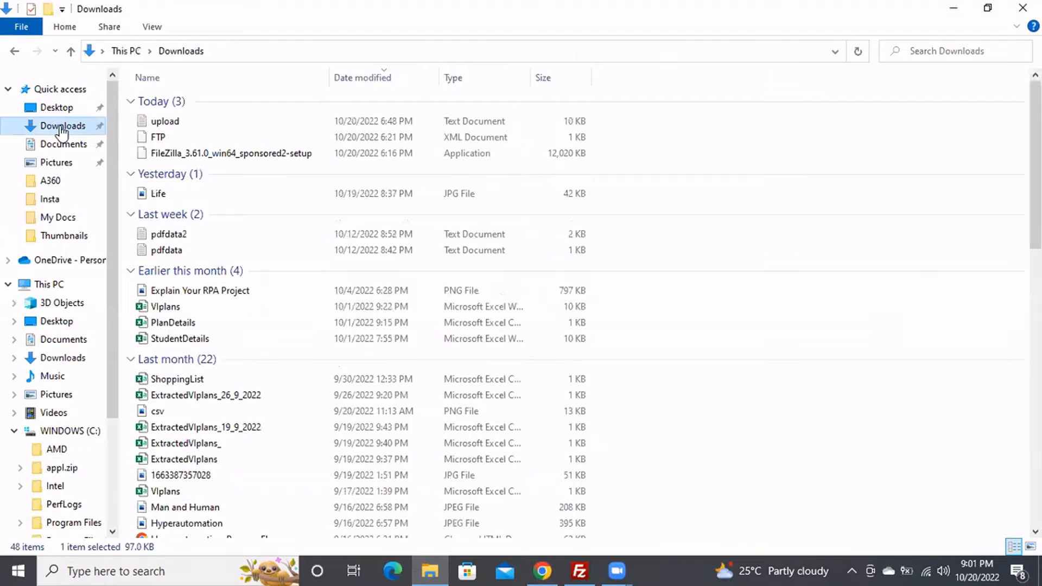
pyautogui.click(333, 49)
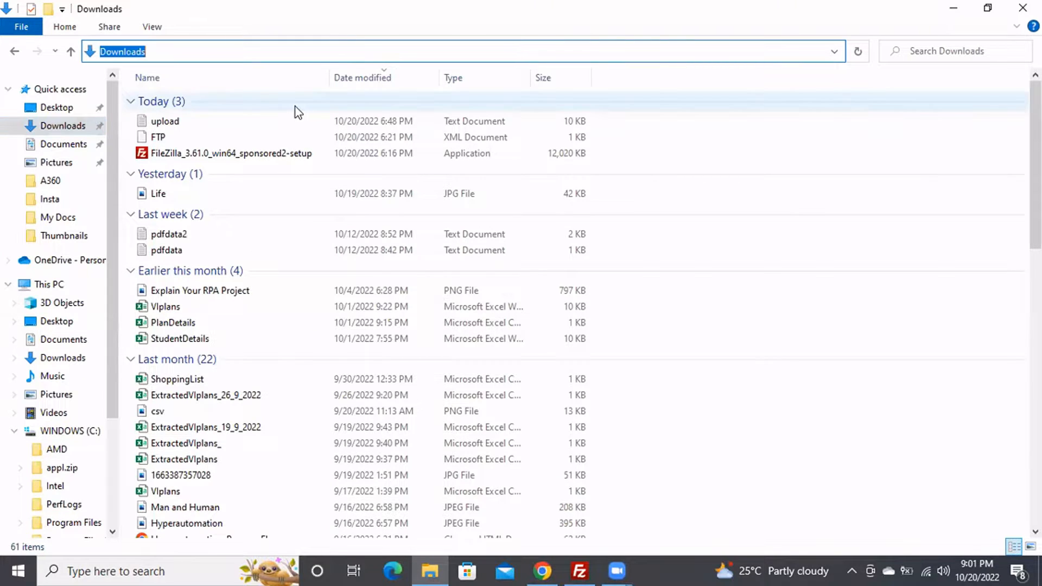
pyautogui.click(294, 124)
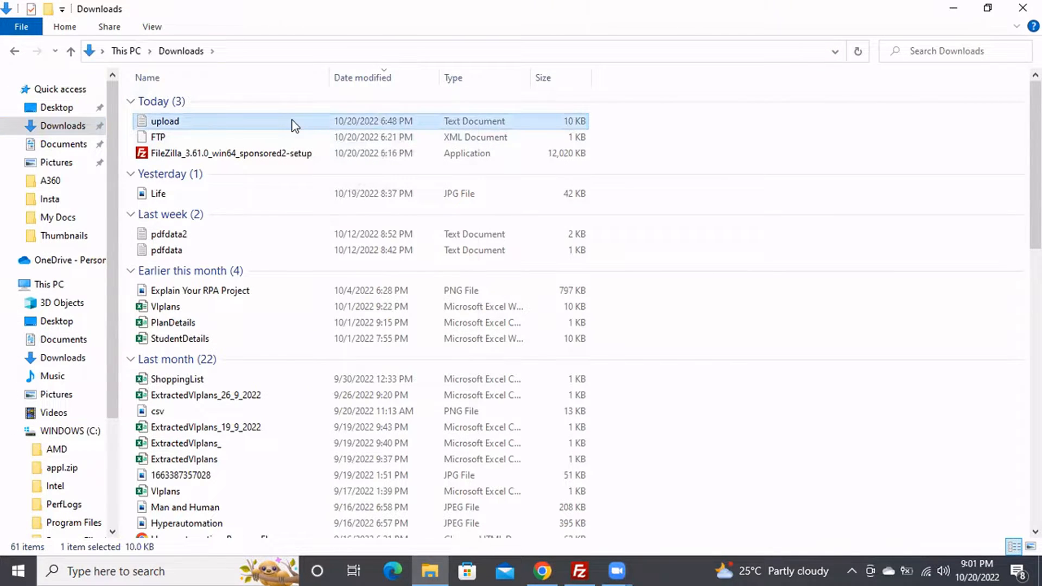
pyautogui.rightClick(292, 121)
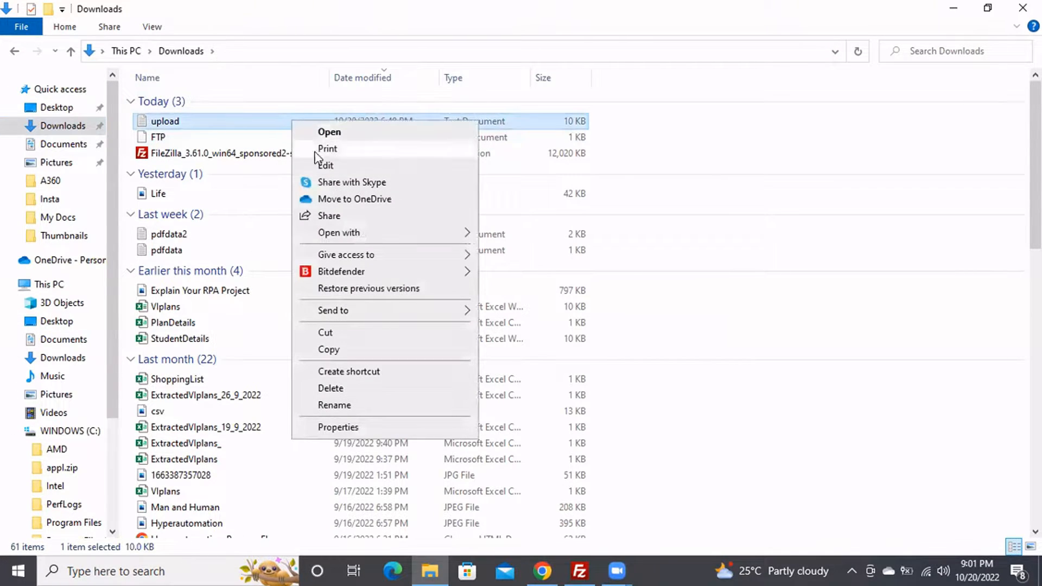
pyautogui.click(337, 427)
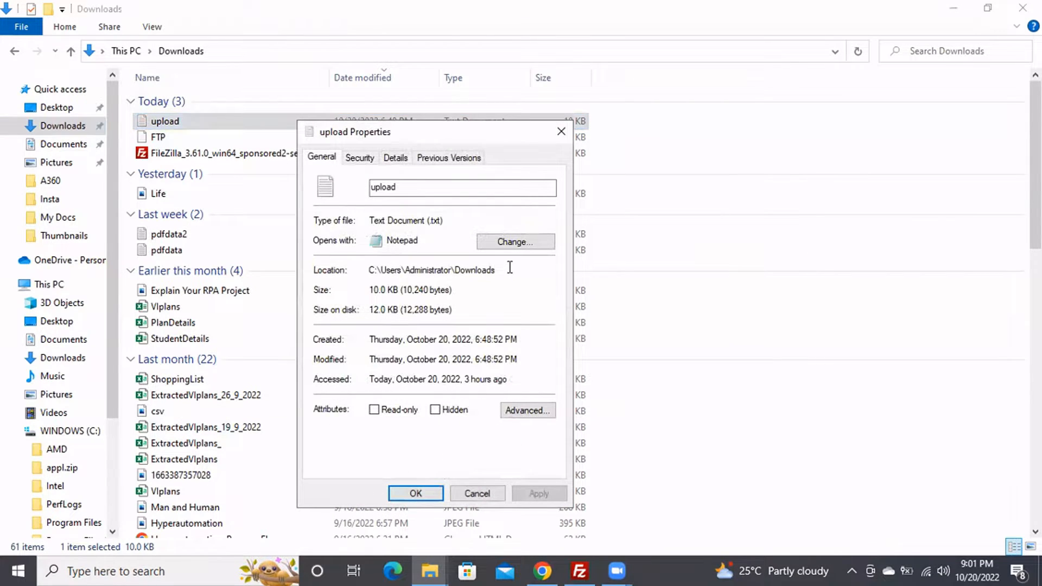
pyautogui.moveTo(510, 268); pyautogui.dragTo(345, 280)
pyautogui.hotkey('ctrl', 'c')
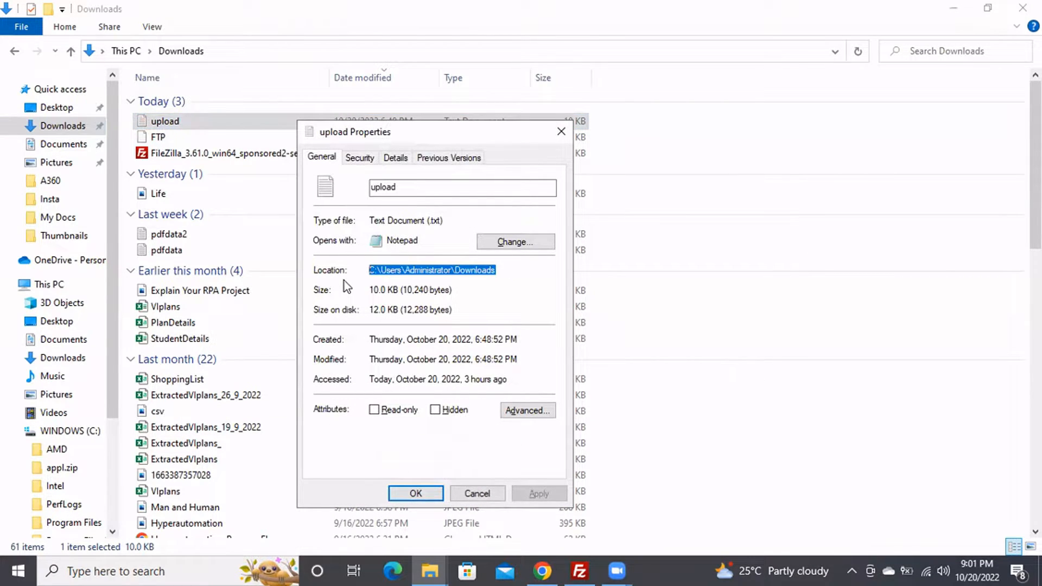
pyautogui.press('Escape')
pyautogui.click(535, 570)
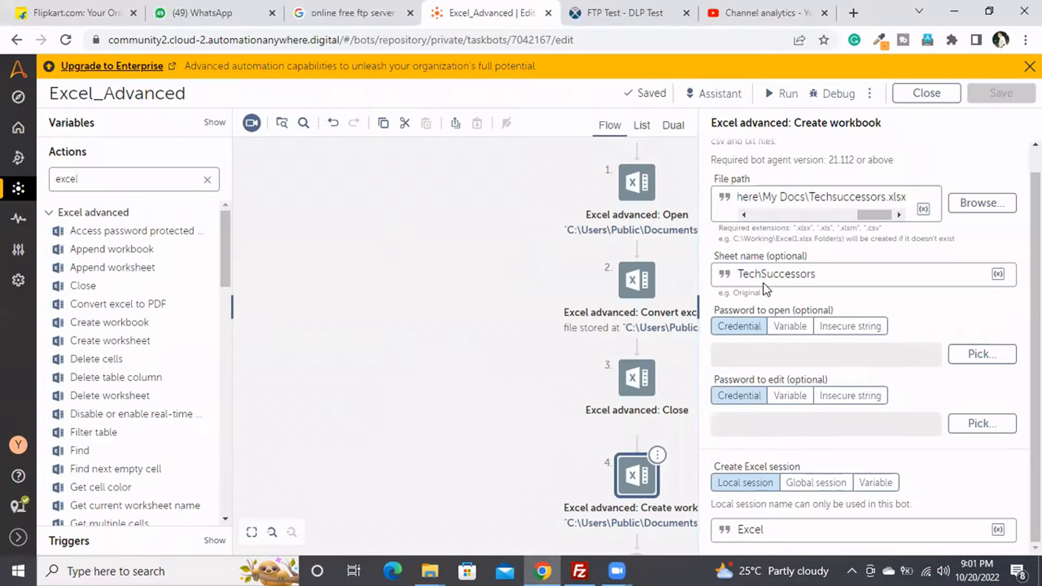
# Replace the folder part of the Create workbook file path with C:\Users\Administrator\Downloads, keeping \Techsuccessors.xlsx as the file name
pyautogui.click(806, 197)
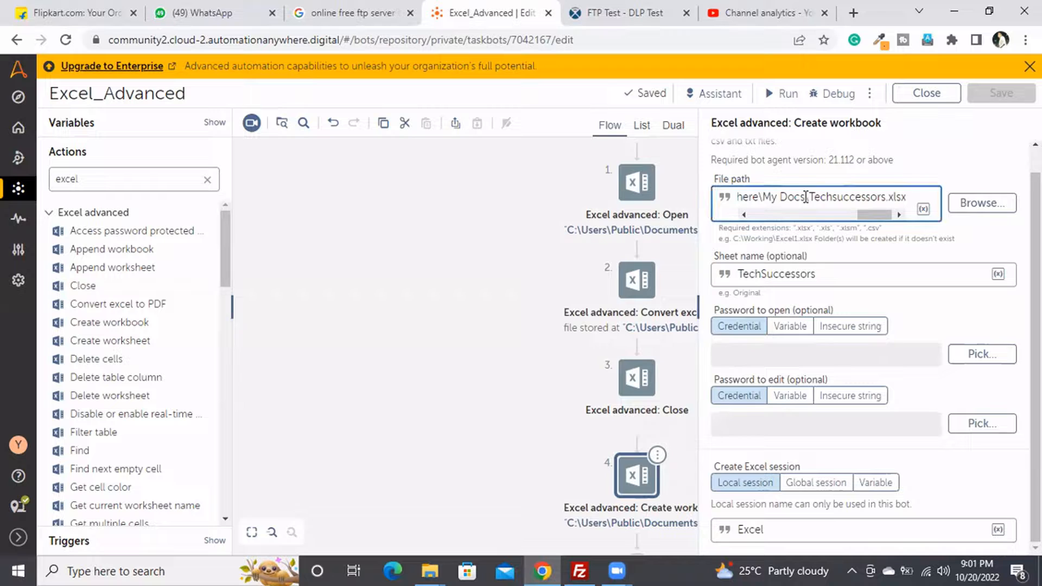
pyautogui.press('BackSpace')
pyautogui.press('BackSpace')
pyautogui.press('BackSpace')
pyautogui.press('BackSpace')
pyautogui.press('BackSpace')
pyautogui.press('BackSpace')
pyautogui.press('BackSpace')
pyautogui.press('BackSpace')
pyautogui.press('BackSpace')
pyautogui.press('BackSpace')
pyautogui.press('BackSpace')
pyautogui.press('BackSpace')
pyautogui.press('BackSpace')
pyautogui.press('BackSpace')
pyautogui.press('BackSpace')
pyautogui.press('BackSpace')
pyautogui.press('BackSpace')
pyautogui.press('BackSpace')
pyautogui.press('BackSpace')
pyautogui.press('BackSpace')
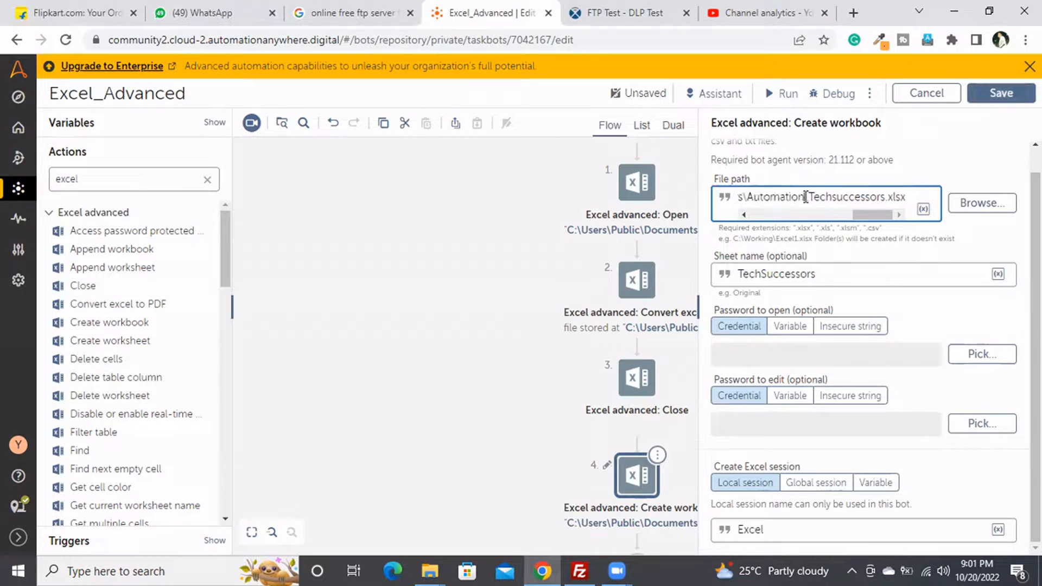
pyautogui.press('BackSpace')
pyautogui.press('BackSpace')
pyautogui.press('BackSpace')
pyautogui.press('BackSpace')
pyautogui.press('BackSpace')
pyautogui.press('BackSpace')
pyautogui.press('BackSpace')
pyautogui.press('BackSpace')
pyautogui.press('BackSpace')
pyautogui.press('BackSpace')
pyautogui.press('BackSpace')
pyautogui.press('BackSpace')
pyautogui.press('BackSpace')
pyautogui.press('BackSpace')
pyautogui.press('BackSpace')
pyautogui.press('BackSpace')
pyautogui.press('BackSpace')
pyautogui.press('BackSpace')
pyautogui.press('BackSpace')
pyautogui.press('BackSpace')
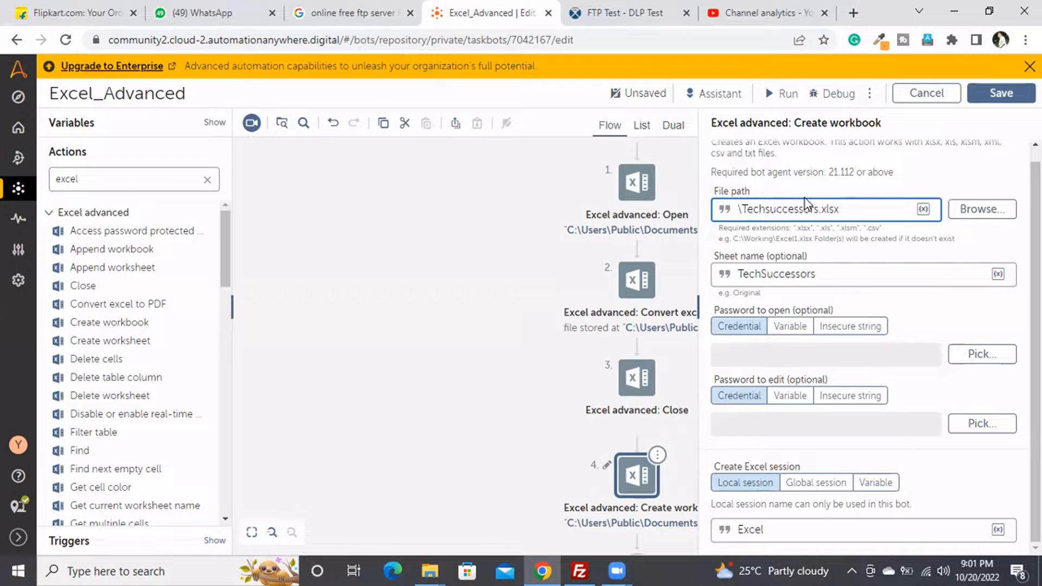
pyautogui.hotkey('ctrl', 'v')
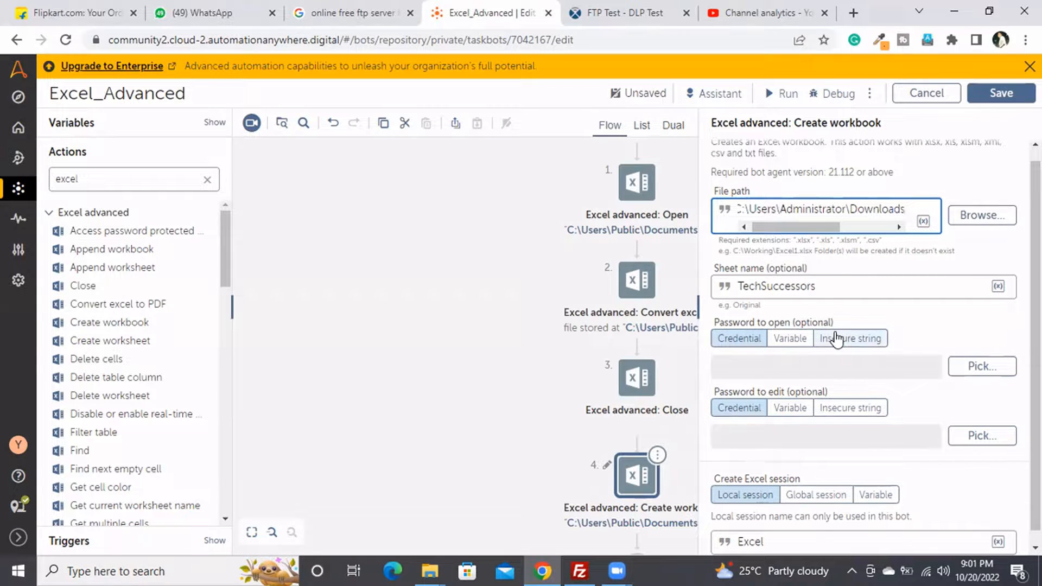
pyautogui.scroll(-1, 838, 339)
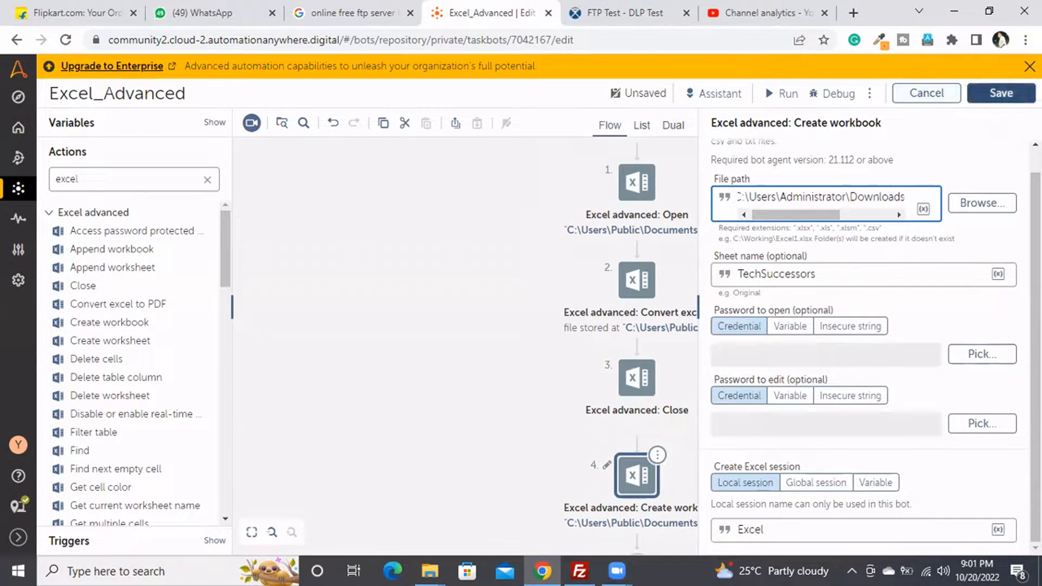
# Run the bot, close the Techsuccessors workbook it creates, and dismiss the run message
pyautogui.click(786, 98)
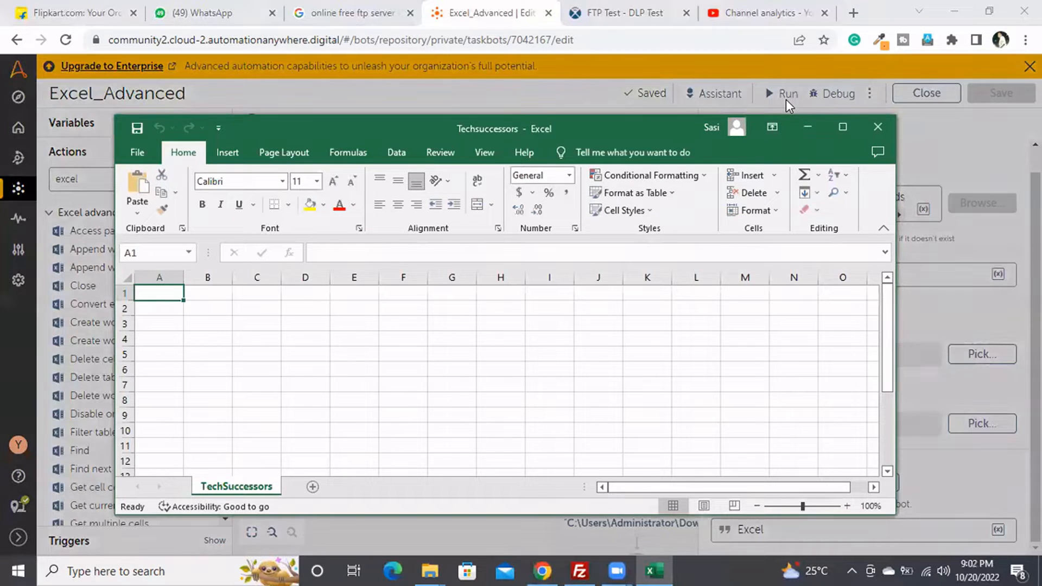
pyautogui.click(888, 129)
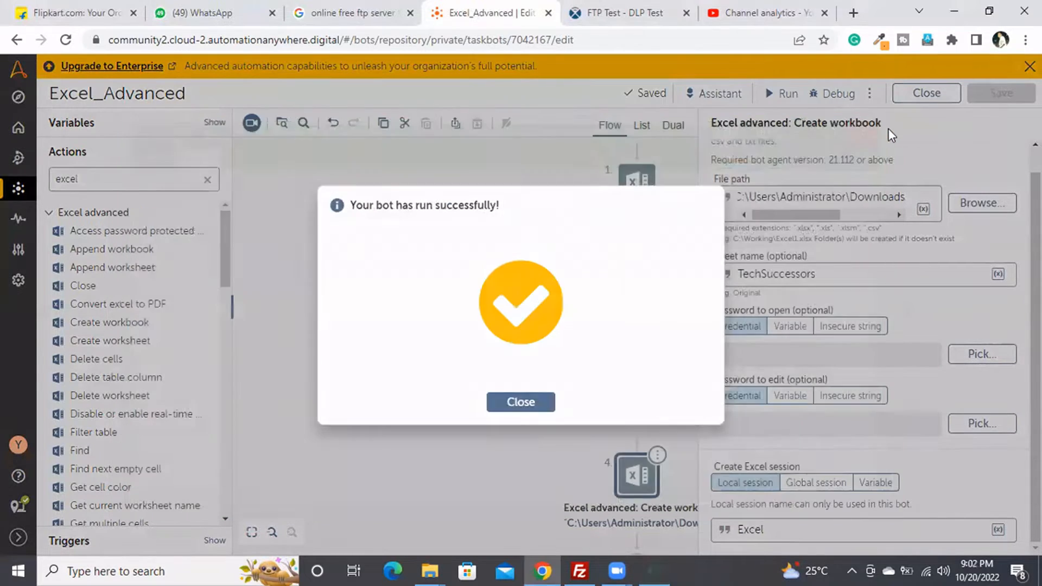
pyautogui.click(530, 405)
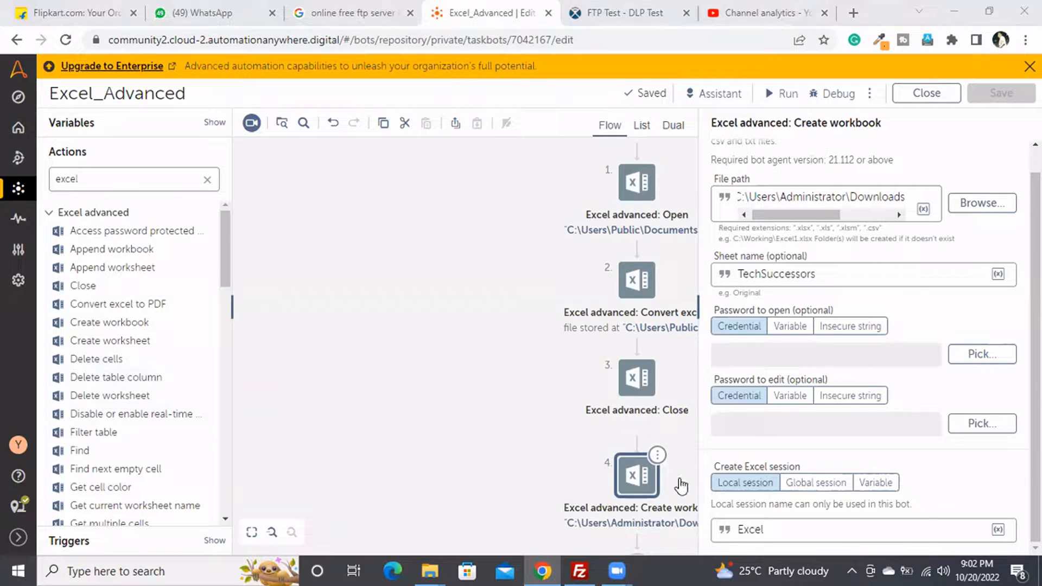
# Delete the Create workbook and Convert excel to PDF actions from the flow
pyautogui.click(657, 456)
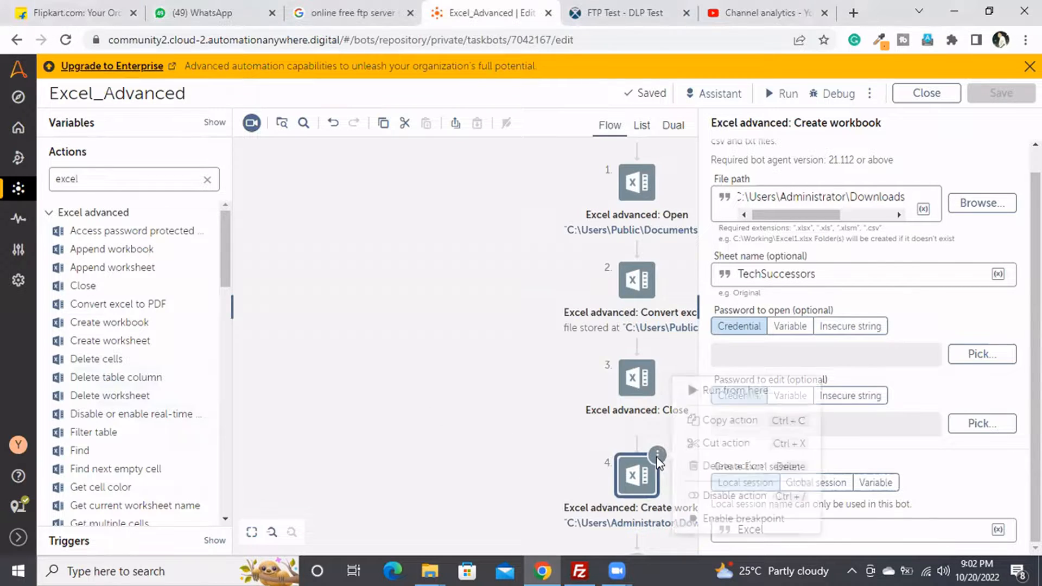
pyautogui.click(723, 466)
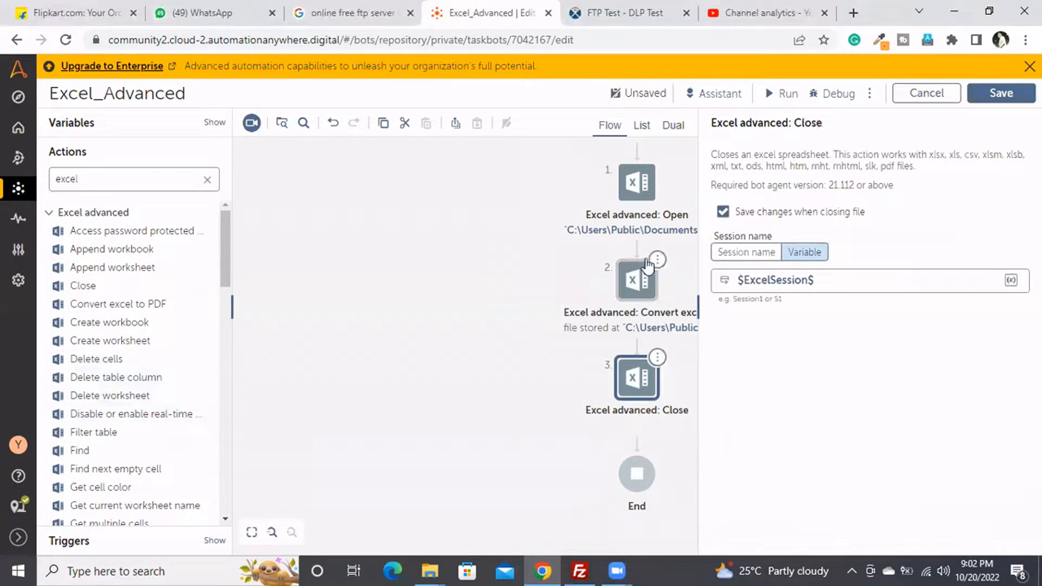
pyautogui.click(658, 260)
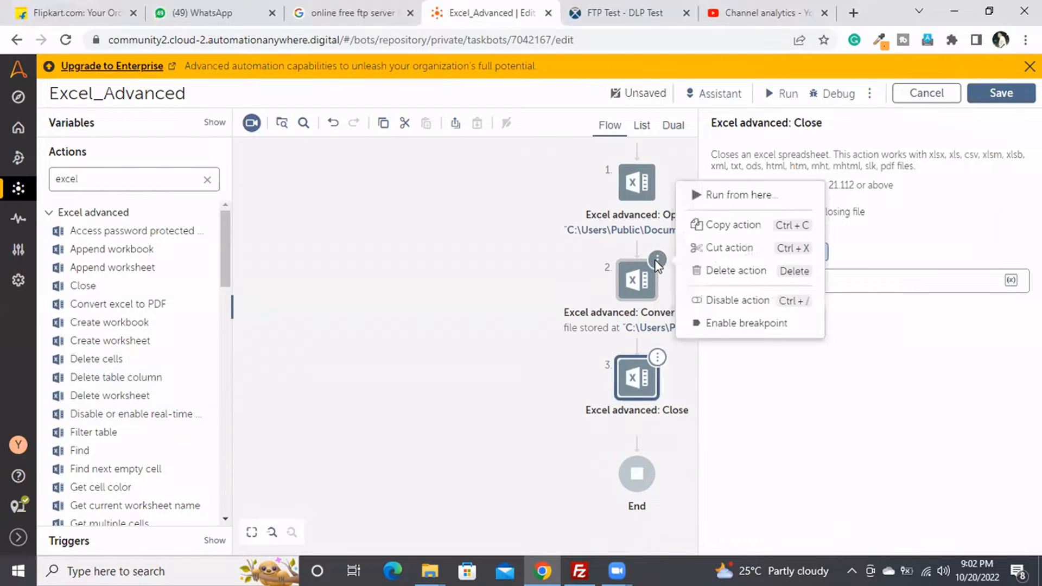
pyautogui.click(718, 274)
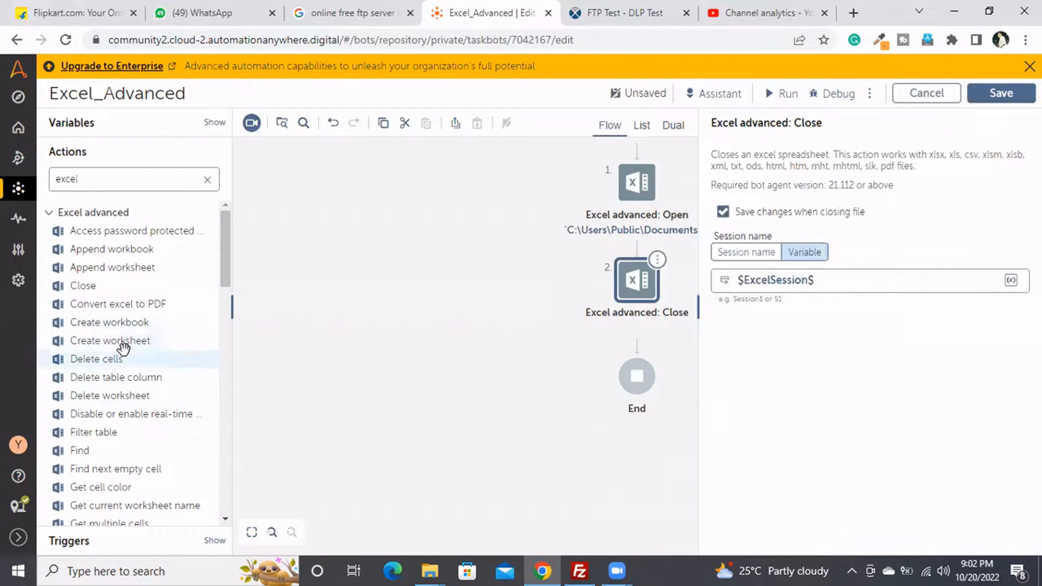
# Add a Create worksheet action between Open and Close, creating the sheet by name as TechSuccessors
pyautogui.moveTo(122, 340); pyautogui.dragTo(402, 253)
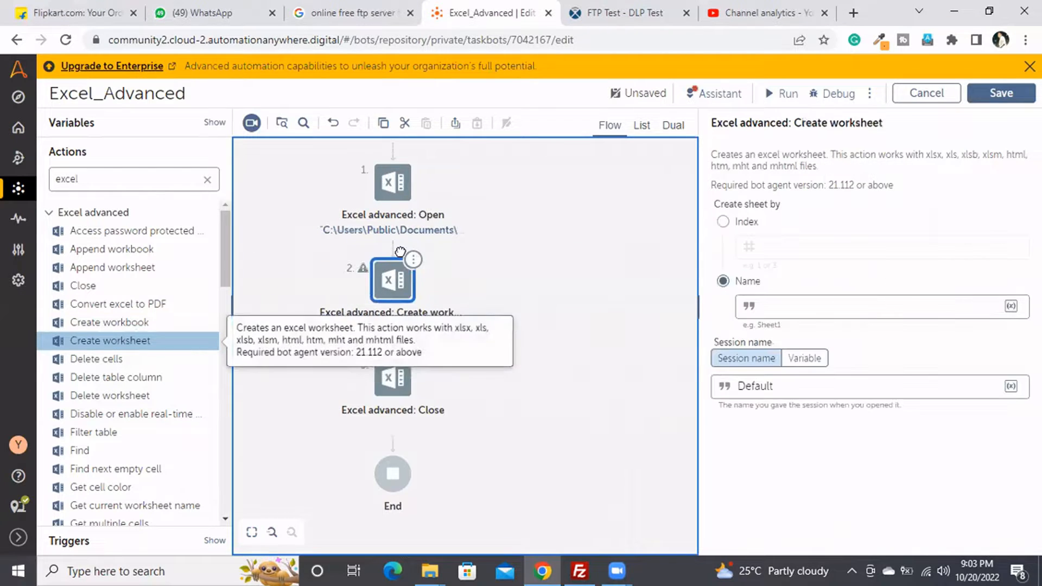
pyautogui.click(798, 305)
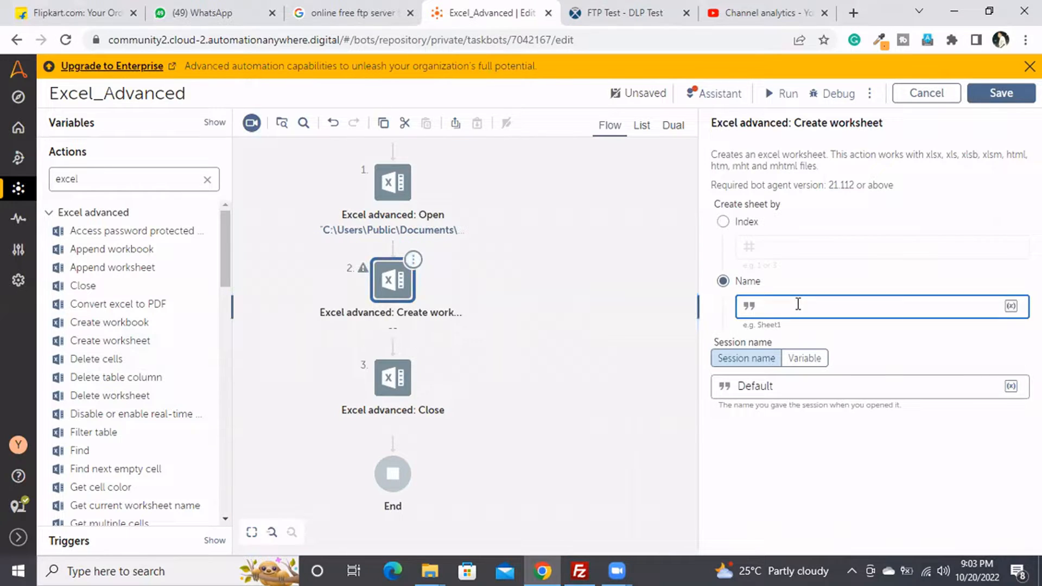
pyautogui.write('Techsuccessors')
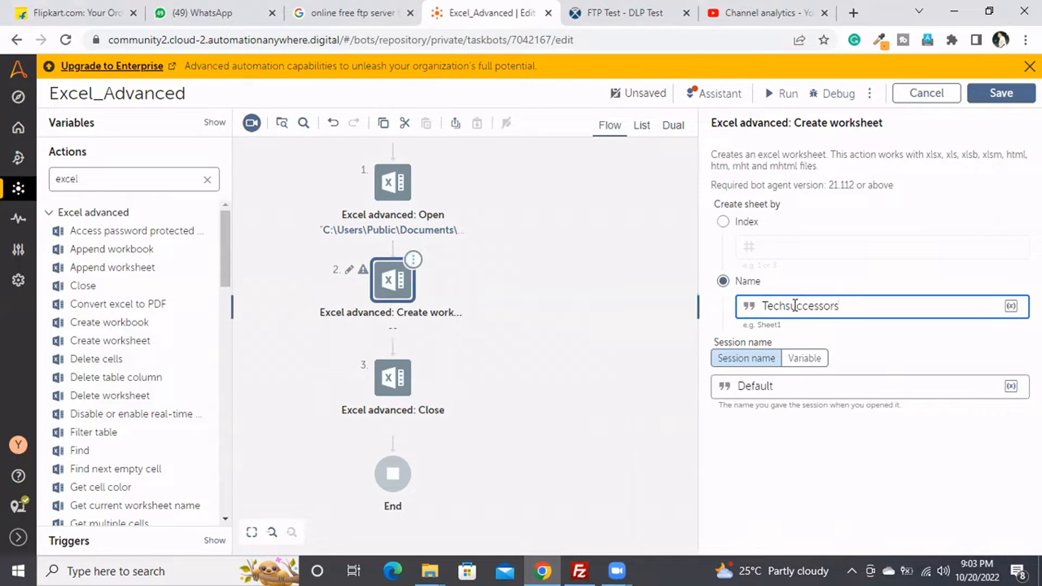
pyautogui.press('BackSpace')
pyautogui.press('BackSpace')
pyautogui.write('Su')
# Set the Create worksheet action's session to the ExcelSession variable
pyautogui.click(806, 359)
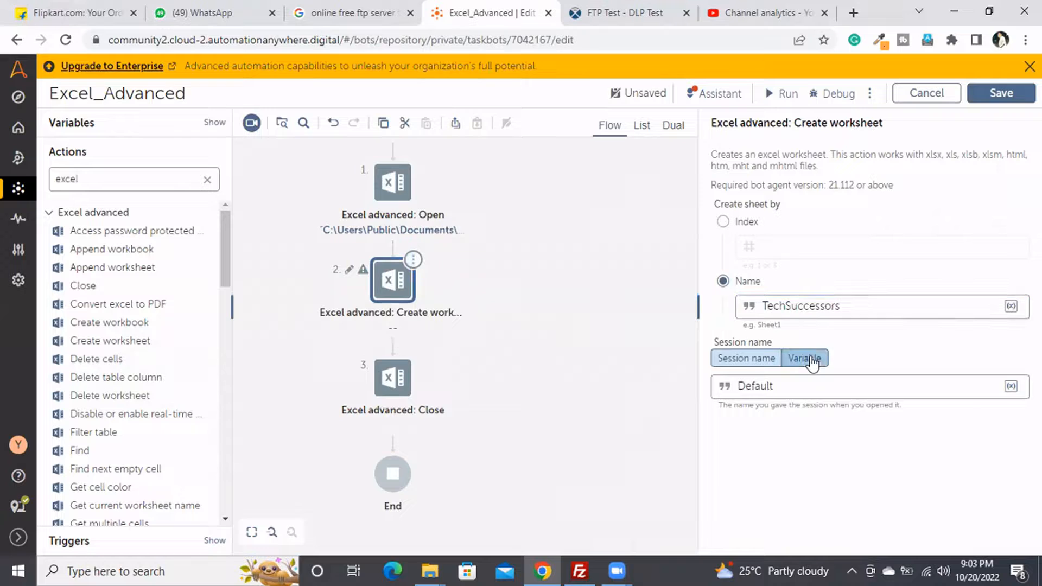
pyautogui.click(1012, 387)
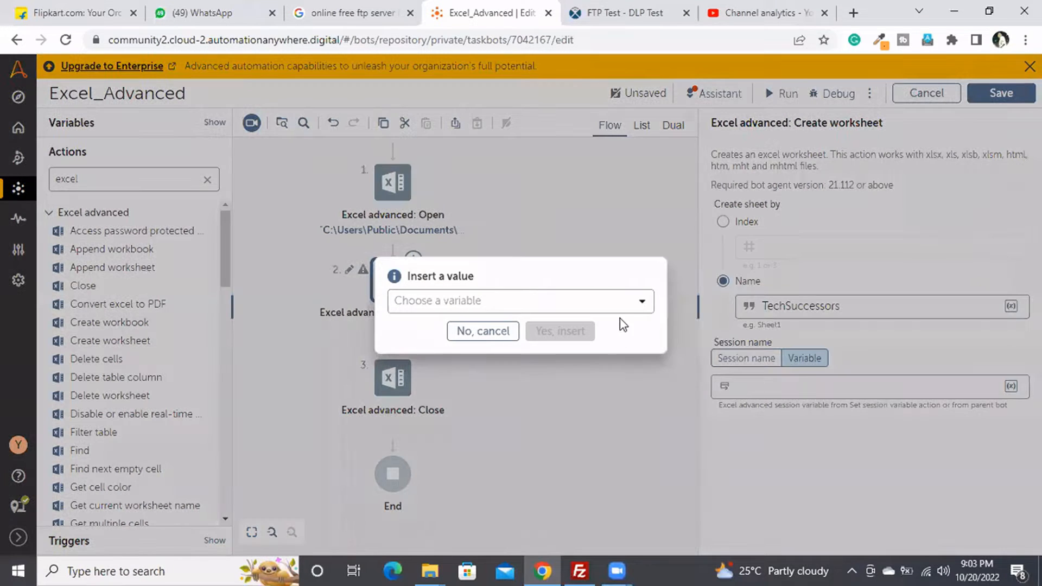
pyautogui.click(623, 313)
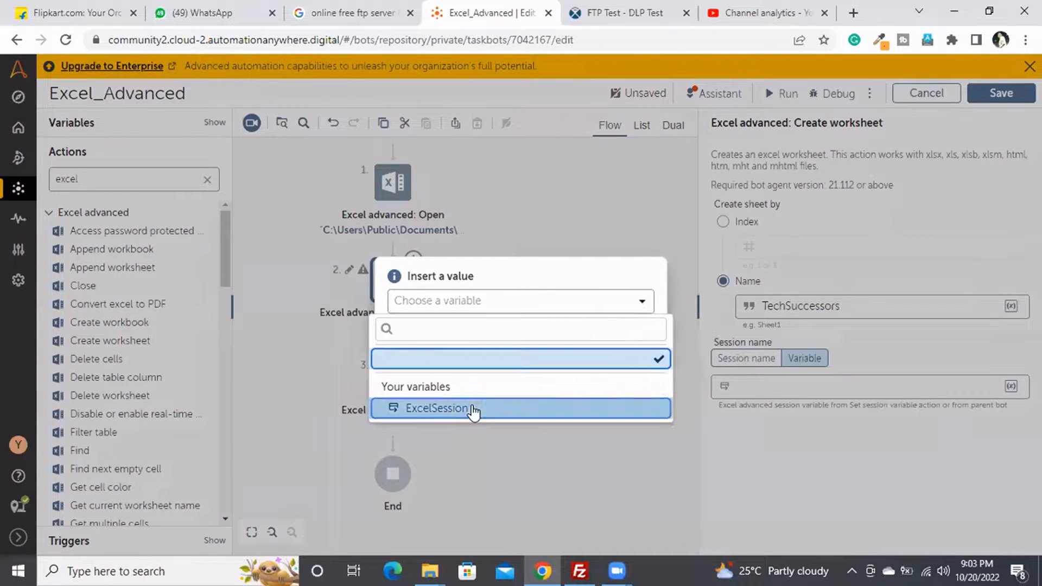
pyautogui.click(474, 408)
pyautogui.click(562, 339)
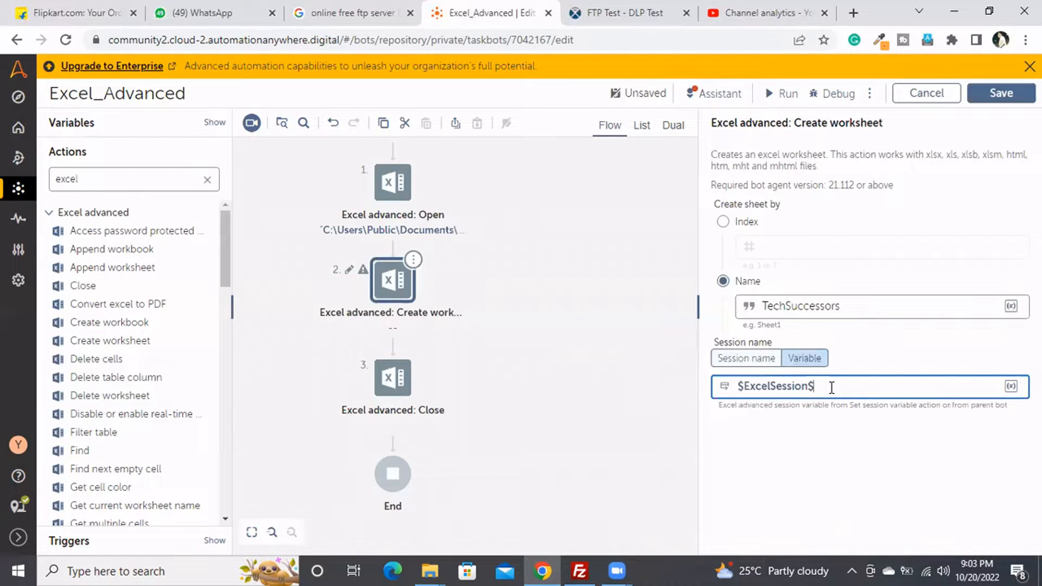
pyautogui.moveTo(832, 387); pyautogui.dragTo(727, 388)
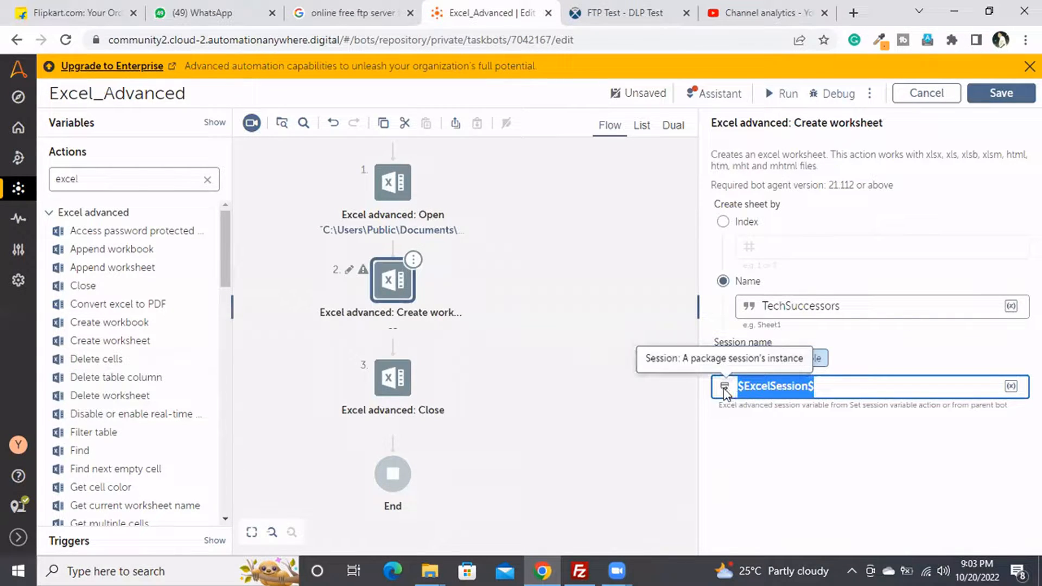
# Run the bot, and open the StudentDetails1 workbook from the My Docs folder in File Explorer to check for the new sheet
pyautogui.click(789, 96)
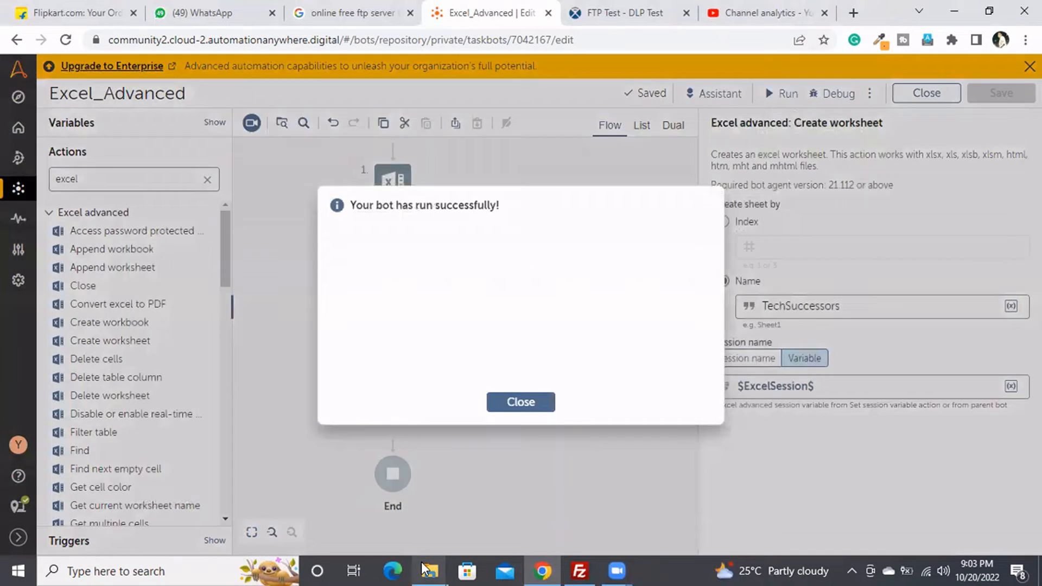
pyautogui.moveTo(427, 570)
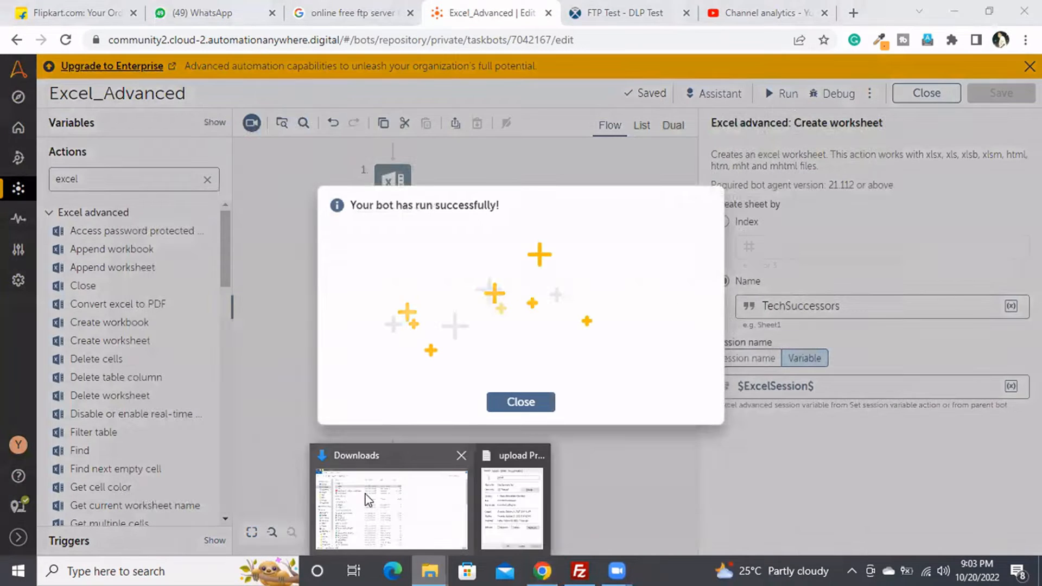
pyautogui.click(373, 493)
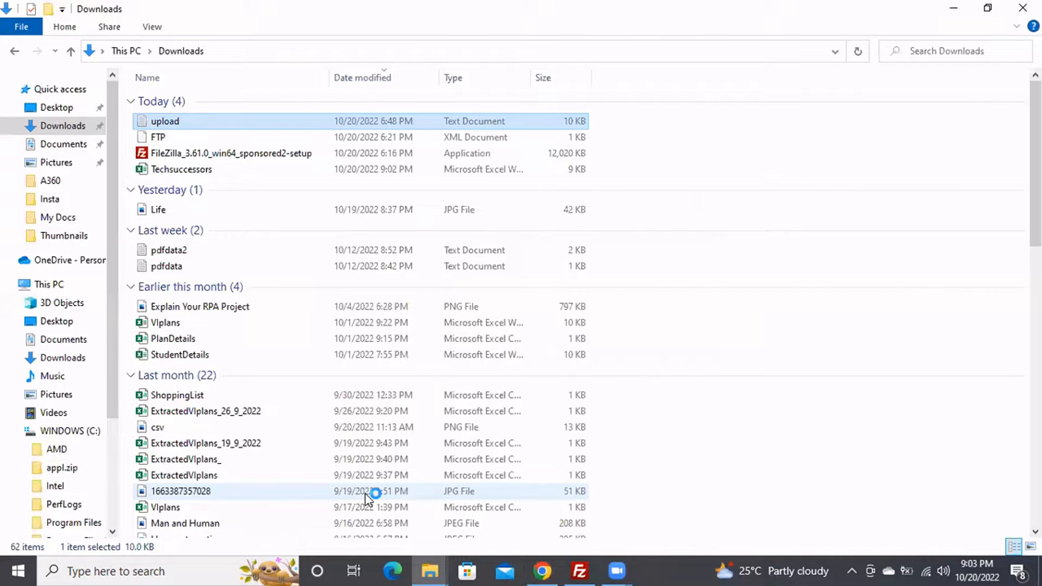
pyautogui.click(17, 51)
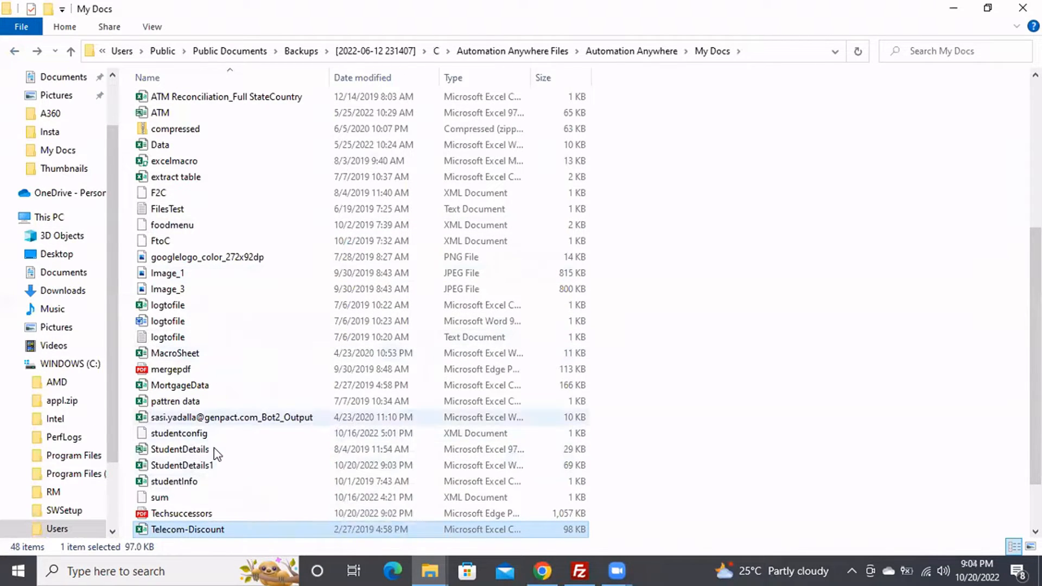
pyautogui.click(209, 467)
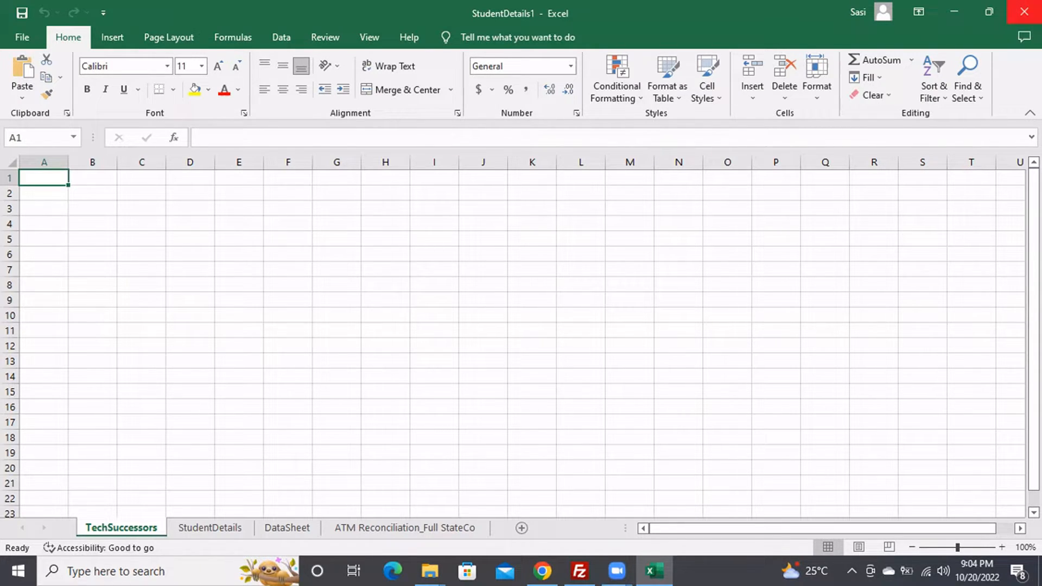
# Close the StudentDetails1 workbook, return to the bot editor in Chrome and dismiss the run message
pyautogui.click(1025, 12)
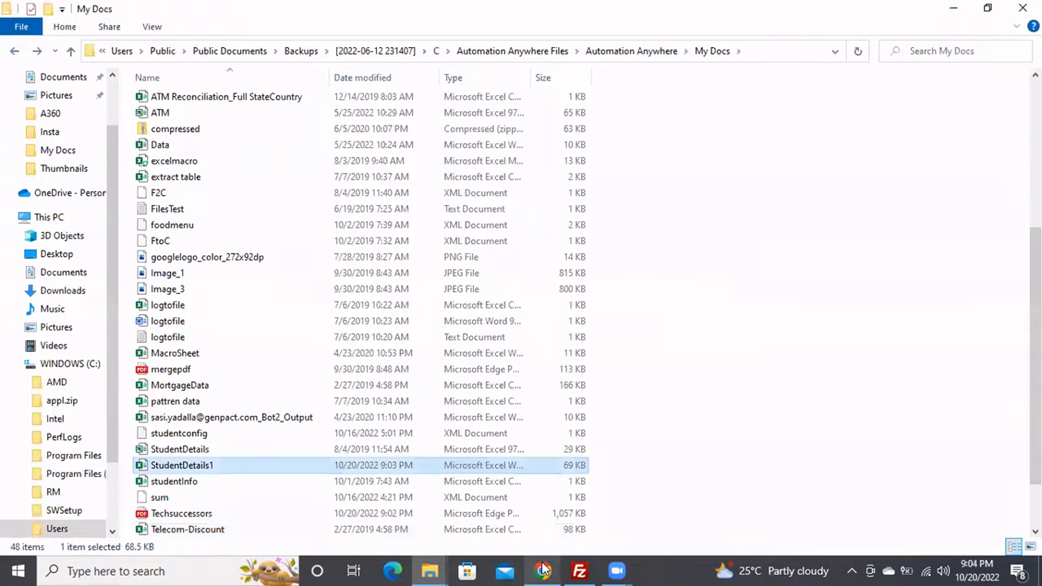
pyautogui.moveTo(542, 571)
pyautogui.click(544, 505)
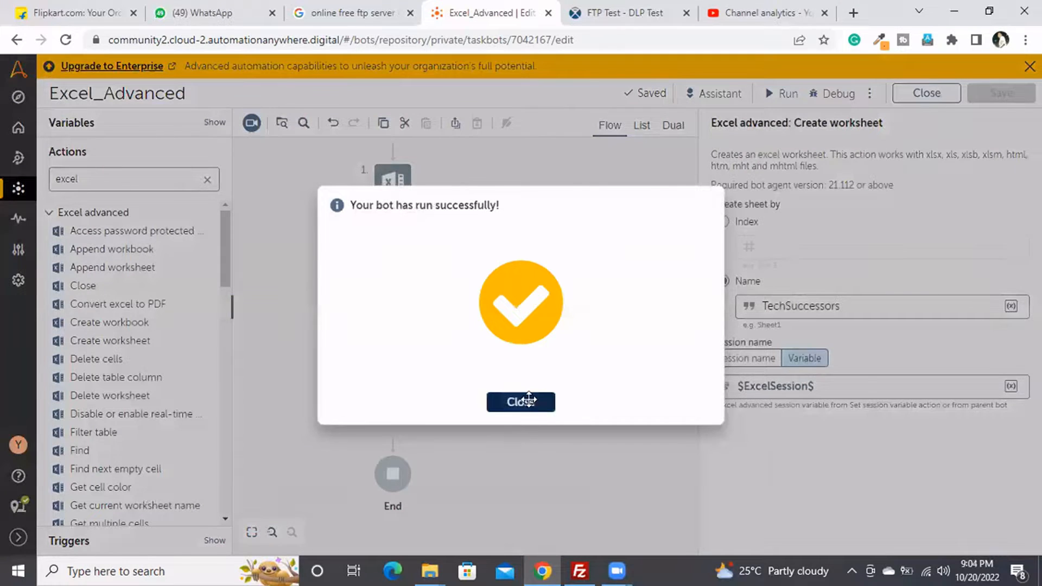
pyautogui.click(520, 401)
pyautogui.moveTo(120, 361); pyautogui.dragTo(428, 356)
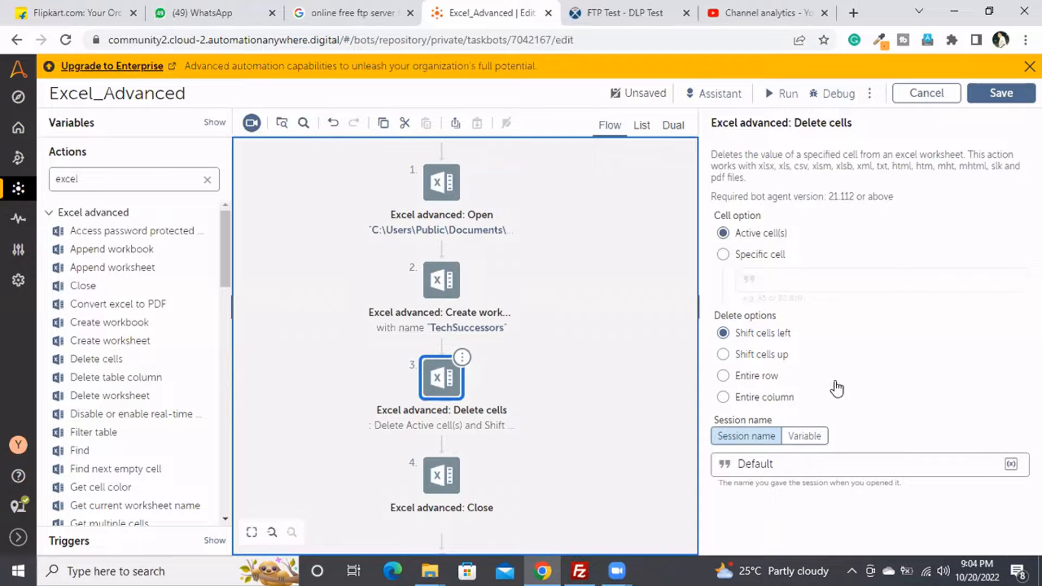
pyautogui.click(463, 358)
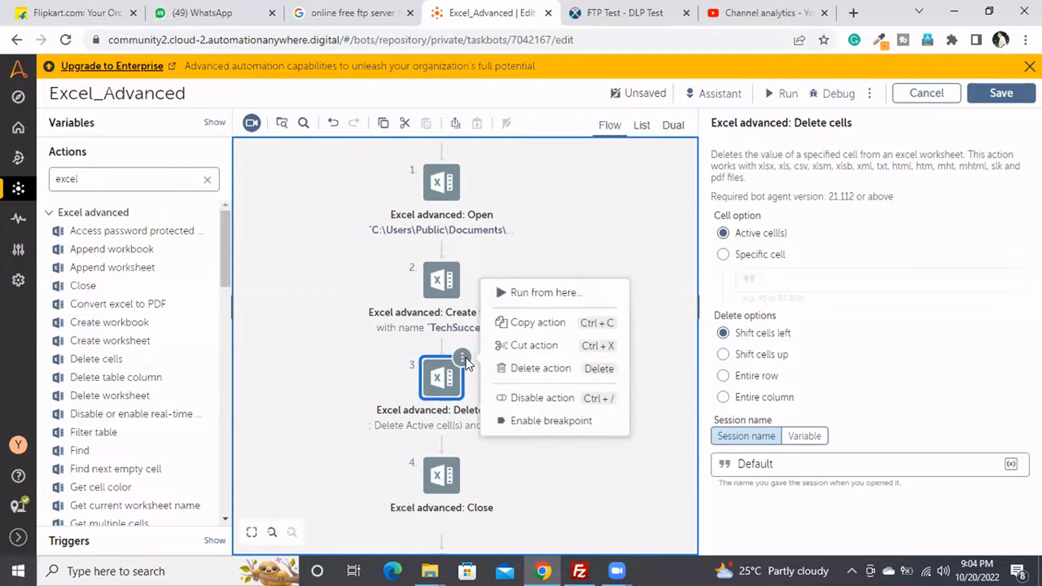
pyautogui.click(520, 369)
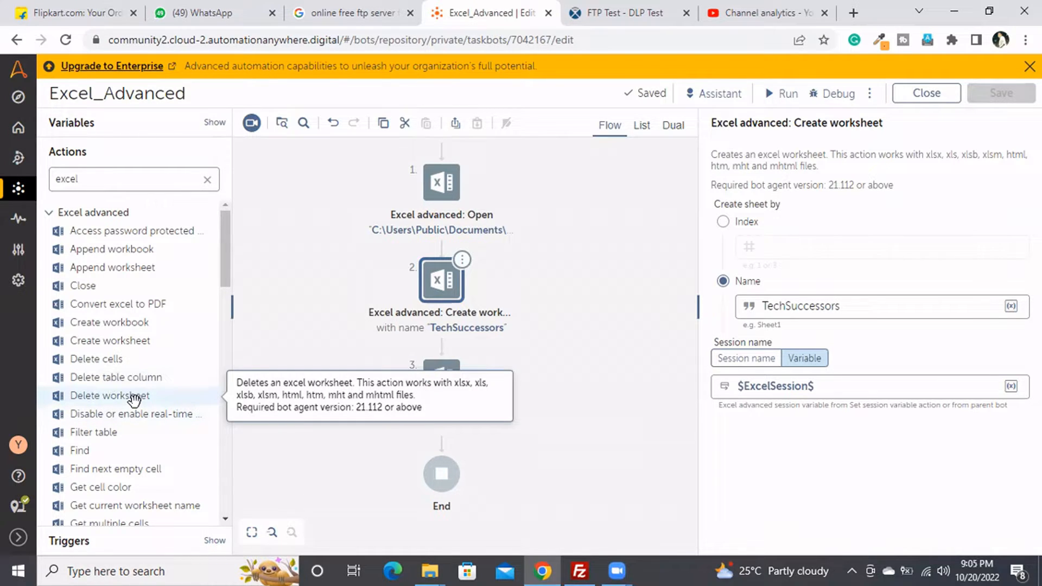
# Add a Delete worksheet action to the flow between Create worksheet and Close
pyautogui.click(99, 400)
pyautogui.moveTo(99, 400); pyautogui.dragTo(488, 353)
pyautogui.click(624, 348)
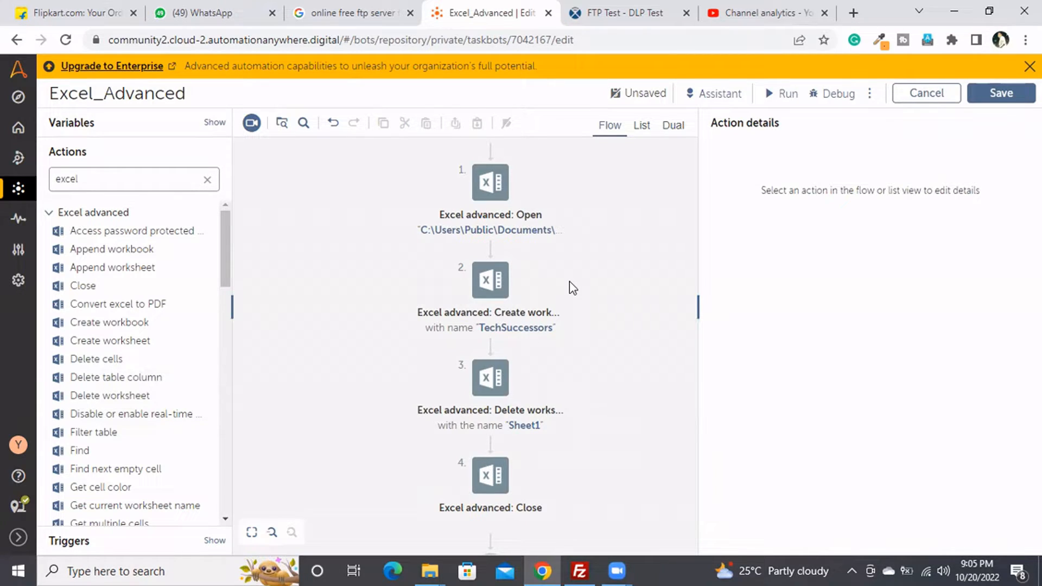
# Copy the sheet name TechSuccessors from the Create worksheet action and delete that action from the flow
pyautogui.click(488, 277)
pyautogui.moveTo(858, 305); pyautogui.dragTo(720, 310)
pyautogui.hotkey('ctrl', 'c')
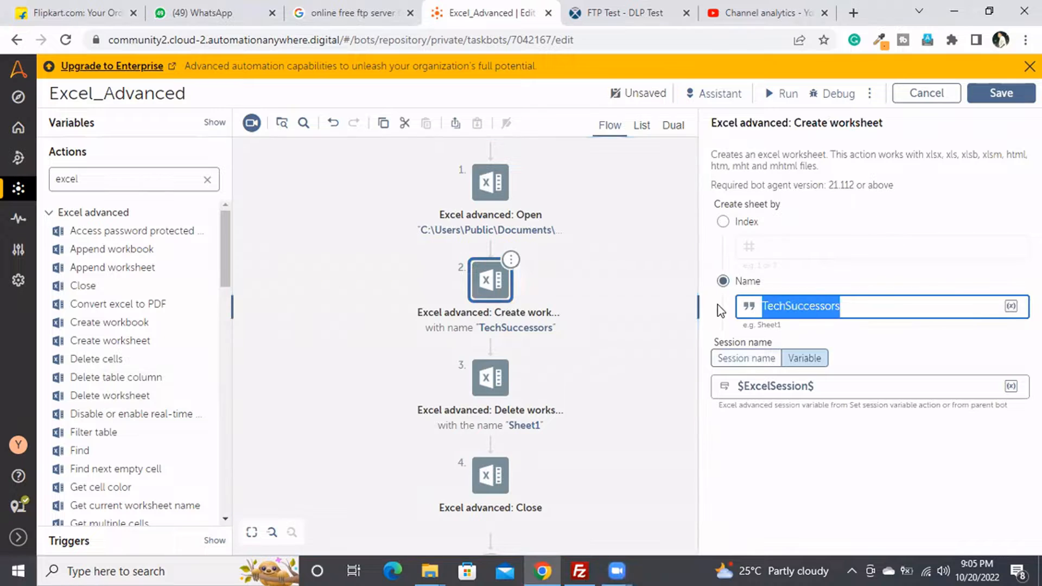
pyautogui.click(511, 259)
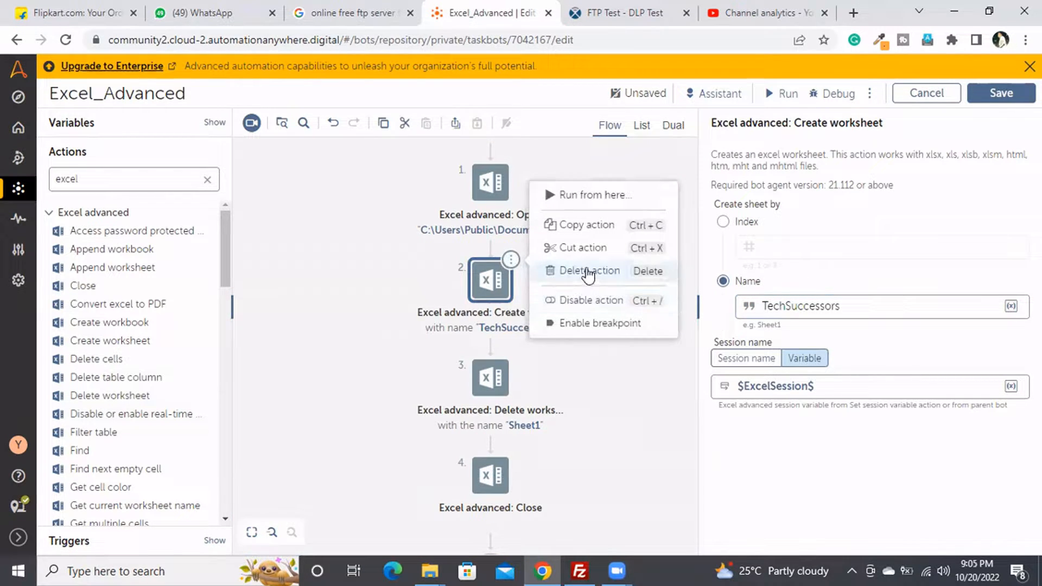
pyautogui.click(586, 271)
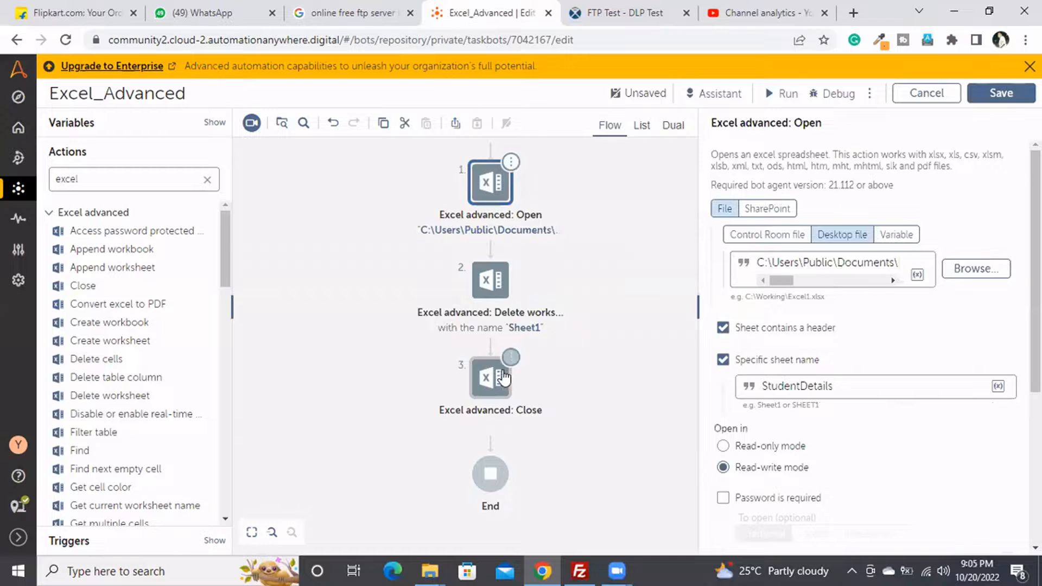
# Set the Delete worksheet action to delete the sheet by name, using the copied name TechSuccessors
pyautogui.click(490, 279)
pyautogui.click(838, 304)
pyautogui.hotkey('ctrl', 'a')
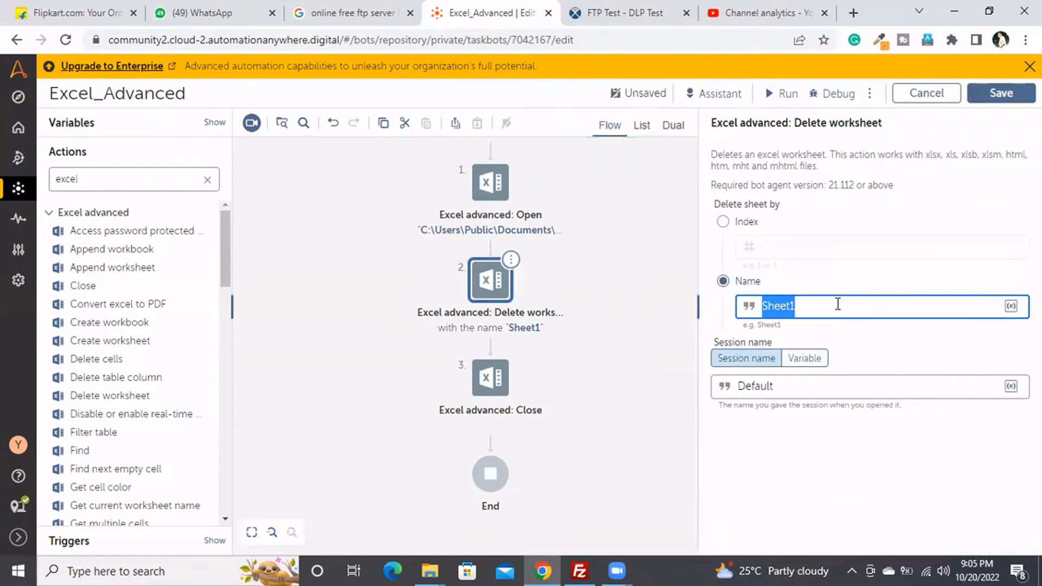
pyautogui.hotkey('ctrl', 'v')
# Set the Delete worksheet action's session to the ExcelSession variable
pyautogui.click(807, 360)
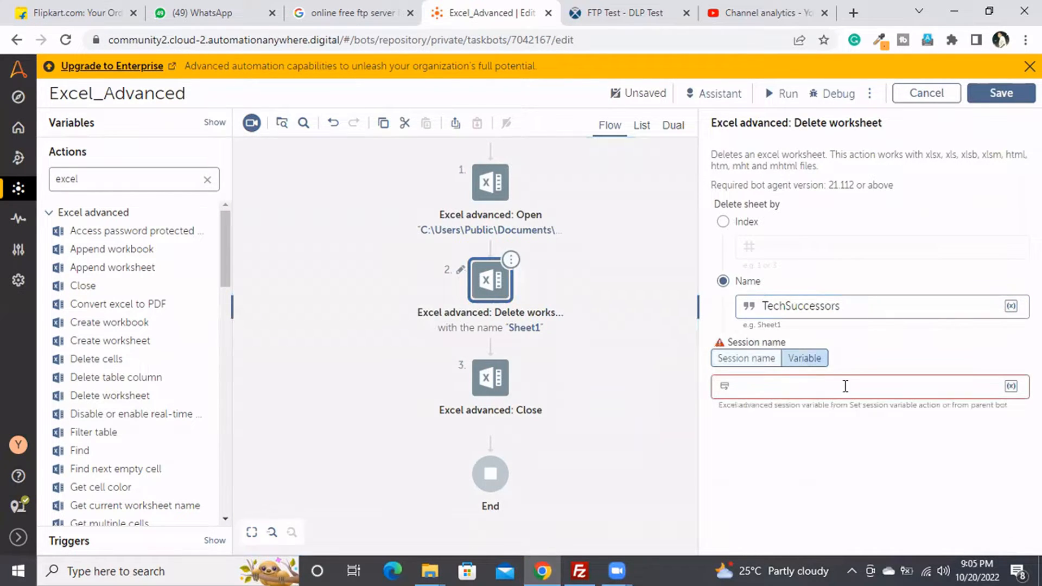
pyautogui.click(845, 386)
pyautogui.press('F2')
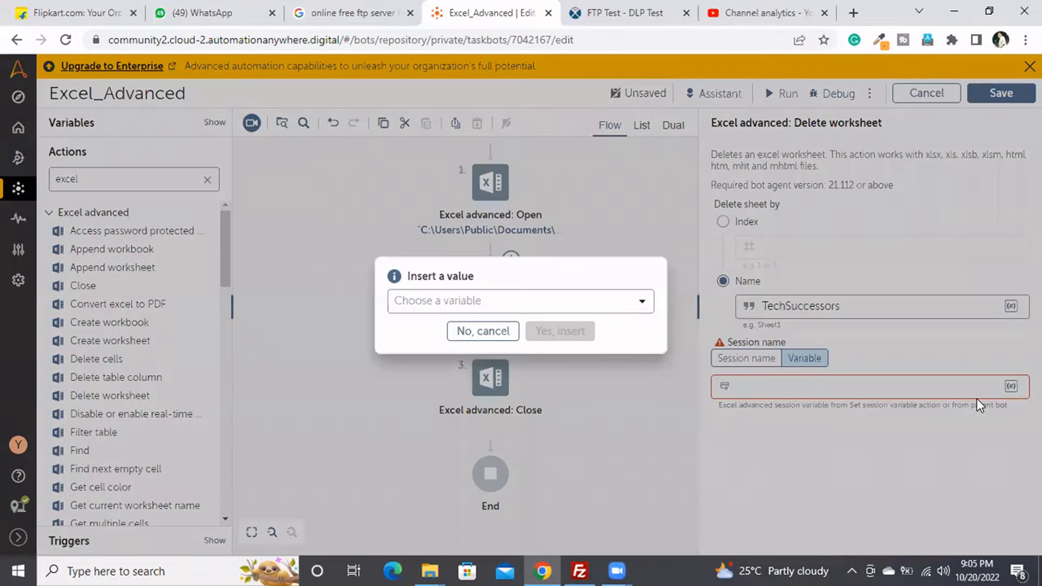
pyautogui.click(644, 300)
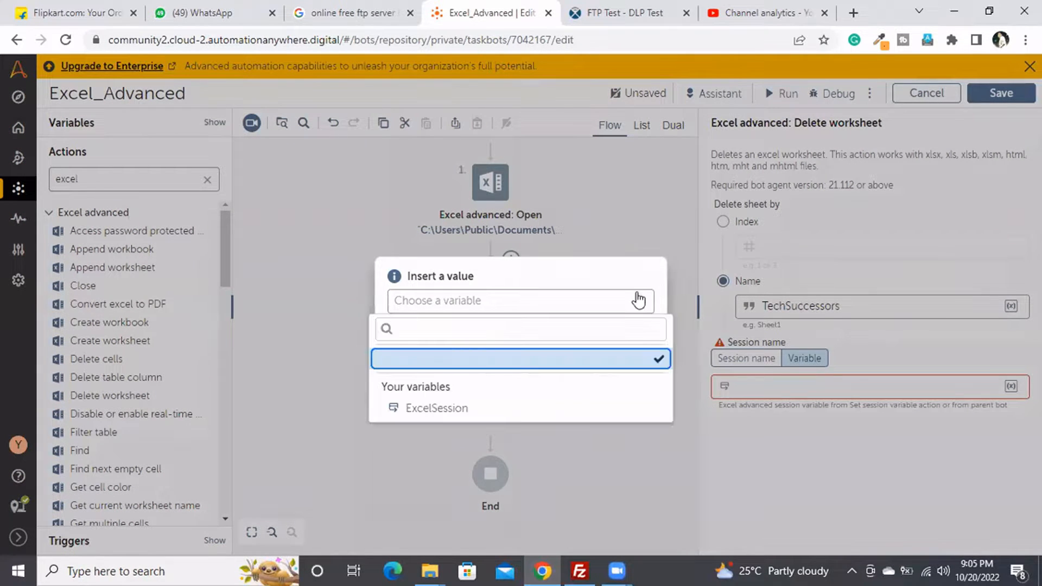
pyautogui.click(476, 408)
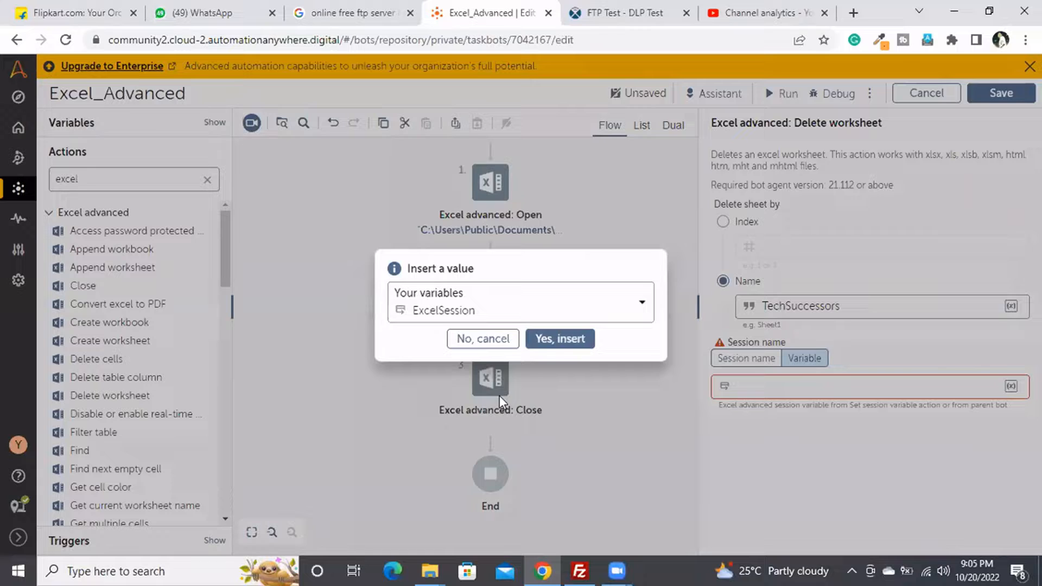
pyautogui.click(549, 337)
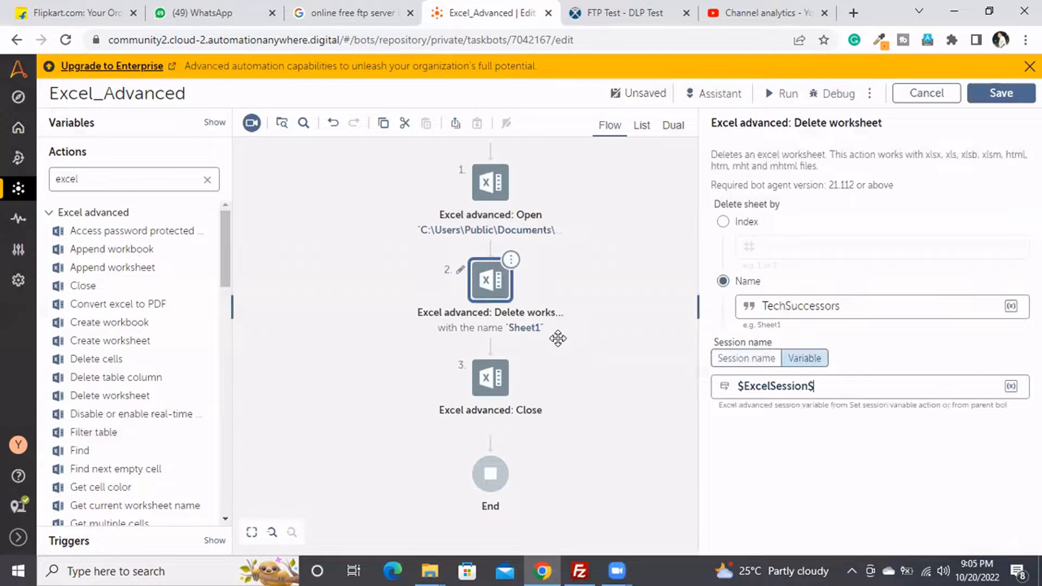
# Run the bot, check the sheets of StudentDetails1 from the My Docs folder, and return to the bot editor in Chrome
pyautogui.click(775, 97)
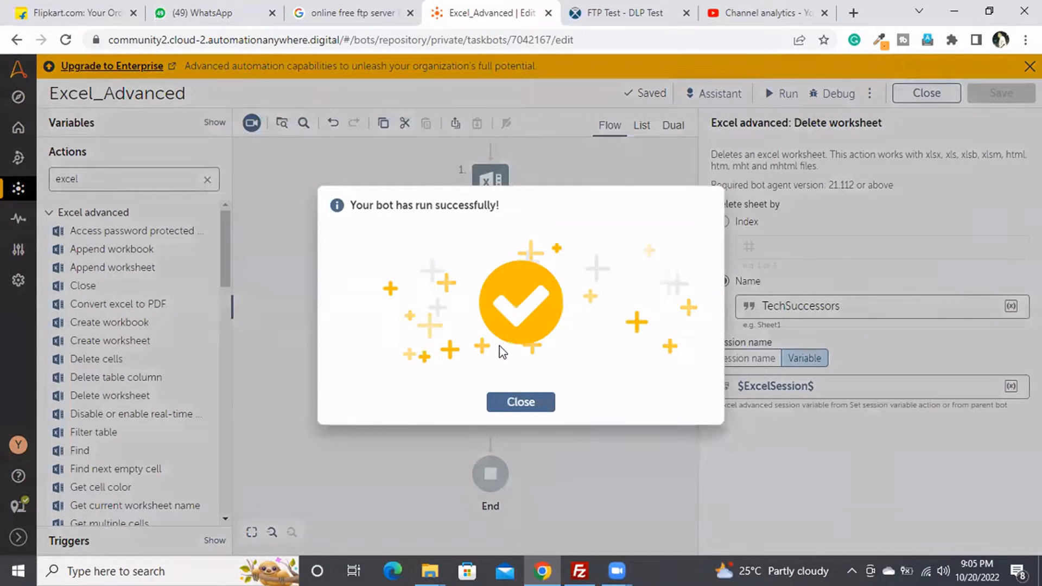
pyautogui.click(521, 402)
pyautogui.moveTo(435, 569)
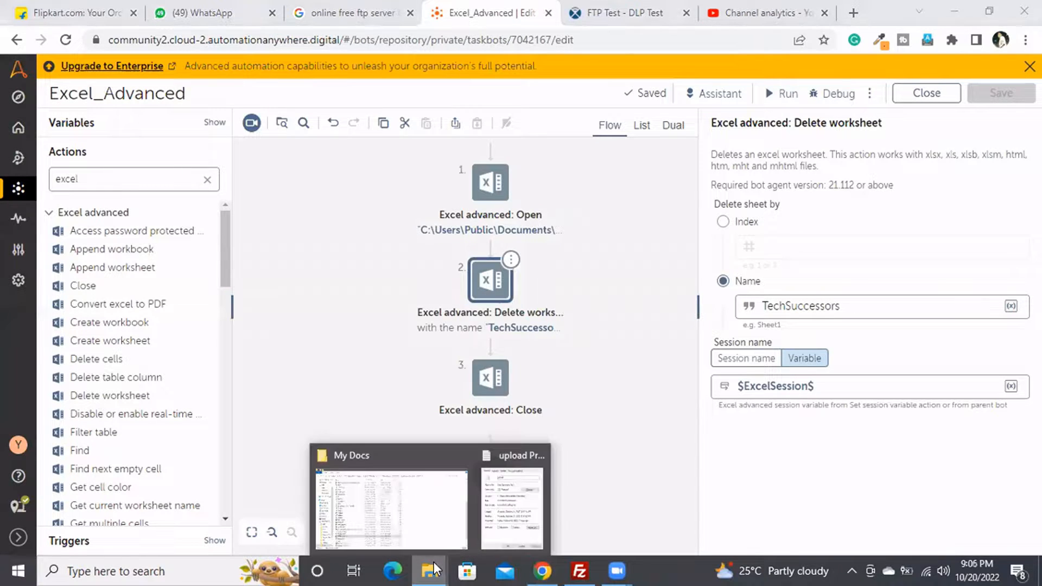
pyautogui.click(389, 528)
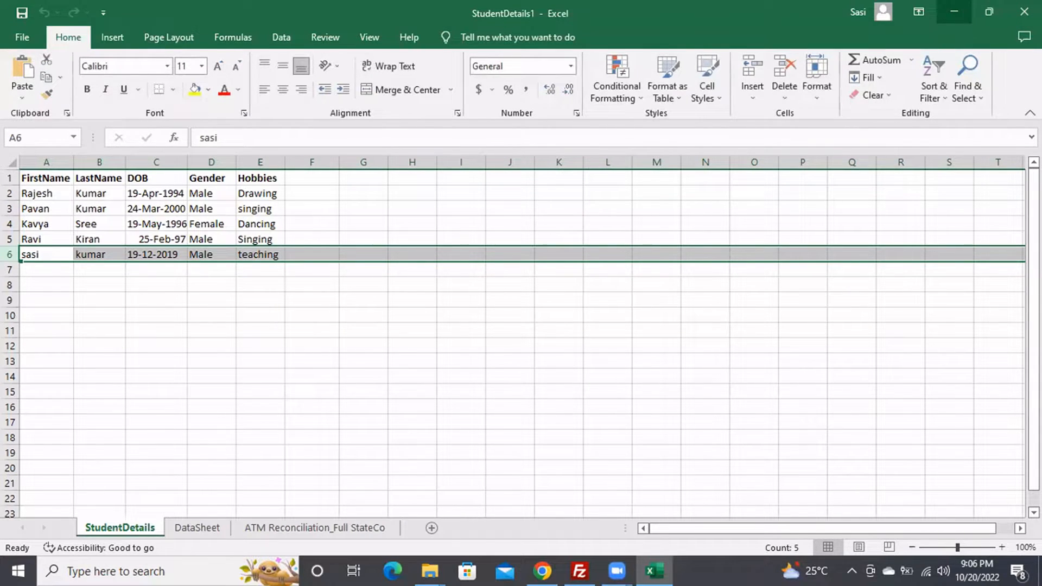
pyautogui.click(1024, 12)
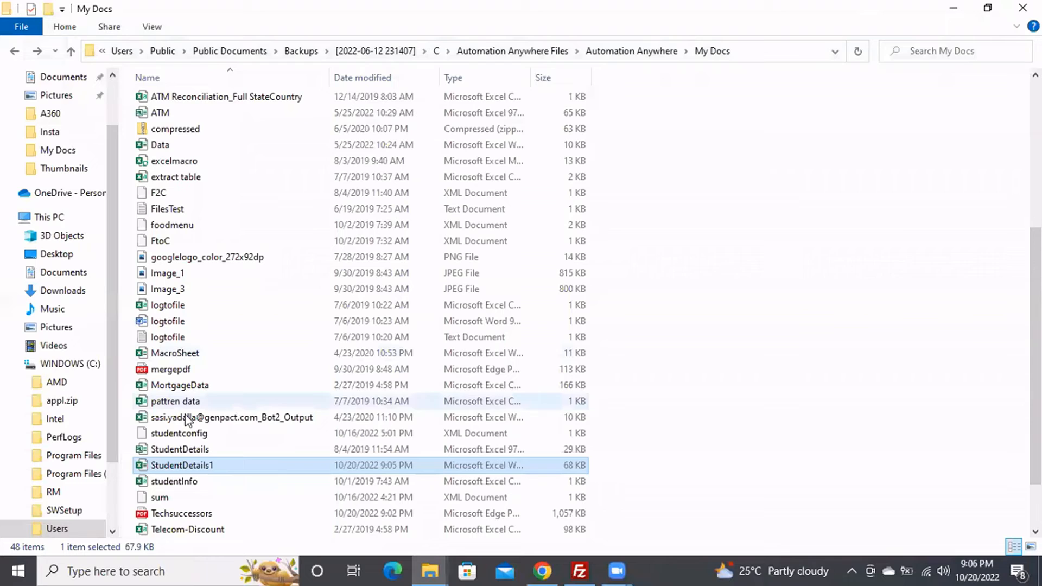
pyautogui.click(541, 570)
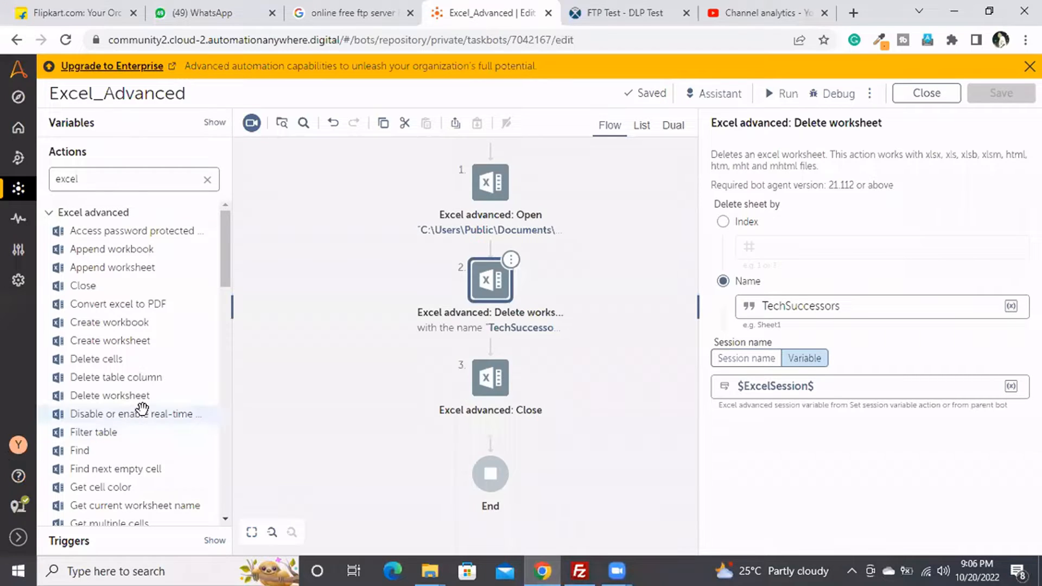
# Add a Disable or enable real-time screen update action directly after Open, with the ExcelSession variable as its session
pyautogui.moveTo(142, 416); pyautogui.dragTo(548, 437)
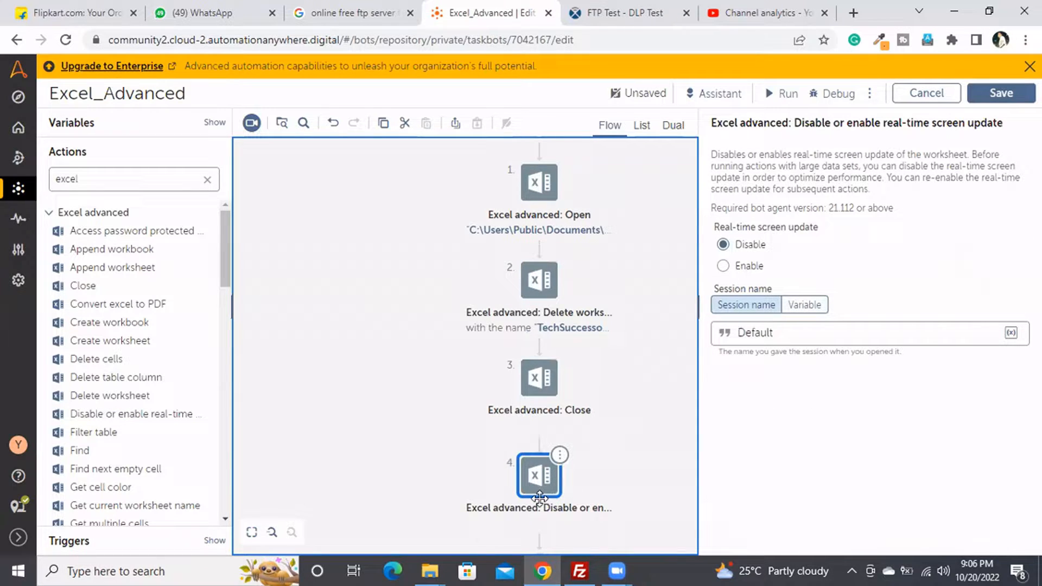
pyautogui.moveTo(539, 477); pyautogui.dragTo(538, 260)
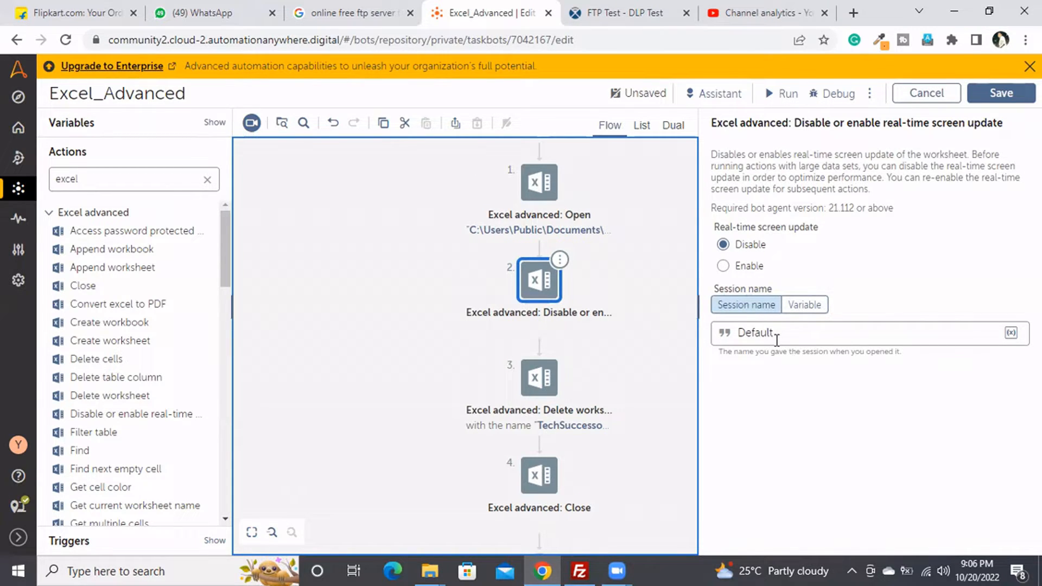
pyautogui.click(806, 305)
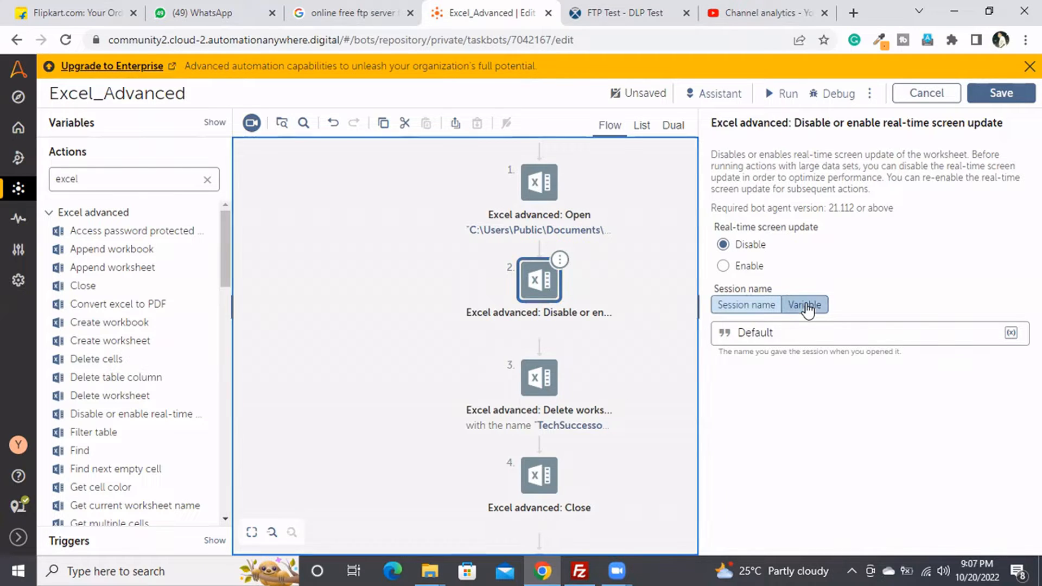
pyautogui.click(1012, 333)
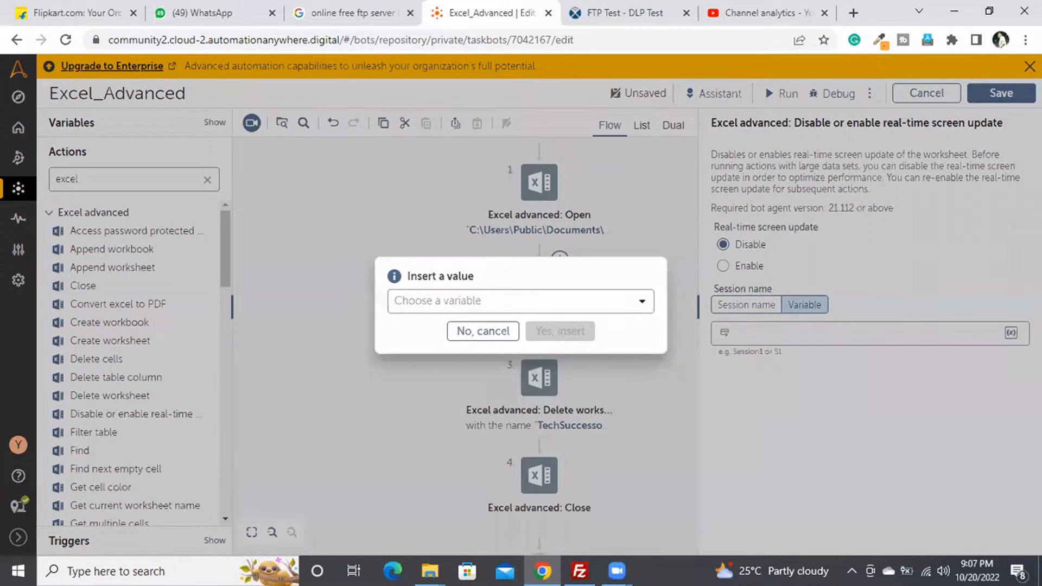
pyautogui.click(570, 304)
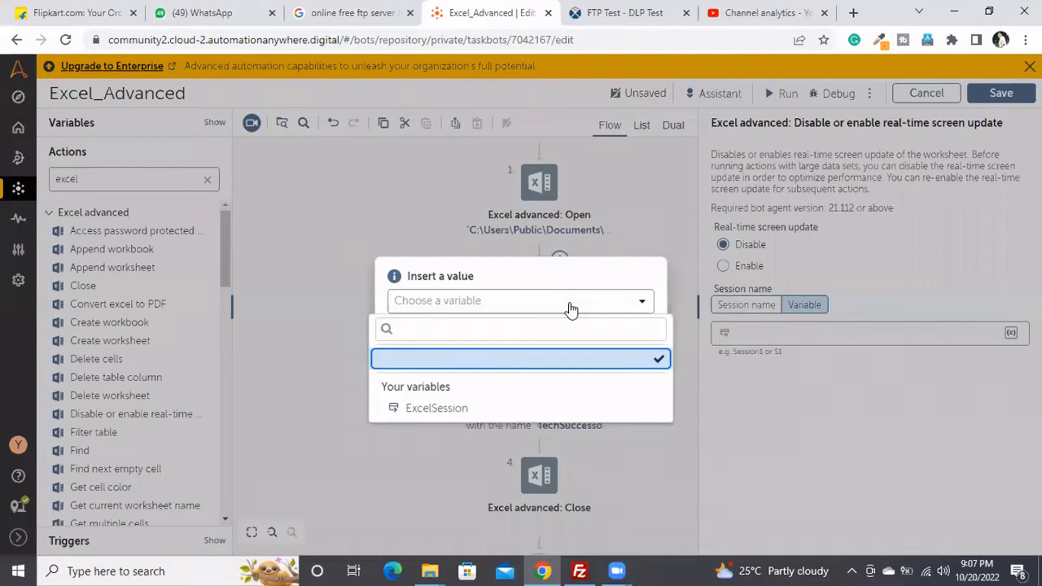
pyautogui.click(466, 410)
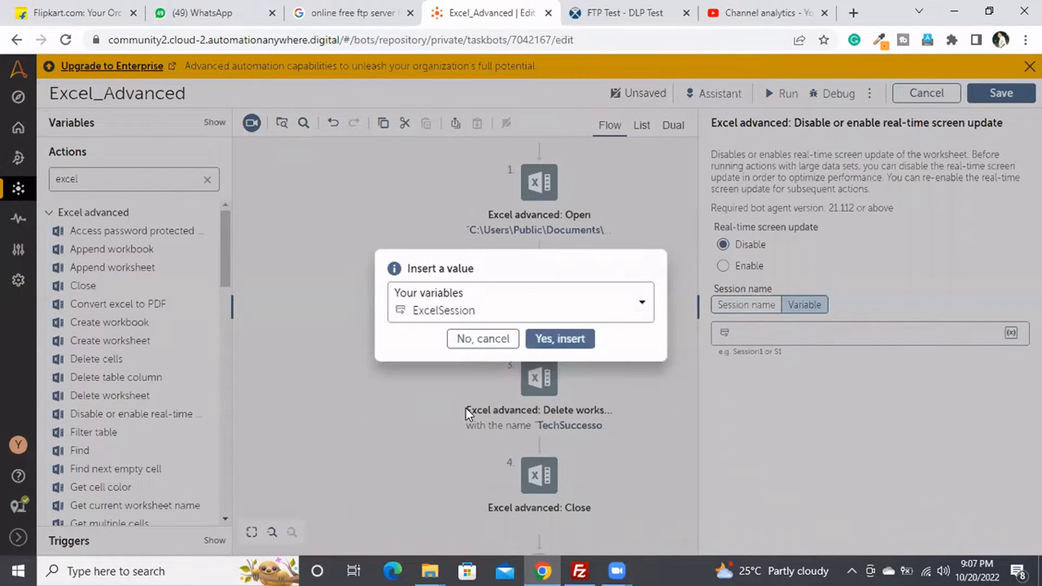
pyautogui.click(560, 339)
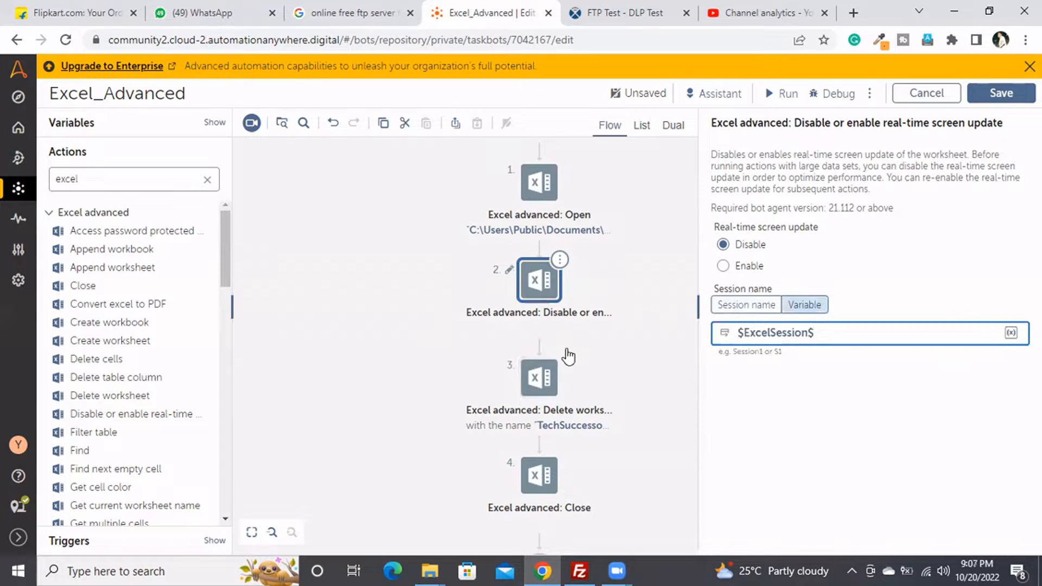
# Remove the Delete worksheet action from the flow and run the bot with real-time screen update set to Disable
pyautogui.click(559, 359)
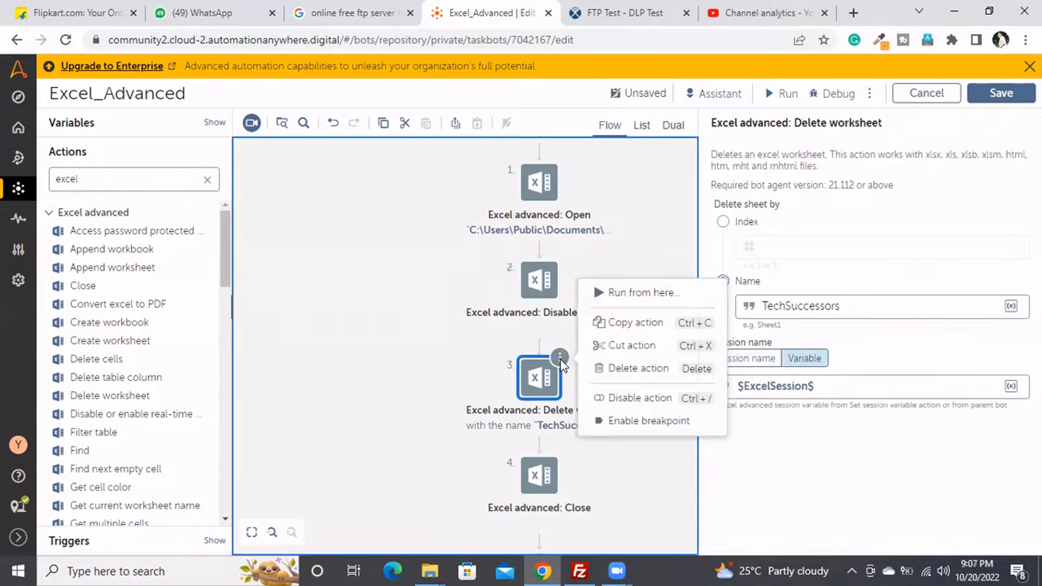
pyautogui.click(624, 369)
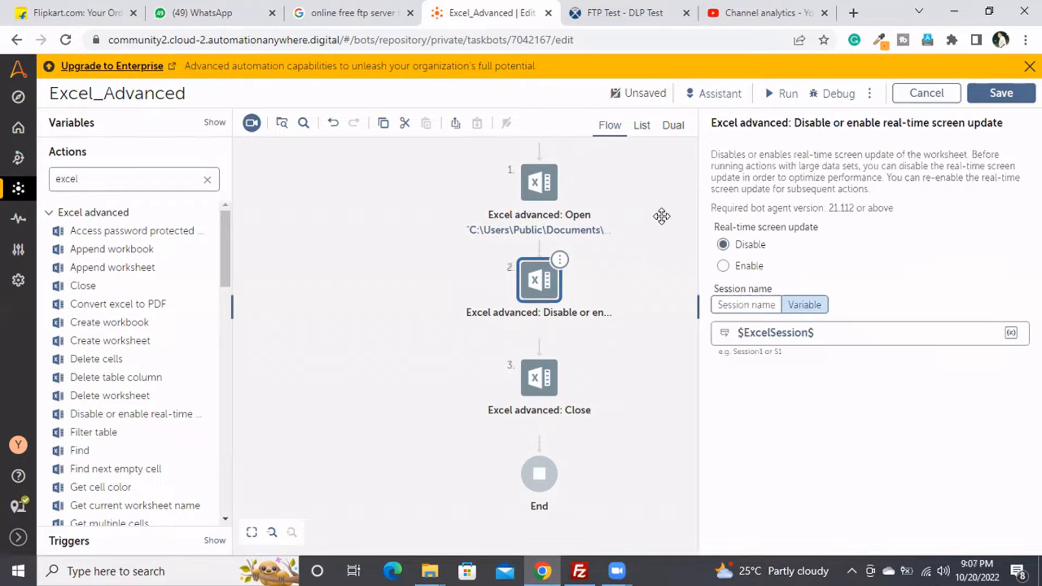
pyautogui.click(536, 283)
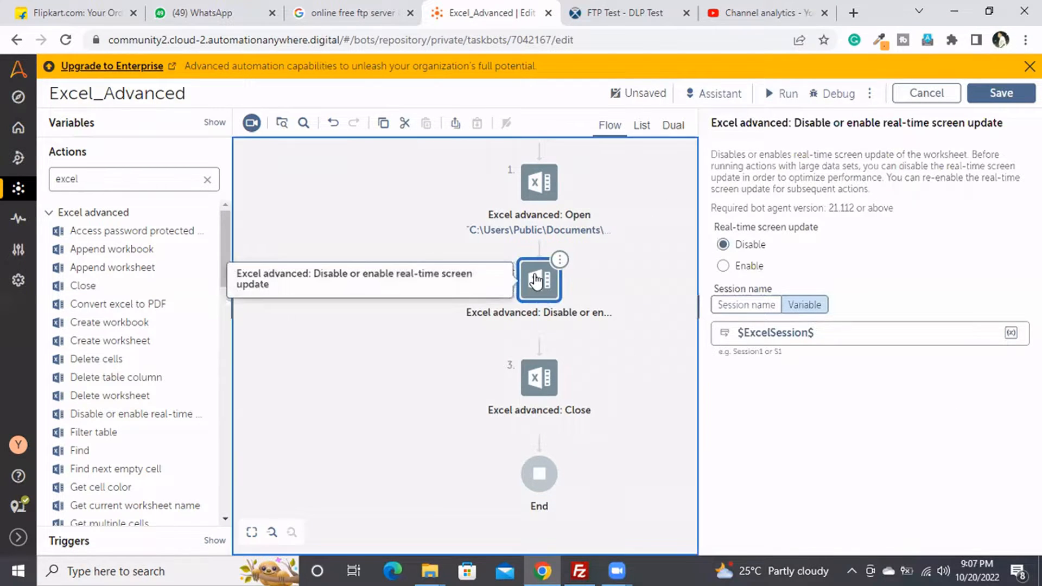
pyautogui.click(725, 270)
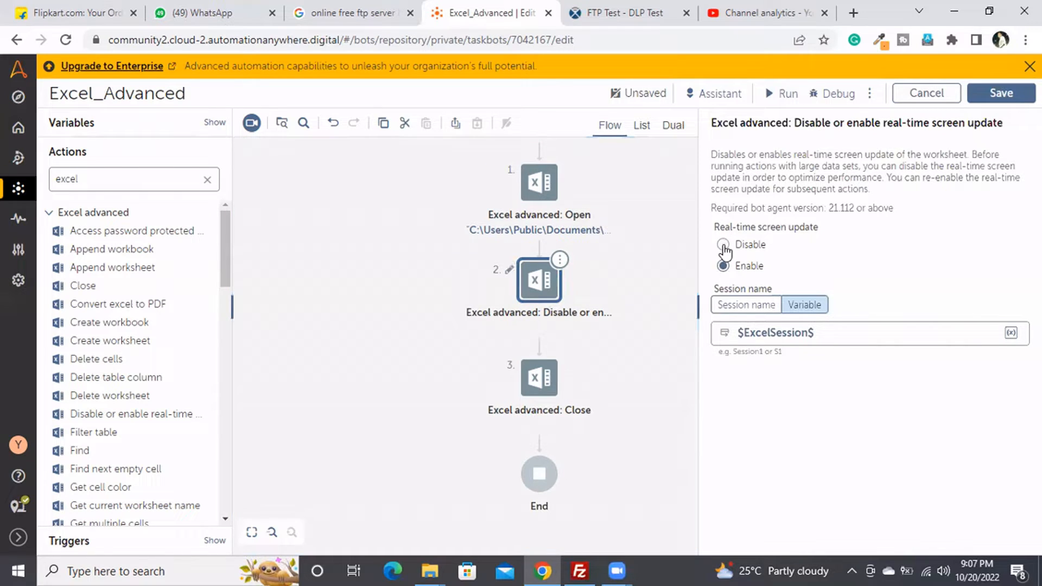
pyautogui.click(724, 245)
pyautogui.click(779, 99)
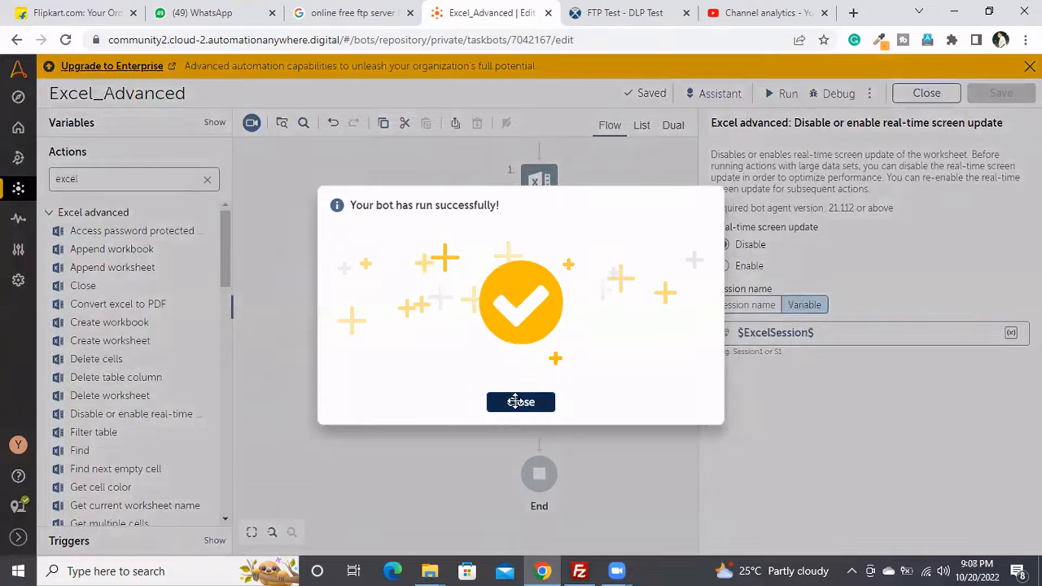
pyautogui.click(516, 402)
# Replace the real-time screen update action with a Find next empty cell action between Open and Close
pyautogui.click(559, 261)
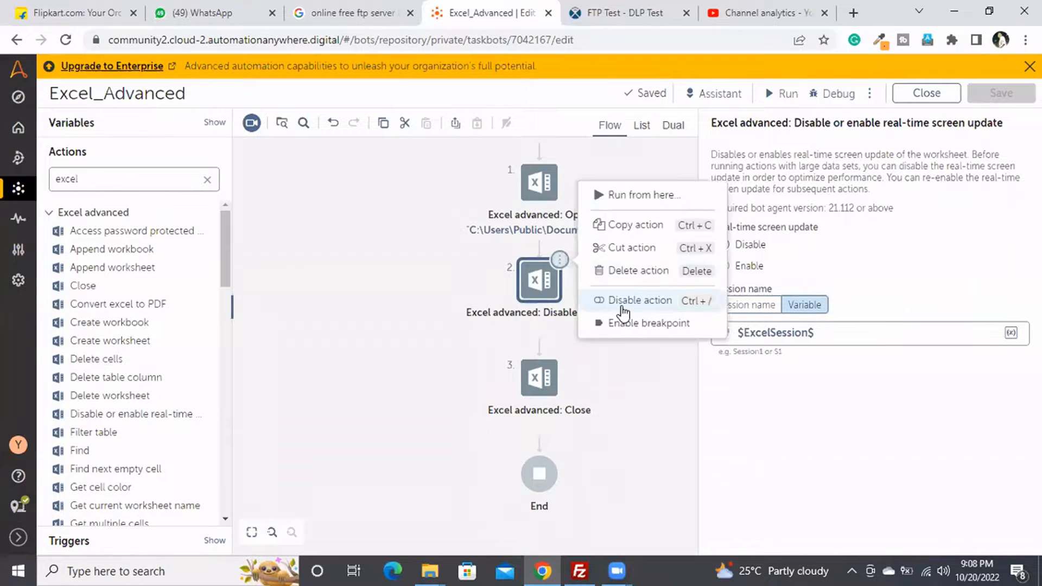
pyautogui.click(634, 272)
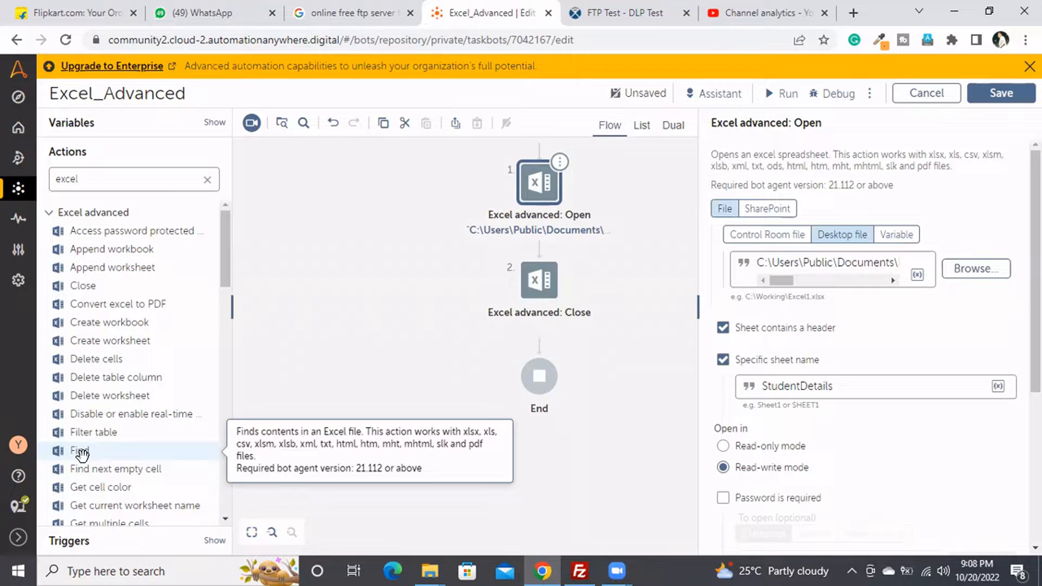
pyautogui.click(103, 472)
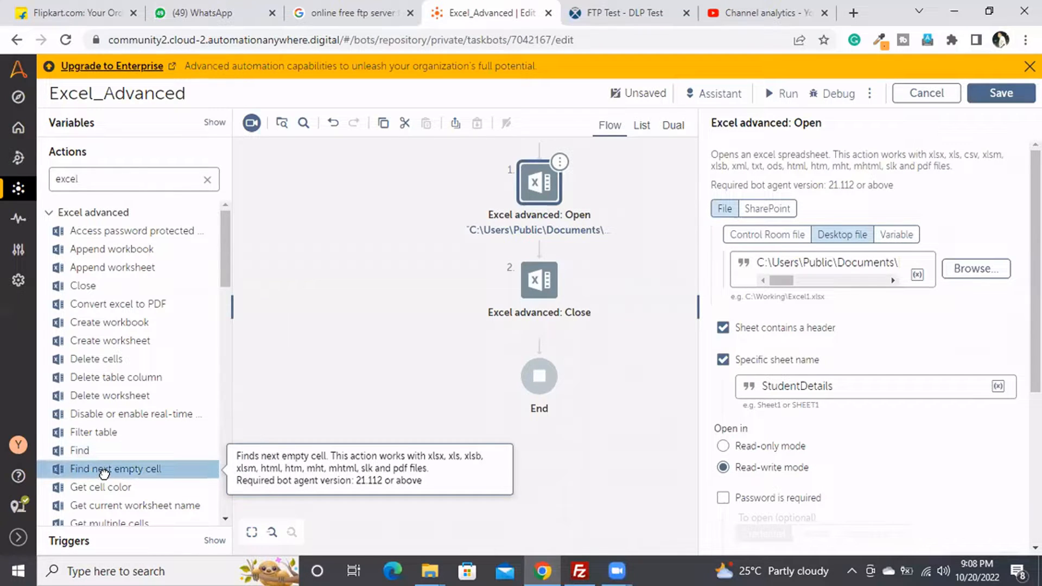
pyautogui.moveTo(103, 472); pyautogui.dragTo(571, 254)
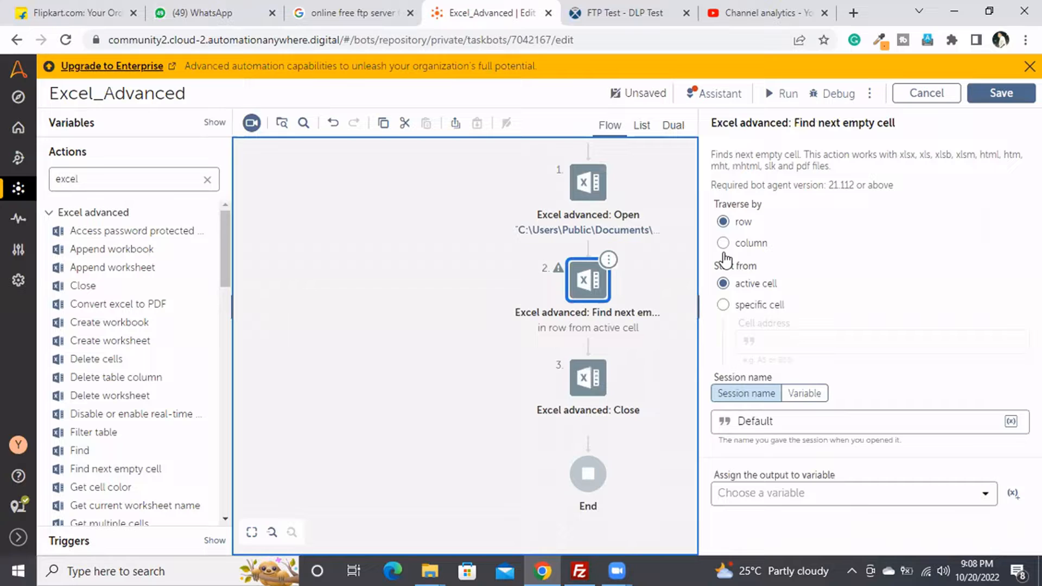
# Set the Find next empty cell action to start from the specific cell A1
pyautogui.click(724, 306)
pyautogui.click(777, 342)
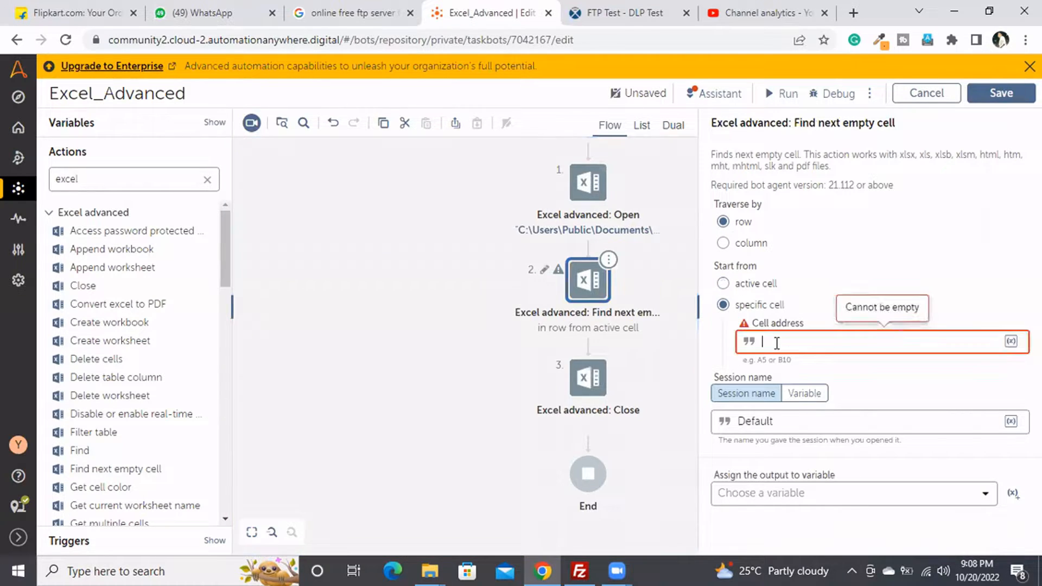
pyautogui.write('A1')
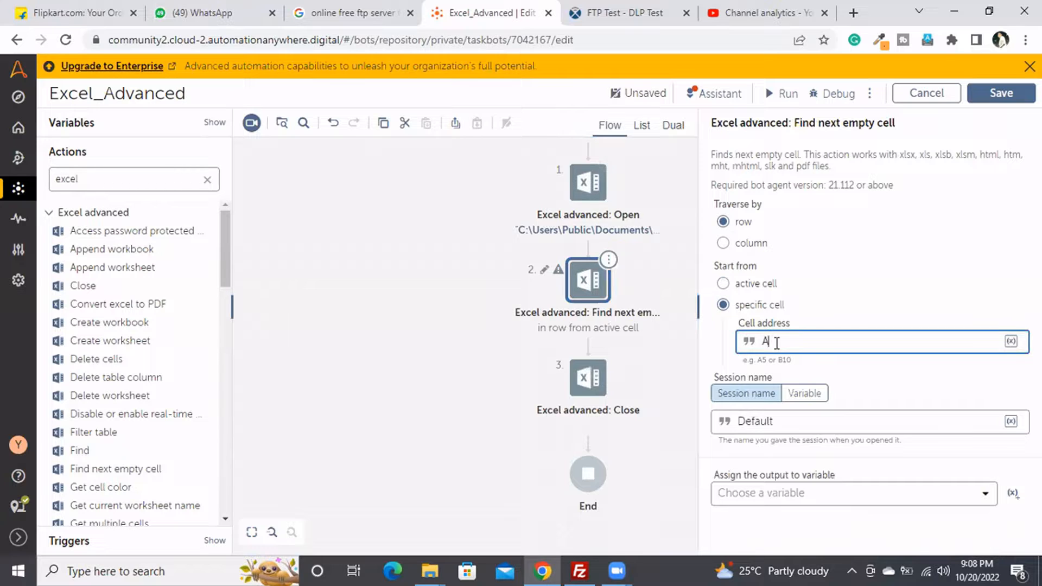
# Set the Find next empty cell session to the ExcelSession variable and assign its output to SampleString
pyautogui.click(808, 395)
pyautogui.click(1011, 421)
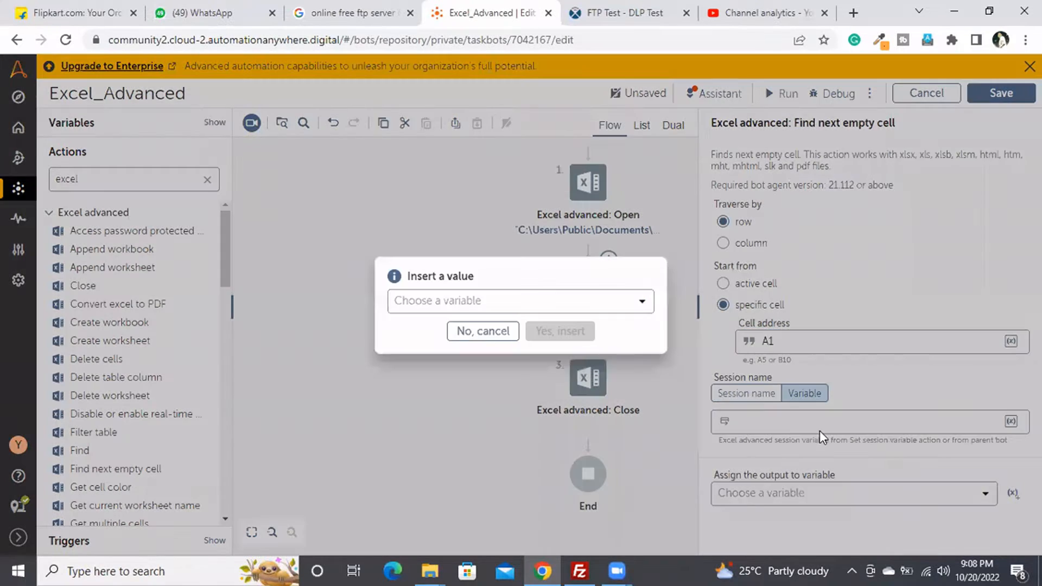
pyautogui.click(581, 315)
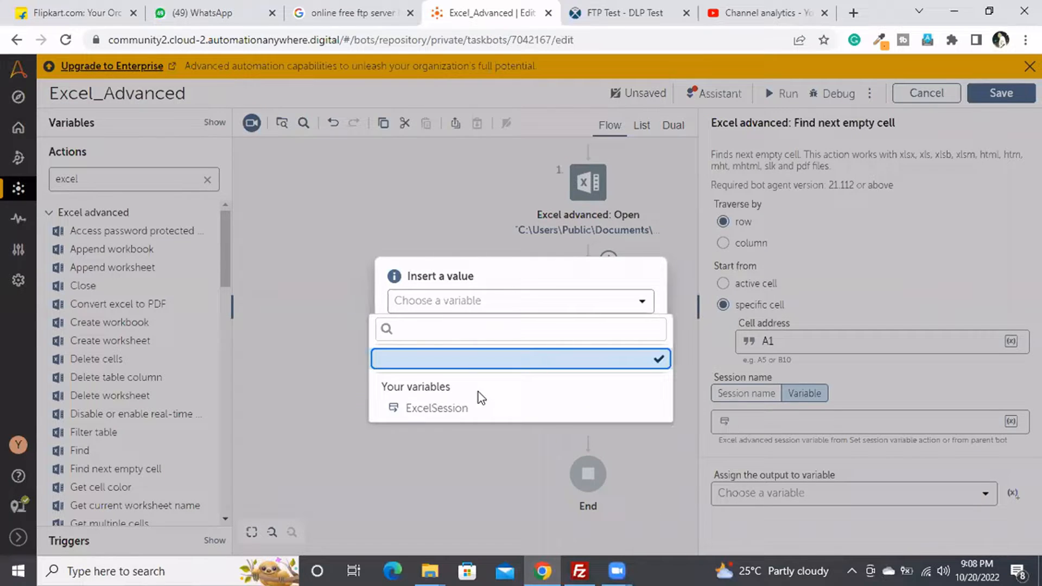
pyautogui.click(435, 409)
pyautogui.click(563, 338)
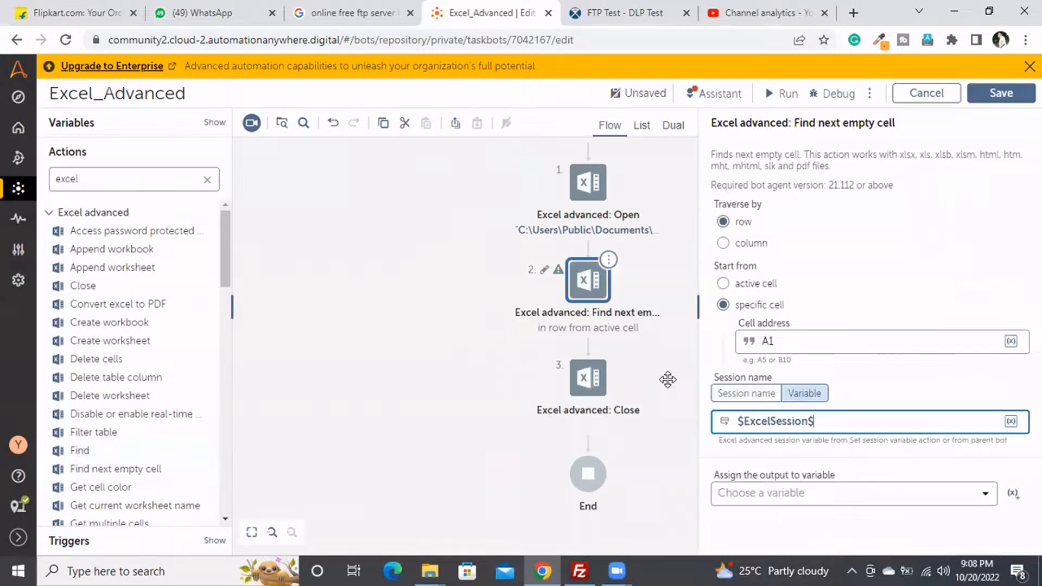
pyautogui.click(978, 500)
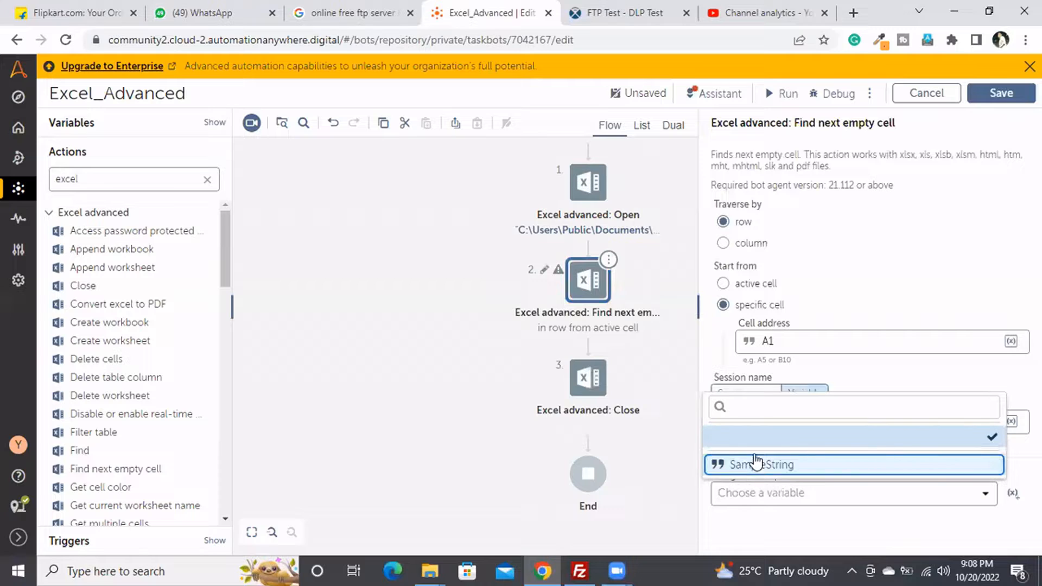
pyautogui.click(741, 463)
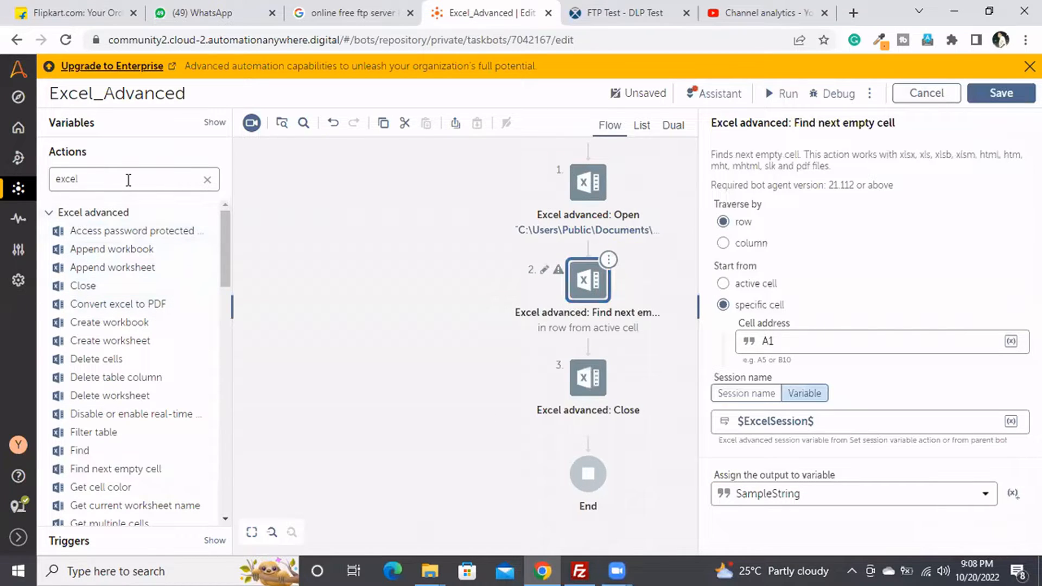
# Find the Message box action and add it to the flow between Find next empty cell and Close
pyautogui.click(128, 180)
pyautogui.press('BackSpace')
pyautogui.press('BackSpace')
pyautogui.press('BackSpace')
pyautogui.press('BackSpace')
pyautogui.press('BackSpace')
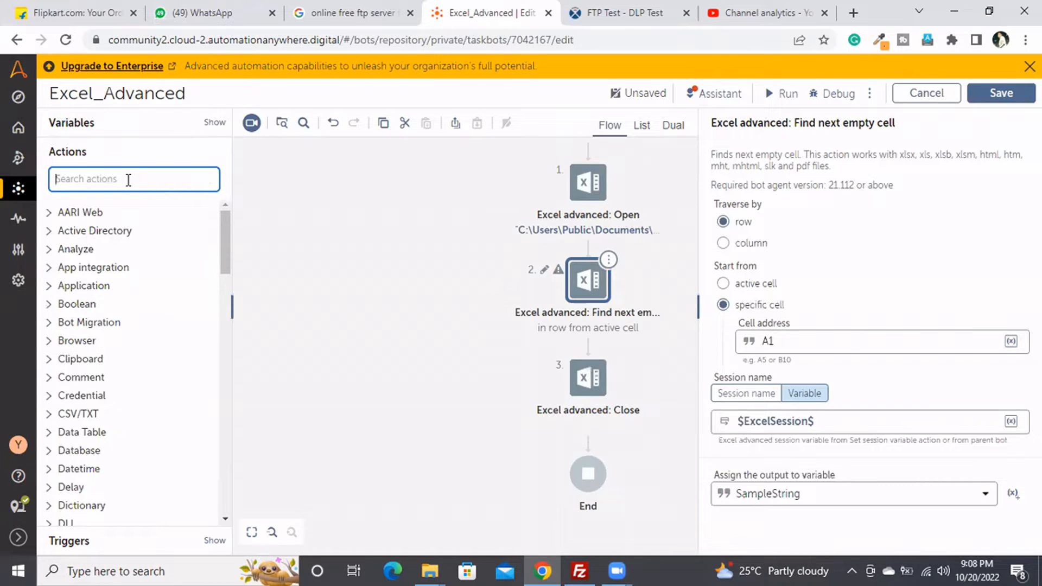
pyautogui.write('mess')
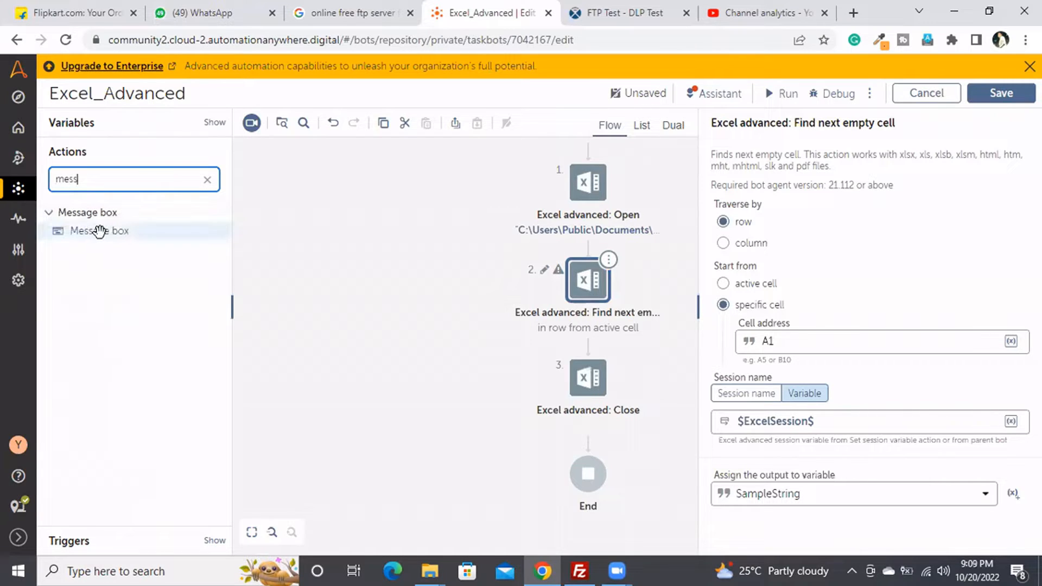
pyautogui.moveTo(99, 233); pyautogui.dragTo(581, 354)
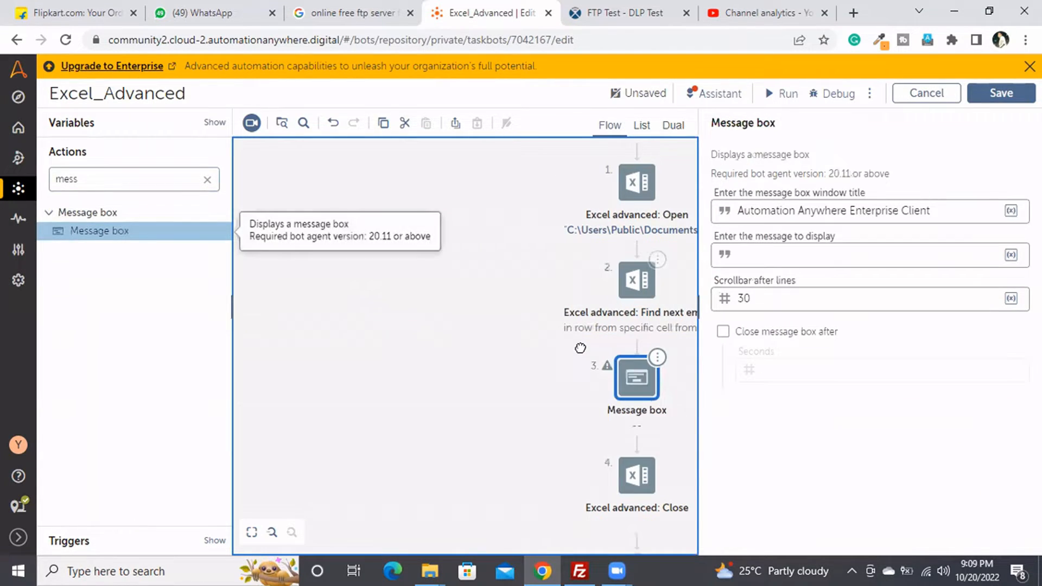
# Set the message box's display text to the SampleString variable
pyautogui.click(787, 255)
pyautogui.press('F2')
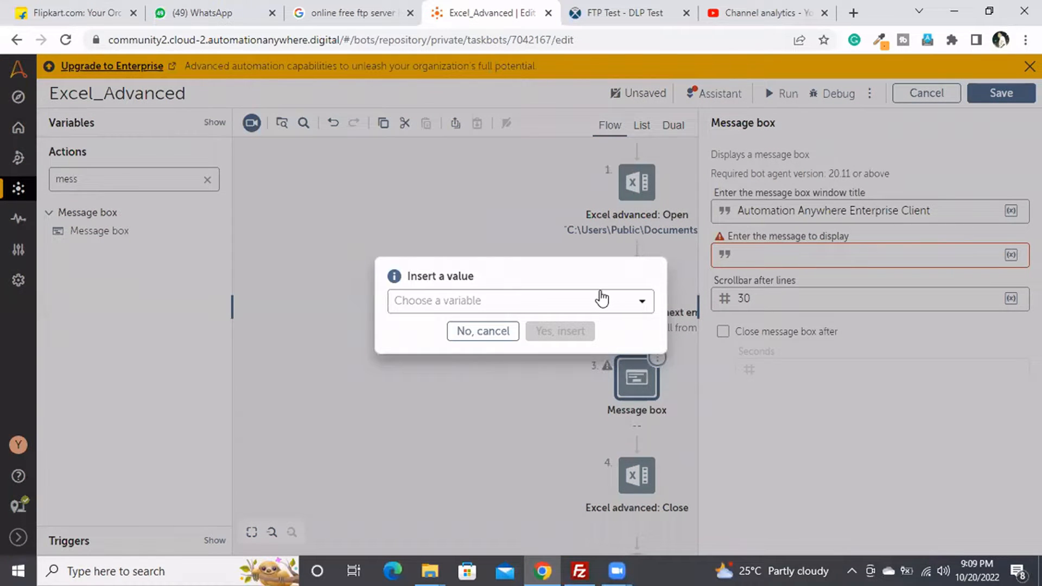
pyautogui.click(601, 299)
pyautogui.click(461, 408)
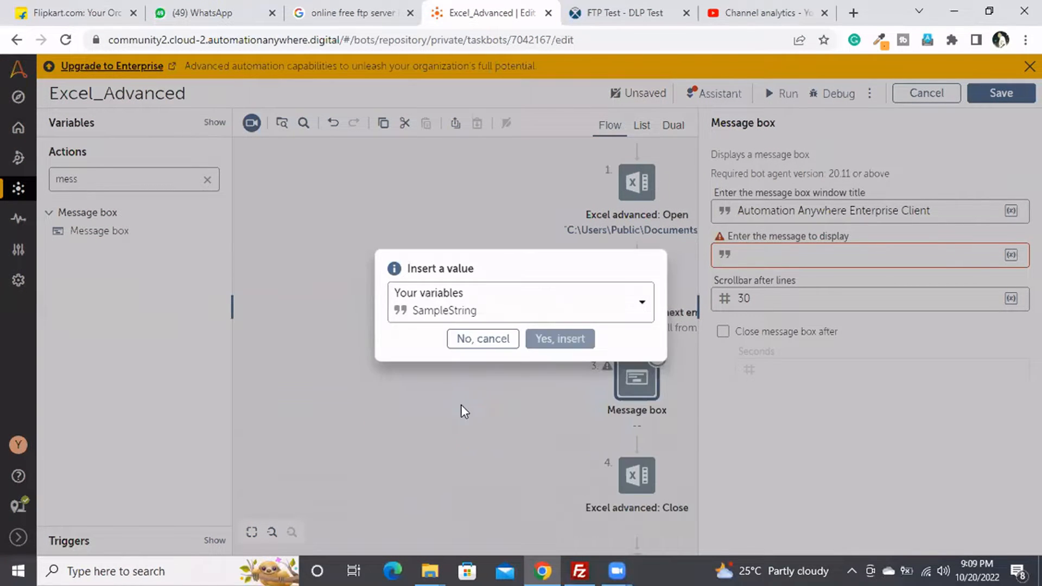
pyautogui.click(565, 339)
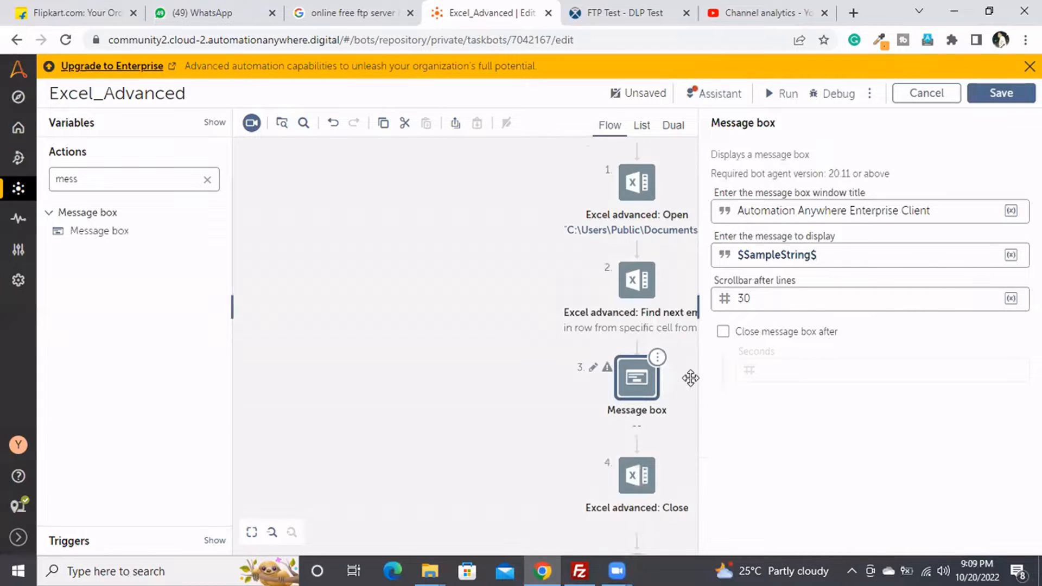
# Run the bot and check its message box output against cell F1 of the StudentDetails sheet
pyautogui.scroll(3, 673, 380)
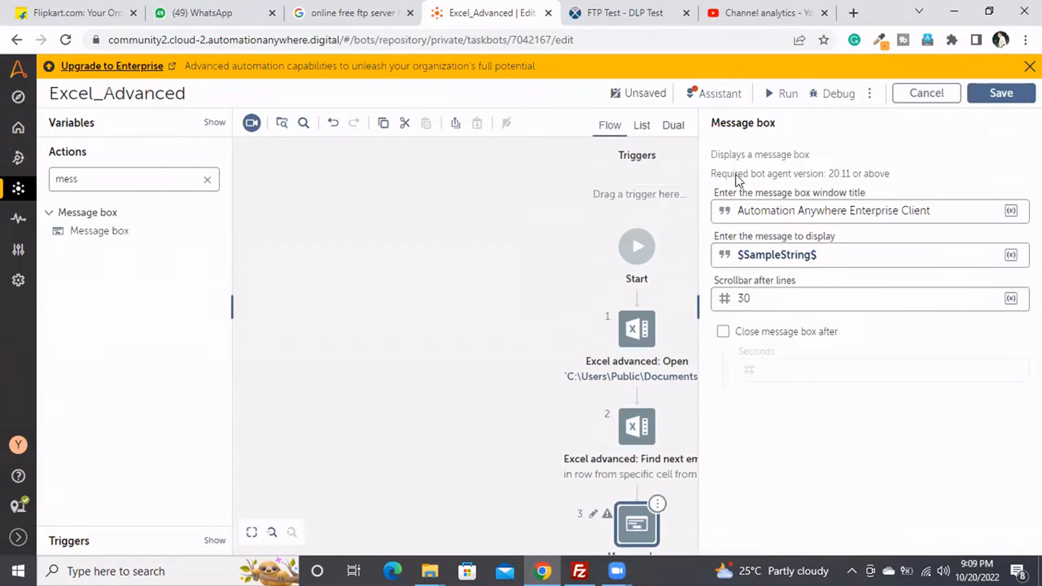
pyautogui.click(787, 101)
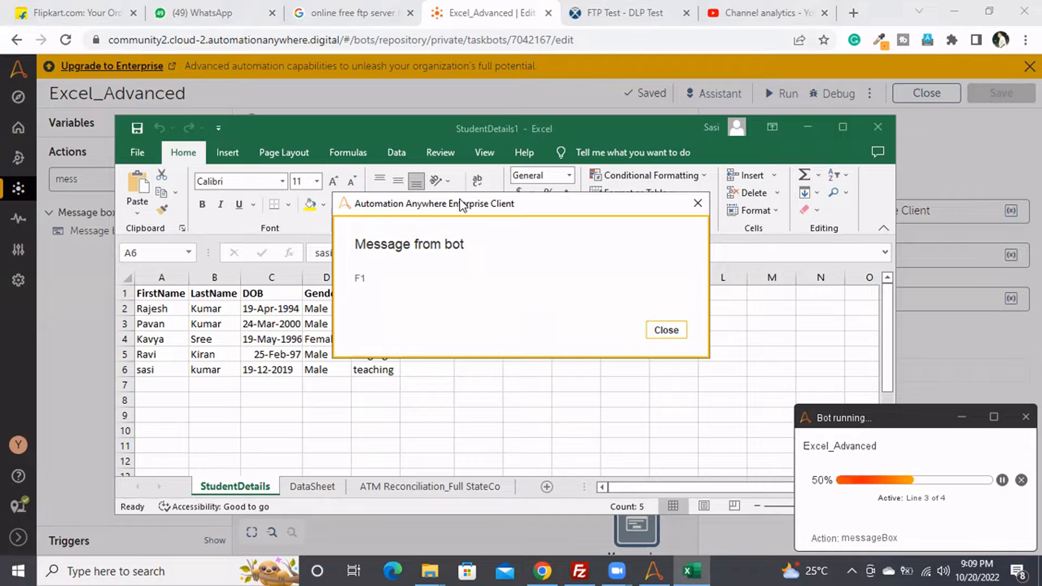
pyautogui.moveTo(466, 205); pyautogui.dragTo(615, 255)
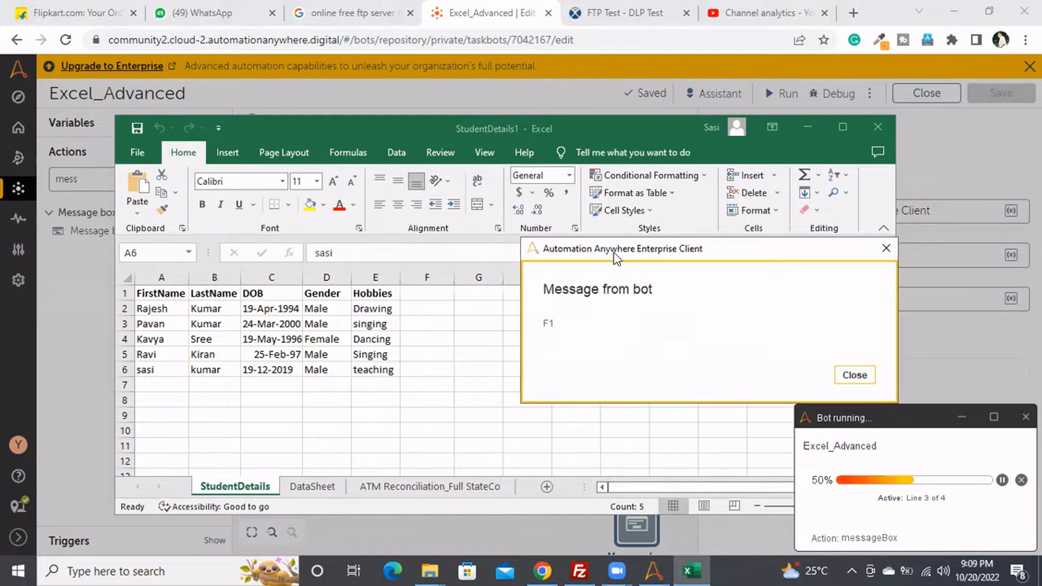
pyautogui.click(418, 292)
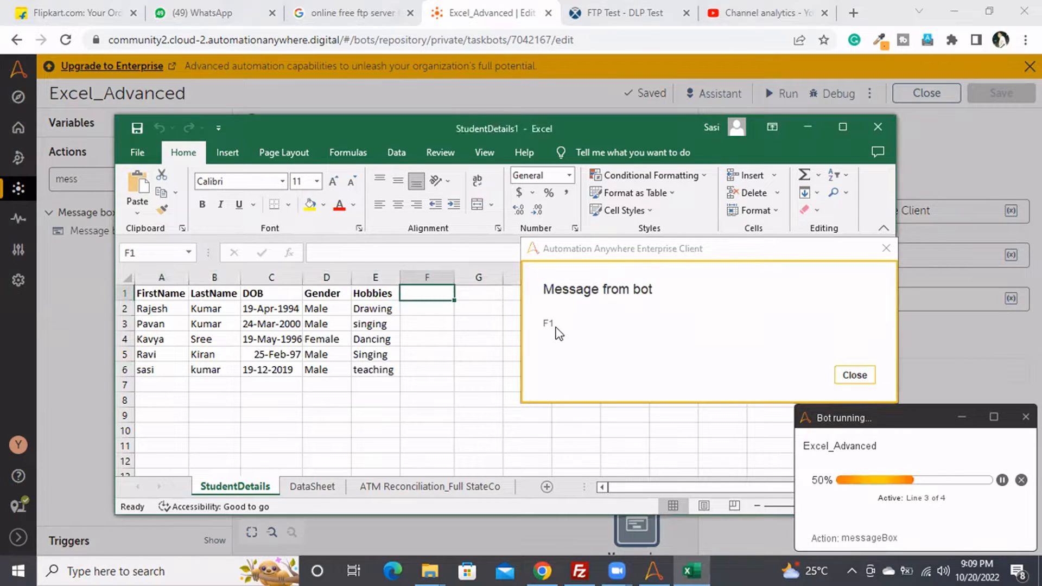
pyautogui.click(855, 375)
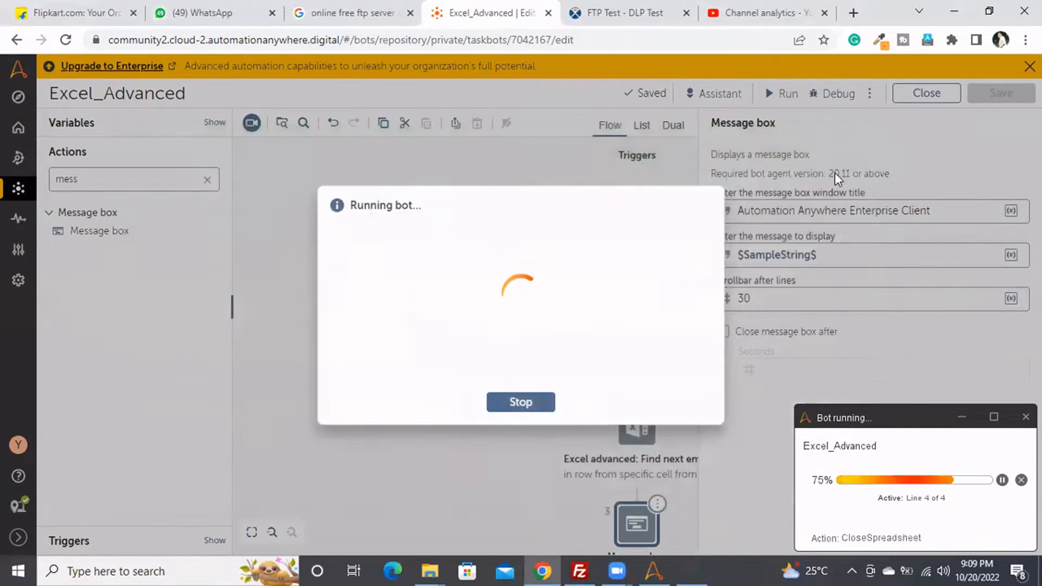
pyautogui.click(526, 402)
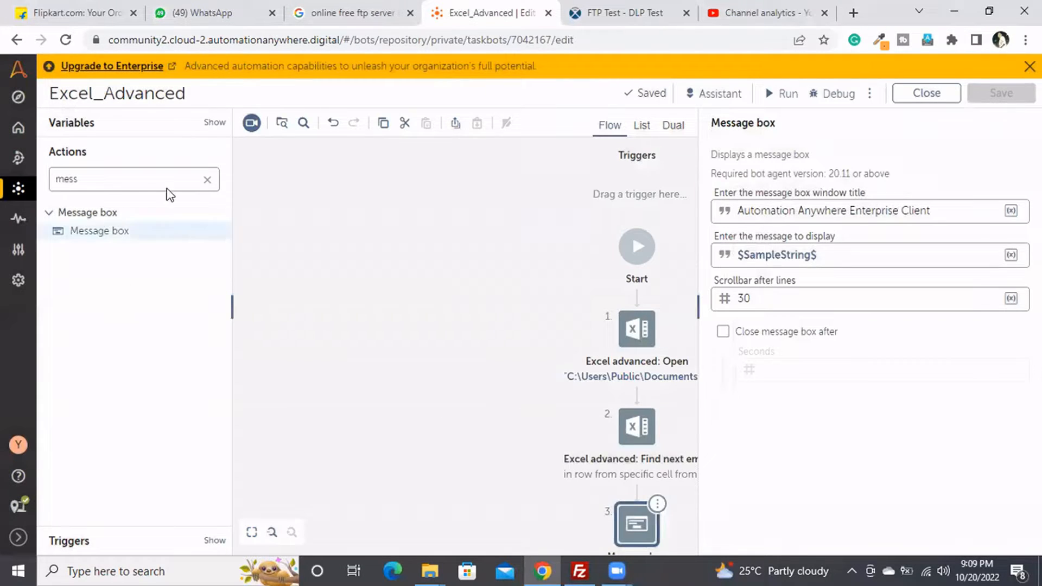
# Filter the available actions by "excel" to list the Excel advanced actions
pyautogui.click(208, 180)
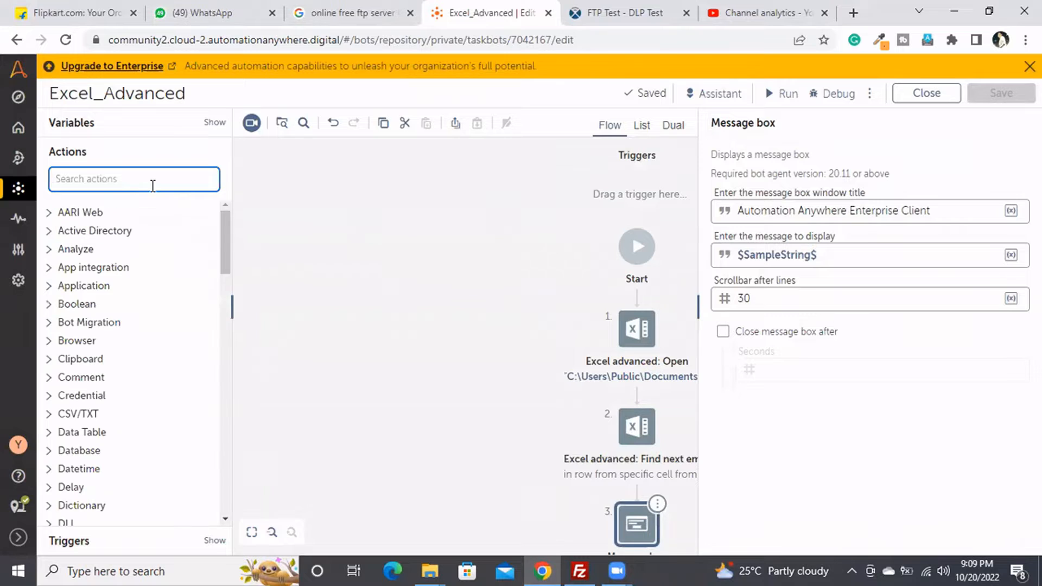
pyautogui.write('excel')
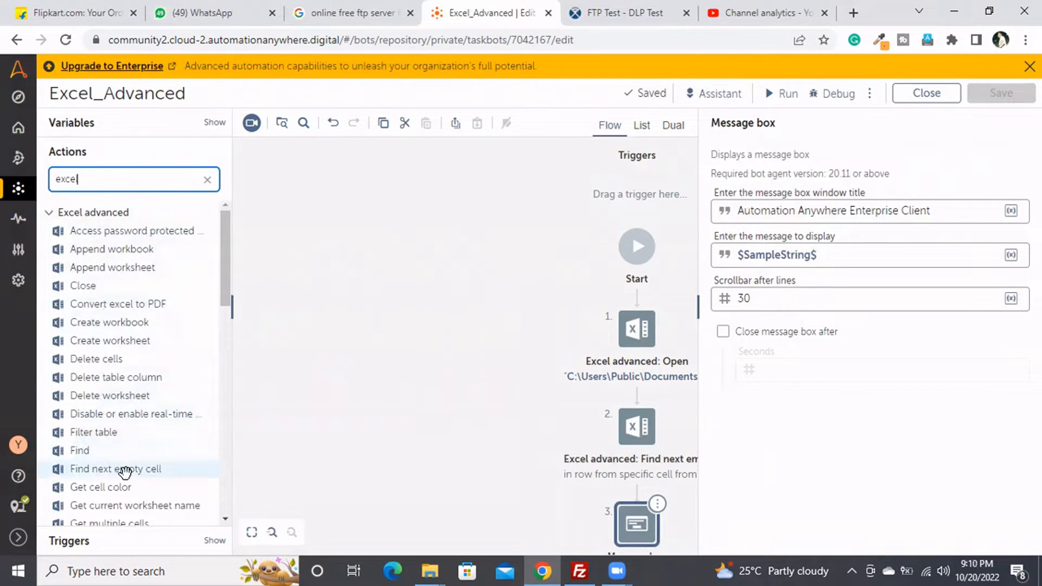
pyautogui.scroll(-1, 116, 470)
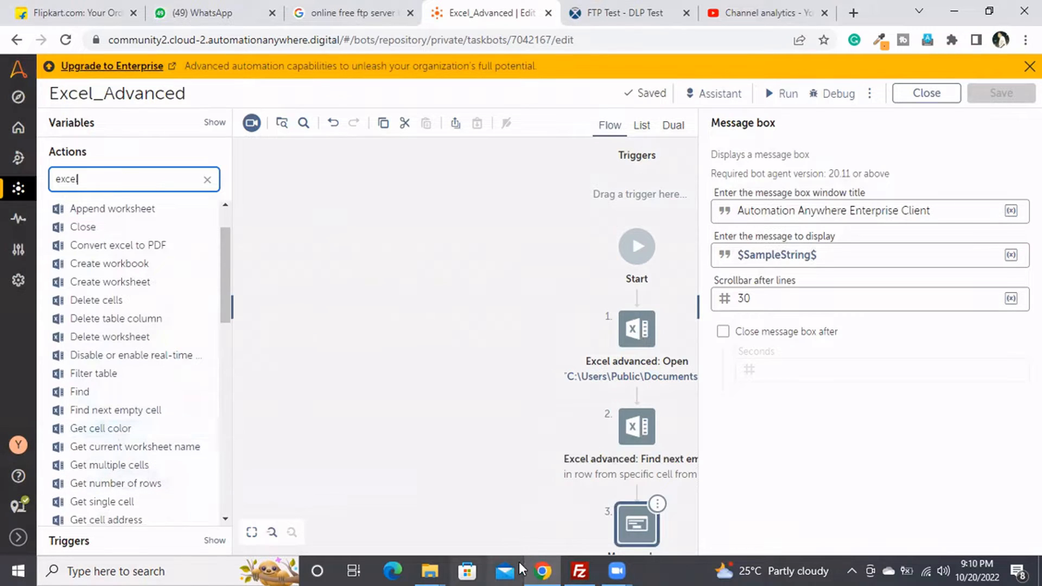
# Open the StudentDetails1 workbook from the My Docs folder and select cell A1 on the DataSheet worksheet
pyautogui.moveTo(430, 571)
pyautogui.click(396, 500)
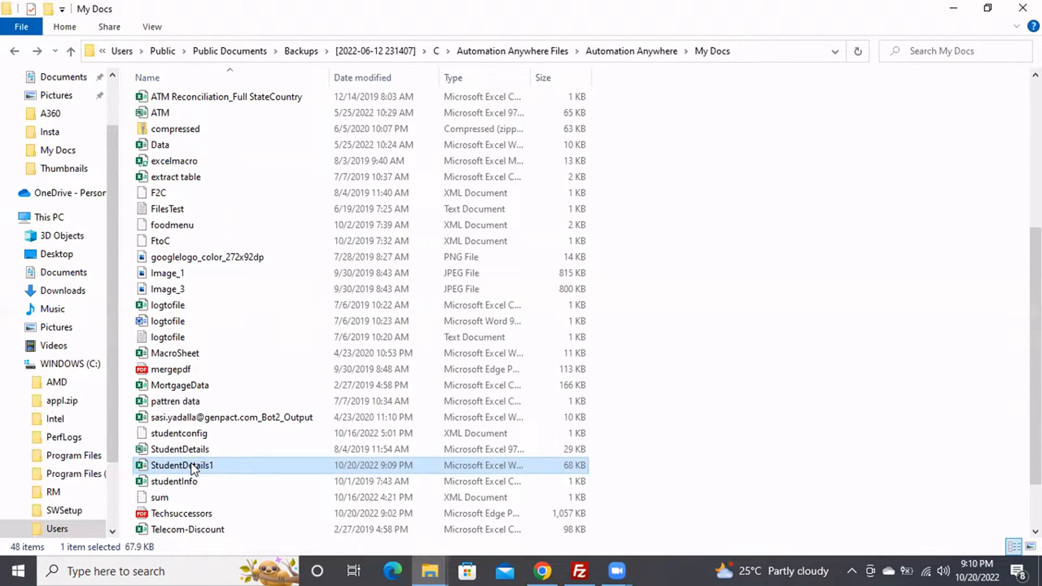
pyautogui.doubleClick(193, 467)
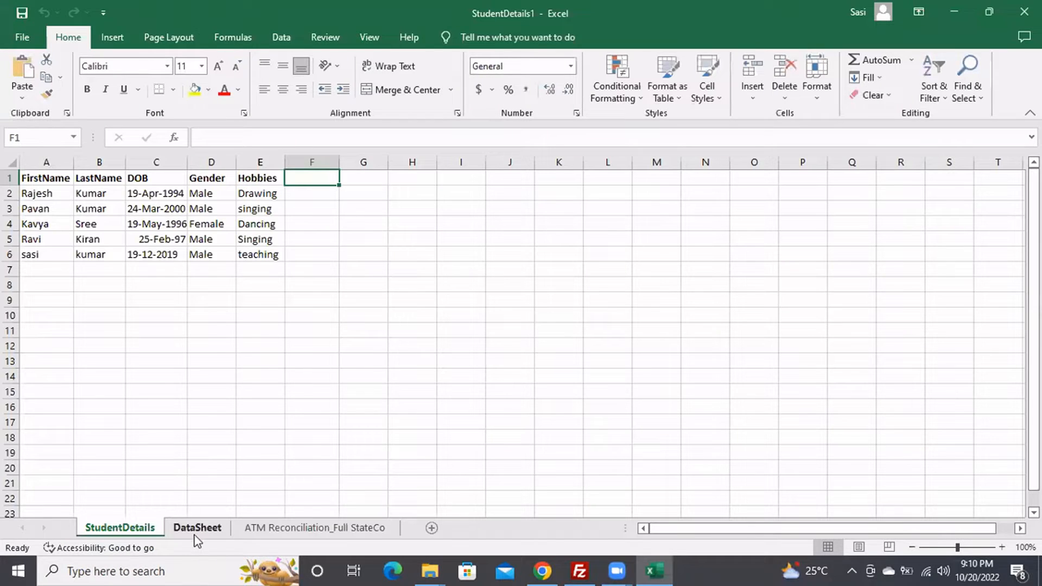
pyautogui.click(197, 530)
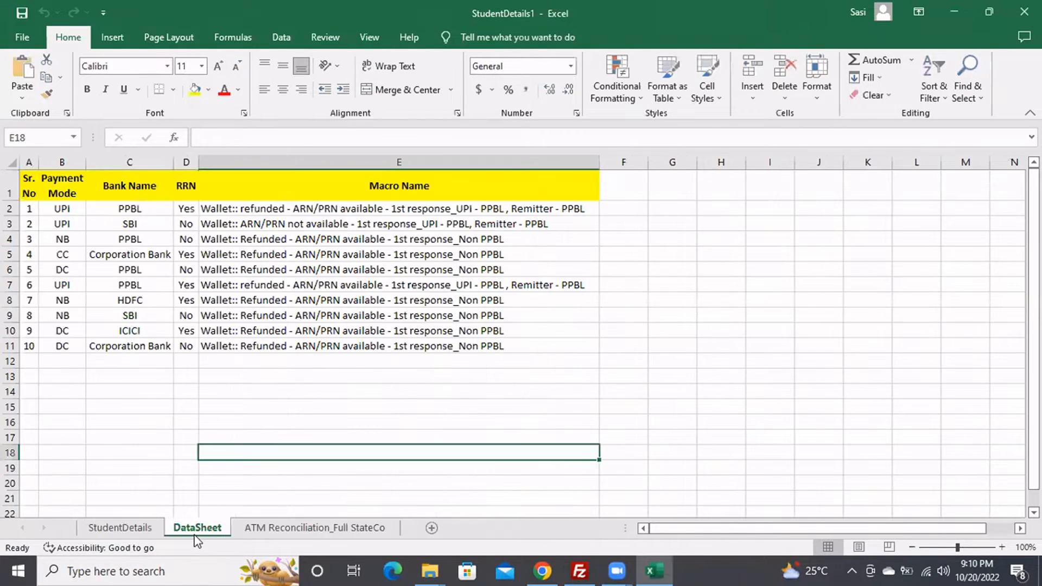
pyautogui.click(30, 186)
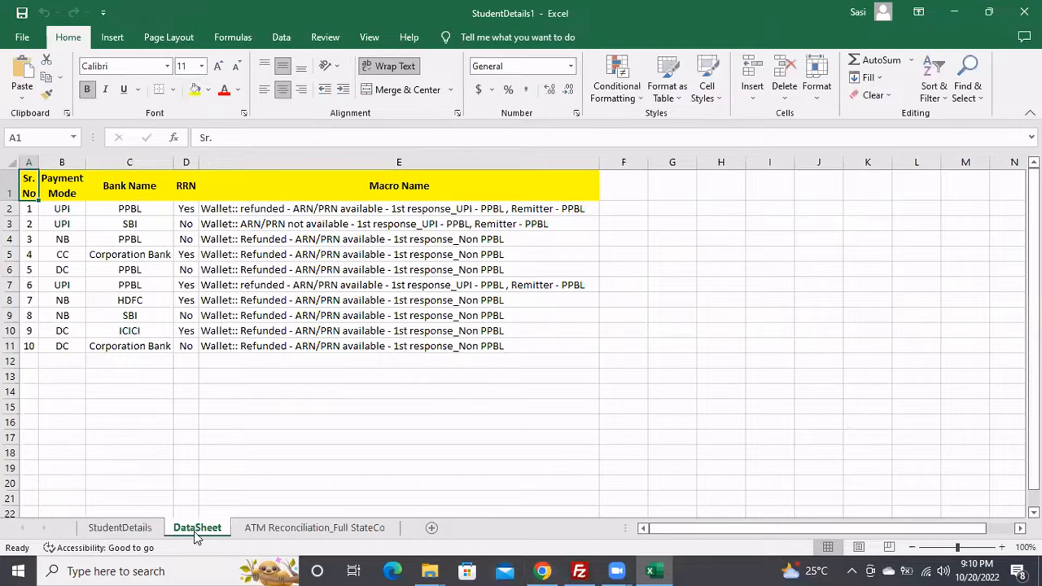
# Switch back to the bot editor in Chrome and set the Open action's specific sheet name to DataSheet
pyautogui.click(542, 571)
pyautogui.click(637, 328)
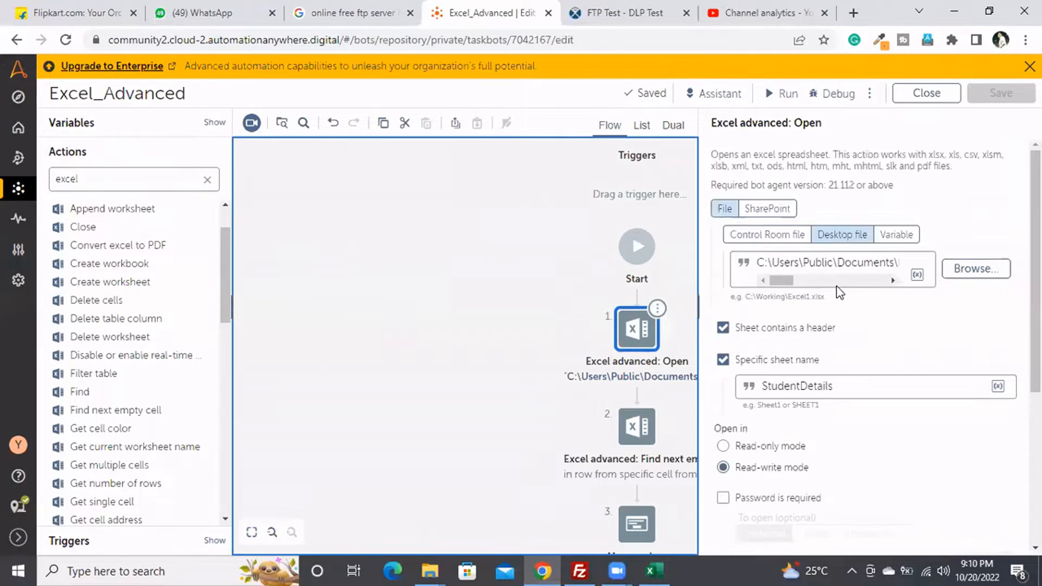
pyautogui.doubleClick(822, 386)
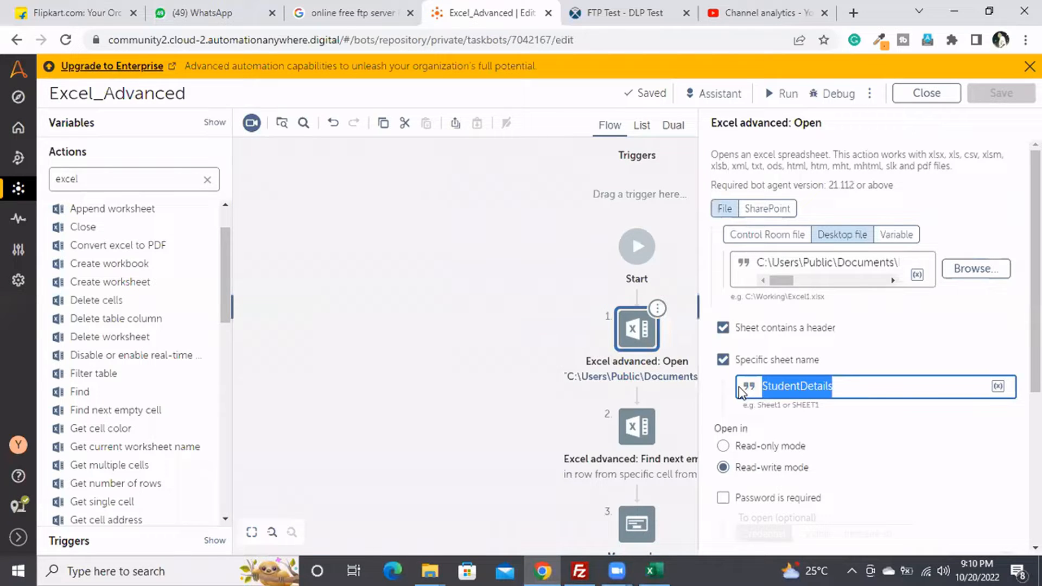
pyautogui.write('DataSheet')
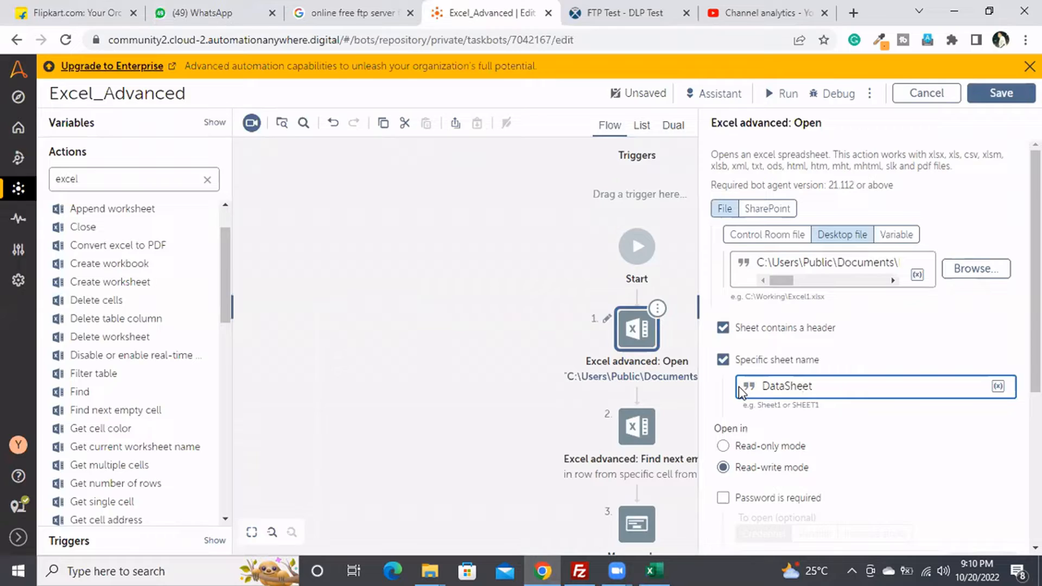
pyautogui.hotkey('alt', 'Tab')
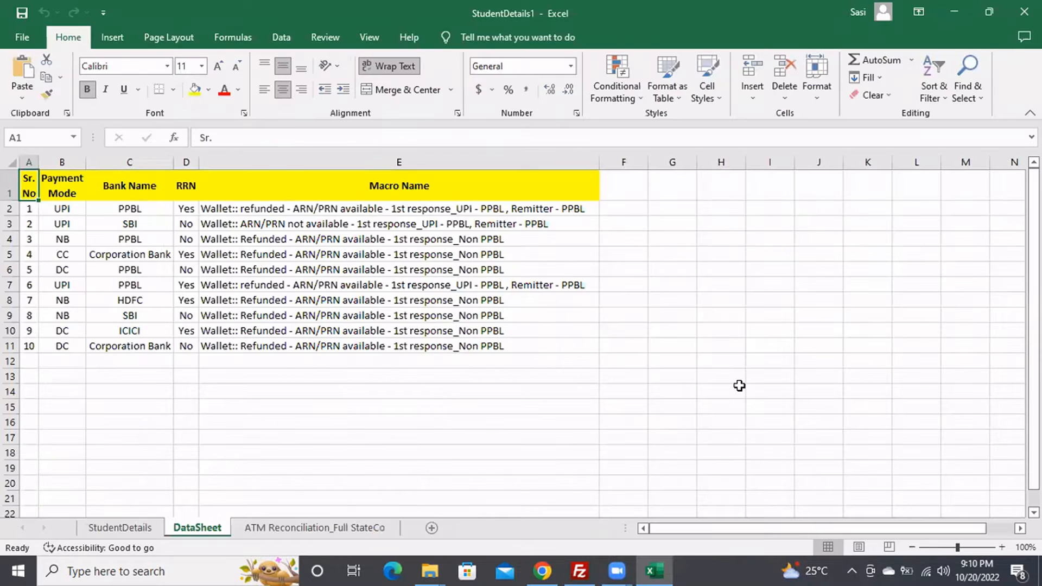
pyautogui.hotkey('alt', 'Tab')
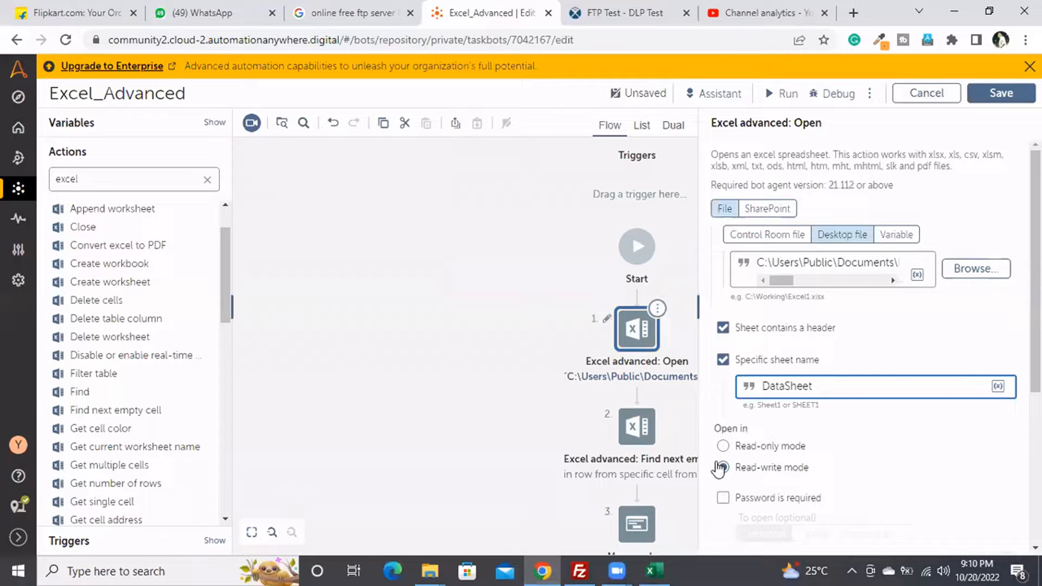
# Replace the Find next empty cell action with a Get cell color action between Open and Message box
pyautogui.click(659, 407)
pyautogui.click(717, 417)
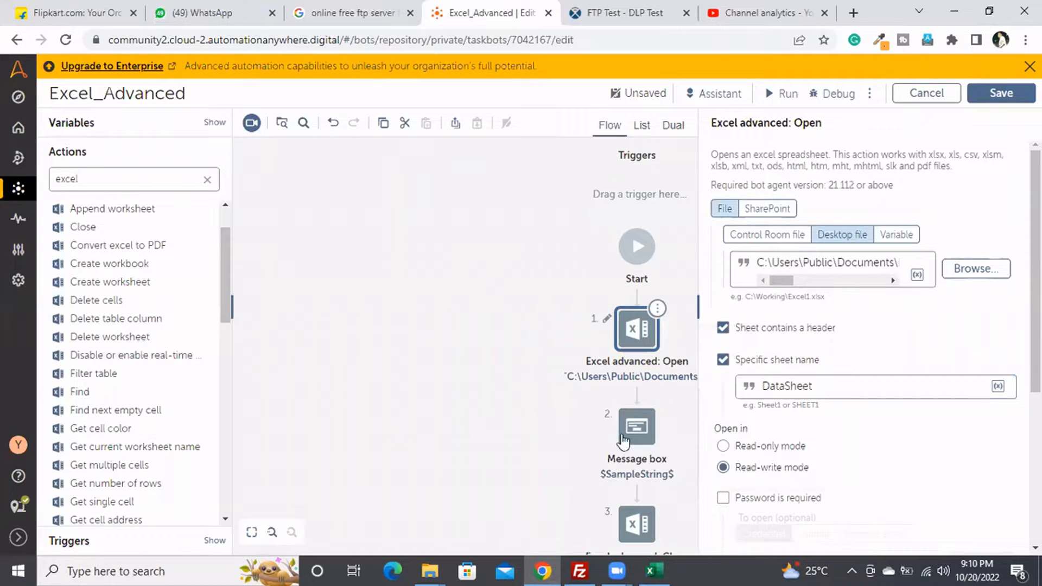
pyautogui.moveTo(105, 429); pyautogui.dragTo(631, 417)
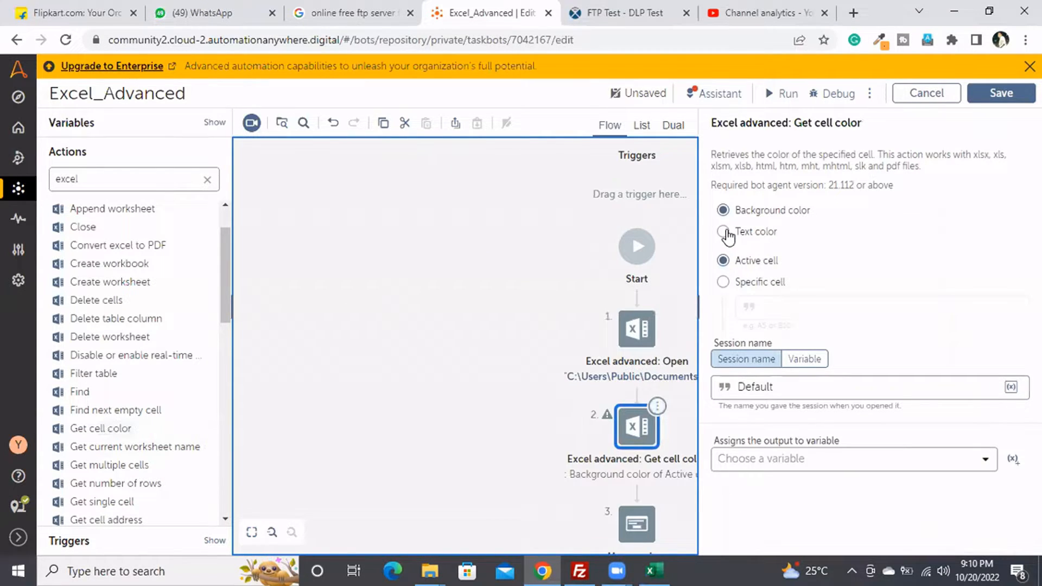
# Set the Get cell color action to read the background color of the specific cell A1
pyautogui.hotkey('alt', 'Tab')
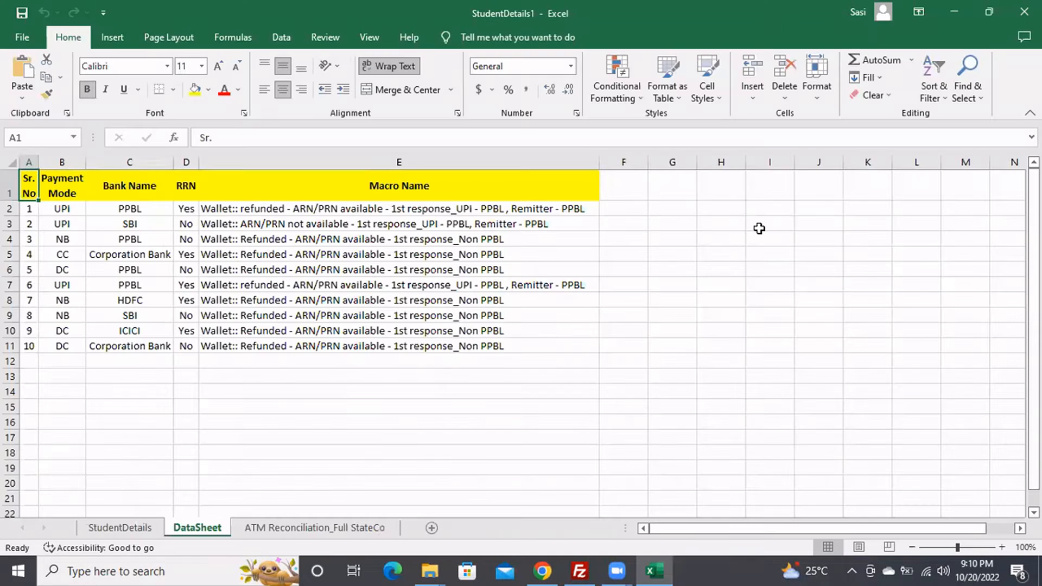
pyautogui.hotkey('alt', 'Tab')
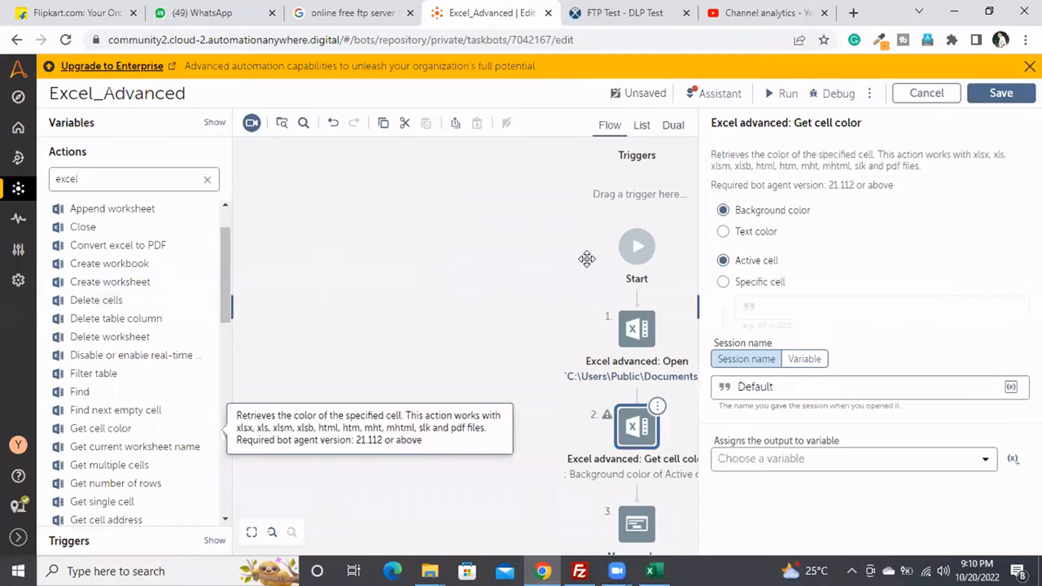
pyautogui.click(724, 232)
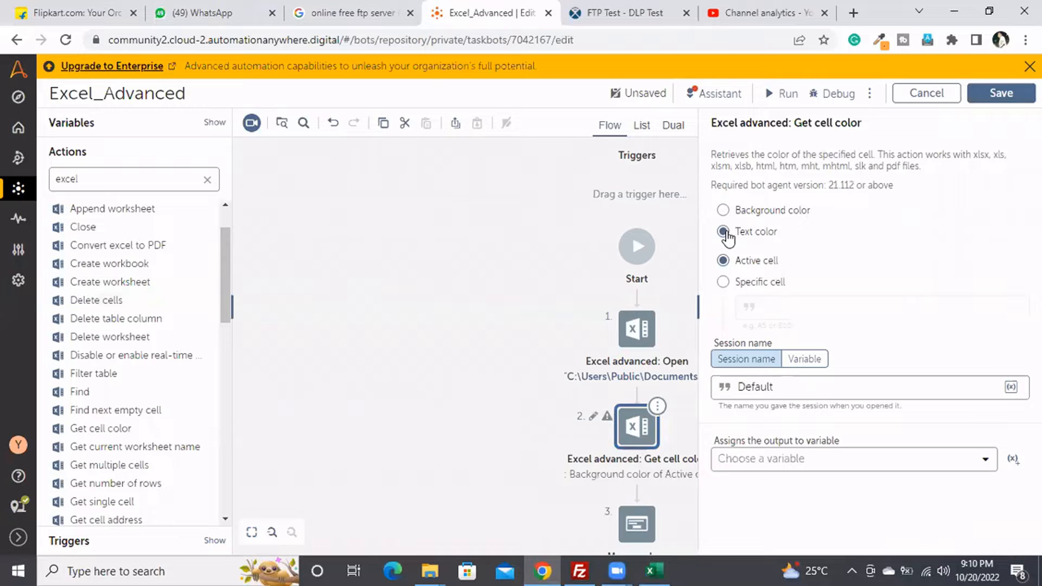
pyautogui.click(724, 211)
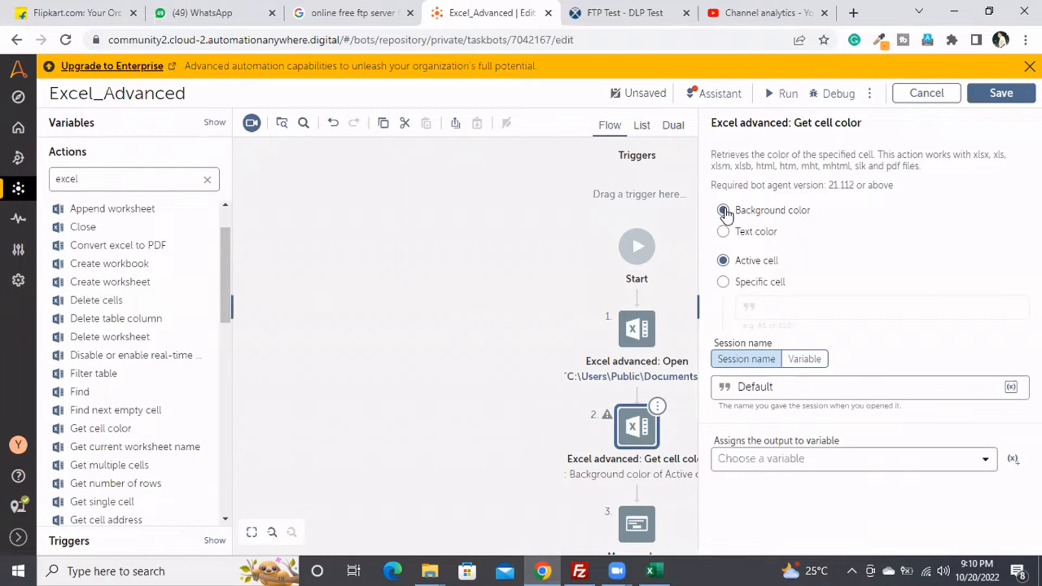
pyautogui.click(723, 283)
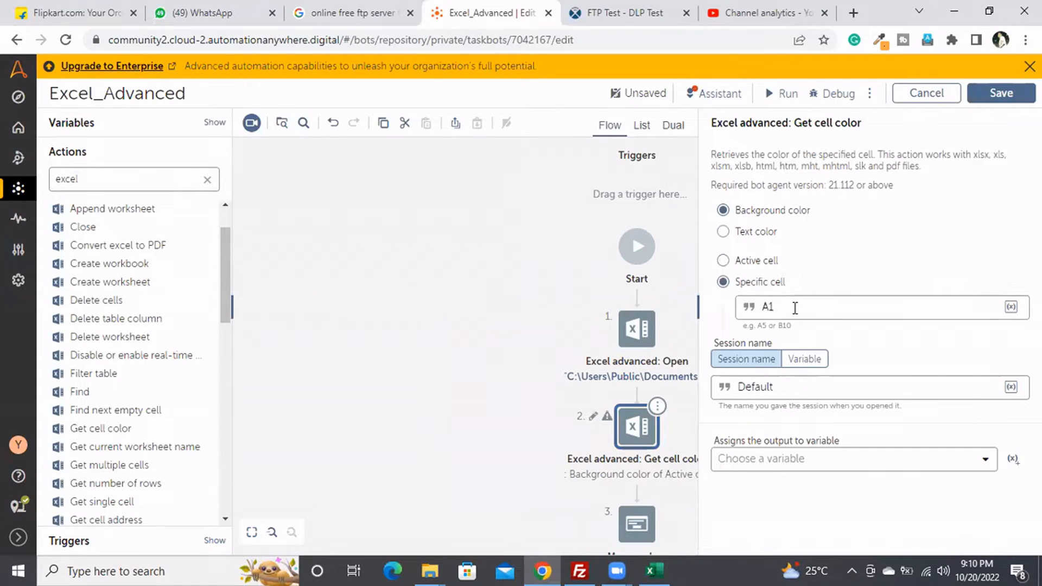
# Set the Get cell color session to the ExcelSession variable and assign its output to SampleString
pyautogui.click(805, 360)
pyautogui.click(869, 387)
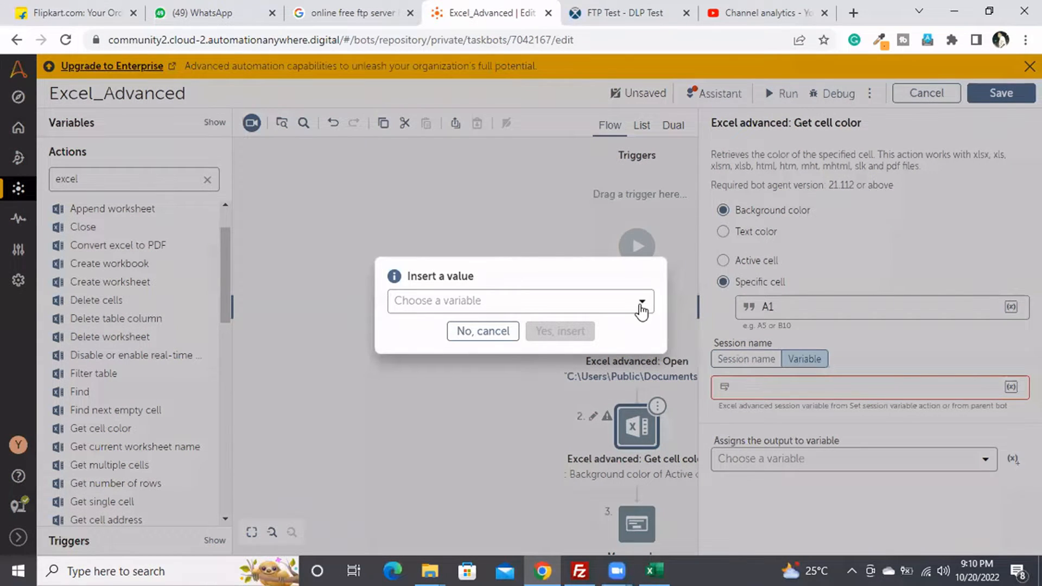
pyautogui.click(642, 304)
pyautogui.click(461, 408)
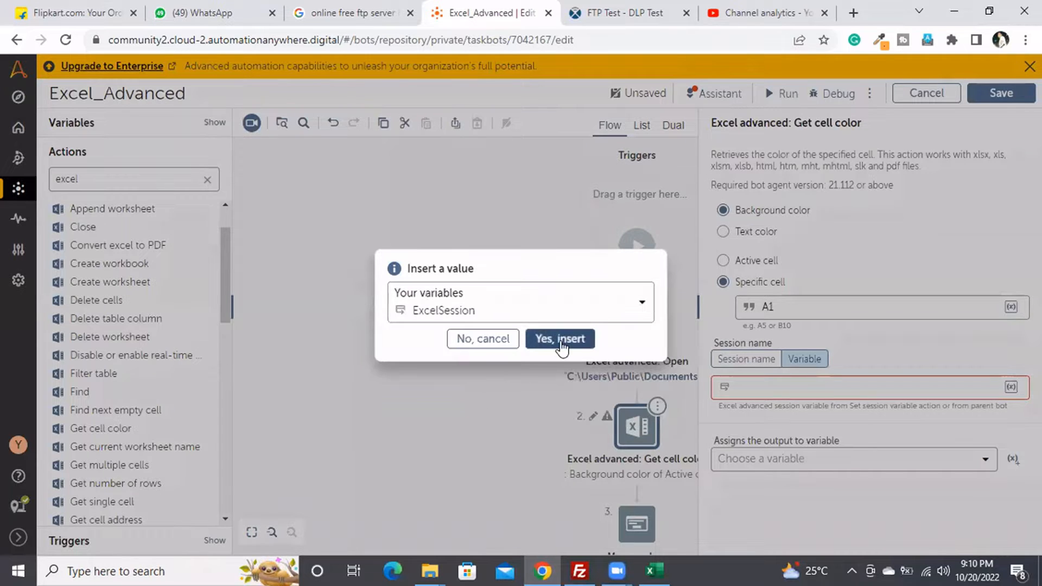
pyautogui.click(561, 341)
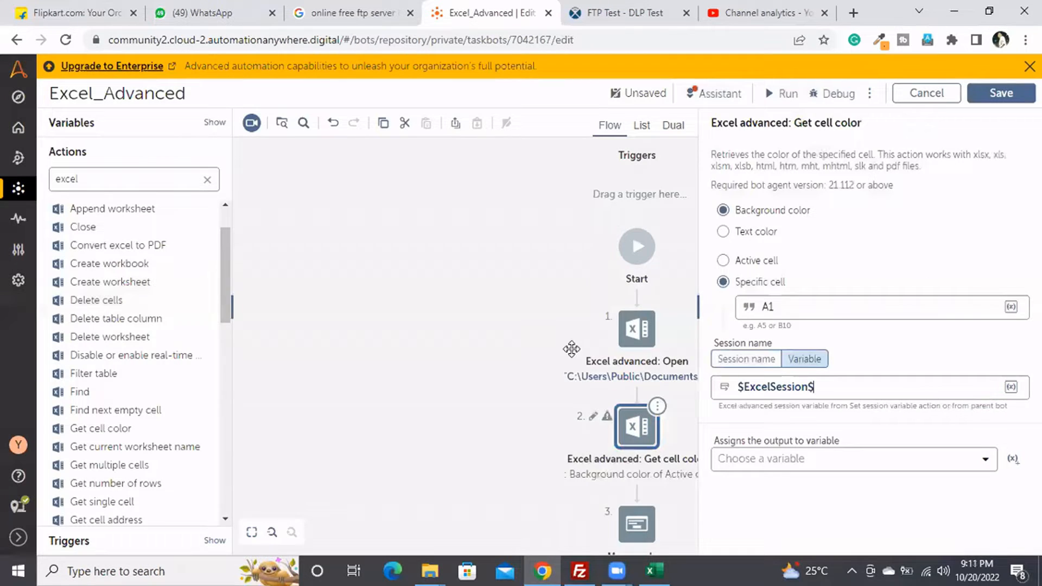
pyautogui.click(885, 467)
pyautogui.click(760, 429)
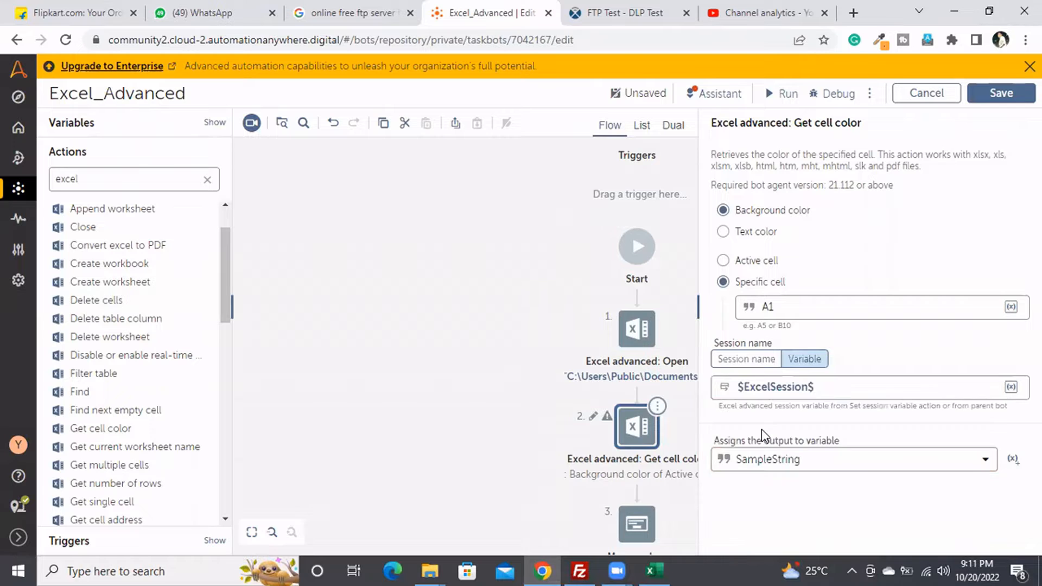
# Close the StudentDetails1 workbook in Excel, then run the bot from Chrome and dismiss its color message and completion notice
pyautogui.click(655, 571)
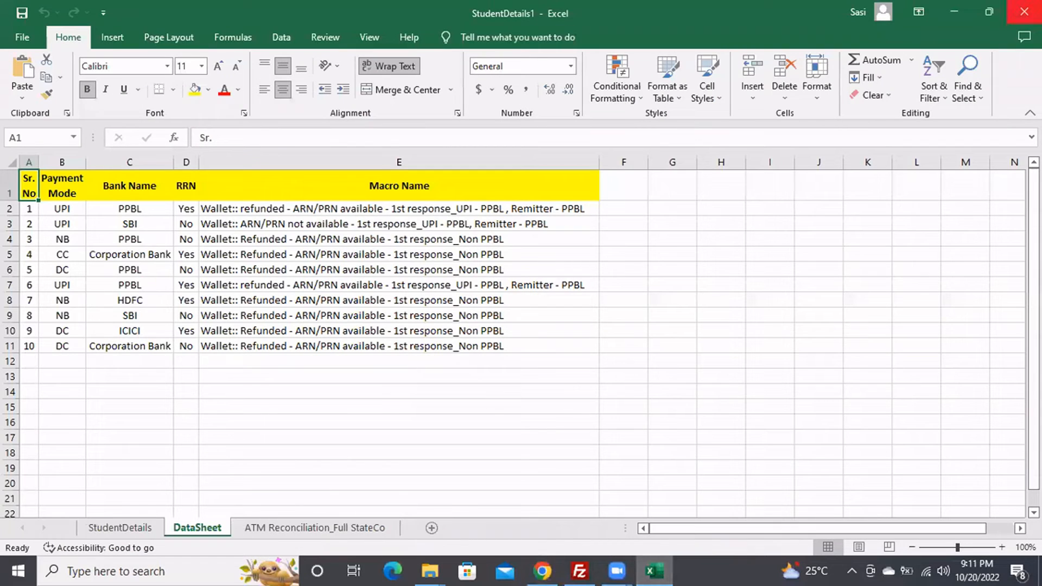
pyautogui.click(1025, 12)
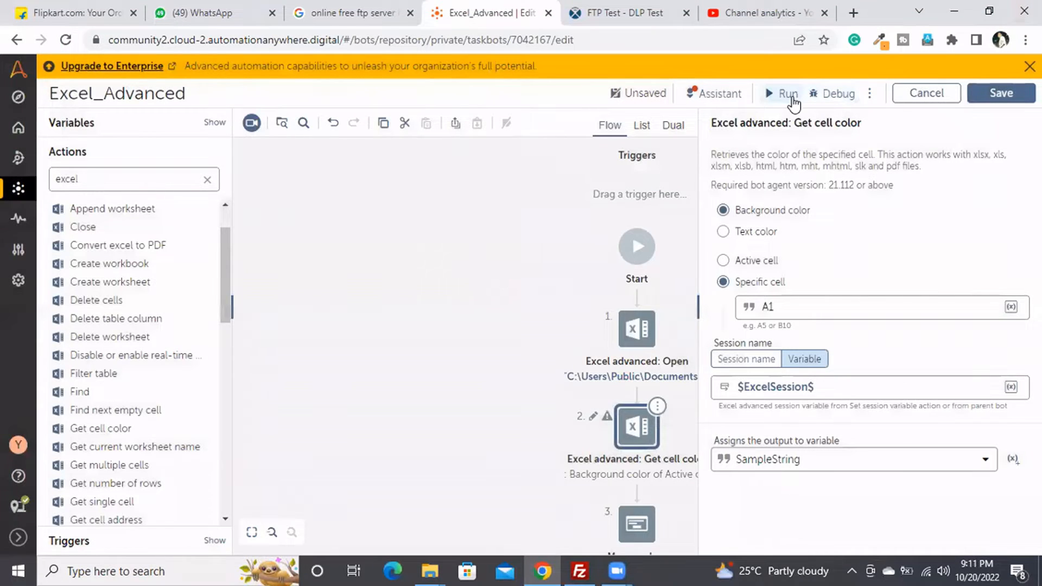
pyautogui.click(792, 98)
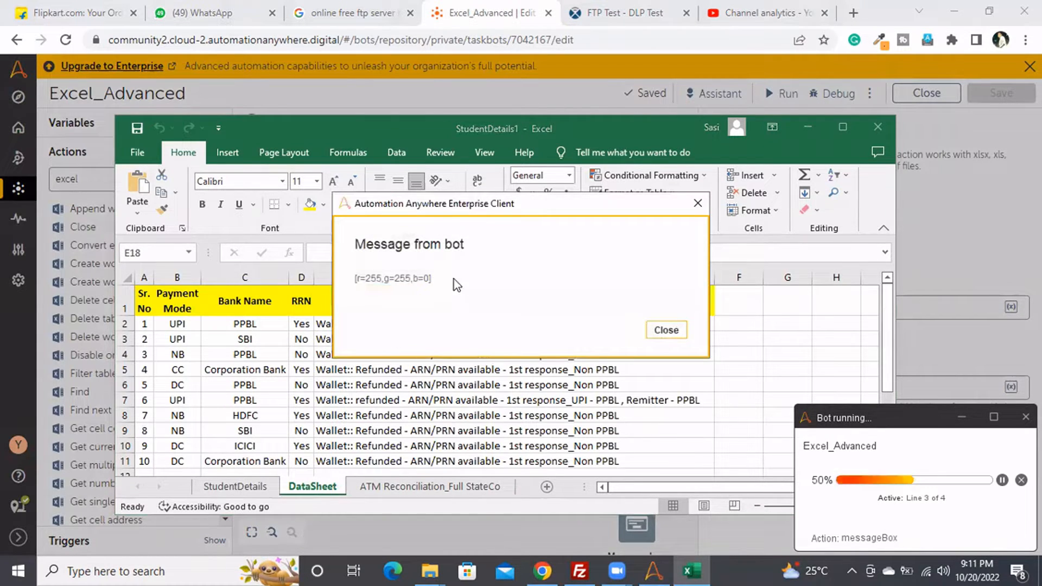
pyautogui.moveTo(431, 282); pyautogui.dragTo(359, 283)
pyautogui.moveTo(431, 281); pyautogui.dragTo(356, 284)
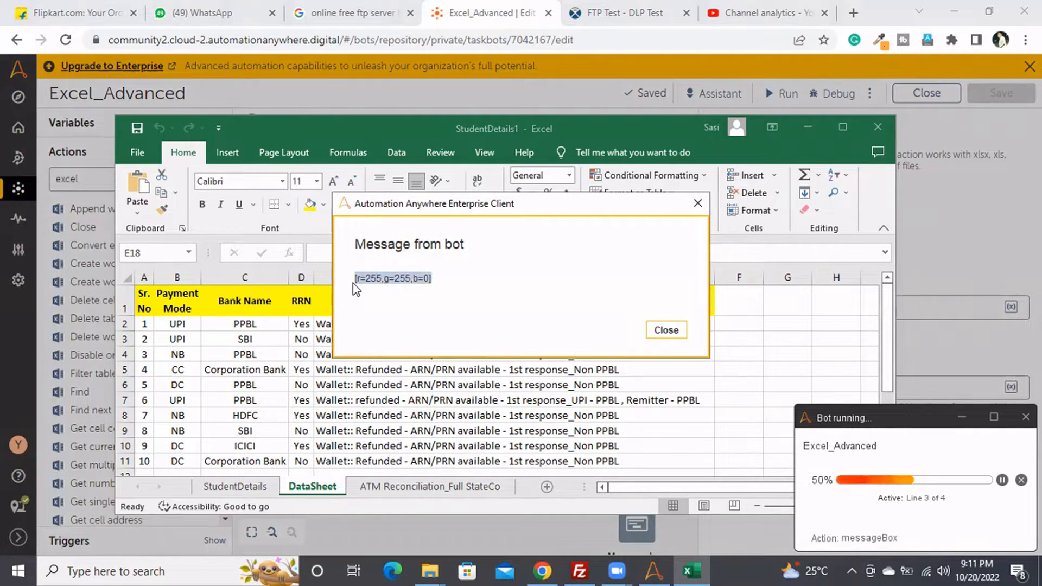
pyautogui.click(666, 331)
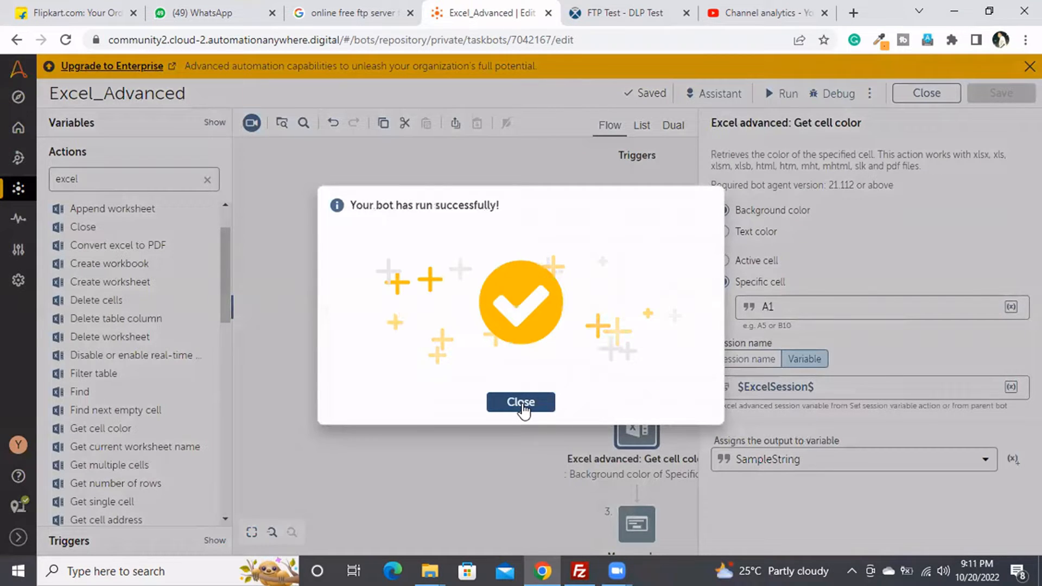
pyautogui.click(521, 403)
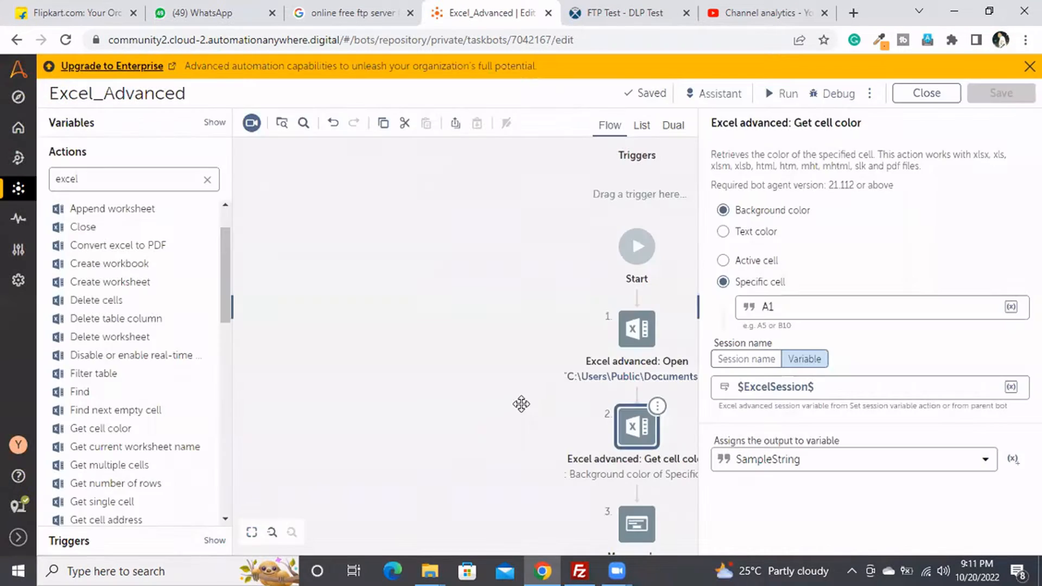
# Add a Get current worksheet name action between the Open and Get cell color actions
pyautogui.scroll(-3, 148, 450)
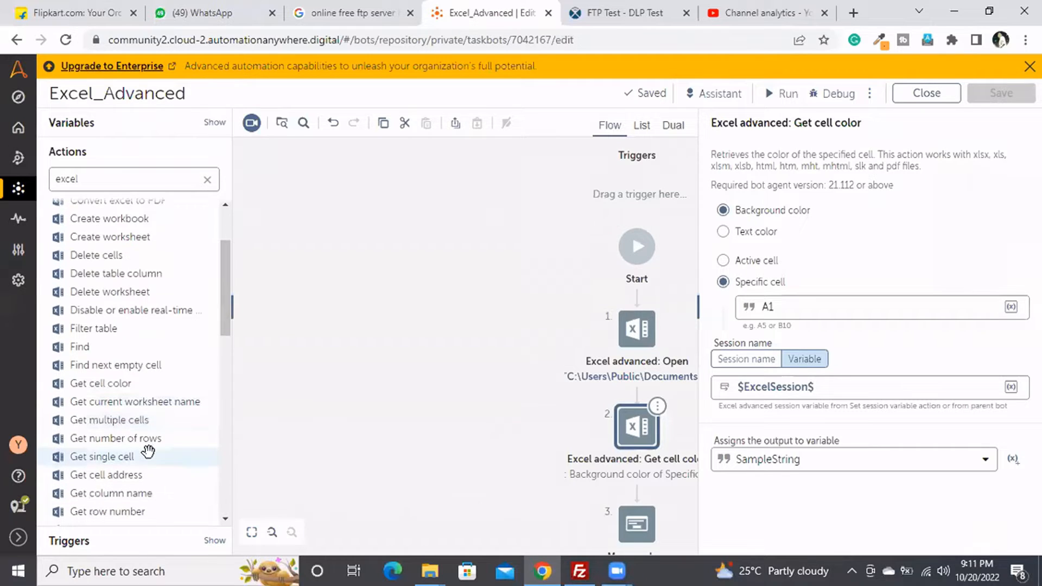
pyautogui.scroll(-3, 148, 449)
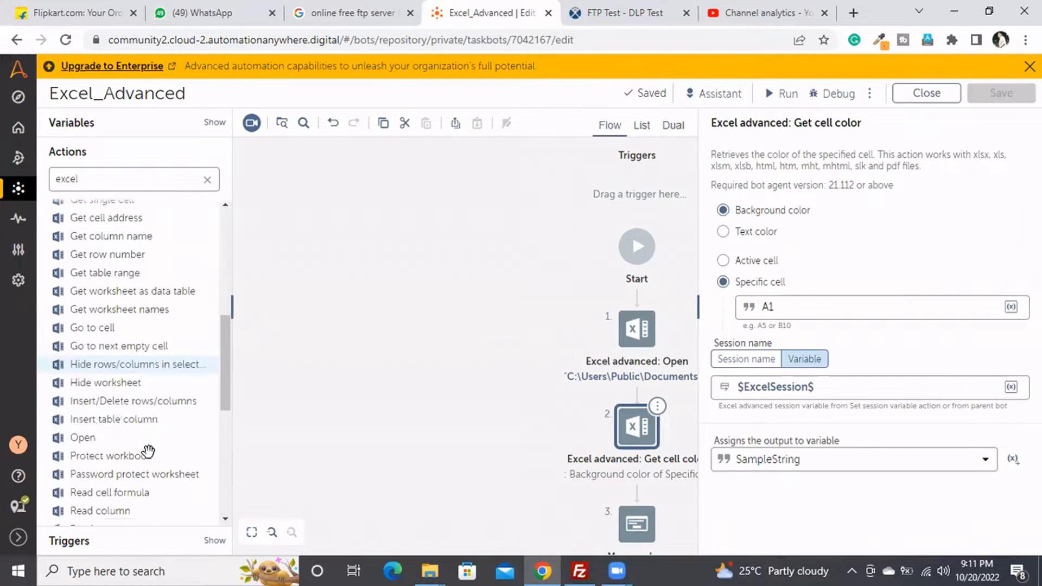
pyautogui.scroll(2, 147, 454)
pyautogui.scroll(2, 145, 452)
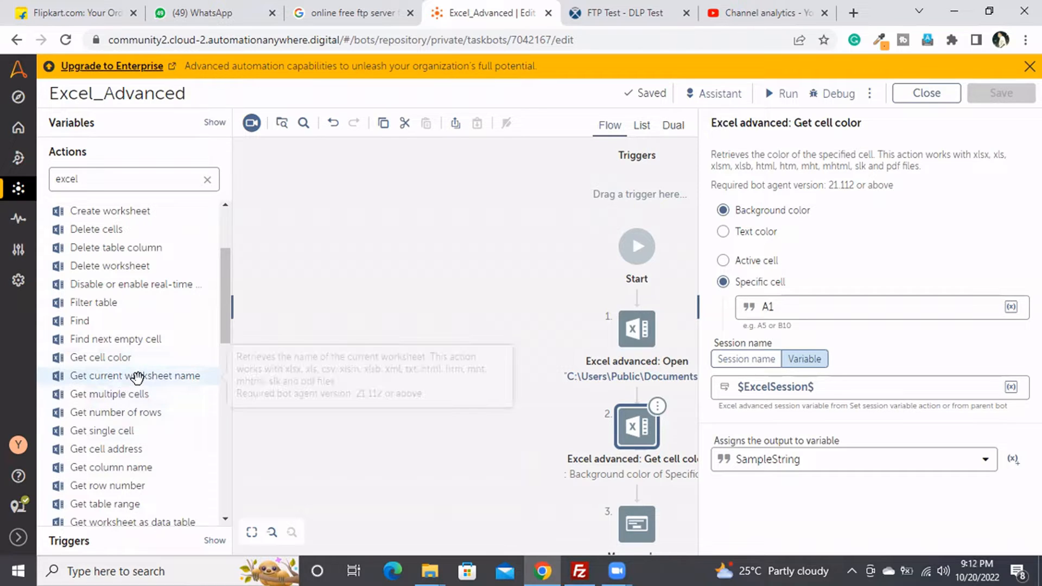
pyautogui.moveTo(135, 374); pyautogui.dragTo(671, 396)
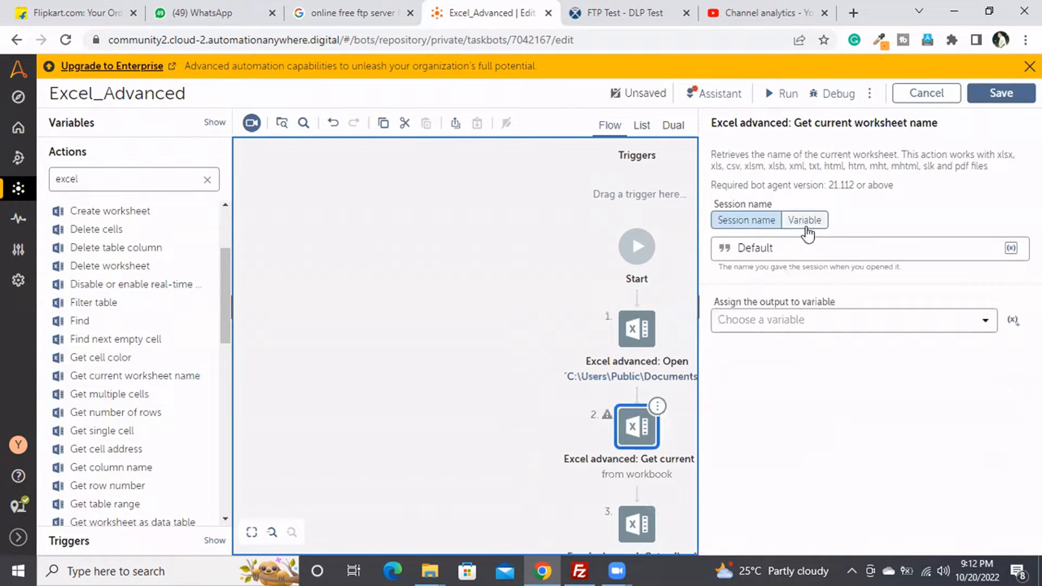
# Set the Get current worksheet name session to the ExcelSession variable and assign its output to SampleString
pyautogui.click(807, 222)
pyautogui.click(873, 250)
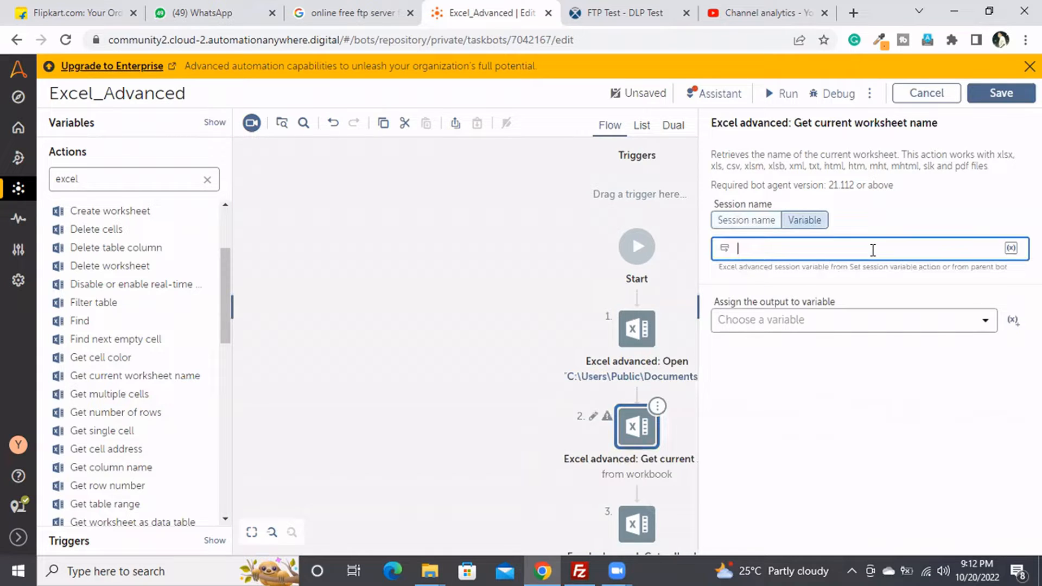
pyautogui.press('F2')
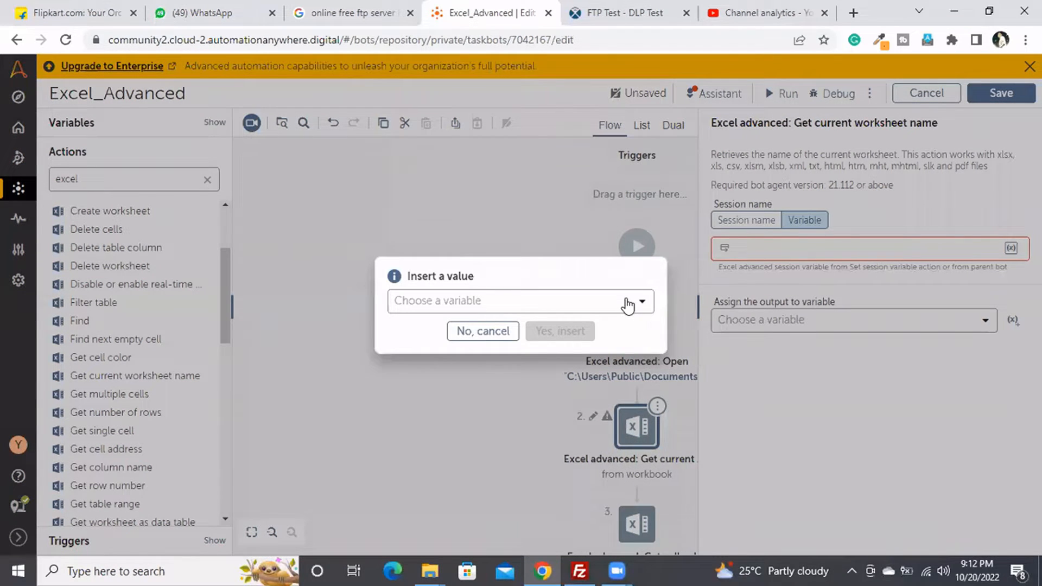
pyautogui.click(624, 301)
pyautogui.click(492, 409)
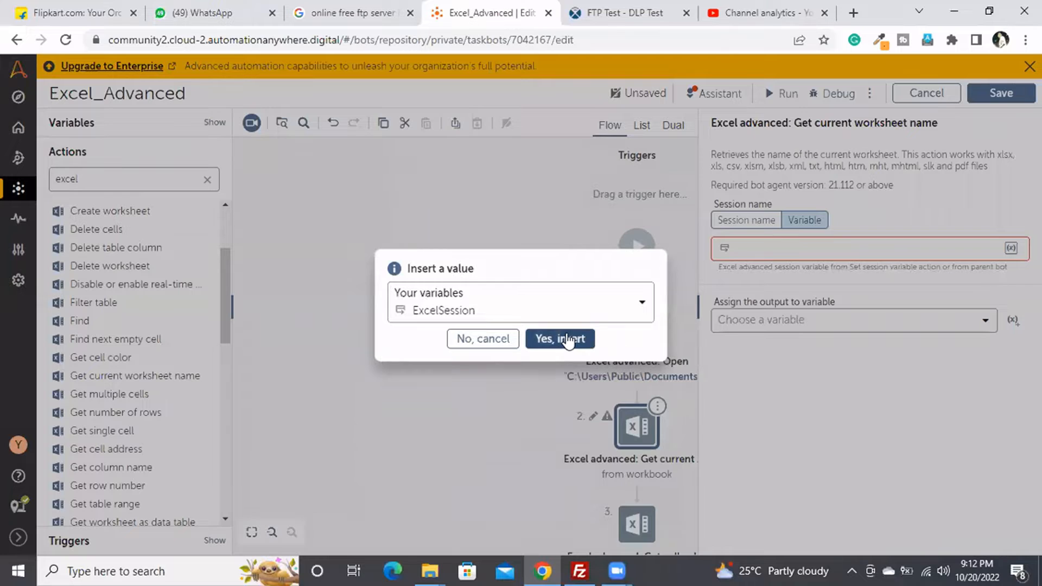
pyautogui.click(565, 340)
pyautogui.click(782, 325)
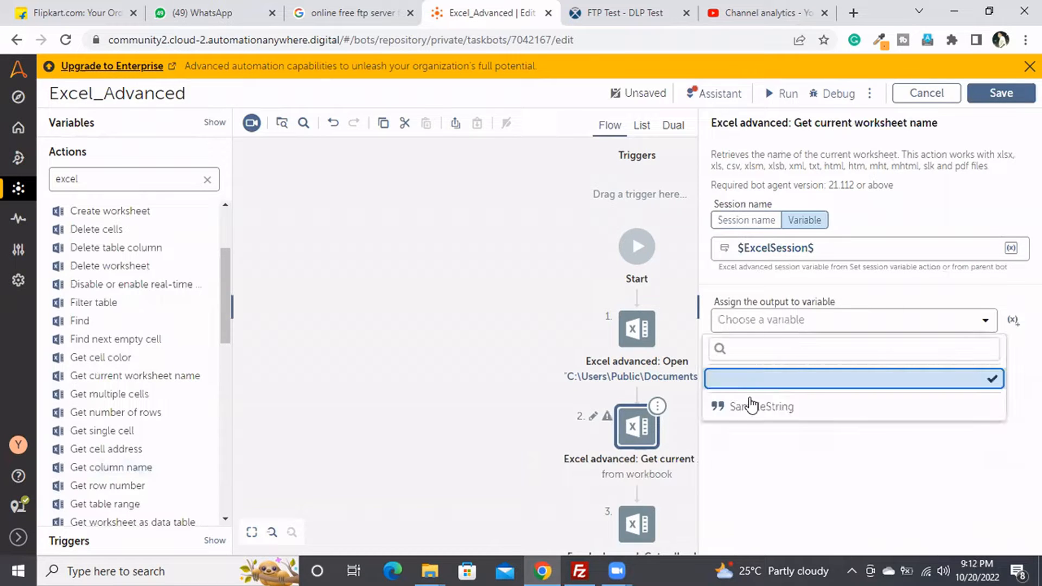
pyautogui.click(752, 409)
# Delete the Get cell color action from the bot flow
pyautogui.scroll(-3, 649, 463)
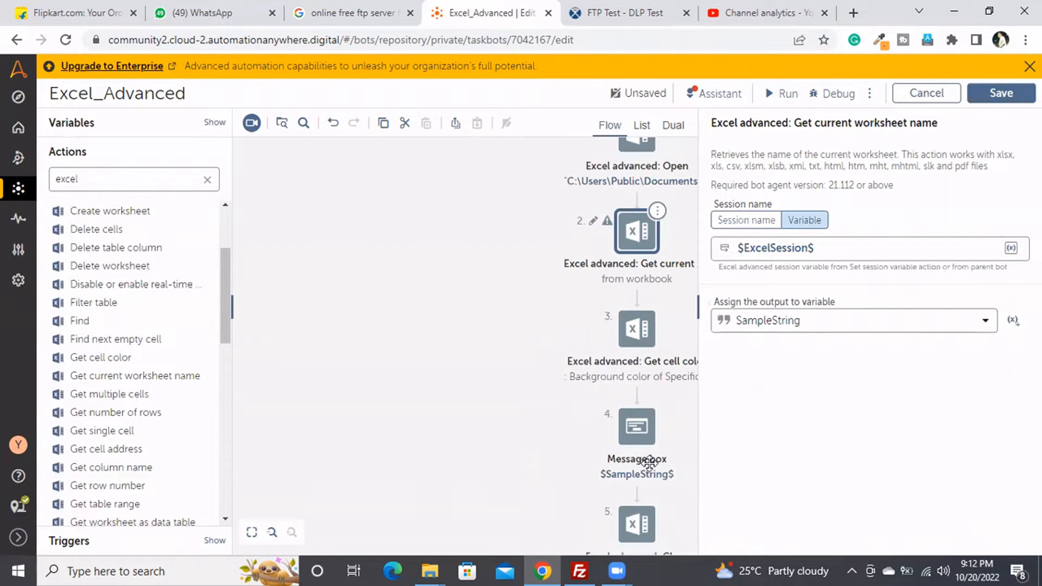
pyautogui.scroll(4, 650, 462)
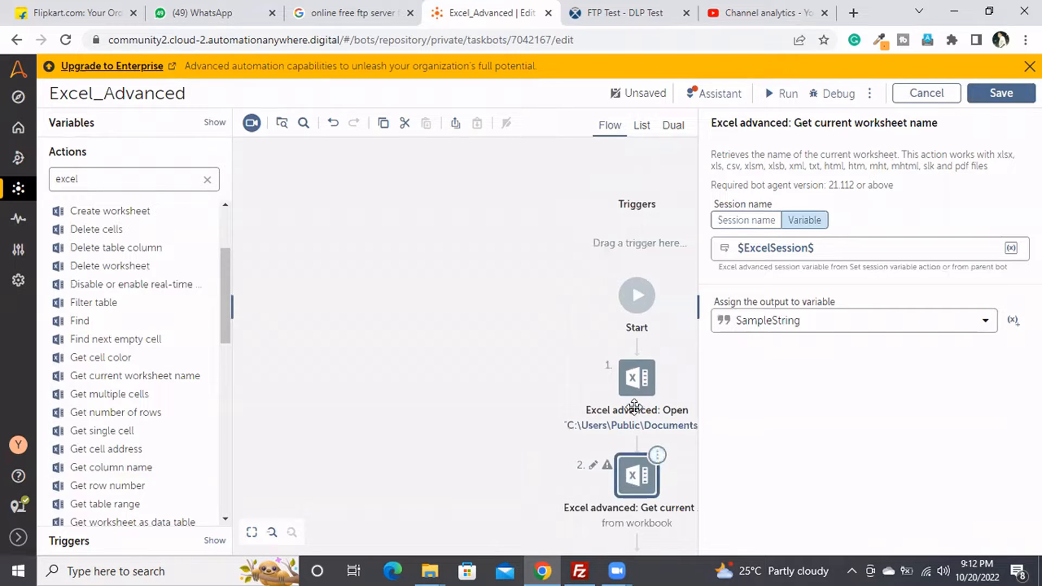
pyautogui.click(638, 377)
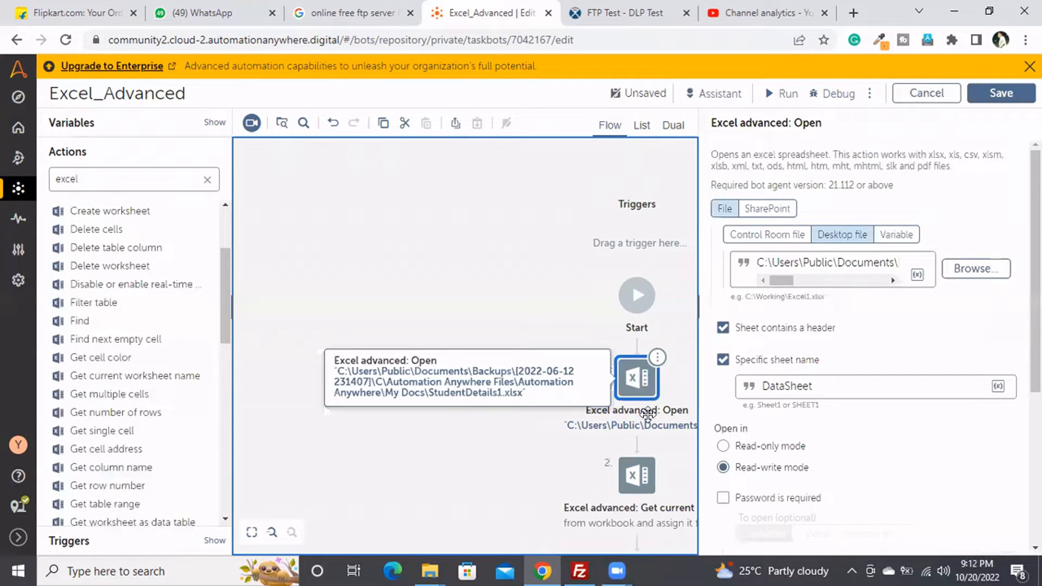
pyautogui.scroll(-2, 650, 428)
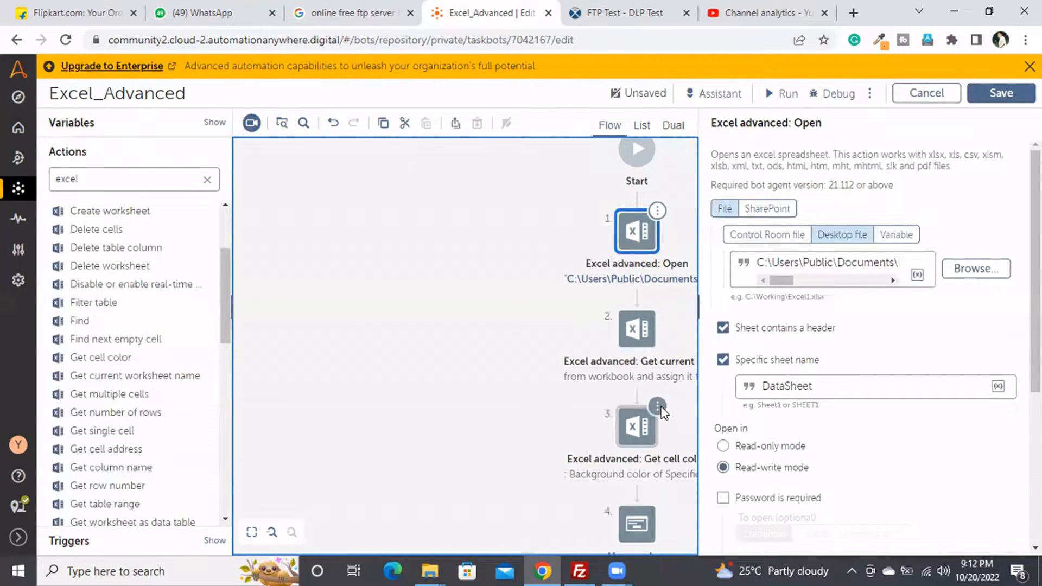
pyautogui.click(658, 407)
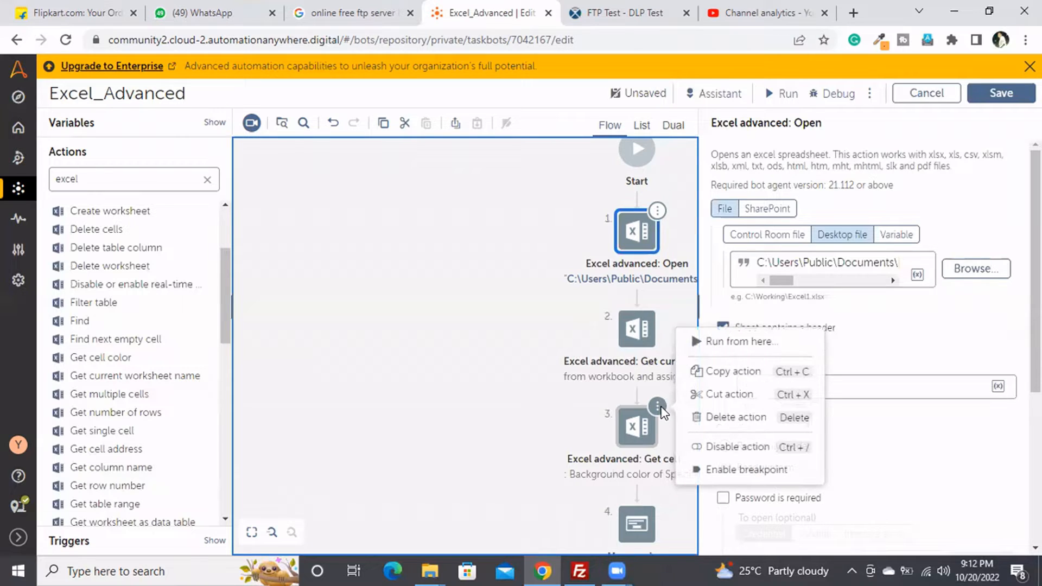
pyautogui.click(718, 422)
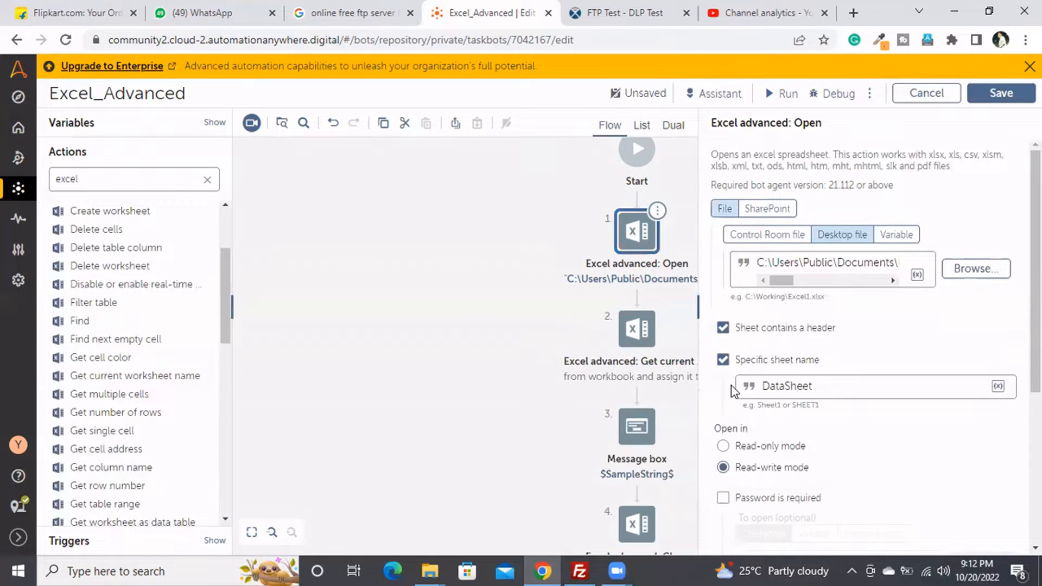
# Run the bot to show the current worksheet name, and dismiss the message and completion notice
pyautogui.click(786, 96)
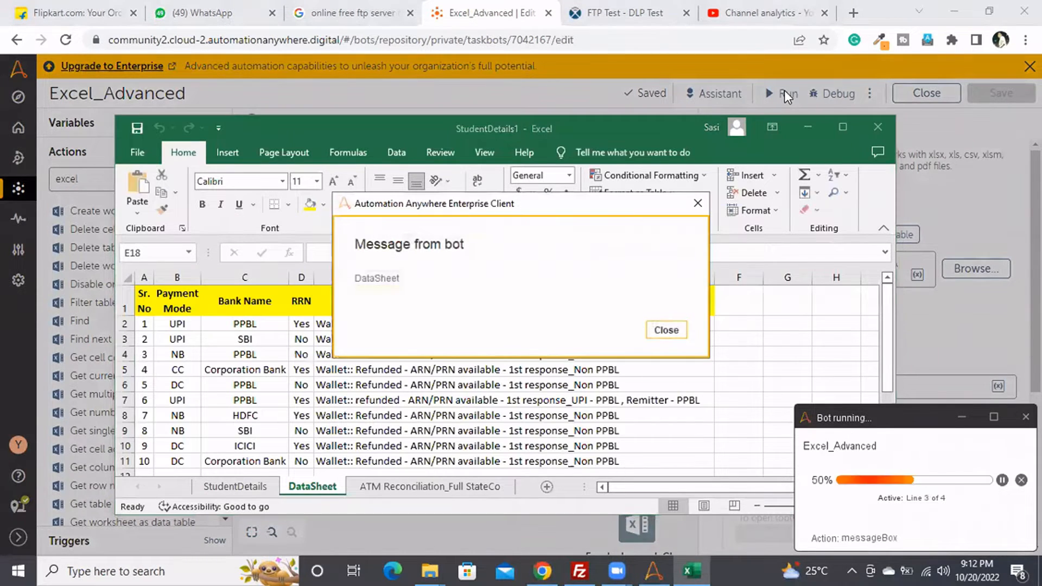
pyautogui.click(673, 327)
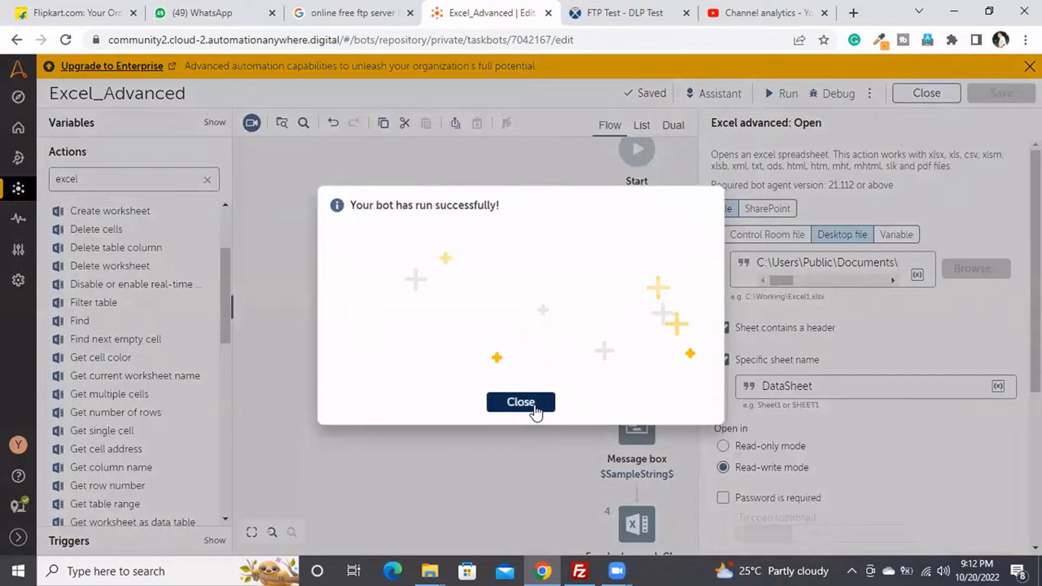
pyautogui.click(534, 407)
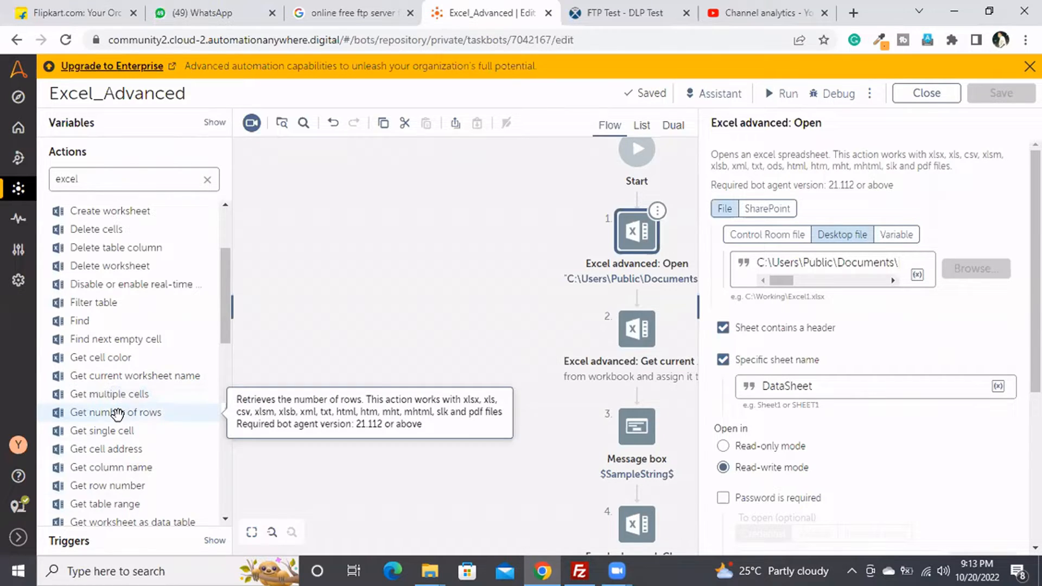
# Replace the Get current worksheet name action with Get number of rows and have it select the worksheet by name
pyautogui.moveTo(118, 414); pyautogui.dragTo(648, 391)
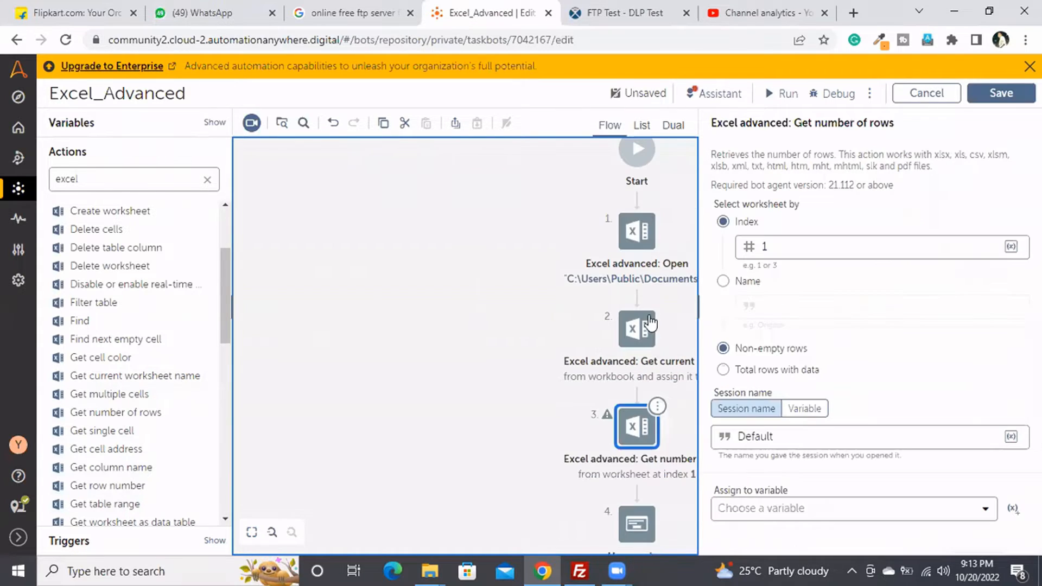
pyautogui.click(661, 310)
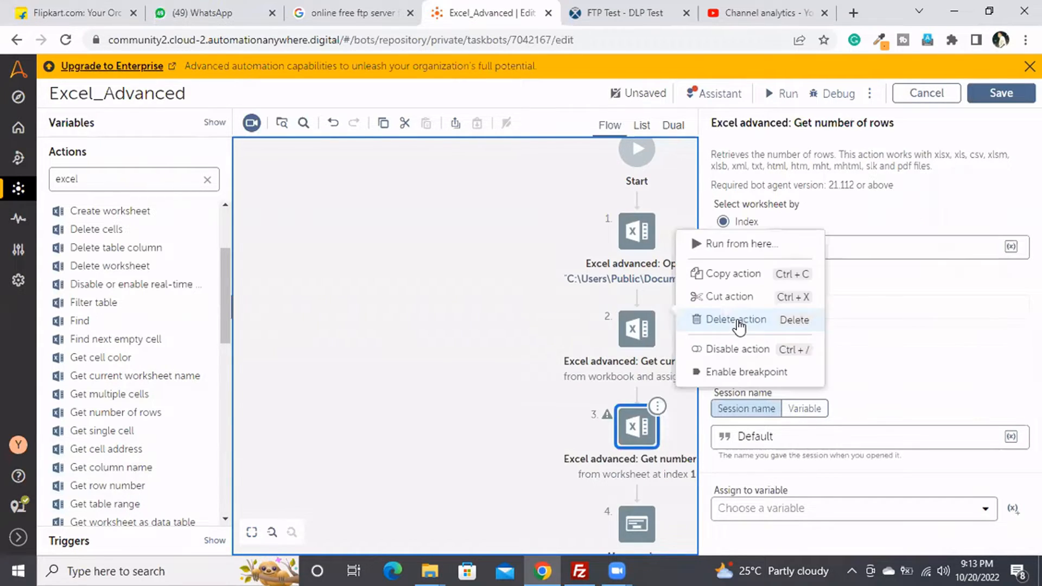
pyautogui.click(776, 319)
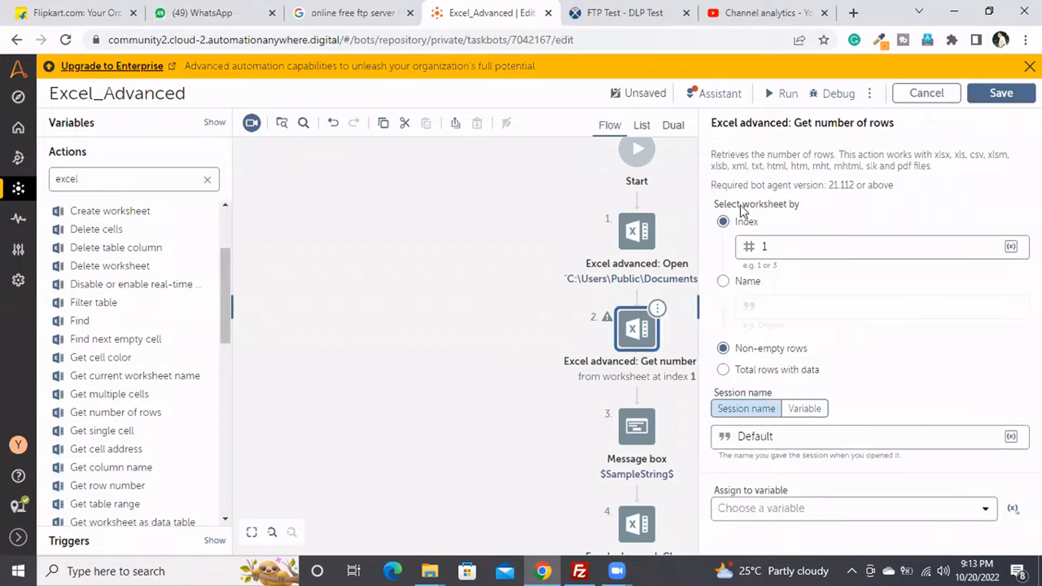
pyautogui.click(786, 304)
pyautogui.click(786, 304)
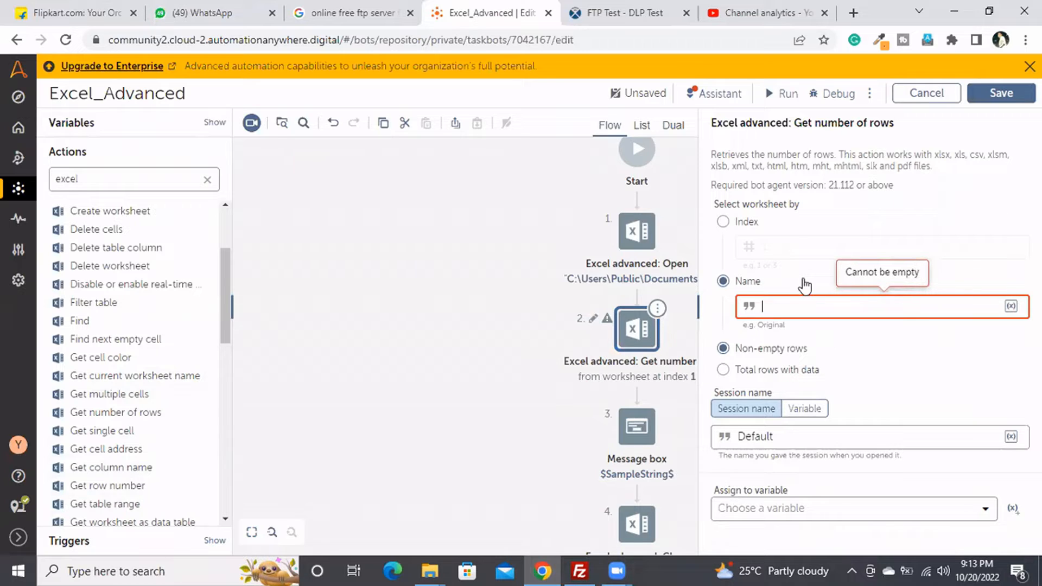
pyautogui.write('TechSuccessors')
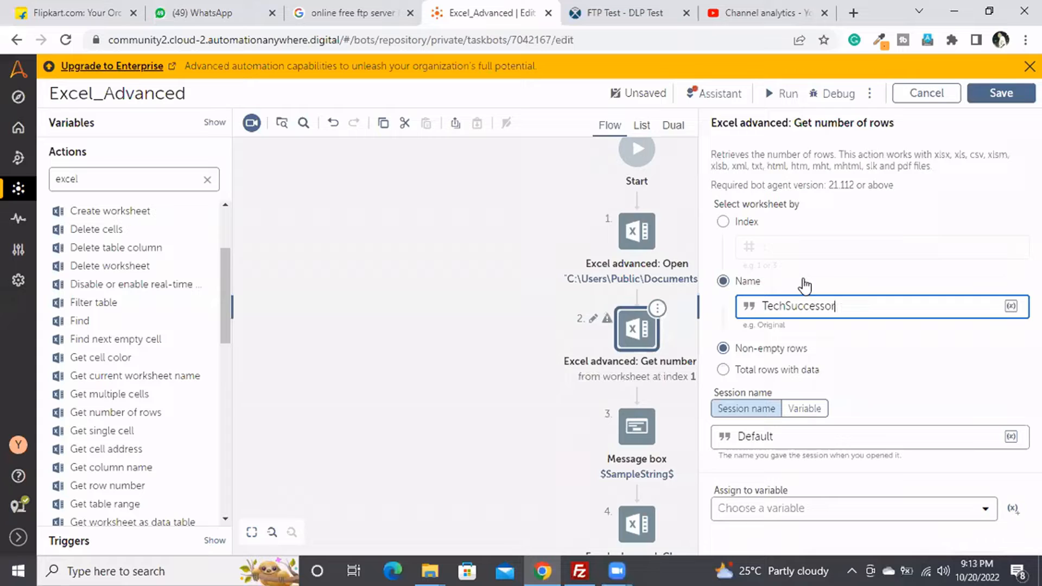
pyautogui.press('BackSpace')
pyautogui.press('BackSpace')
pyautogui.press('BackSpace')
pyautogui.press('BackSpace')
pyautogui.press('BackSpace')
pyautogui.press('BackSpace')
pyautogui.press('BackSpace')
pyautogui.press('BackSpace')
pyautogui.press('BackSpace')
pyautogui.press('BackSpace')
pyautogui.press('BackSpace')
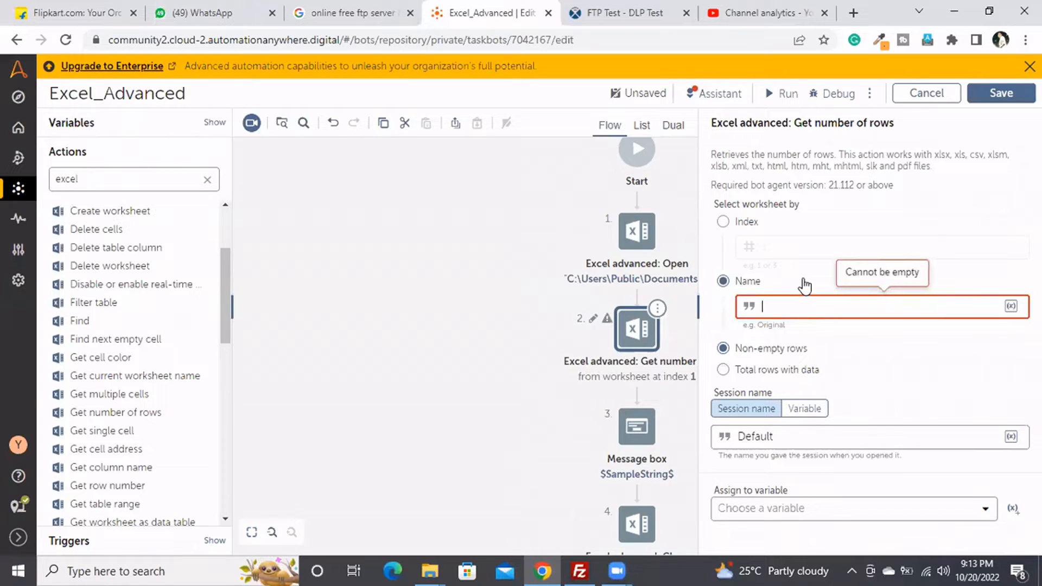
# Set the Get number of rows worksheet name to DataSheet and choose to count total rows with data
pyautogui.write('DataSheet')
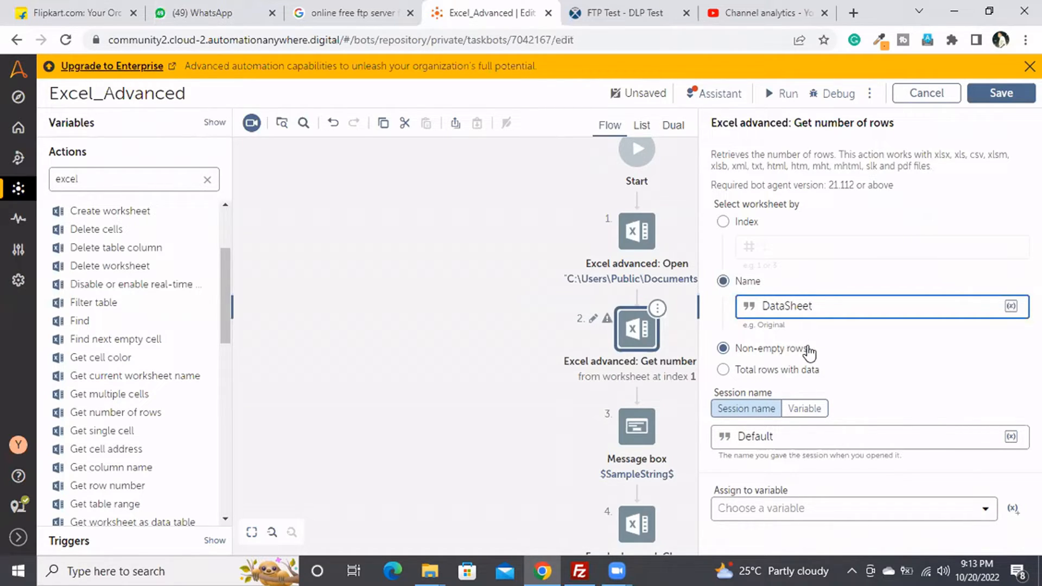
pyautogui.click(724, 371)
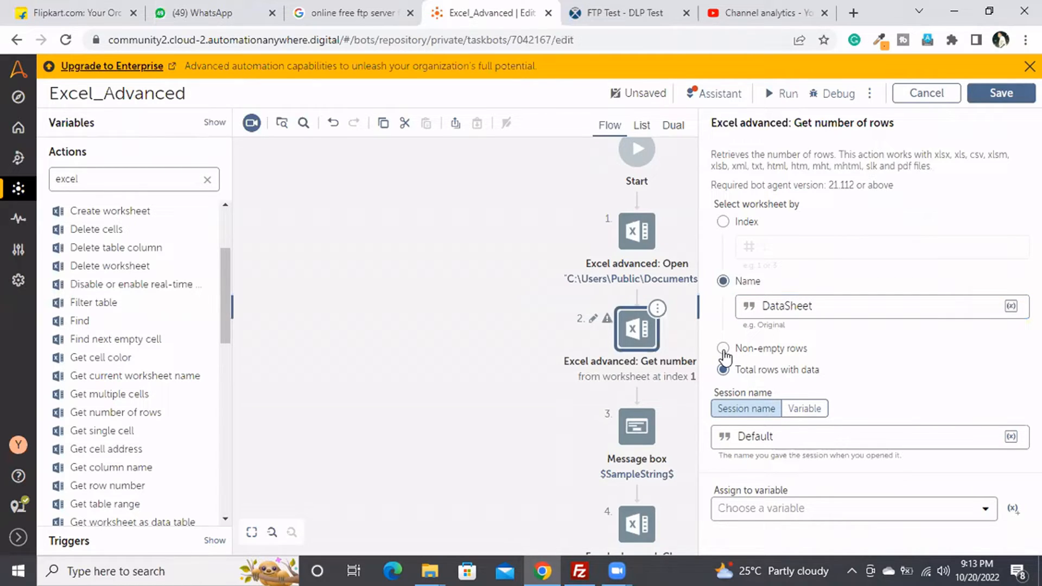
pyautogui.click(725, 353)
pyautogui.click(724, 371)
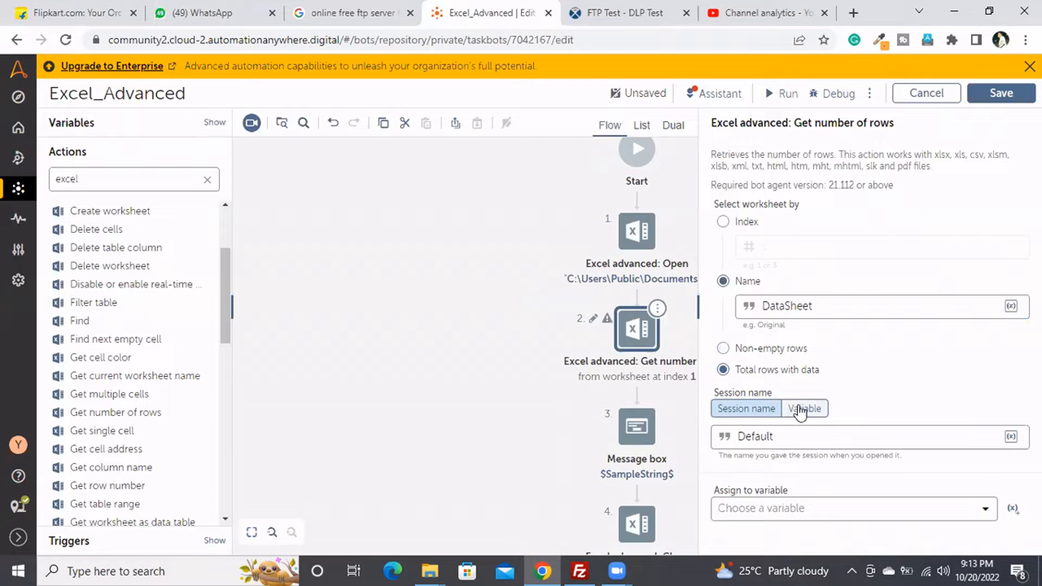
# Set the Get number of rows session to the ExcelSession variable and assign its output to SampleNumber
pyautogui.click(806, 408)
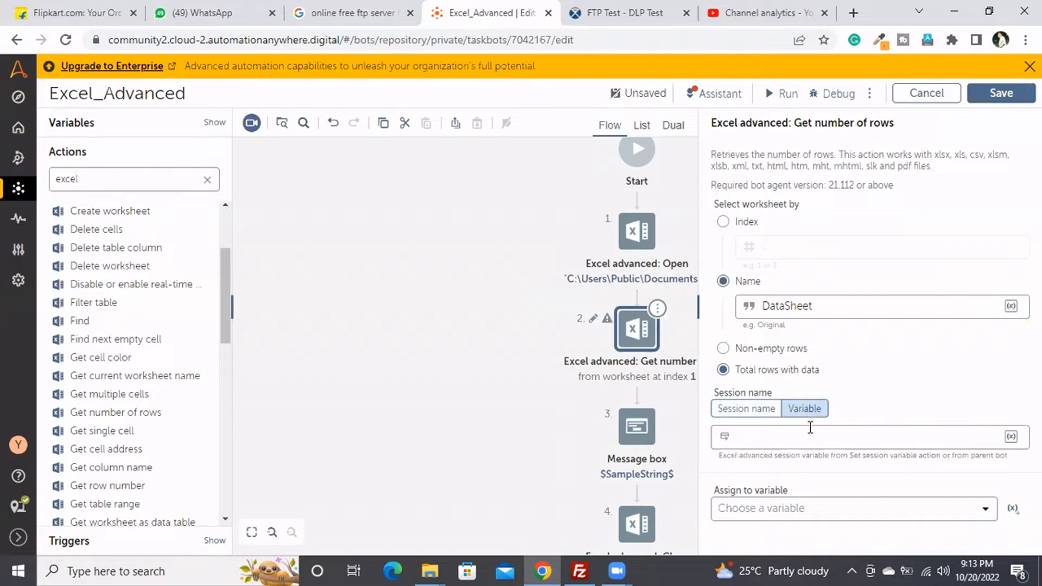
pyautogui.click(844, 438)
pyautogui.press('F2')
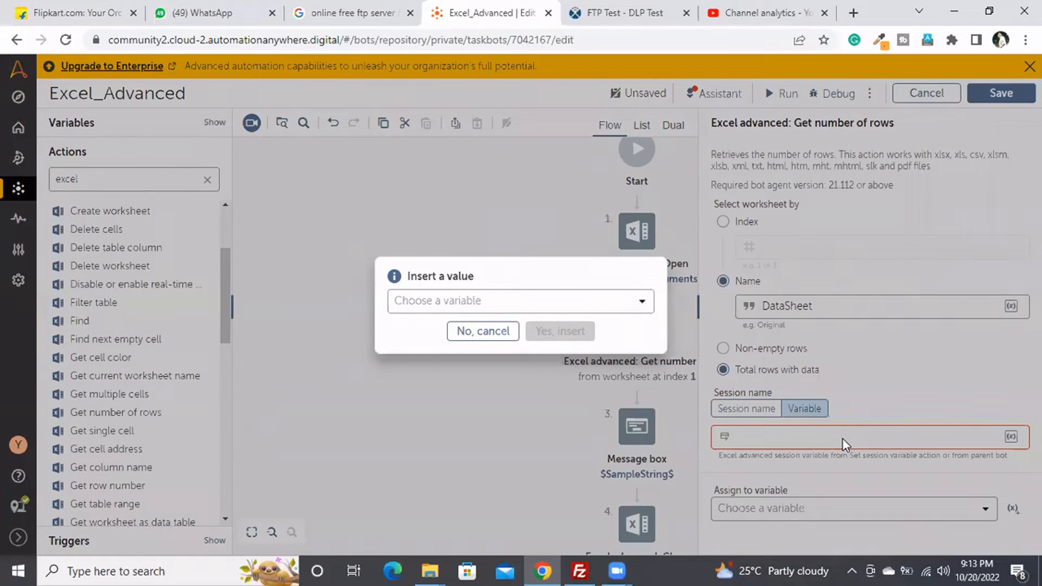
pyautogui.click(624, 300)
pyautogui.click(437, 408)
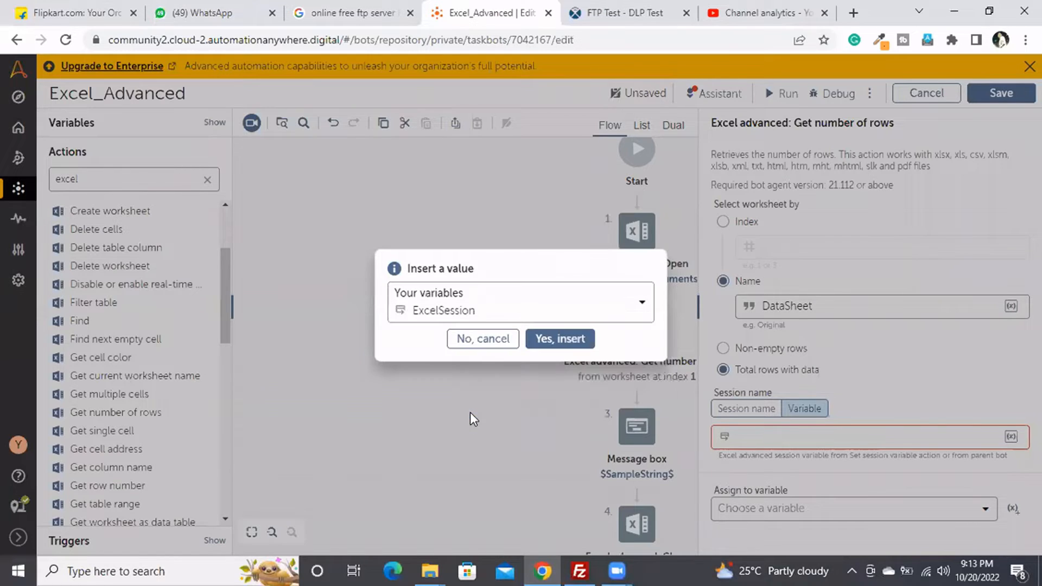
pyautogui.click(560, 339)
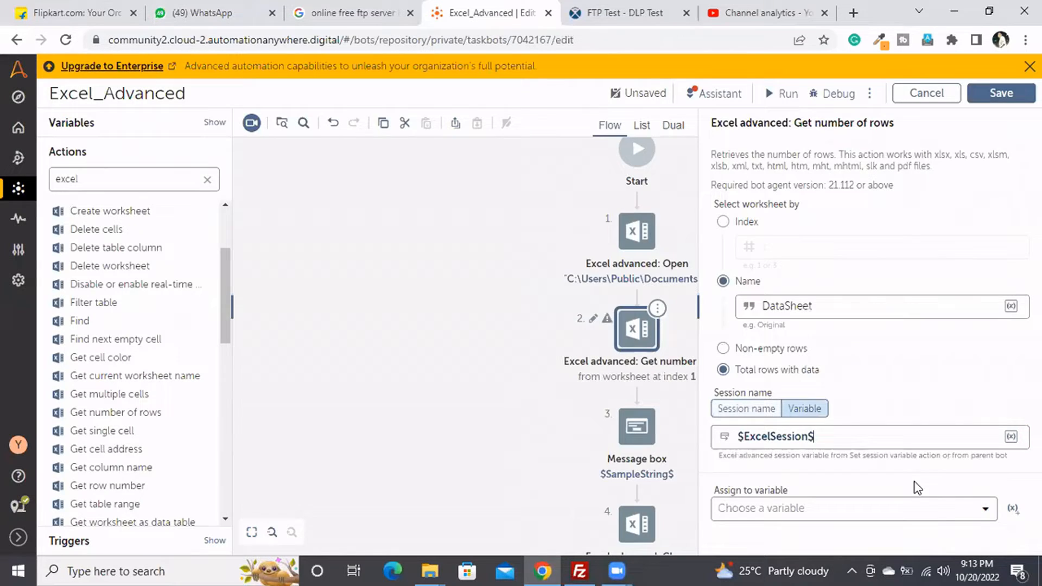
pyautogui.click(971, 524)
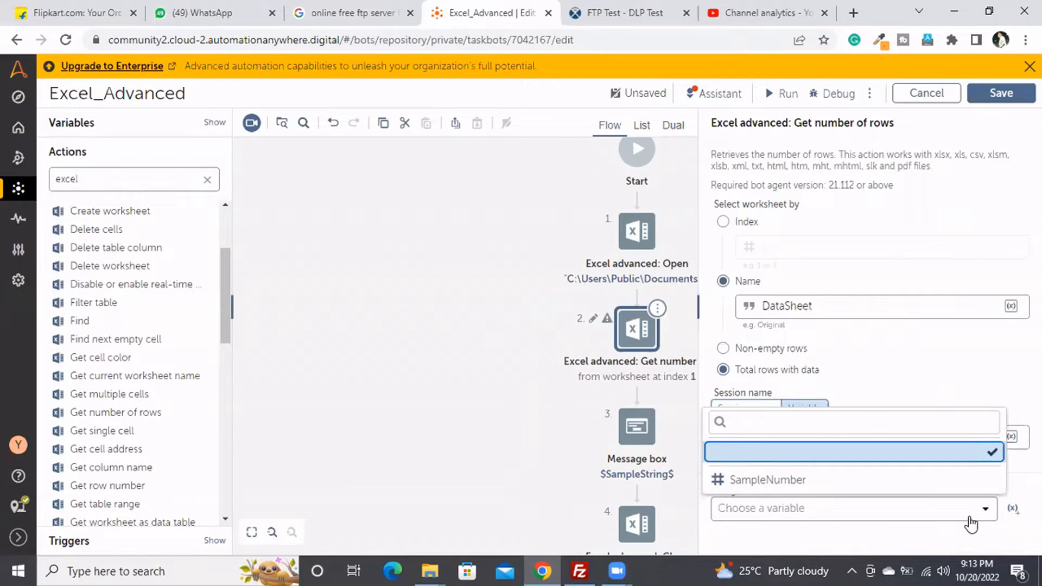
pyautogui.click(809, 481)
# Clear the message text of the Message box action
pyautogui.scroll(-3, 635, 483)
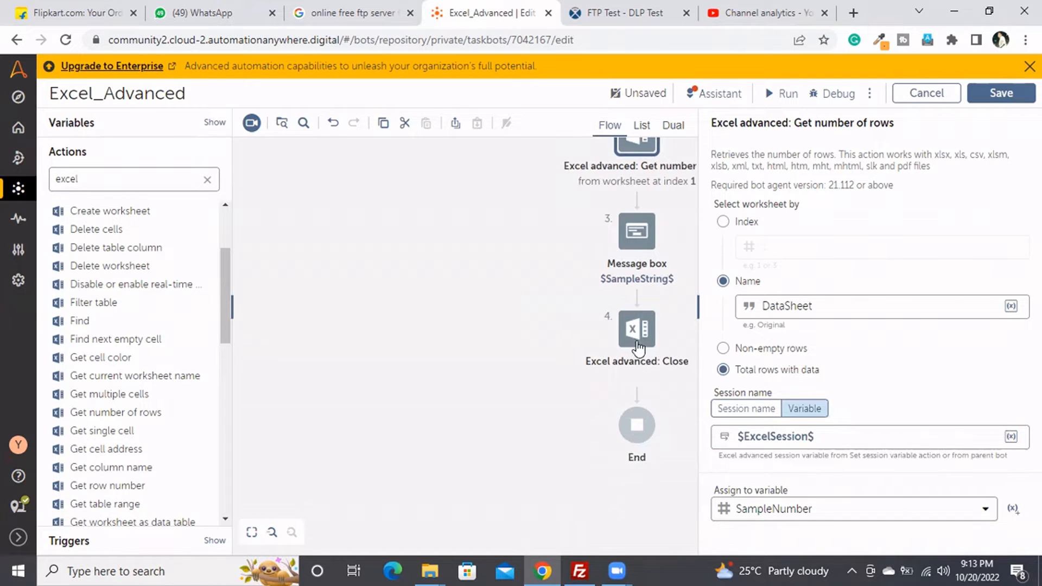
pyautogui.click(637, 233)
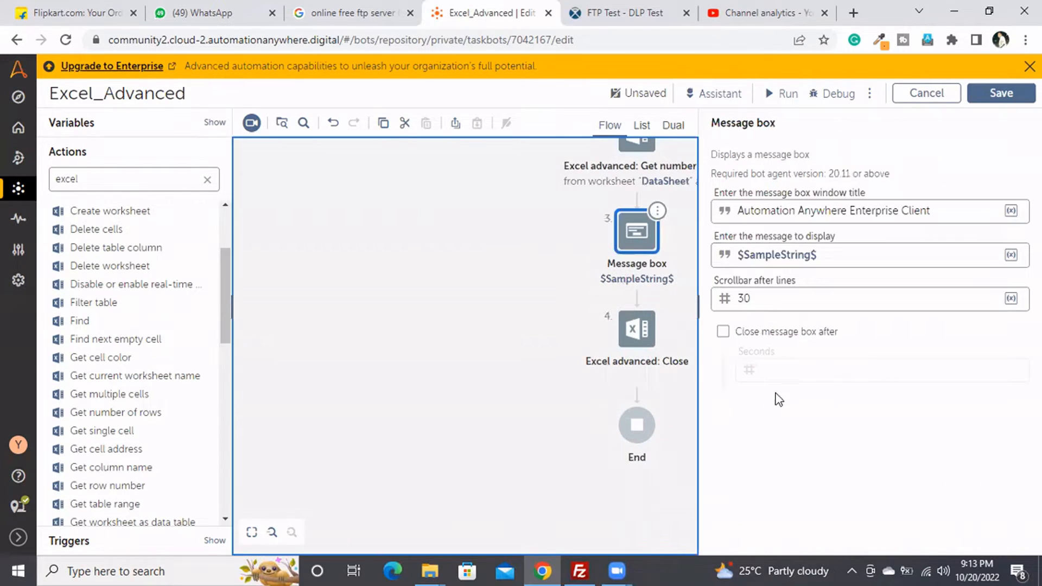
pyautogui.moveTo(830, 251); pyautogui.dragTo(717, 258)
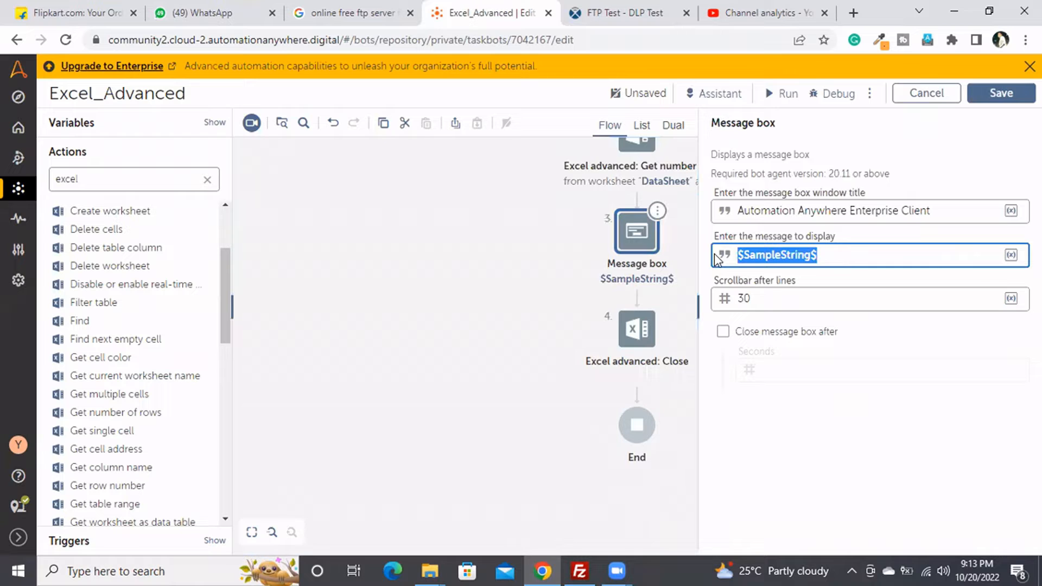
pyautogui.press('BackSpace')
pyautogui.write('$')
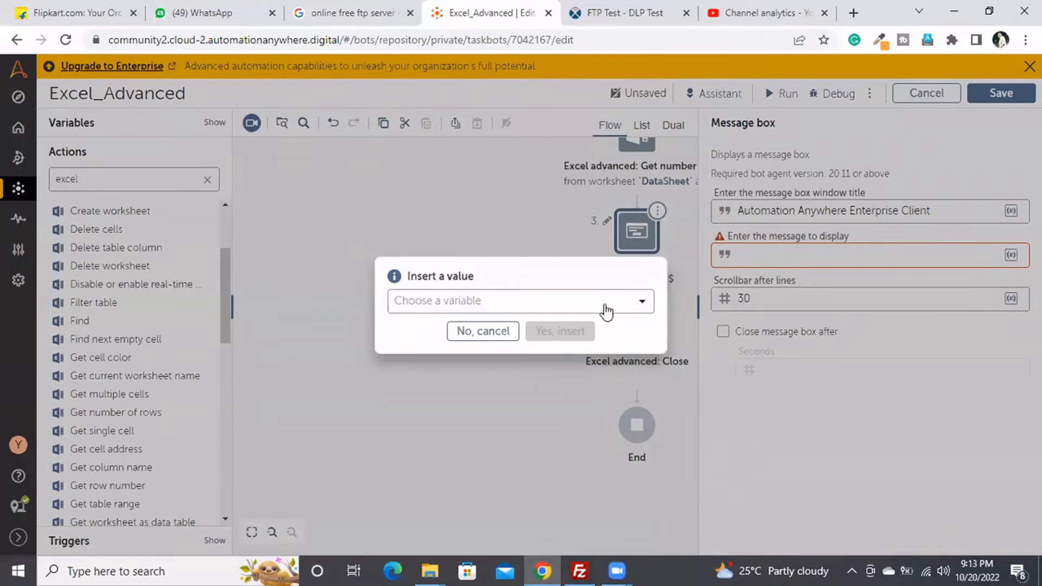
pyautogui.click(602, 309)
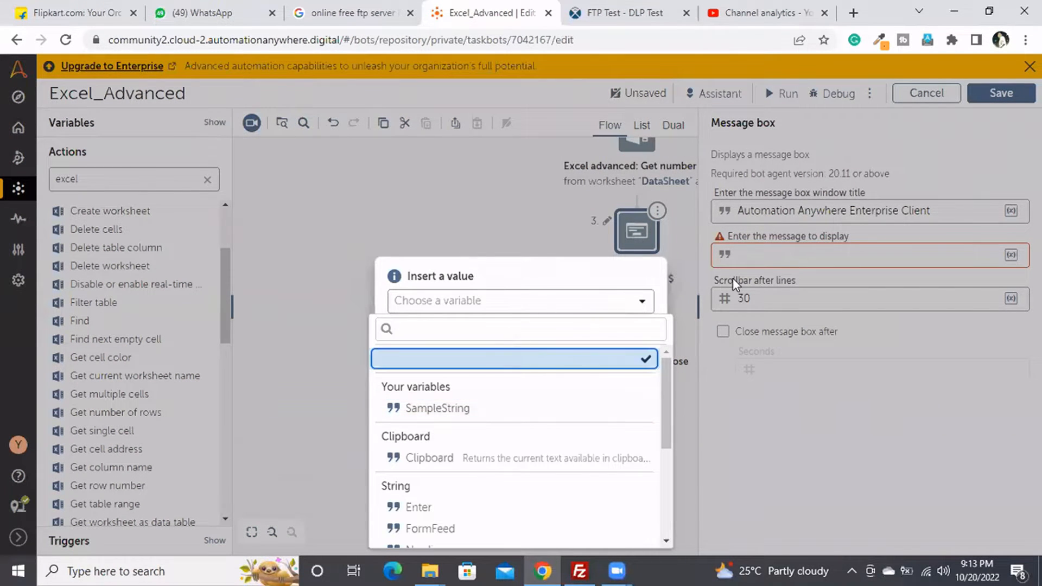
pyautogui.click(803, 256)
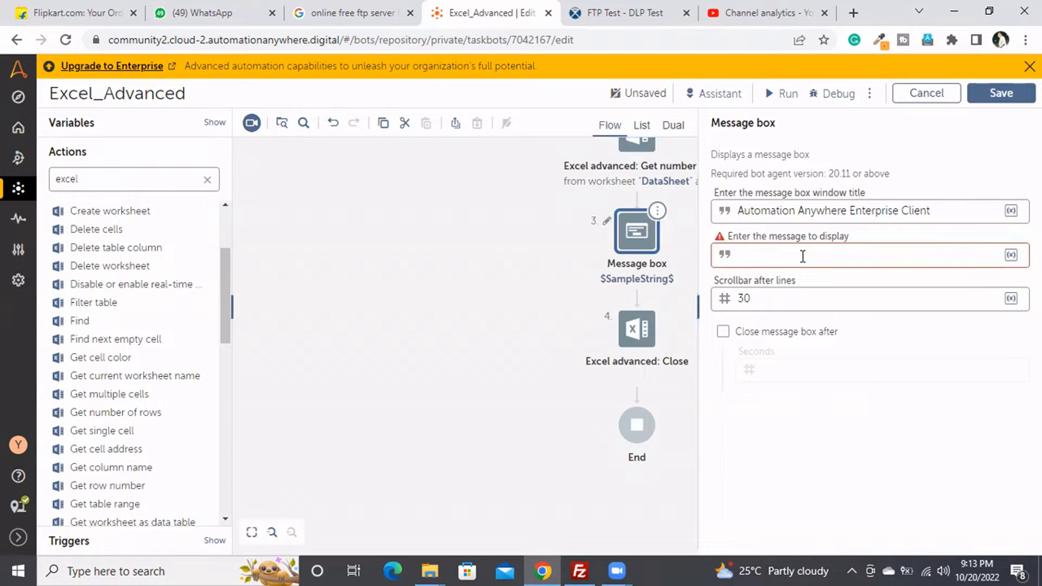
# Set the Message box to display SampleNumber converted to text as $SampleNumber.Number:toString$
pyautogui.write('$')
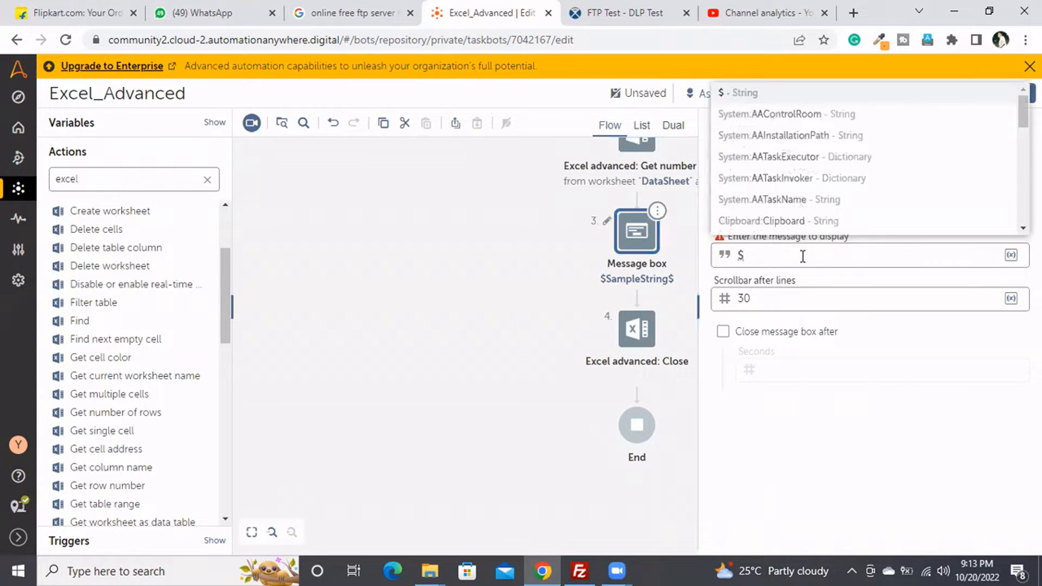
pyautogui.write('sam')
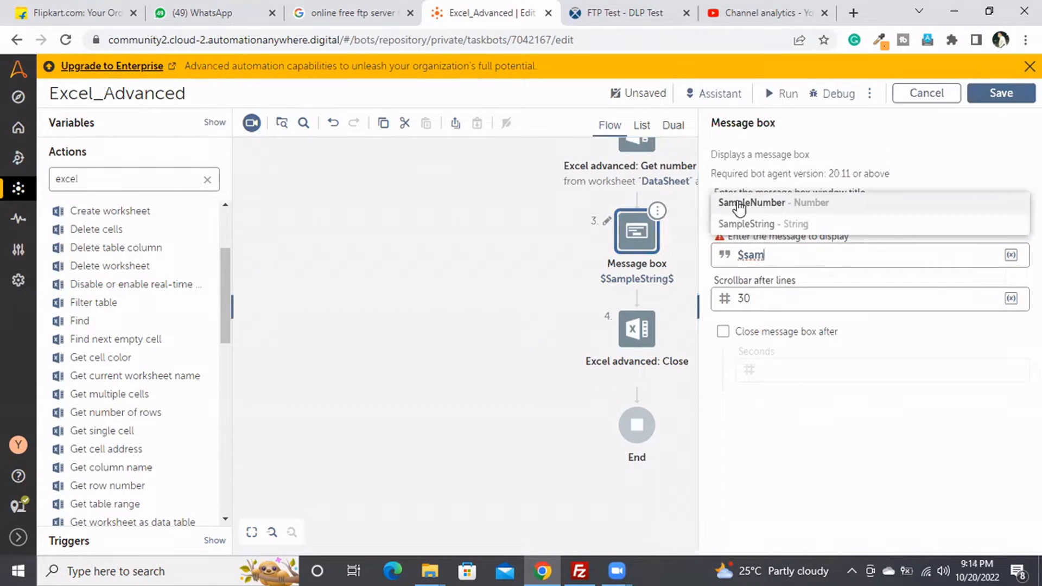
pyautogui.click(740, 203)
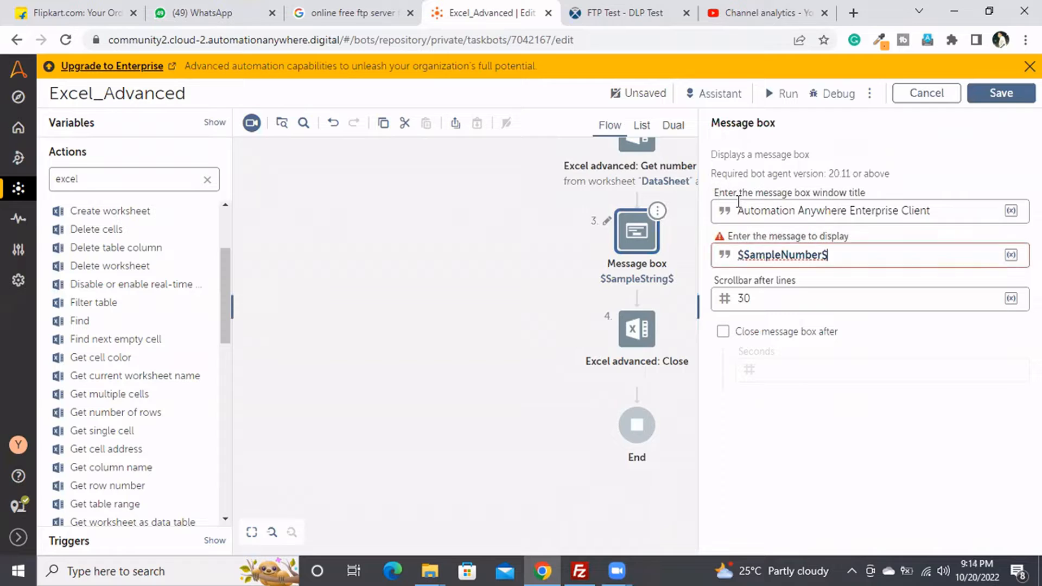
pyautogui.click(823, 258)
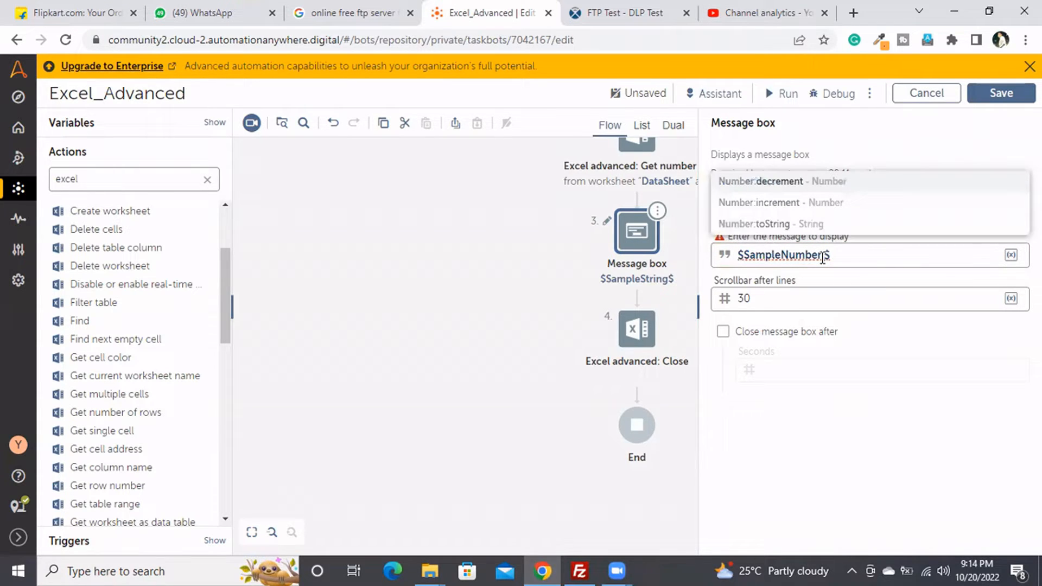
pyautogui.click(755, 224)
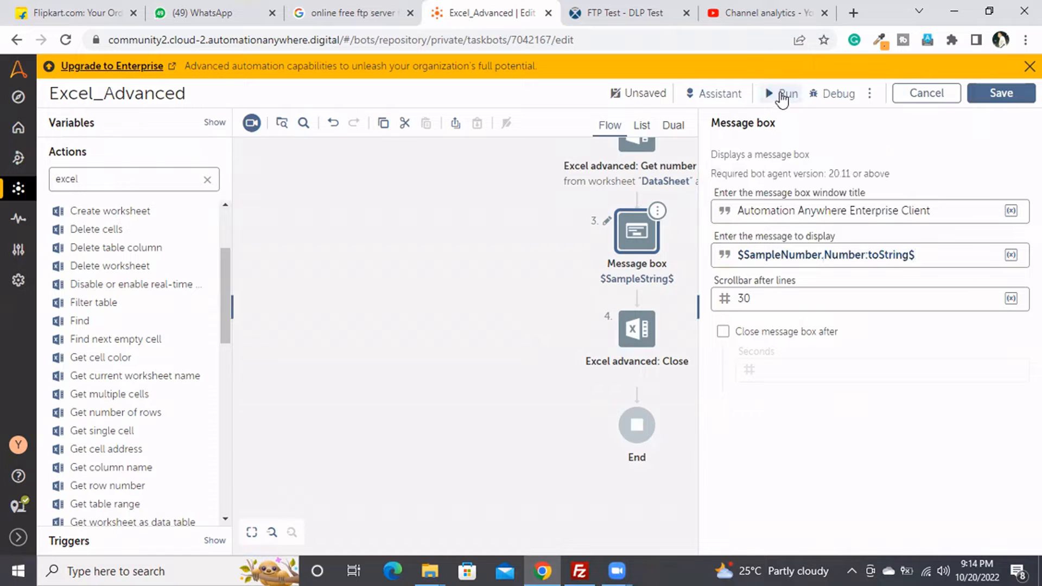
# Run the bot, compare the reported row count with the data in the DataSheet worksheet, and dismiss the message
pyautogui.click(782, 94)
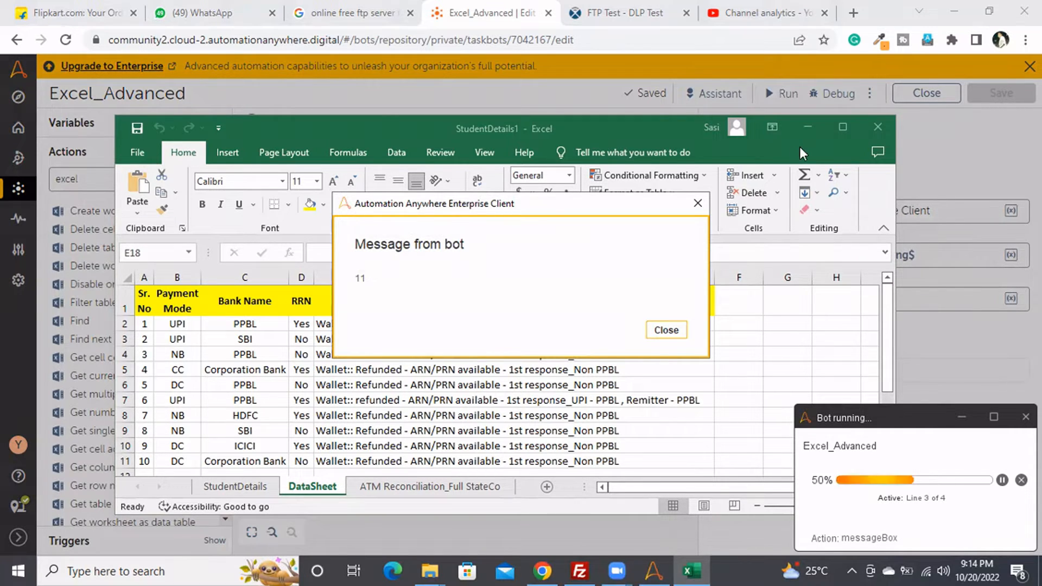
pyautogui.click(841, 126)
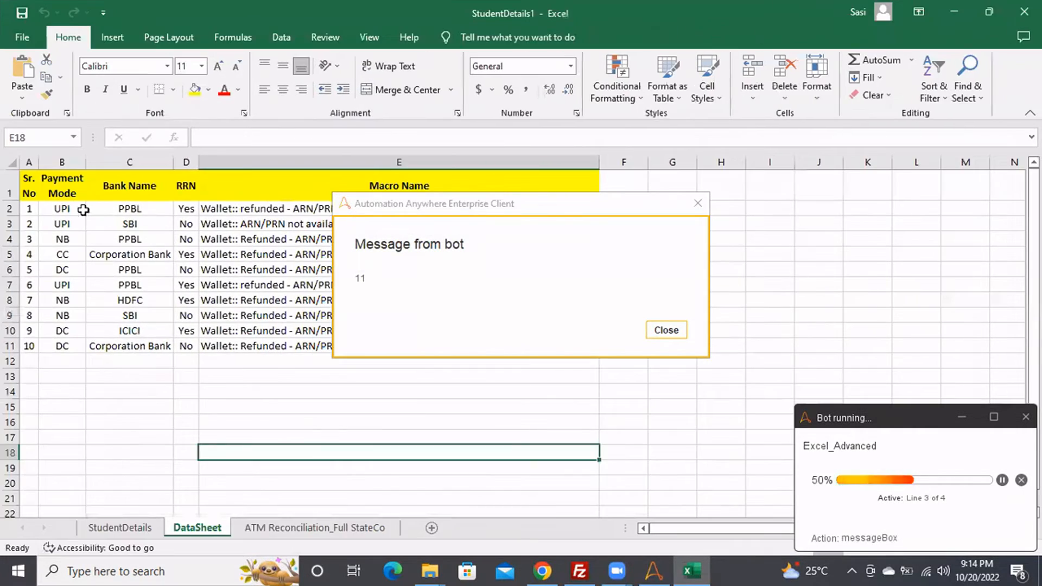
pyautogui.click(29, 183)
pyautogui.hotkey('ctrl', 'a')
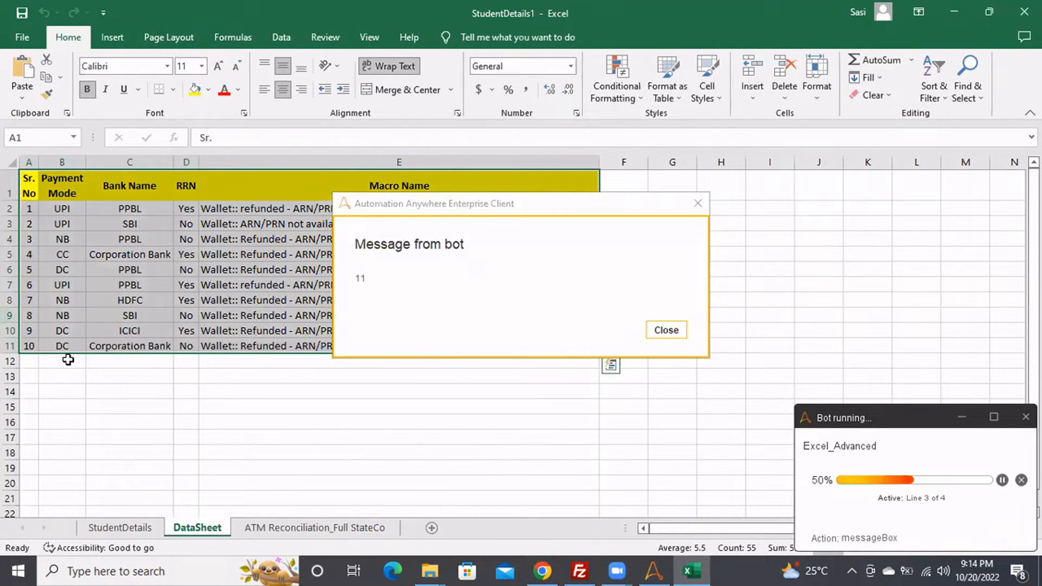
pyautogui.click(73, 398)
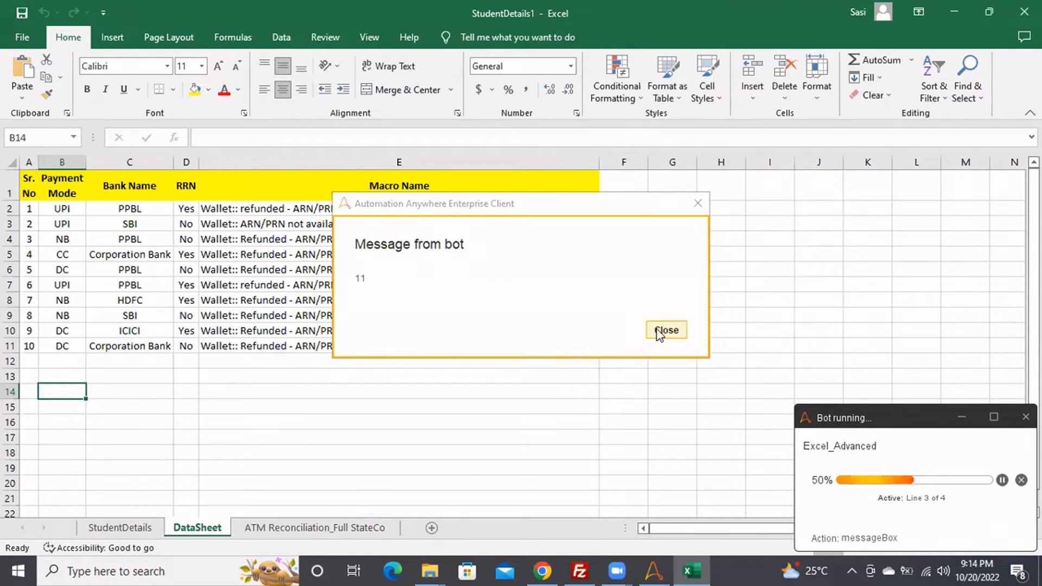
pyautogui.click(665, 330)
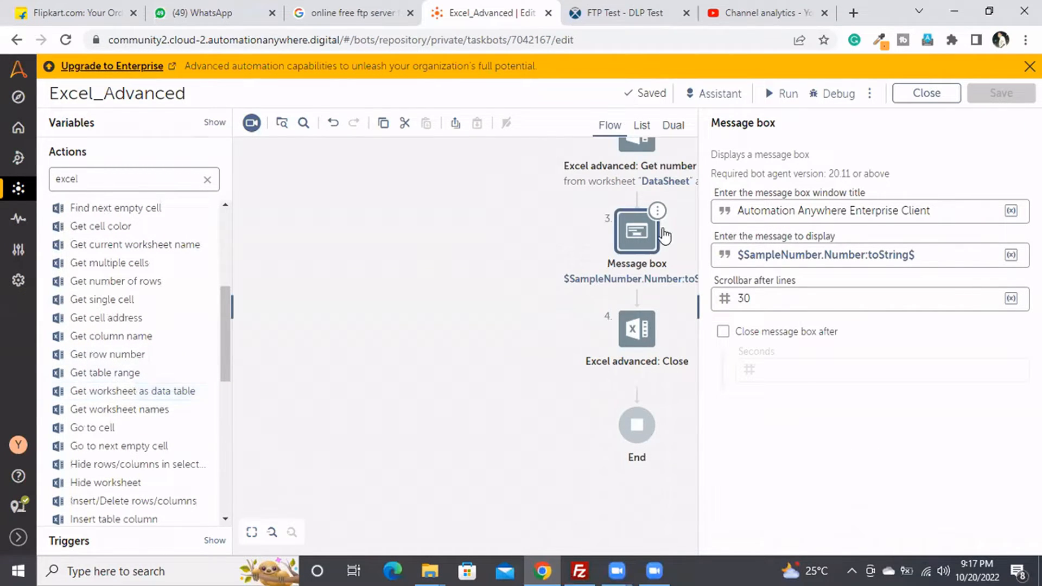
# Add Get worksheet as data table after Get number of rows, using the specific worksheet DataSheet and marking that it contains a header
pyautogui.scroll(1, 601, 264)
pyautogui.scroll(3, 601, 265)
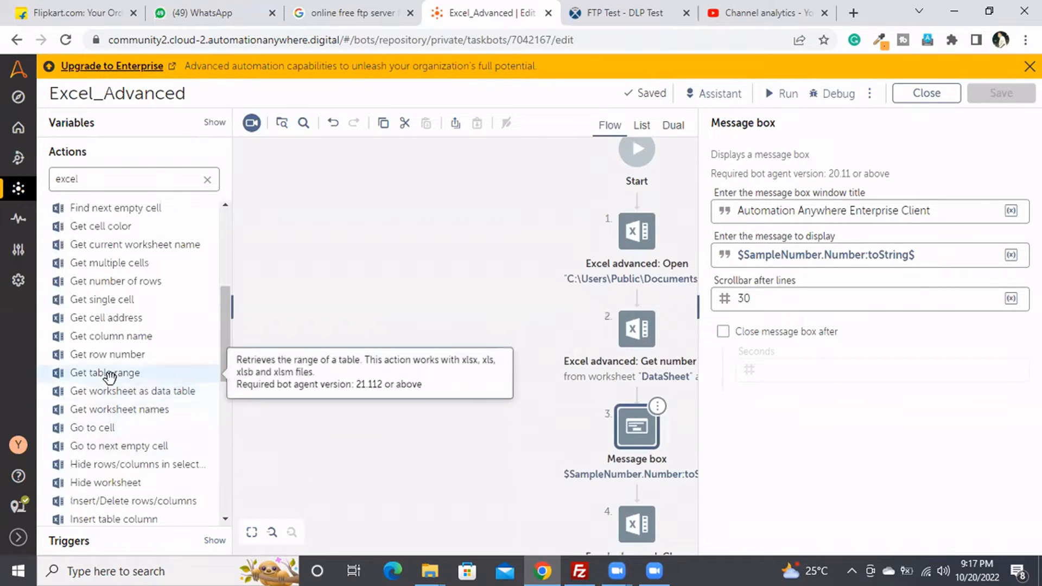
pyautogui.moveTo(119, 394); pyautogui.dragTo(634, 392)
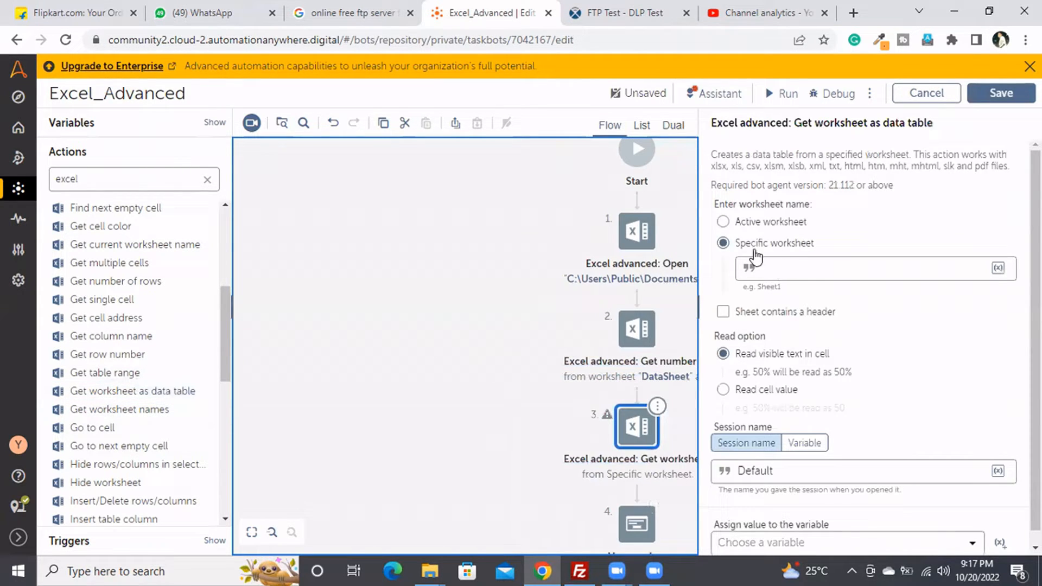
pyautogui.click(786, 270)
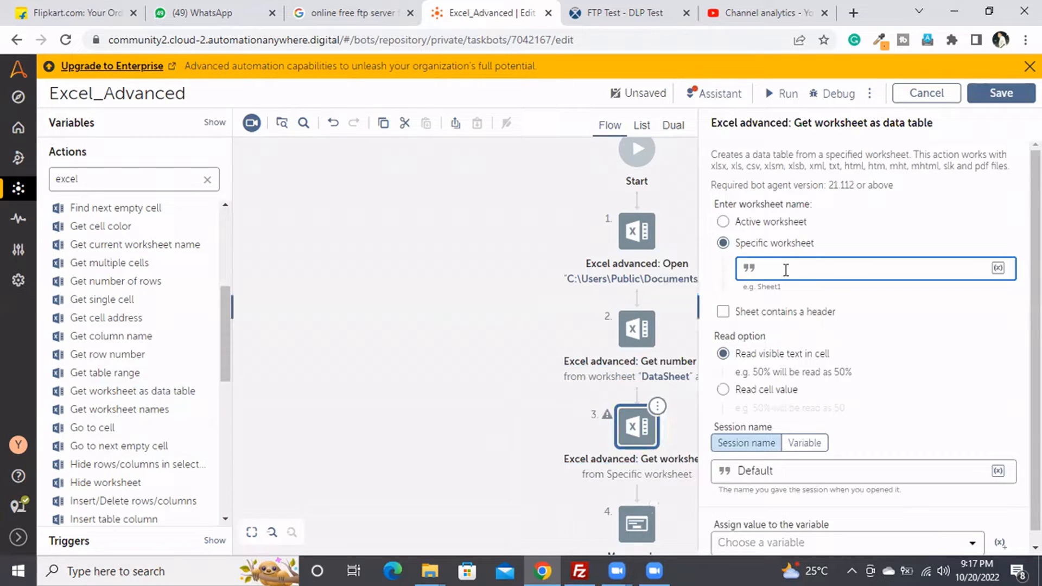
pyautogui.write('DataSheet')
pyautogui.click(724, 322)
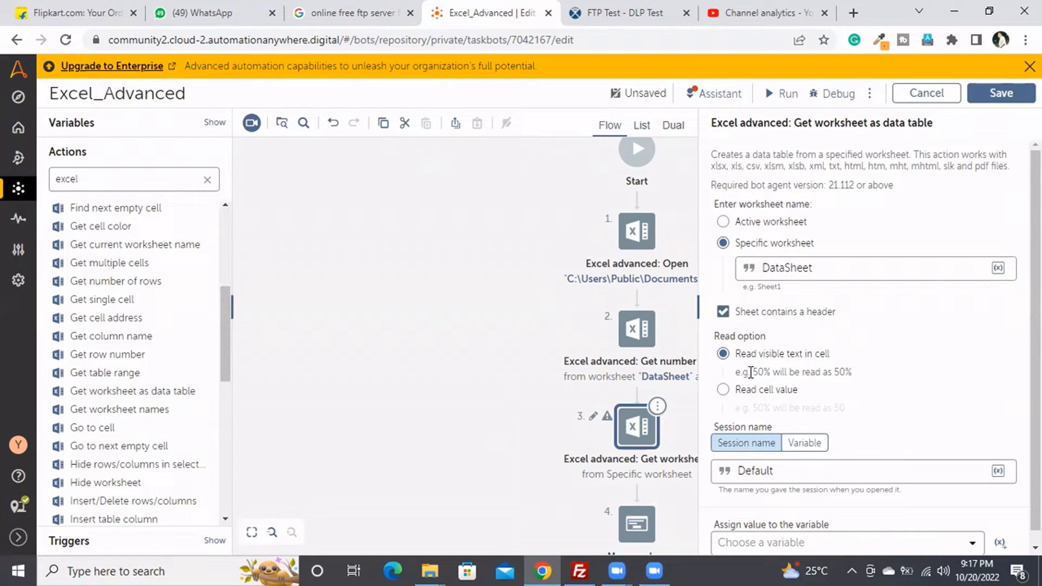
# Compare the two read options by switching to Read cell value and back to Read visible text in cell
pyautogui.moveTo(763, 373); pyautogui.dragTo(767, 372)
pyautogui.moveTo(835, 372); pyautogui.dragTo(854, 372)
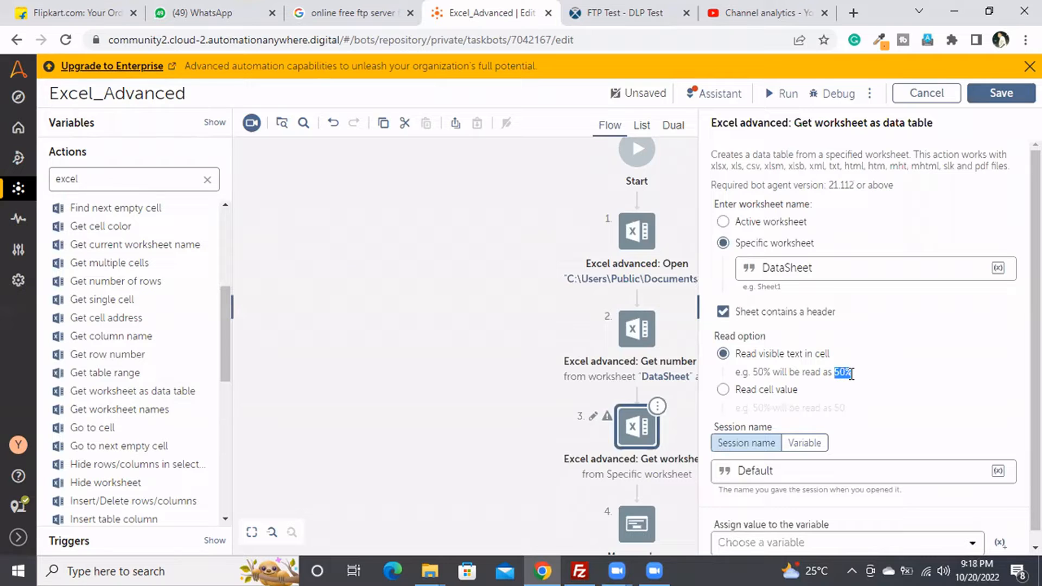
pyautogui.click(736, 393)
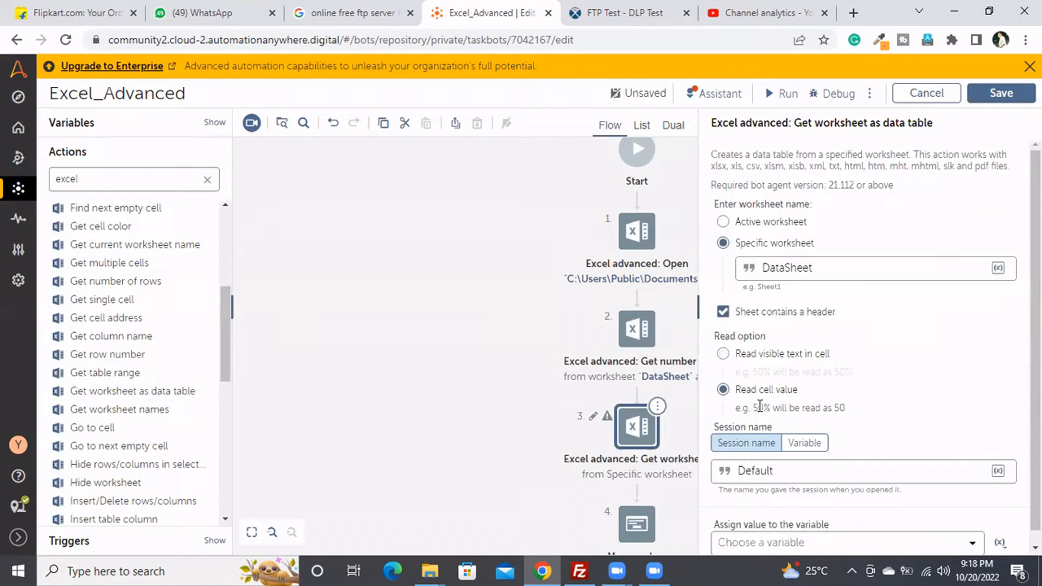
pyautogui.moveTo(756, 408); pyautogui.dragTo(773, 408)
pyautogui.moveTo(836, 411); pyautogui.dragTo(872, 414)
pyautogui.click(723, 354)
# Set the Get worksheet as data table session to the ExcelSession variable
pyautogui.scroll(-1, 843, 427)
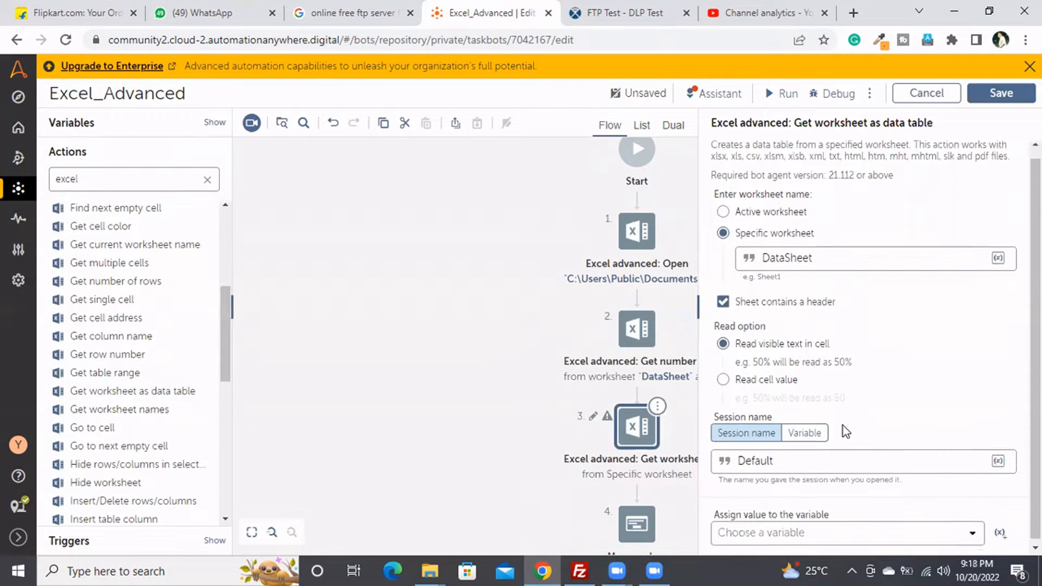
pyautogui.click(811, 429)
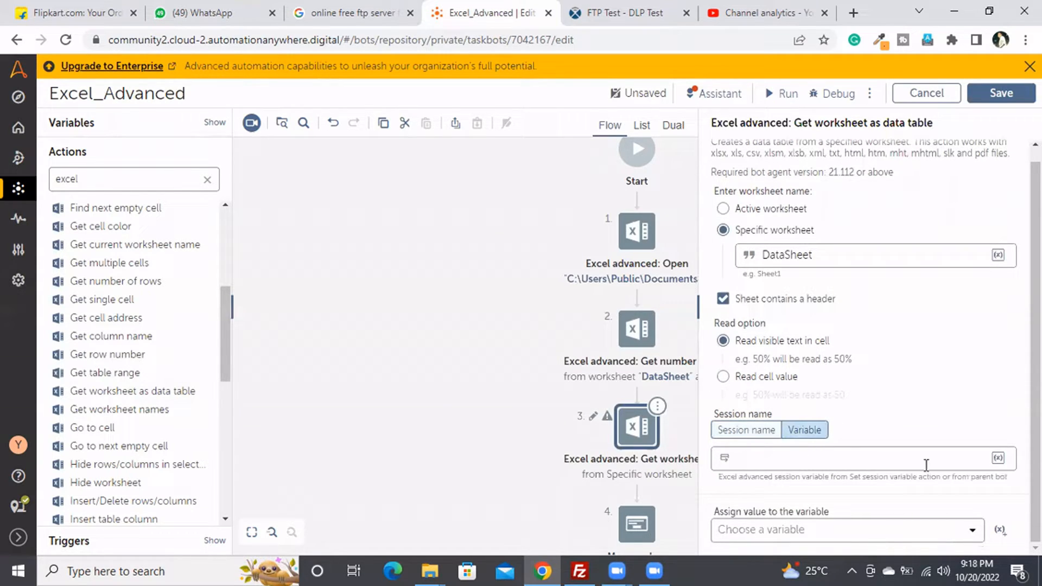
pyautogui.click(998, 457)
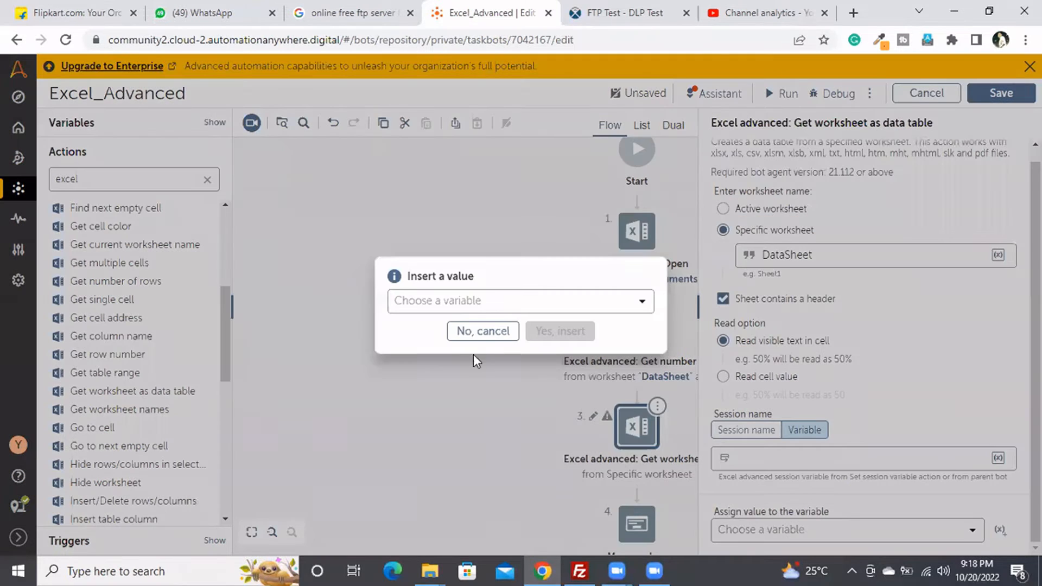
pyautogui.click(482, 304)
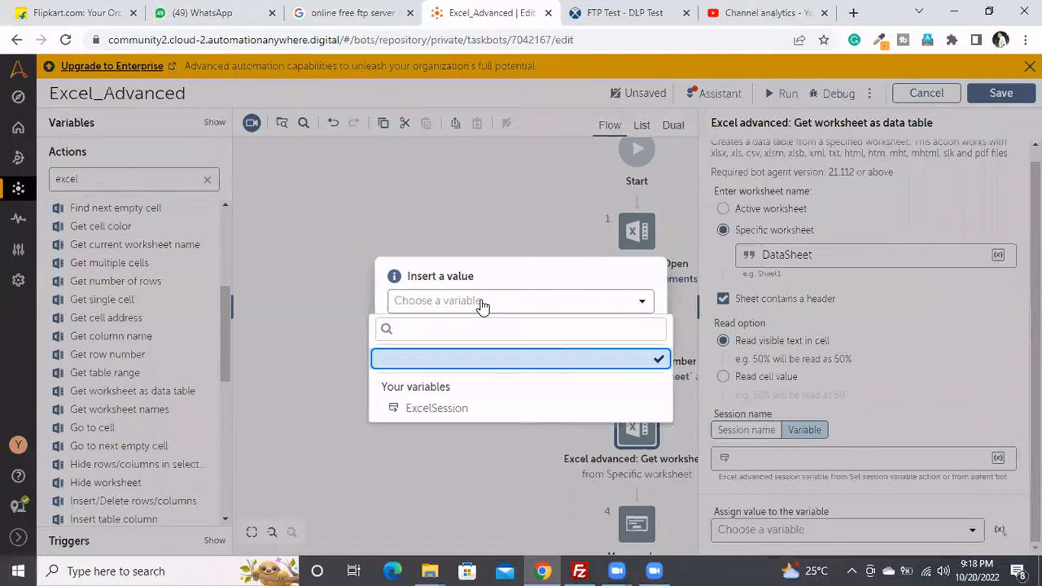
pyautogui.click(446, 410)
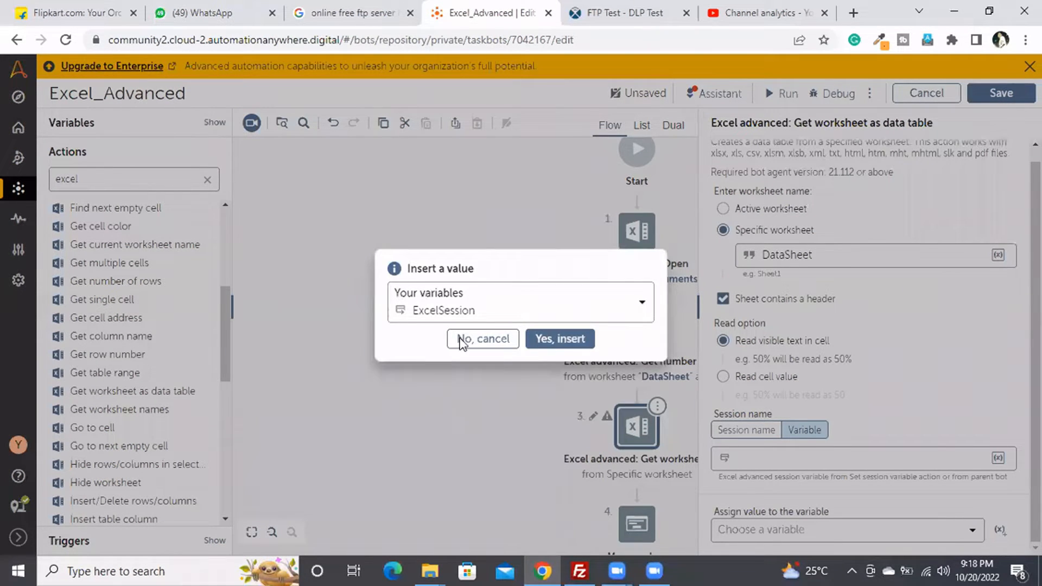
pyautogui.click(571, 340)
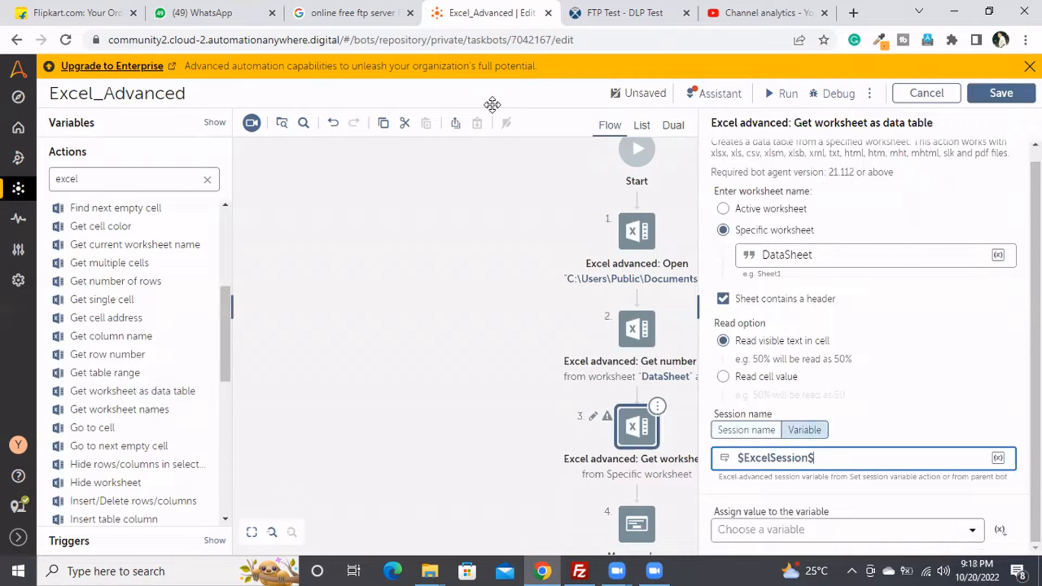
# Create a table variable named ExcelWorksheetData and assign the worksheet data table output to it
pyautogui.click(845, 540)
pyautogui.click(1000, 530)
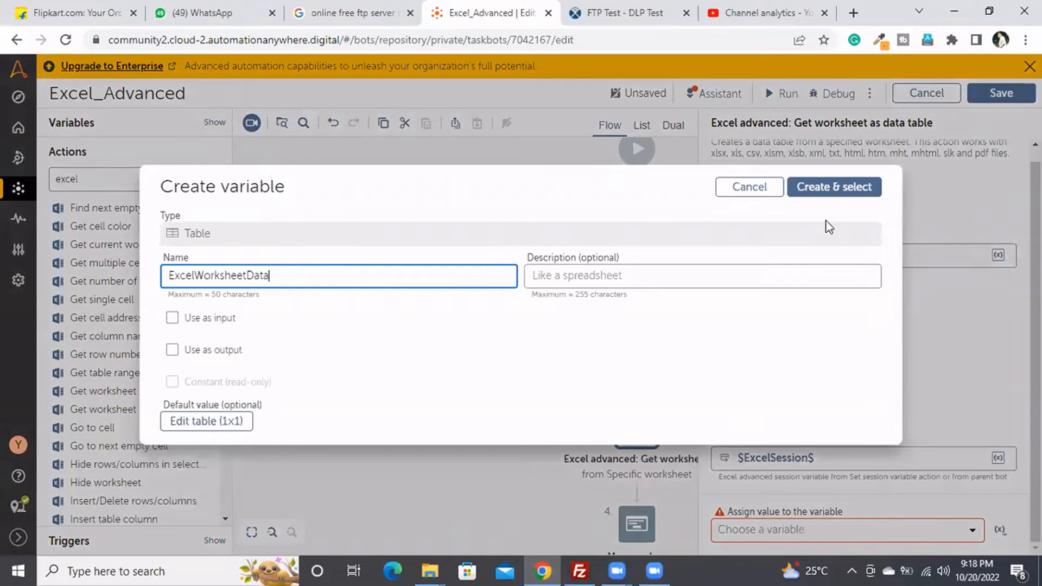
pyautogui.click(844, 195)
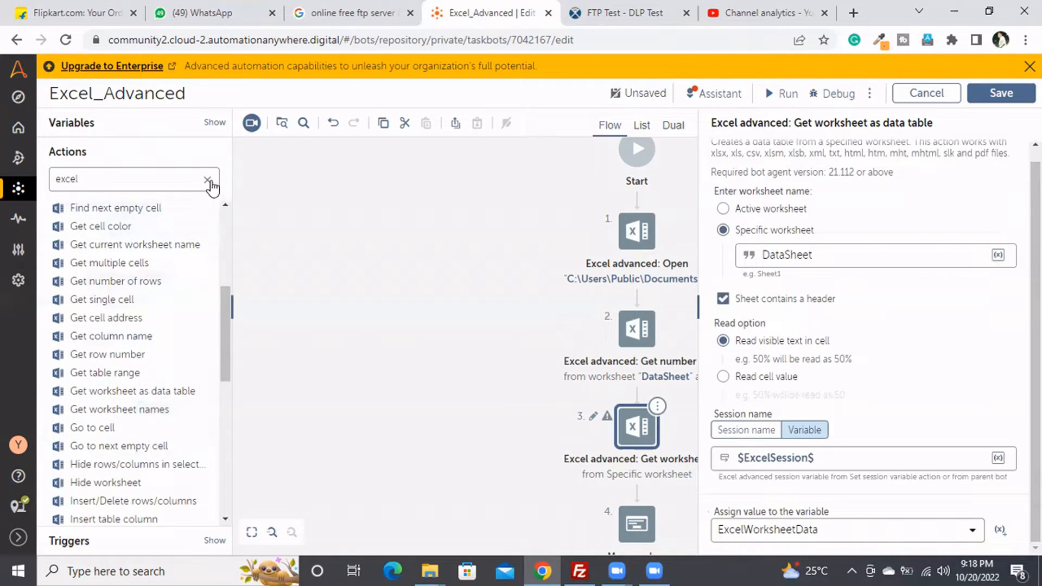
# Save the bot in list view and add a Loop action directly after Get worksheet as data table
pyautogui.click(207, 180)
pyautogui.write('loo')
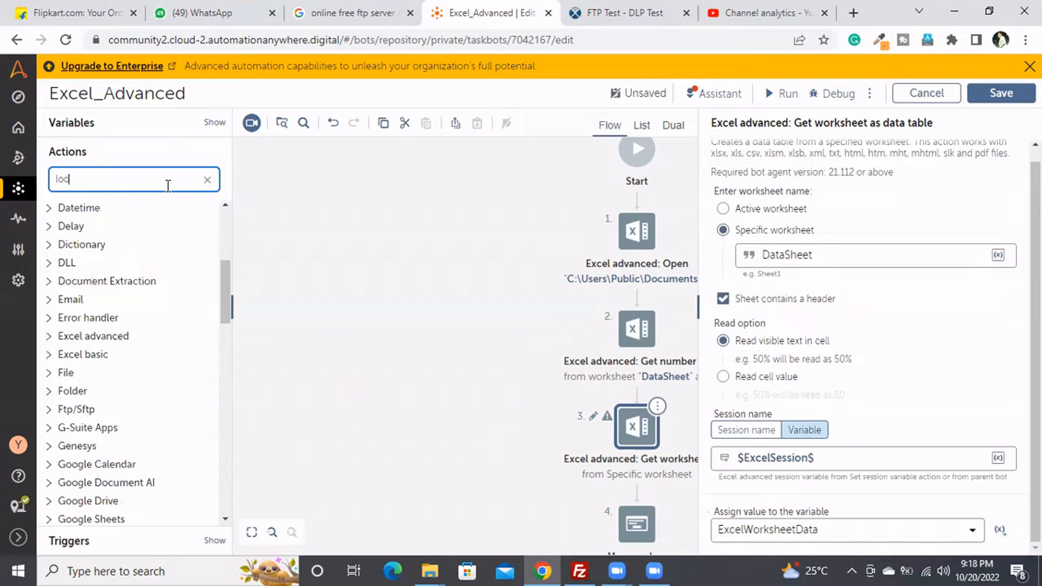
pyautogui.write('p')
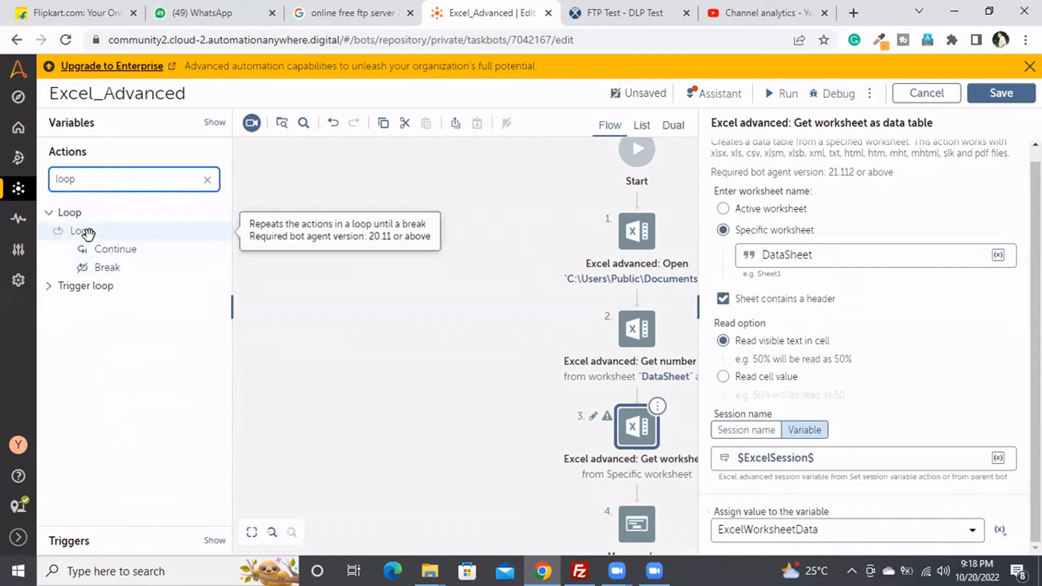
pyautogui.moveTo(87, 234); pyautogui.dragTo(600, 399)
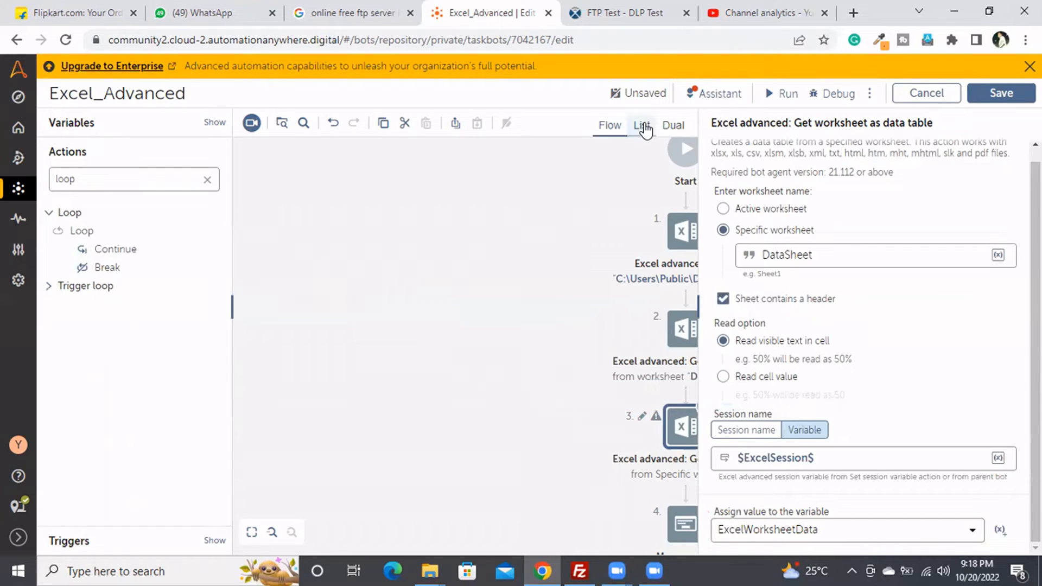
pyautogui.click(643, 126)
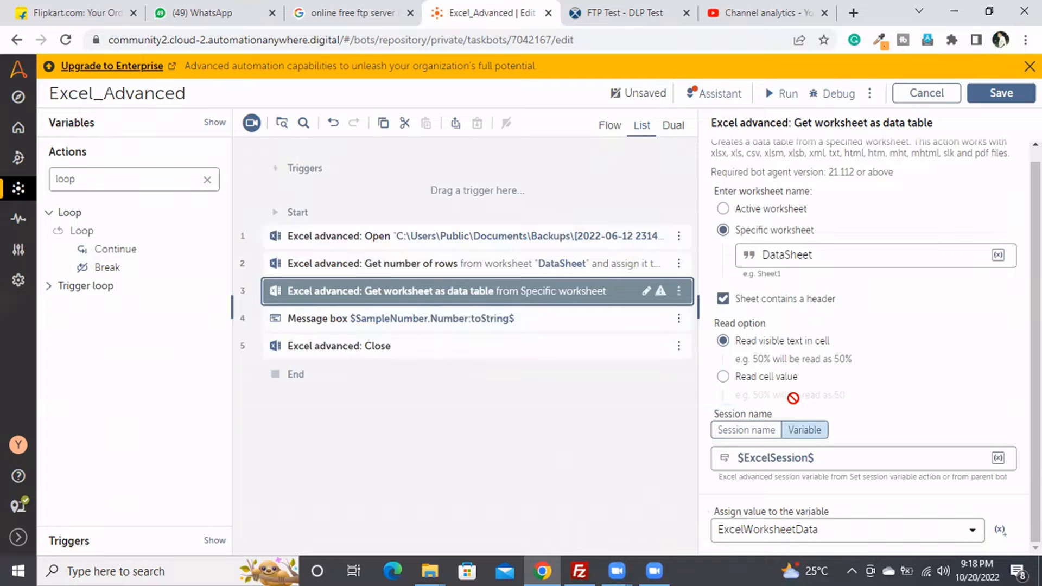
pyautogui.click(1000, 99)
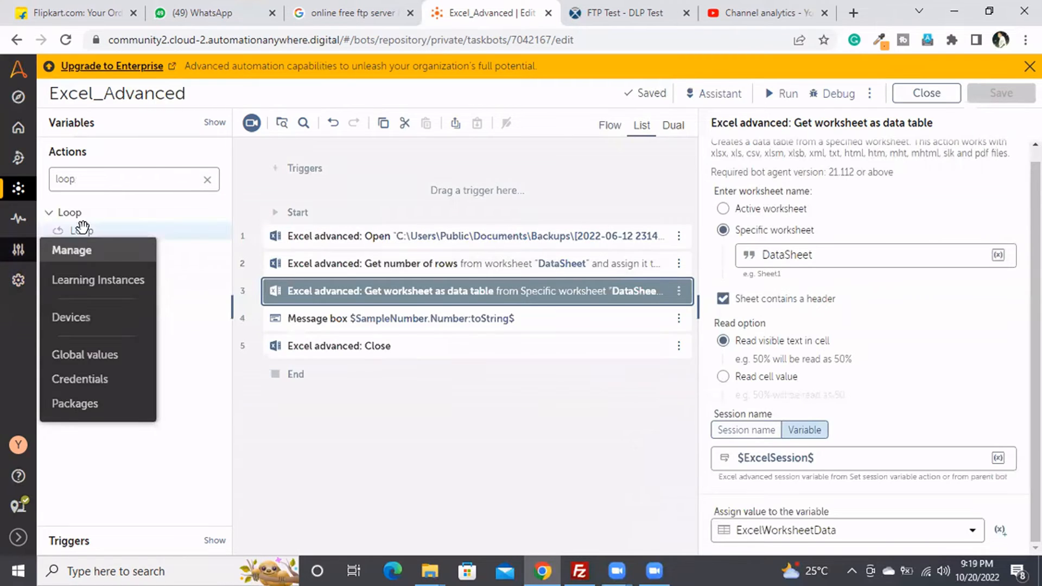
pyautogui.moveTo(85, 231); pyautogui.dragTo(327, 312)
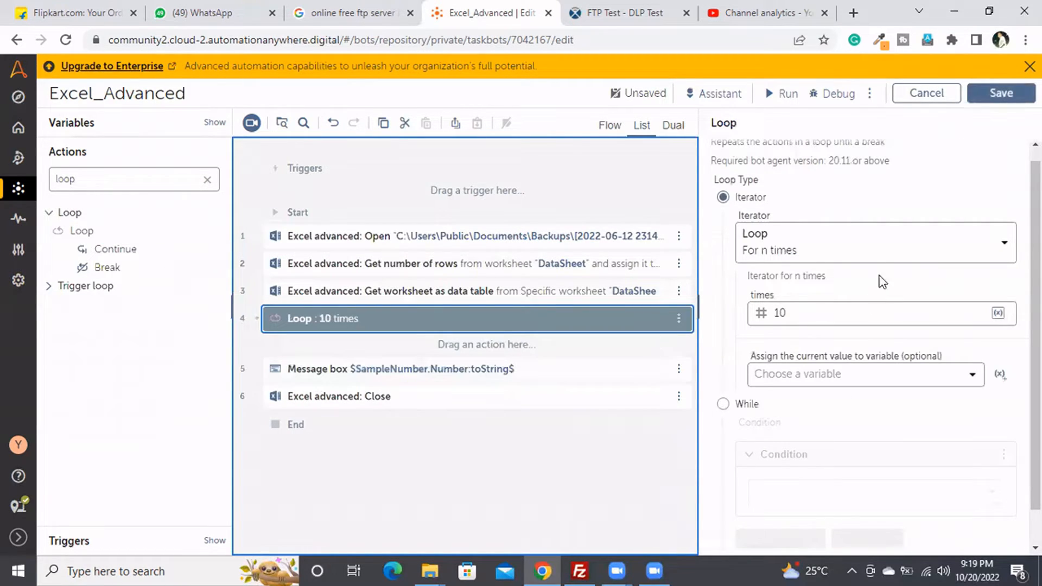
# Set the loop iterator to For each row in table, using ExcelWorksheetData as the table variable
pyautogui.click(881, 260)
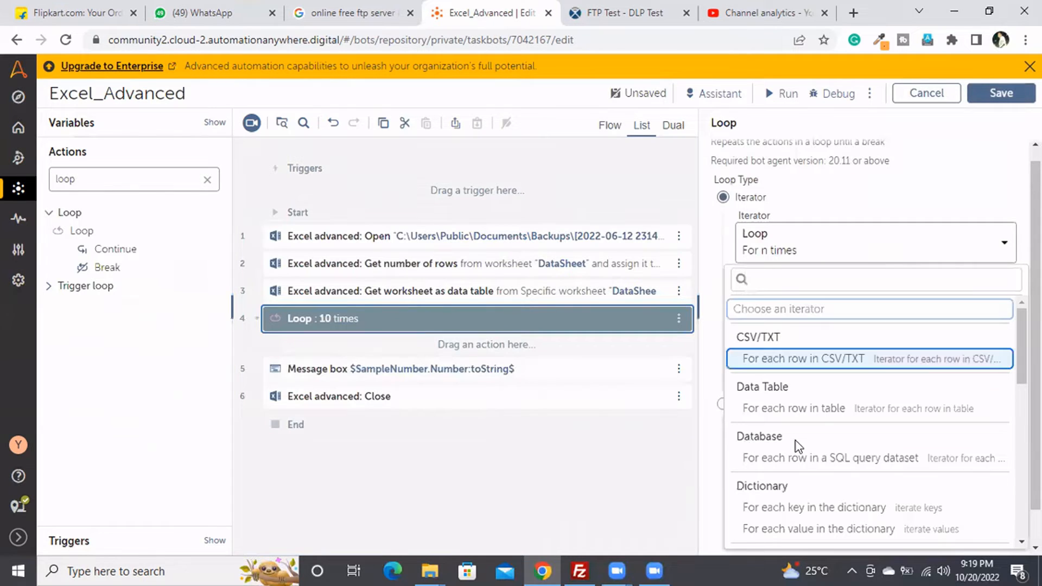
pyautogui.click(805, 418)
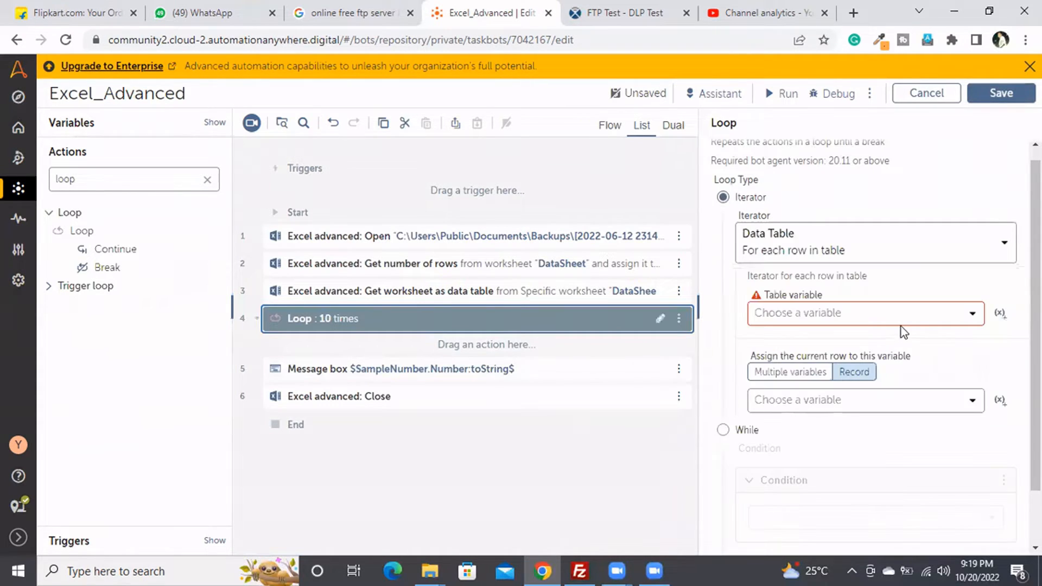
pyautogui.click(907, 315)
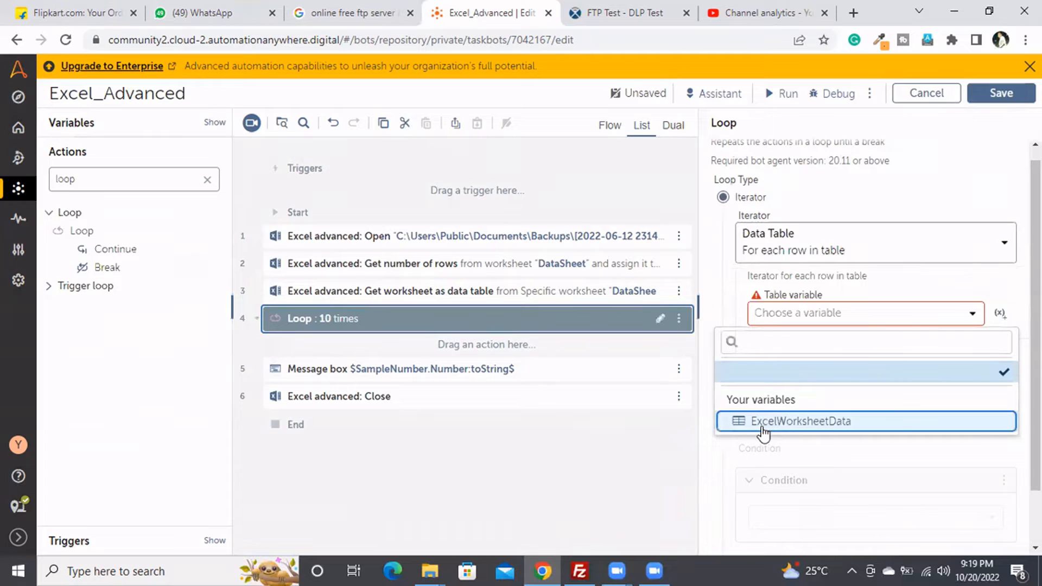
pyautogui.click(766, 424)
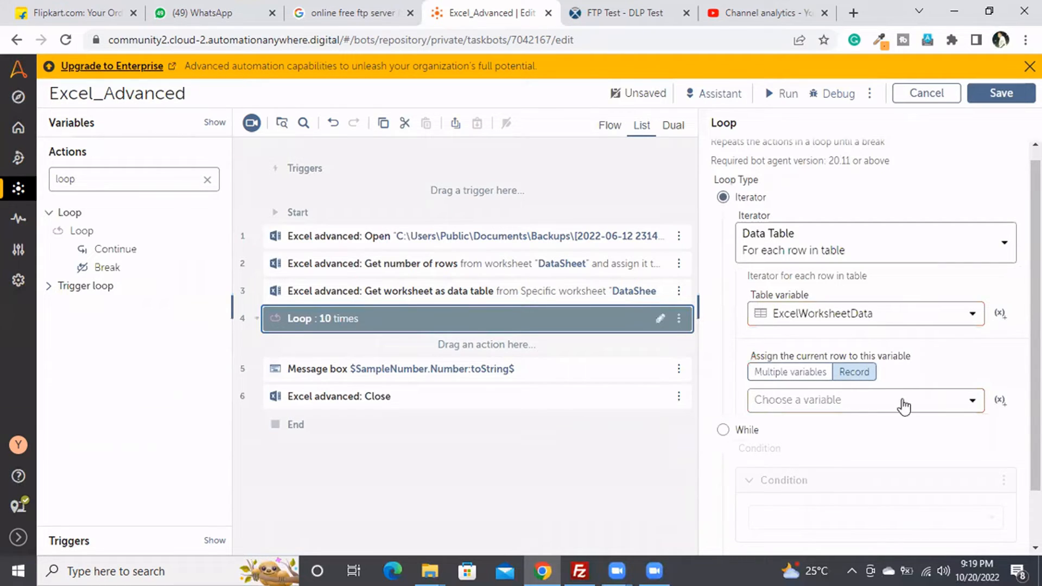
# Create a record variable named TableRow and assign the loop's current row to it
pyautogui.click(1001, 400)
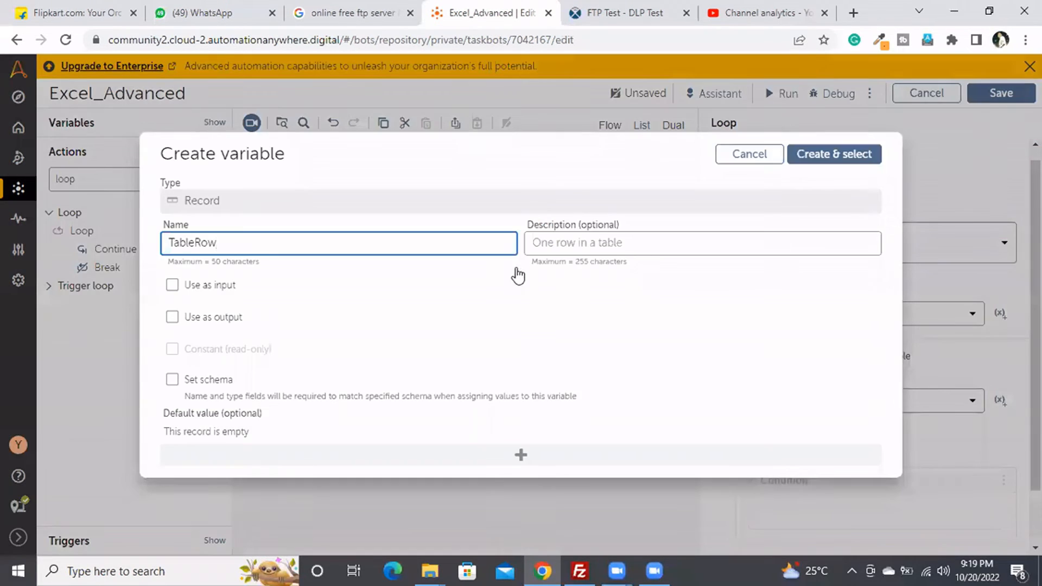
pyautogui.click(823, 158)
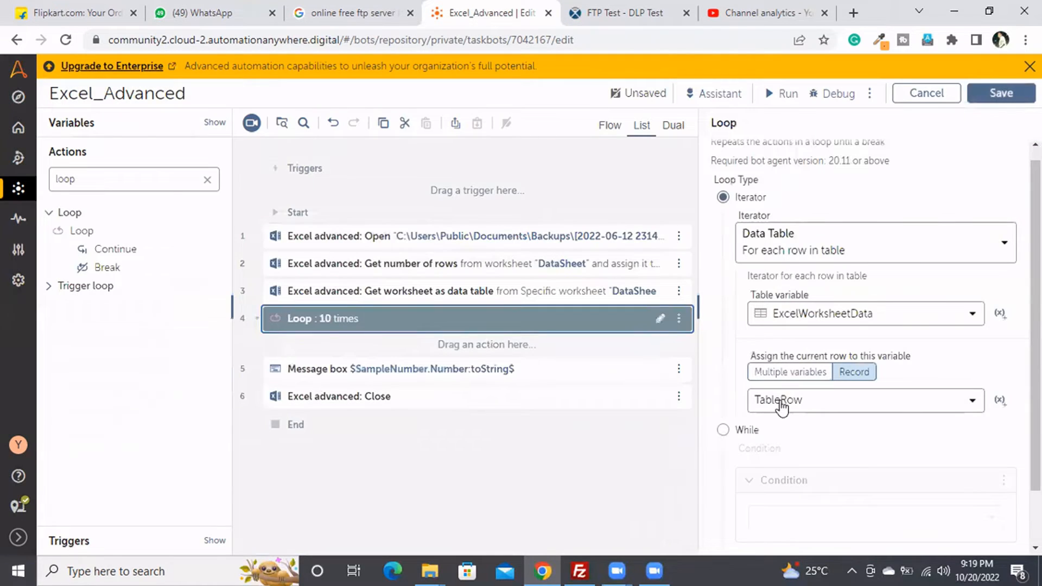
pyautogui.scroll(-2, 788, 413)
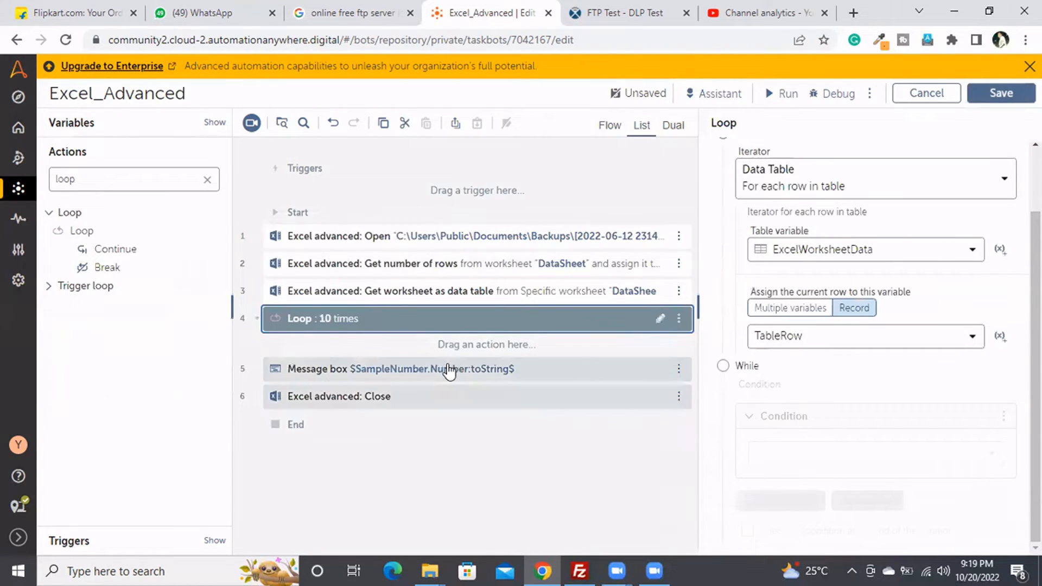
# Move the Message box action inside the loop and clear its message to display
pyautogui.moveTo(444, 369); pyautogui.dragTo(467, 342)
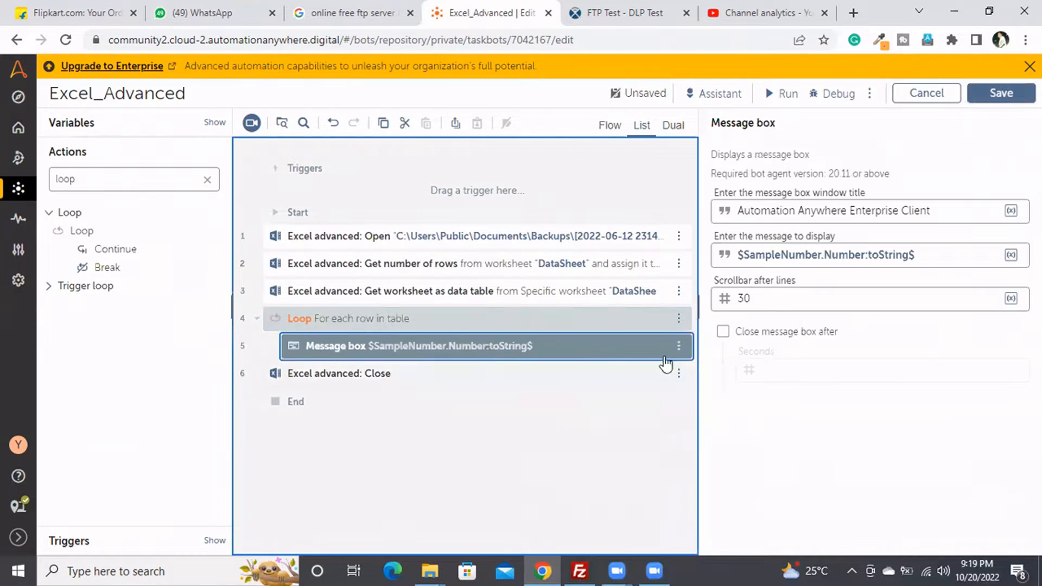
pyautogui.click(820, 255)
pyautogui.hotkey('ctrl', 'a')
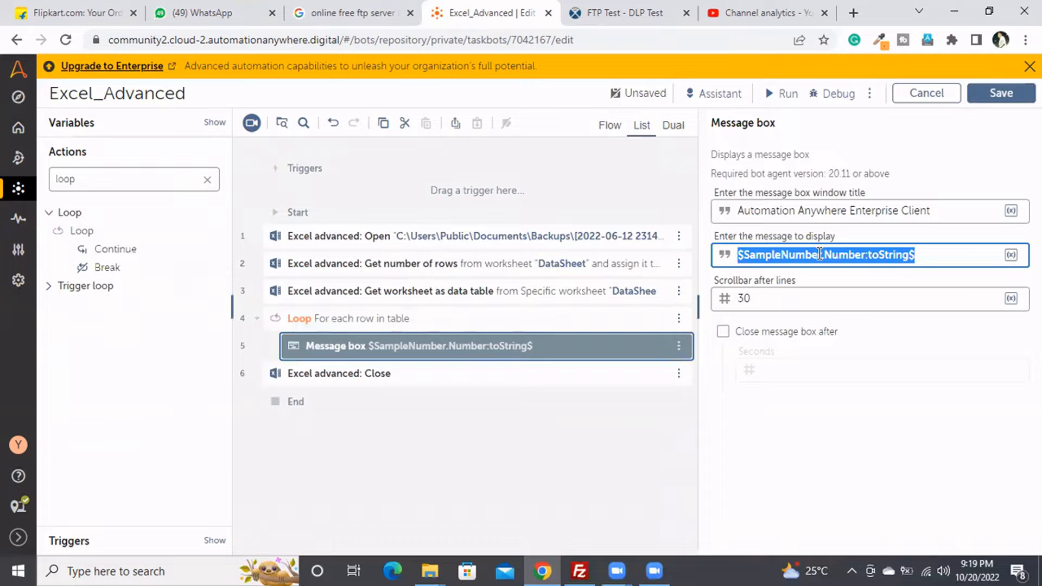
pyautogui.press('Delete')
# Insert the TableRow record variable, by index 1, as the message box's message to display
pyautogui.press('F2')
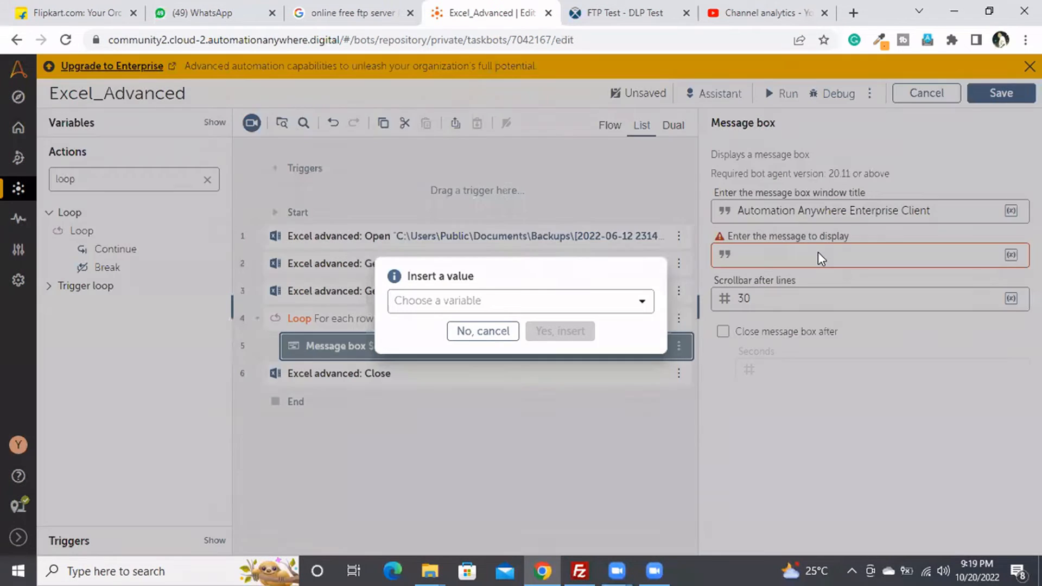
pyautogui.click(620, 314)
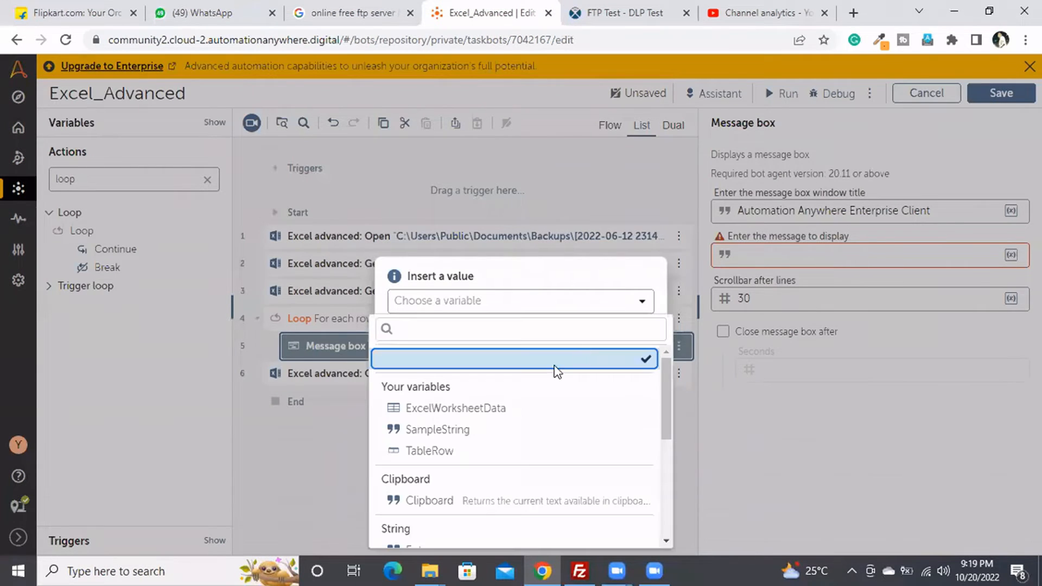
pyautogui.click(449, 455)
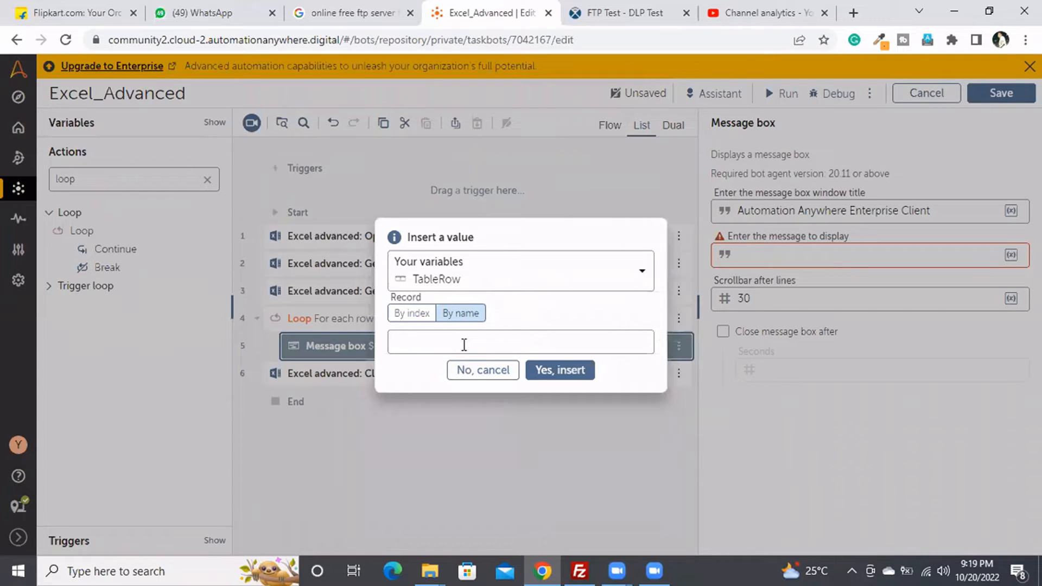
pyautogui.click(464, 344)
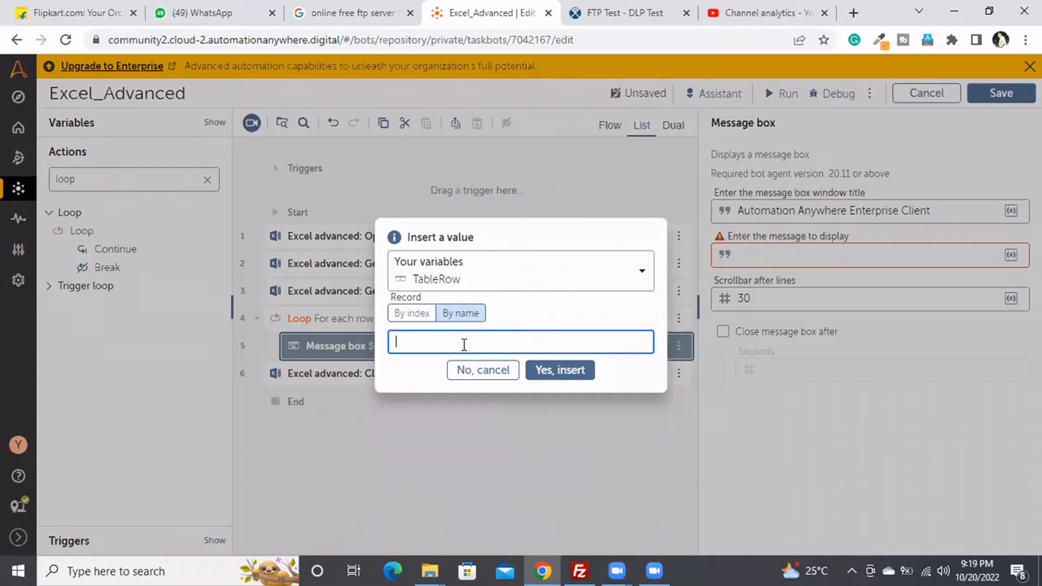
pyautogui.click(412, 314)
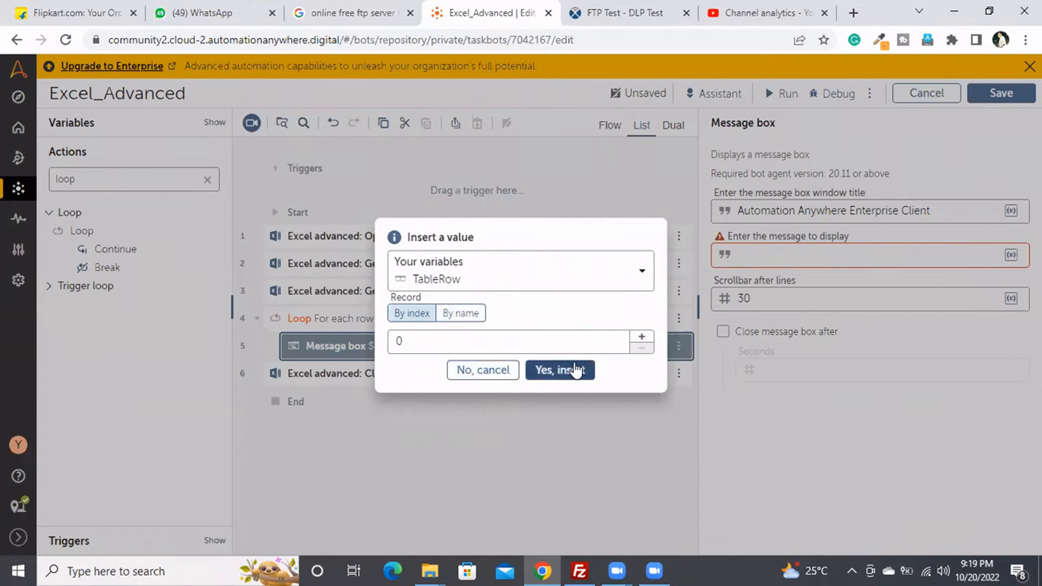
pyautogui.click(493, 344)
pyautogui.press('BackSpace')
pyautogui.write('1')
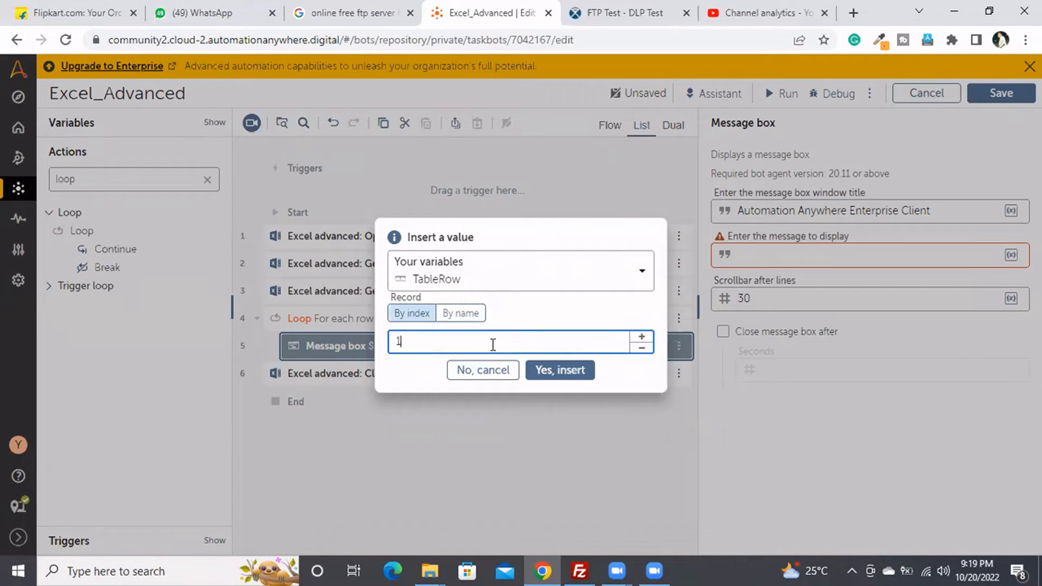
pyautogui.click(558, 374)
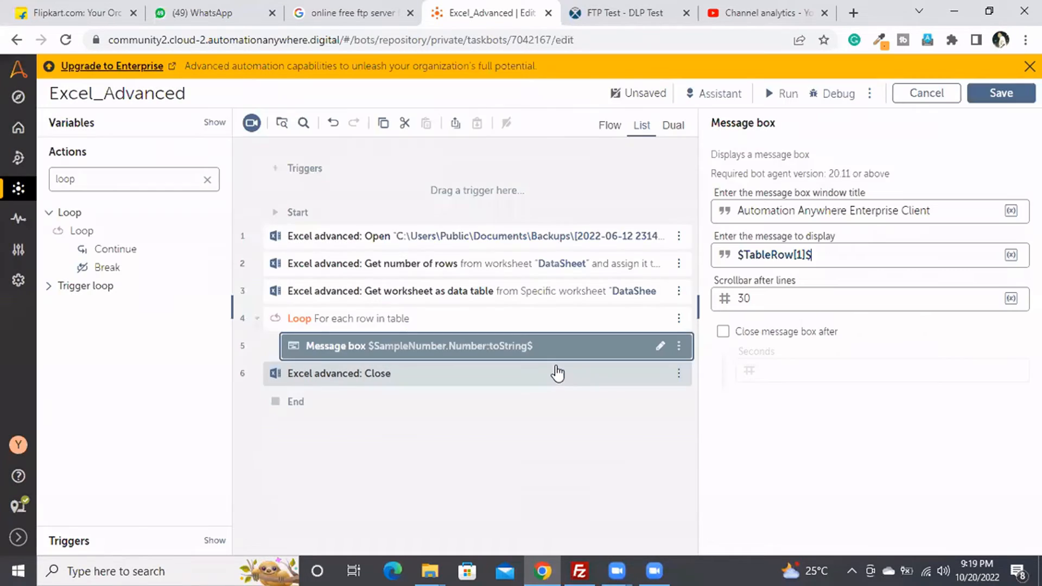
# Run the bot, dismiss the message box for each worksheet row, and close the run dialog
pyautogui.click(787, 93)
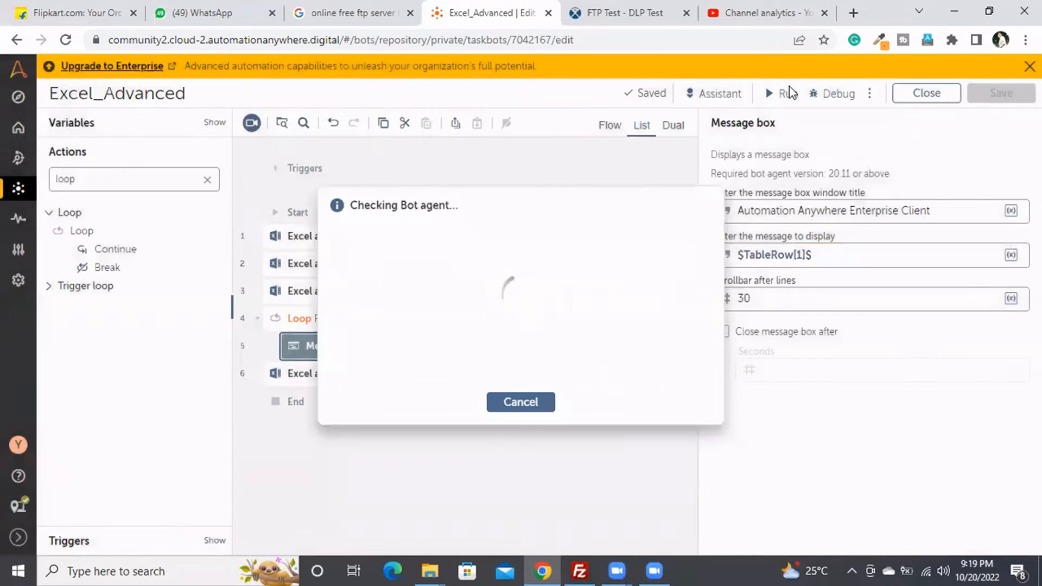
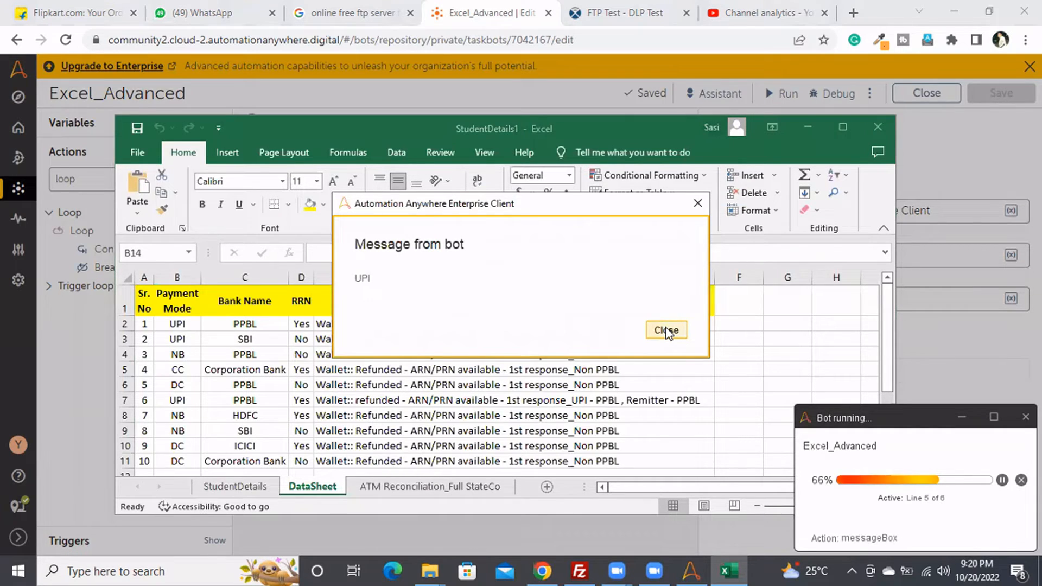
pyautogui.click(667, 331)
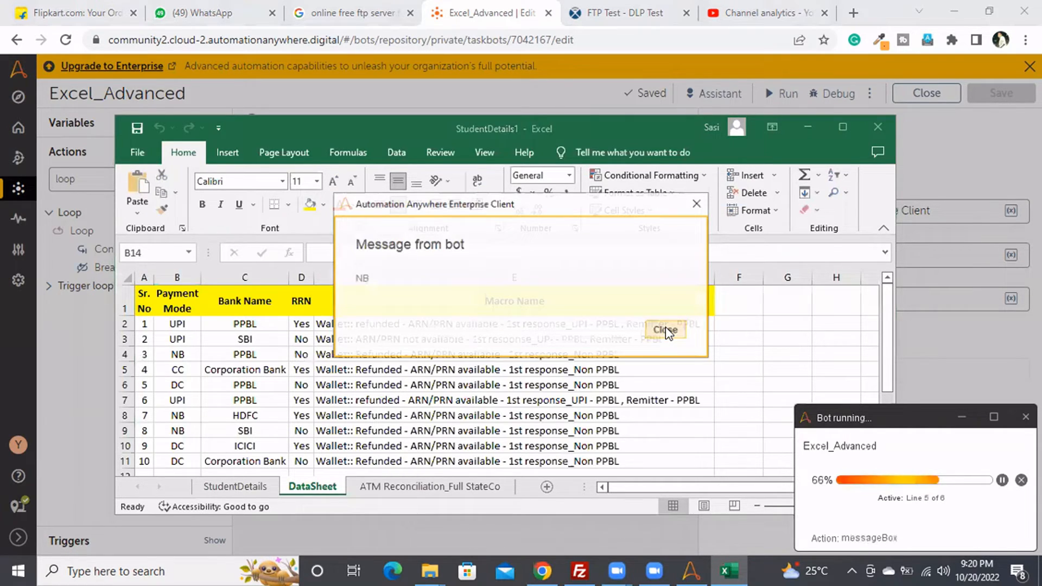
pyautogui.click(666, 331)
pyautogui.click(667, 330)
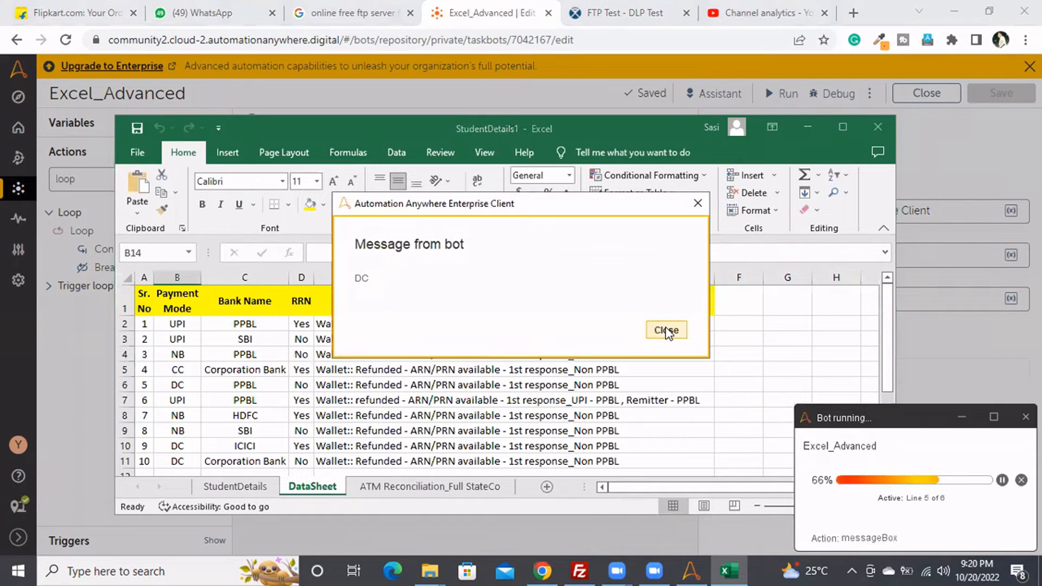
pyautogui.click(667, 331)
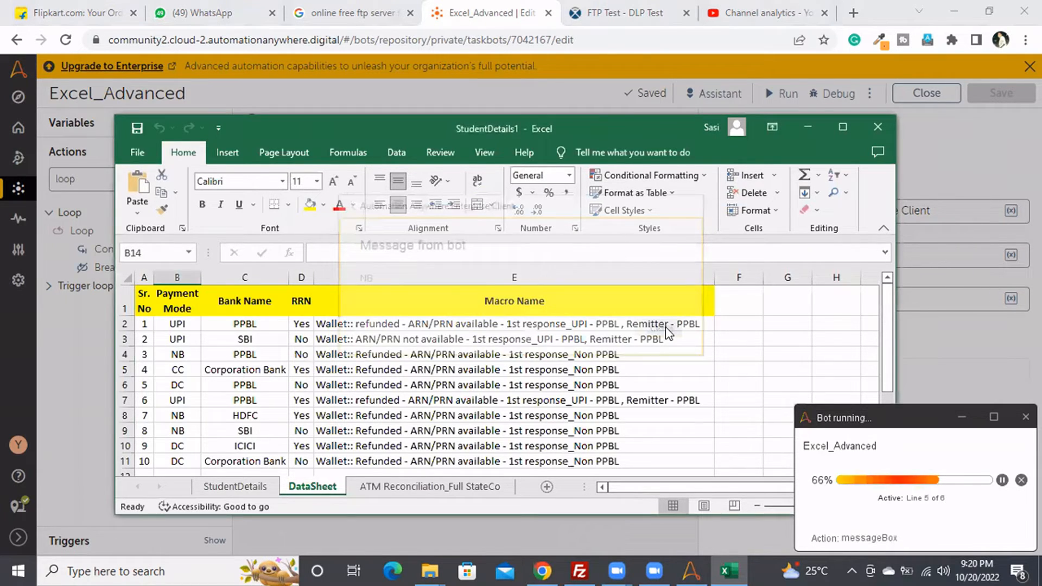
pyautogui.click(666, 331)
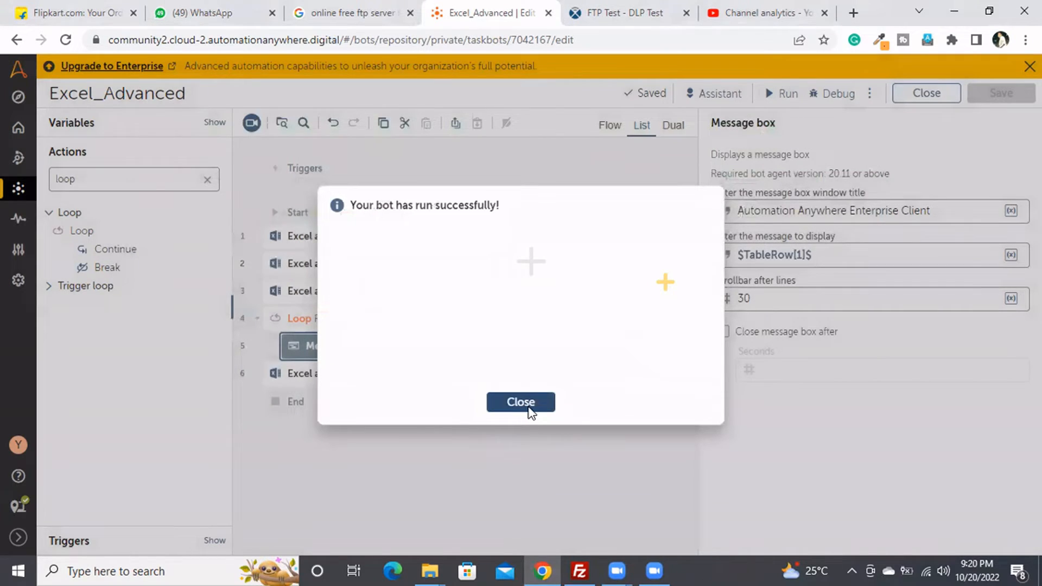
pyautogui.click(521, 403)
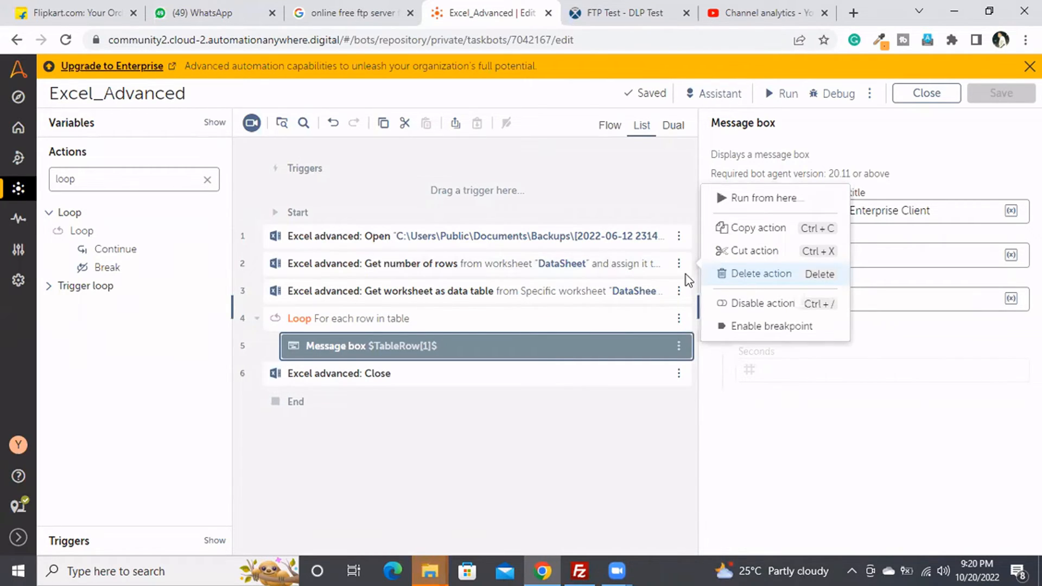
# Delete the Get number of rows action and add Excel advanced Get worksheet names between Get worksheet as data table and the loop
pyautogui.click(145, 175)
pyautogui.press('BackSpace')
pyautogui.press('BackSpace')
pyautogui.press('BackSpace')
pyautogui.press('BackSpace')
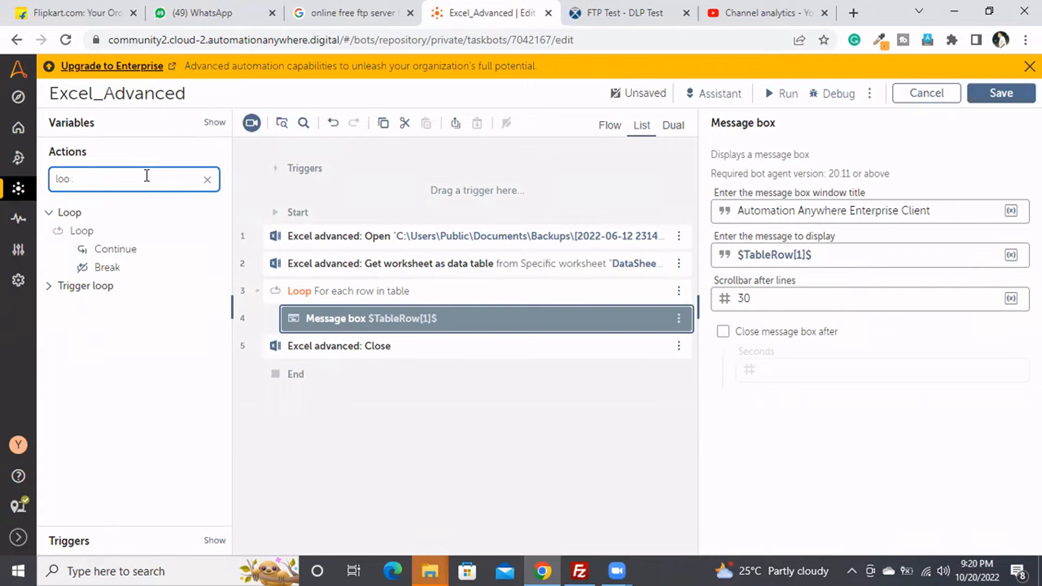
pyautogui.write('excel')
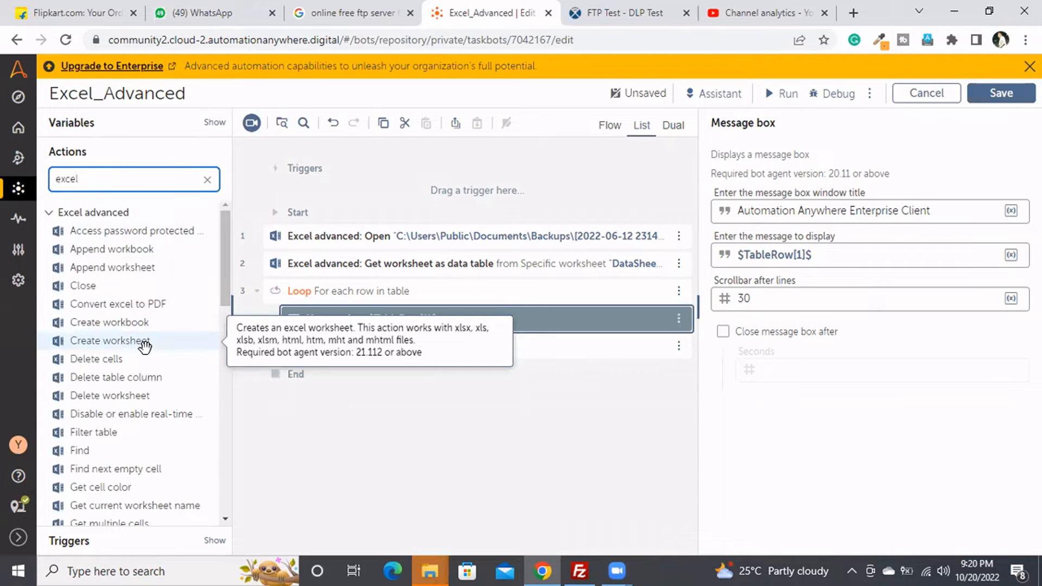
pyautogui.scroll(-2, 221, 347)
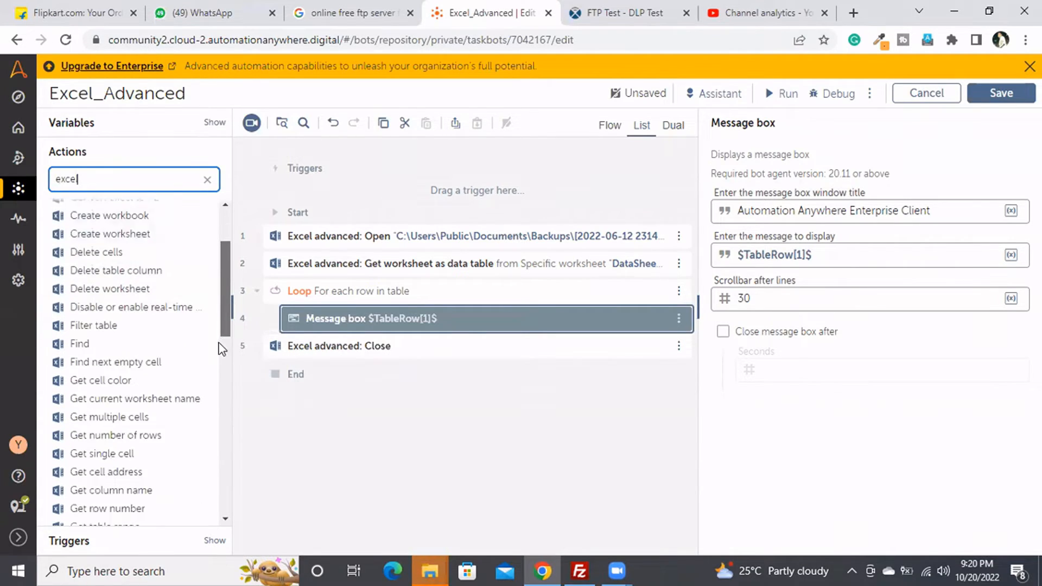
pyautogui.scroll(-3, 221, 348)
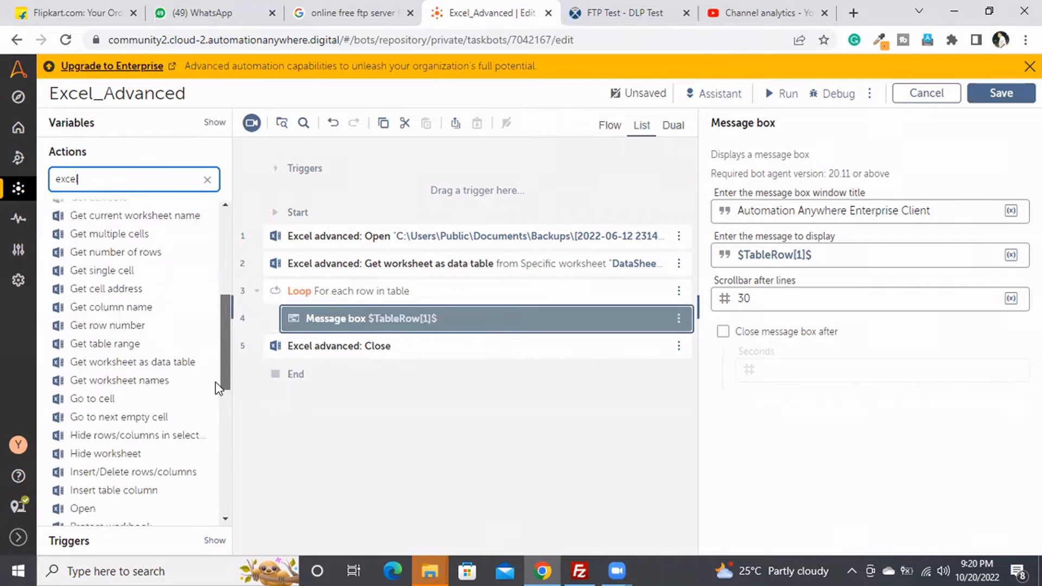
pyautogui.scroll(-1, 218, 389)
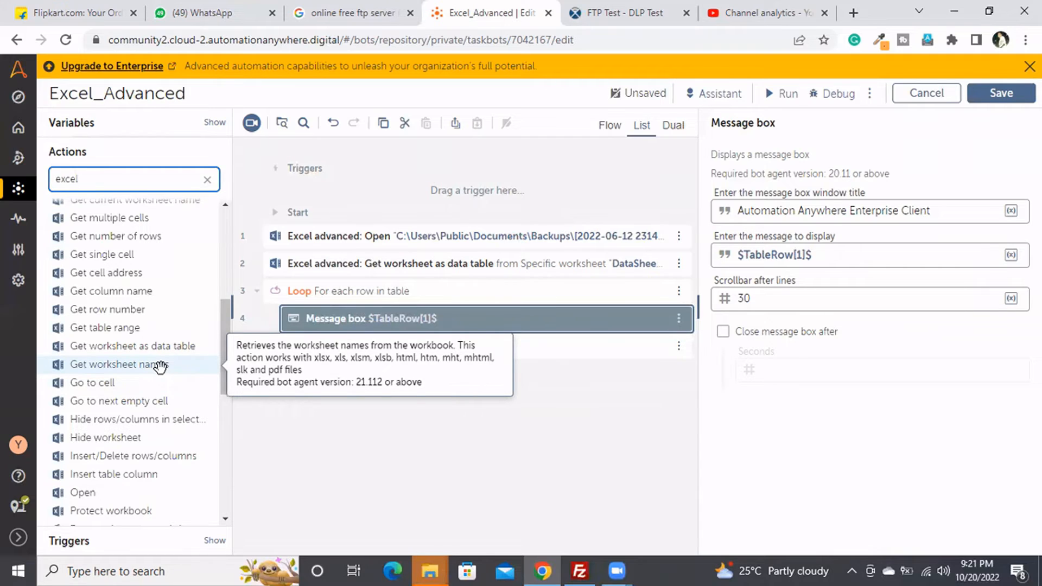
pyautogui.moveTo(160, 366); pyautogui.dragTo(424, 285)
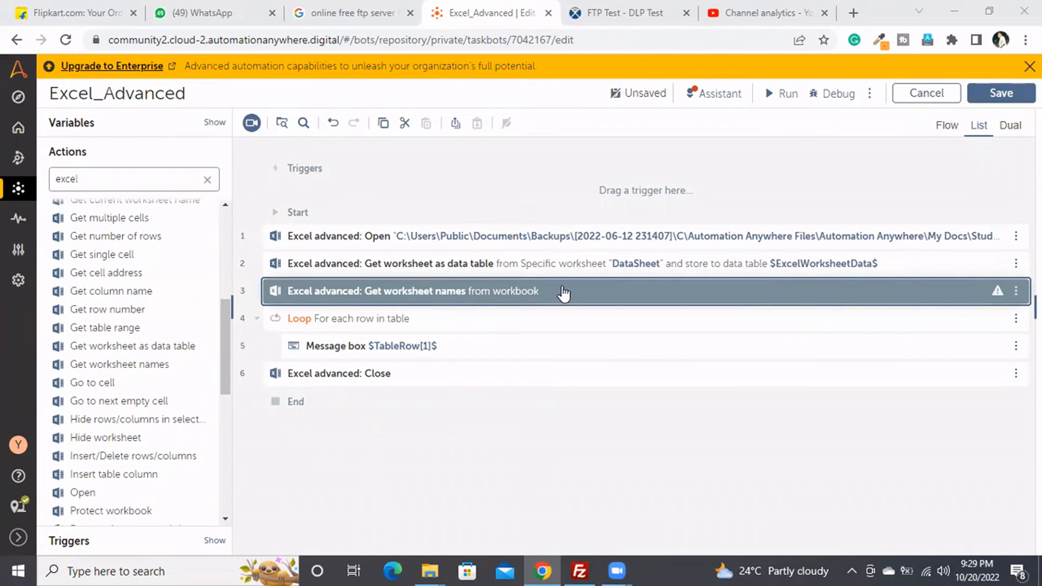
# Delete the Get worksheet as data table action from the bot
pyautogui.click(434, 267)
pyautogui.click(1017, 263)
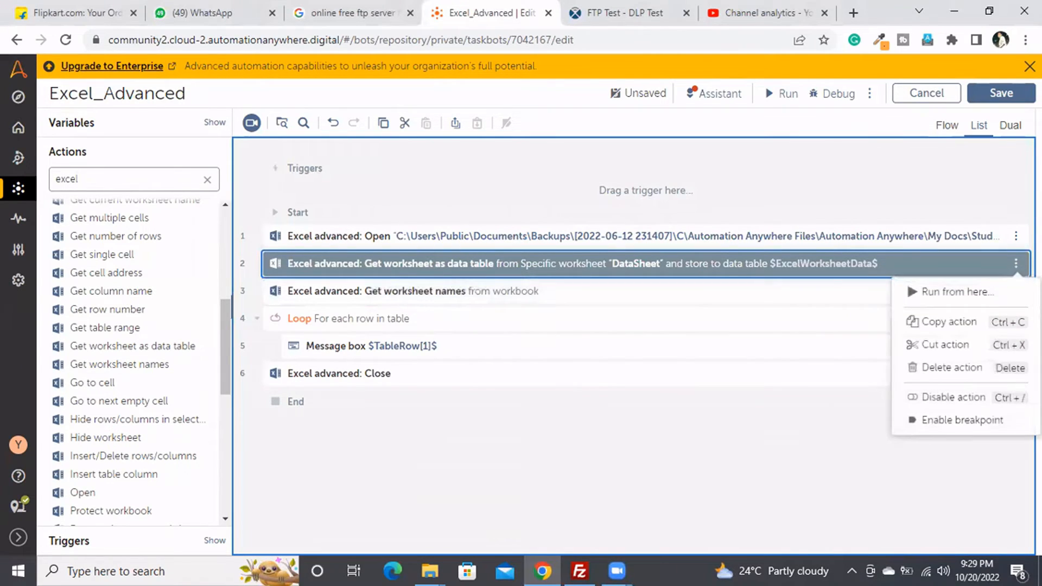
pyautogui.click(929, 369)
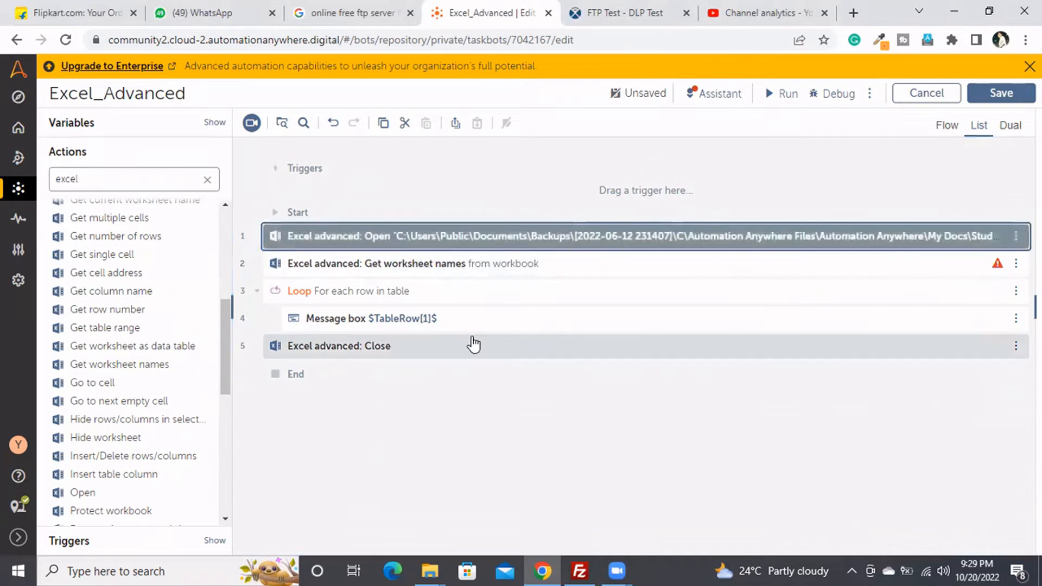
# Set the session of the Get worksheet names action to the ExcelSession variable
pyautogui.moveTo(472, 270); pyautogui.dragTo(477, 266)
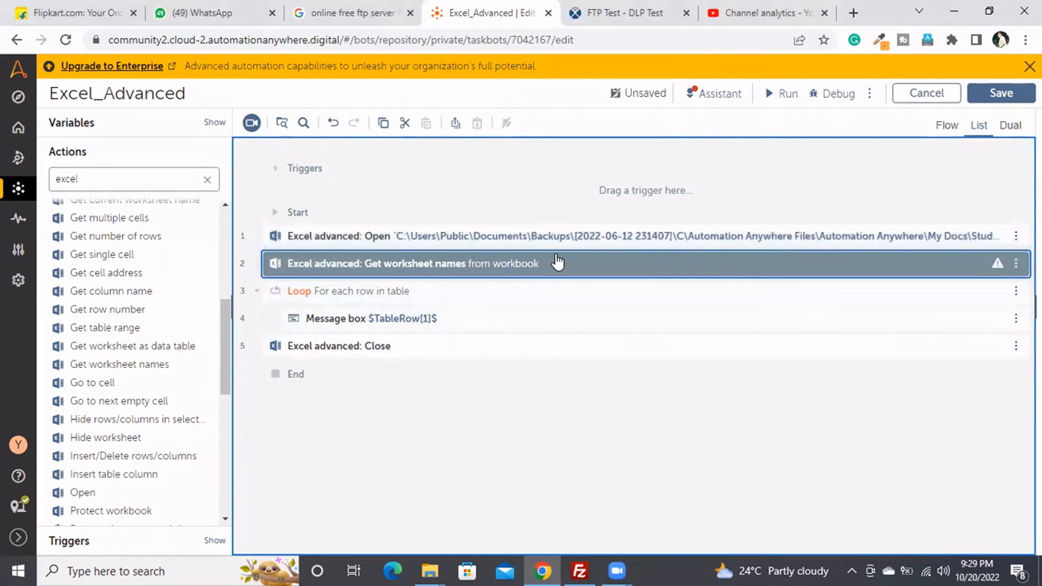
pyautogui.click(805, 220)
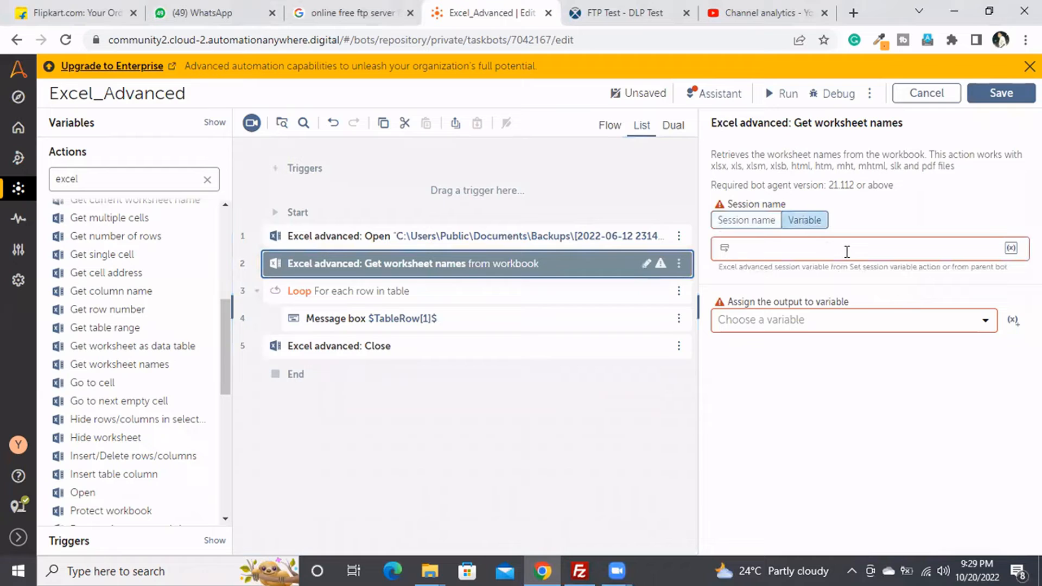
pyautogui.click(1011, 249)
pyautogui.click(581, 301)
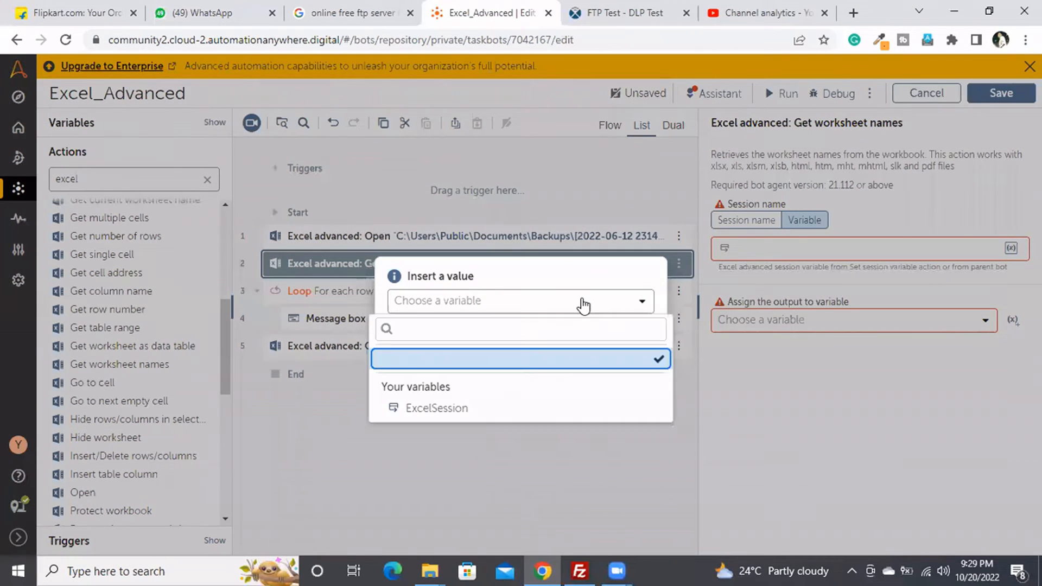
pyautogui.click(462, 410)
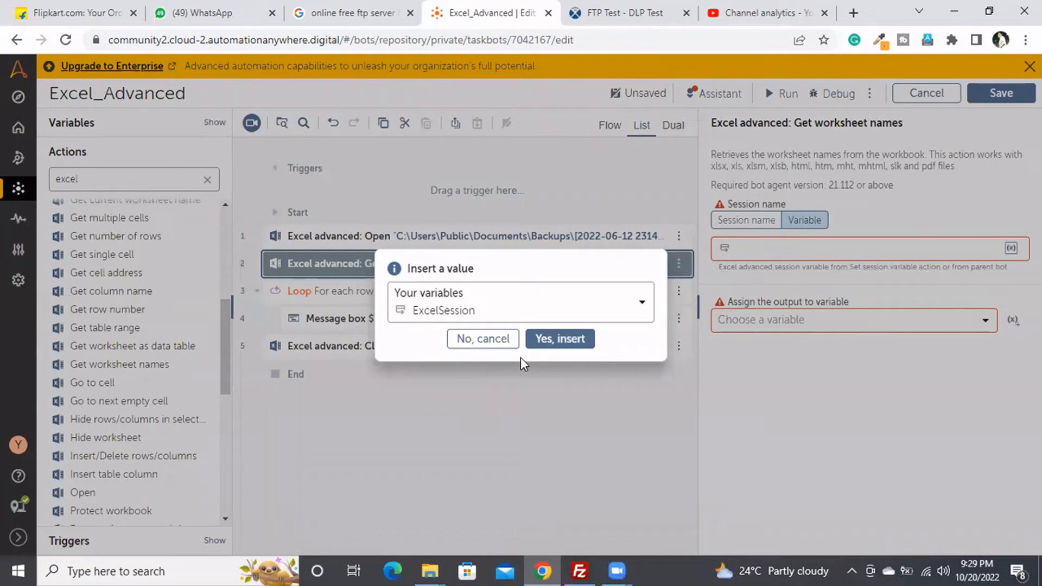
pyautogui.click(555, 339)
# Create a list variable of strings named ExcelWorksheetNames and assign the worksheet names output to it
pyautogui.click(964, 321)
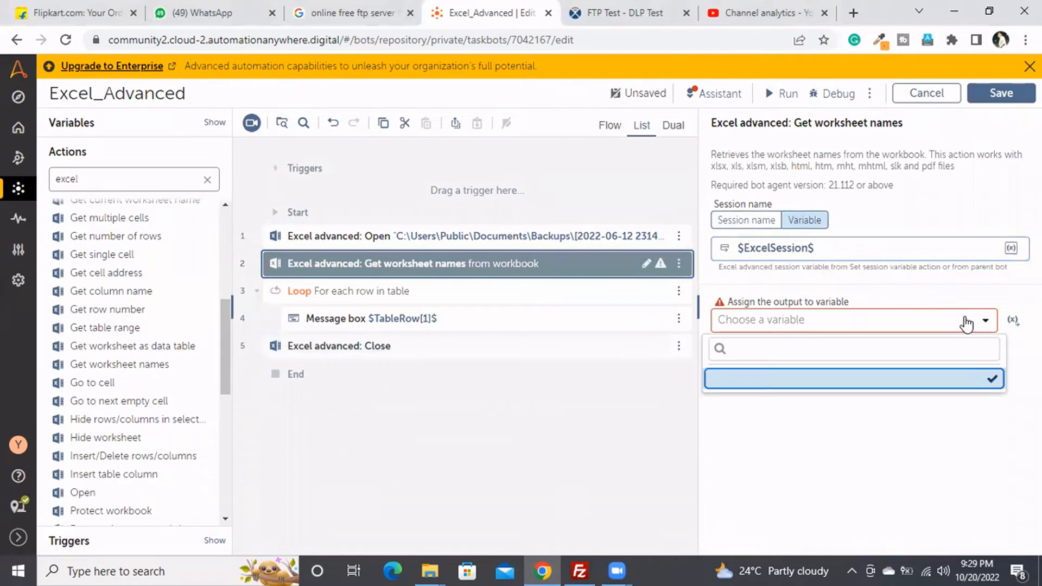
pyautogui.click(1014, 321)
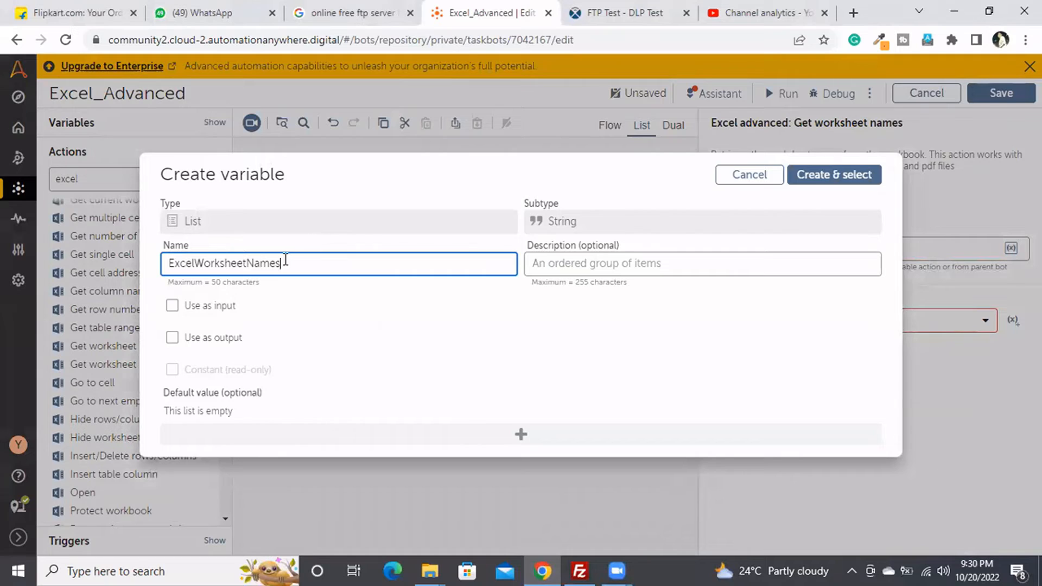
pyautogui.click(830, 179)
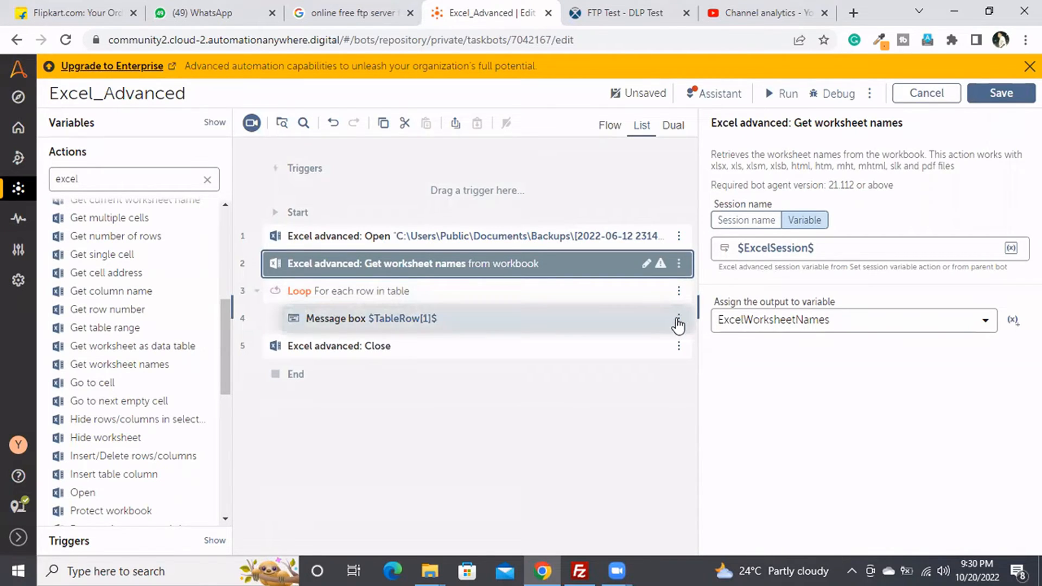
# Change the loop's iterator to For each item in the list, using ExcelWorksheetNames as the list
pyautogui.click(582, 298)
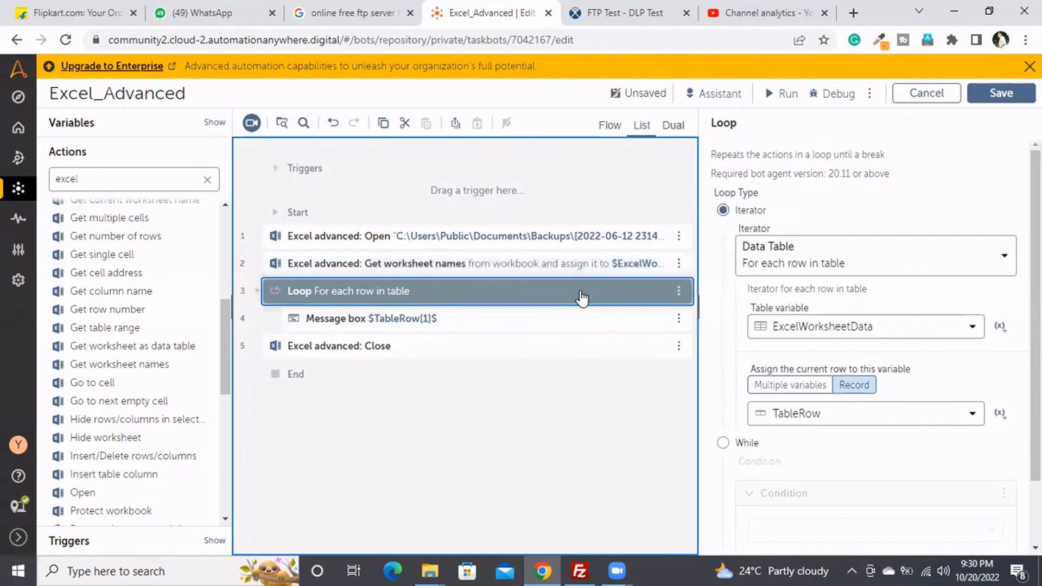
pyautogui.click(848, 262)
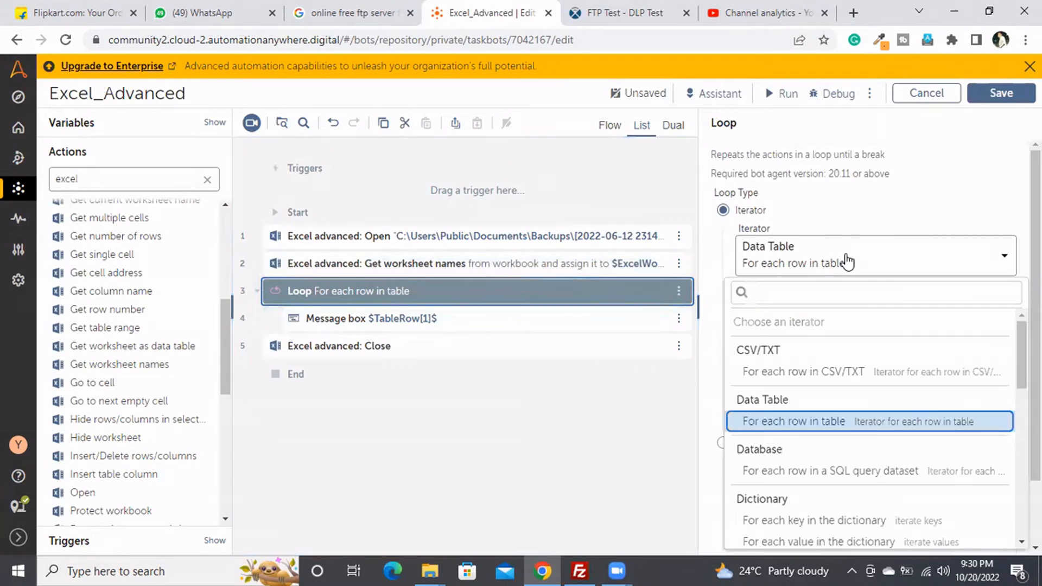
pyautogui.click(801, 293)
pyautogui.write('lis')
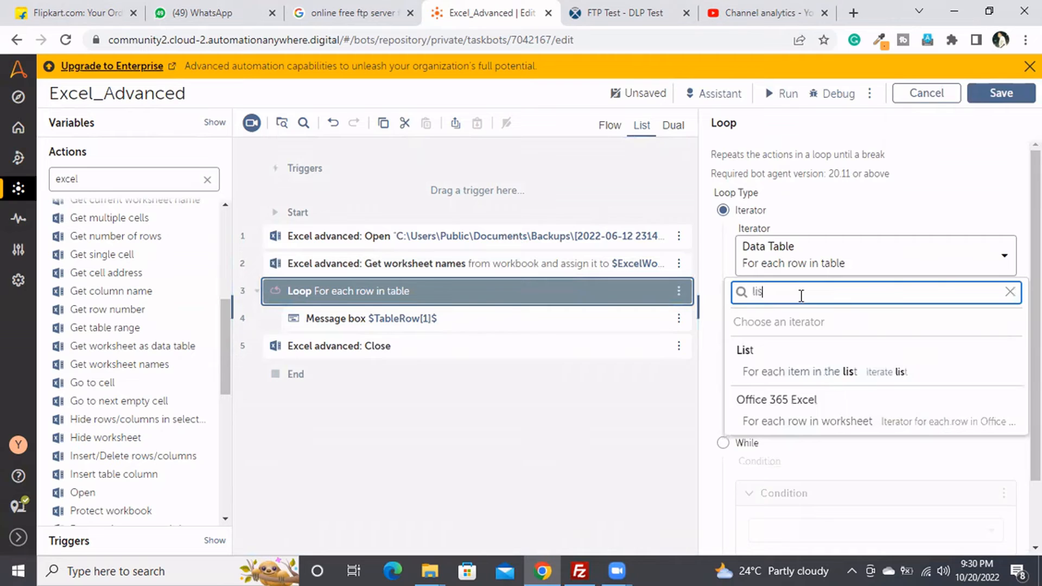
pyautogui.click(800, 374)
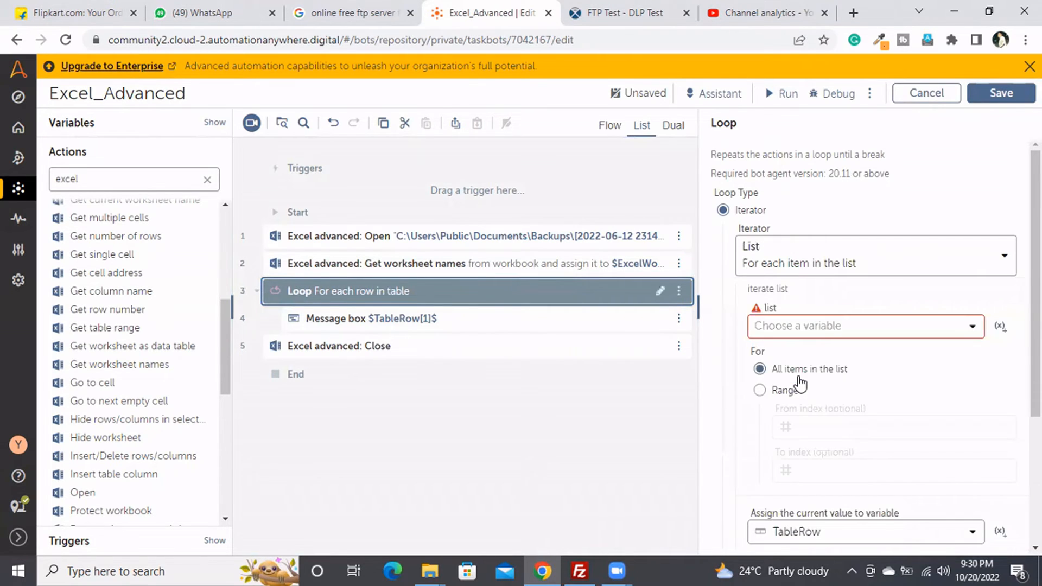
pyautogui.click(817, 328)
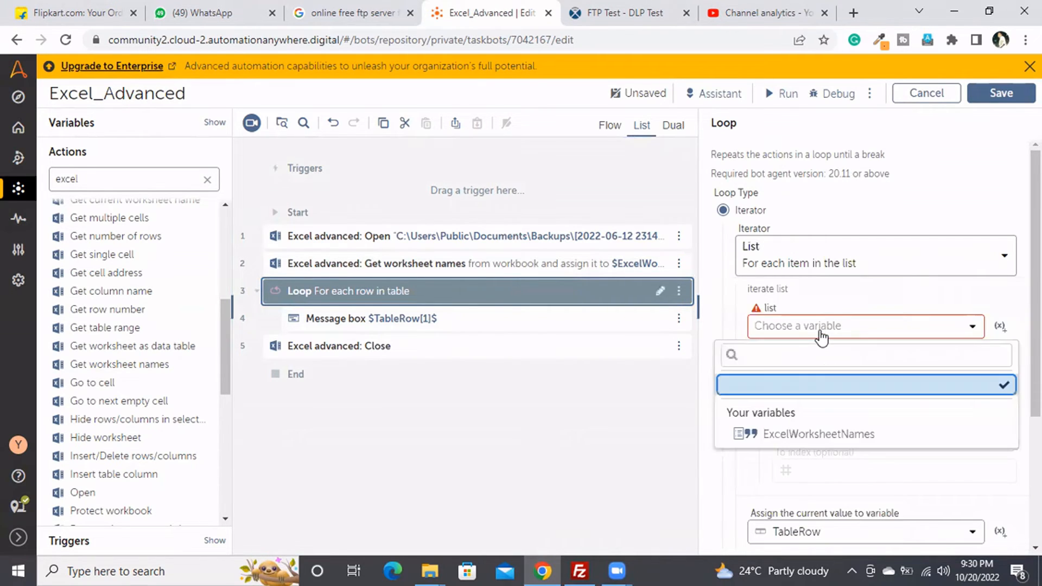
pyautogui.click(785, 434)
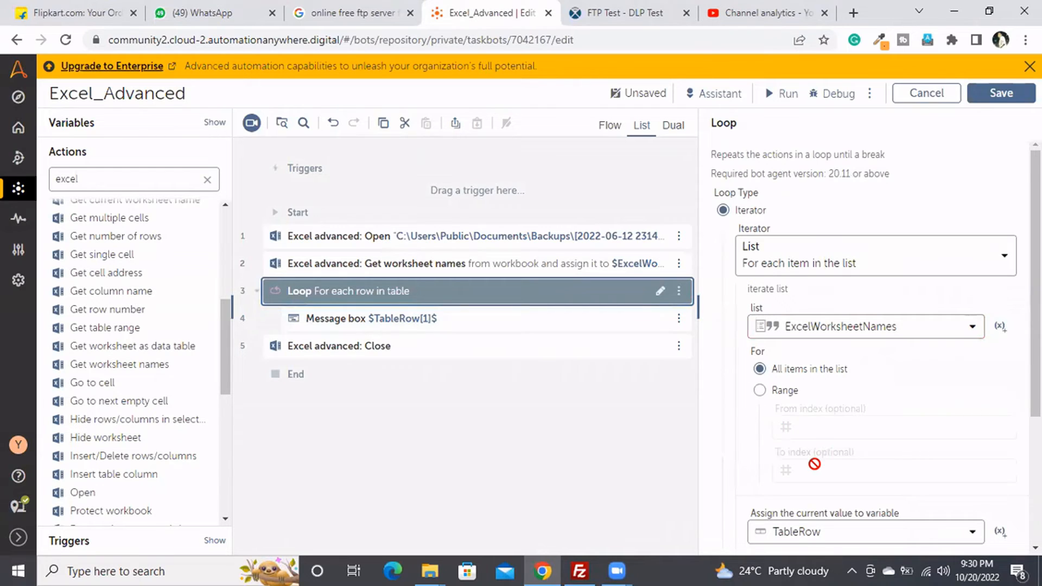
# Create a variable of type Any named ListItem and assign the loop's current value to it
pyautogui.scroll(-3, 815, 464)
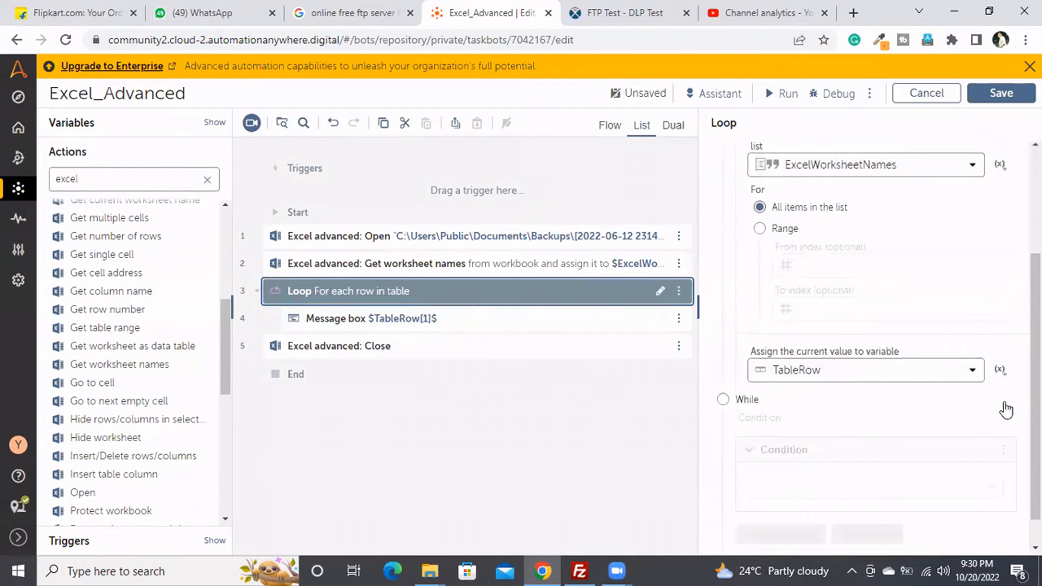
pyautogui.click(1000, 371)
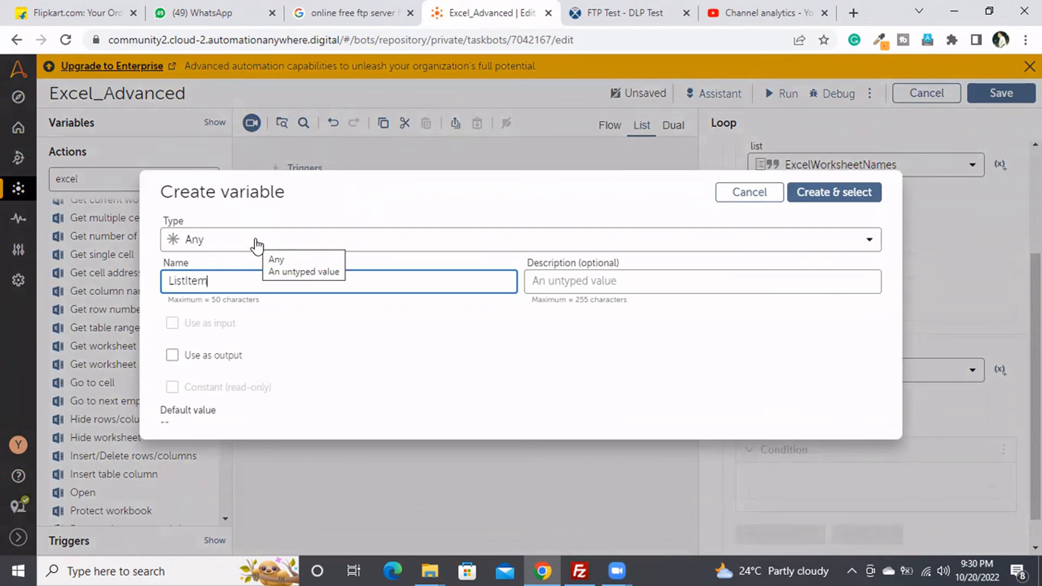
pyautogui.click(819, 193)
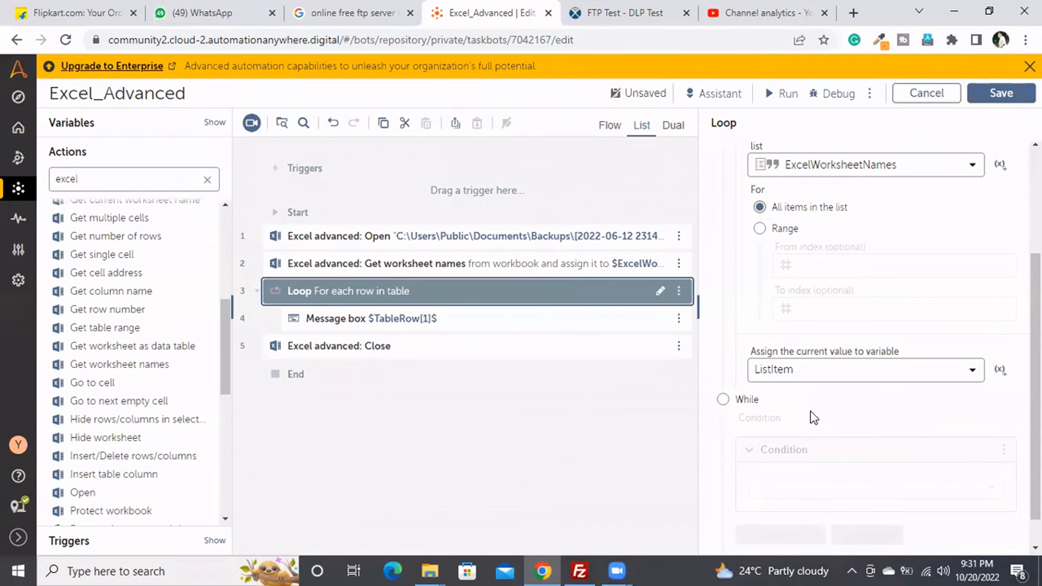
# Replace the message box's message to display with the ListItem variable
pyautogui.click(398, 326)
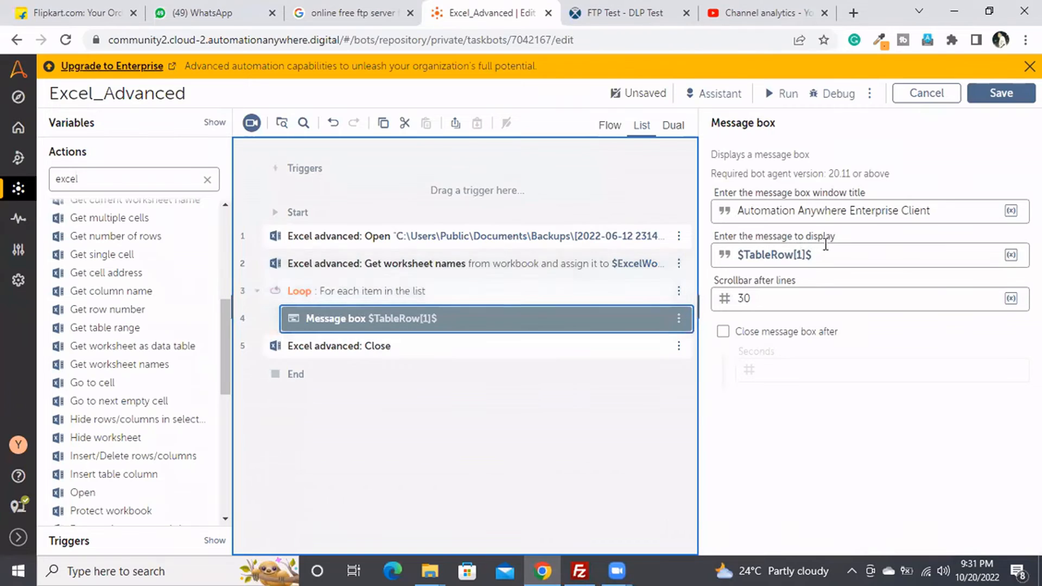
pyautogui.moveTo(836, 253); pyautogui.dragTo(675, 259)
pyautogui.press('BackSpace')
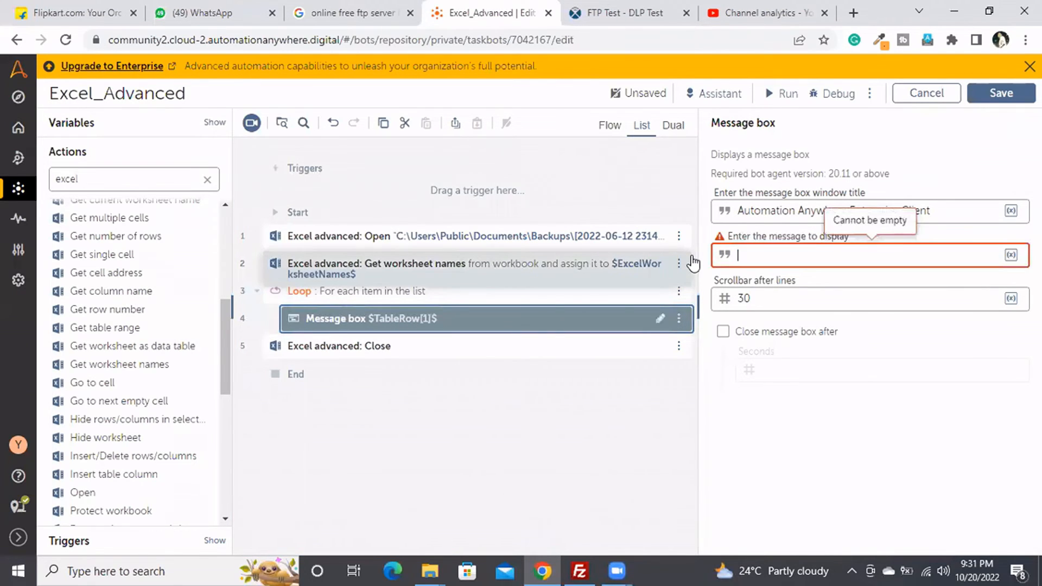
pyautogui.press('F2')
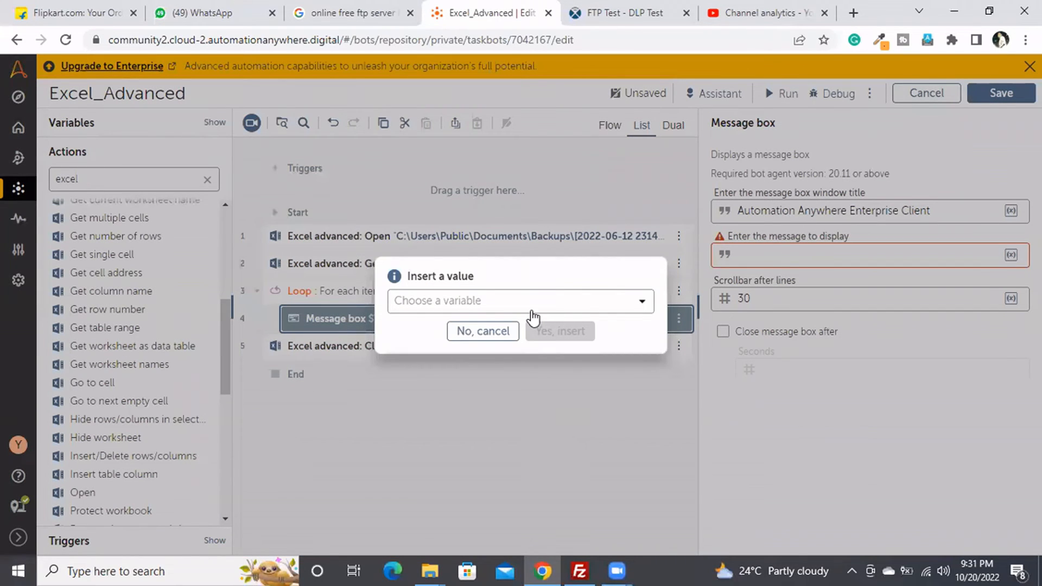
pyautogui.click(533, 318)
pyautogui.click(468, 451)
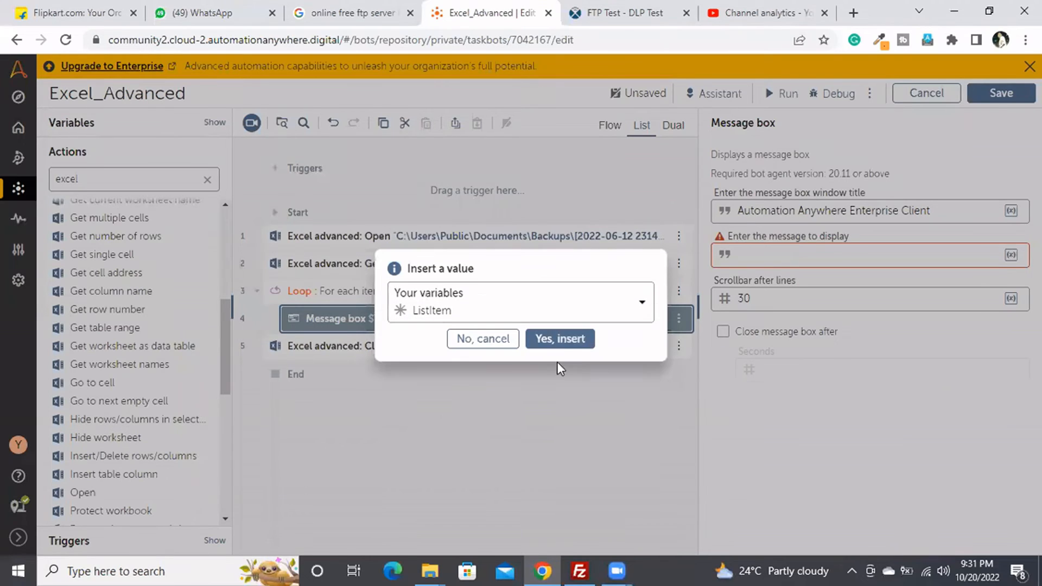
pyautogui.click(561, 339)
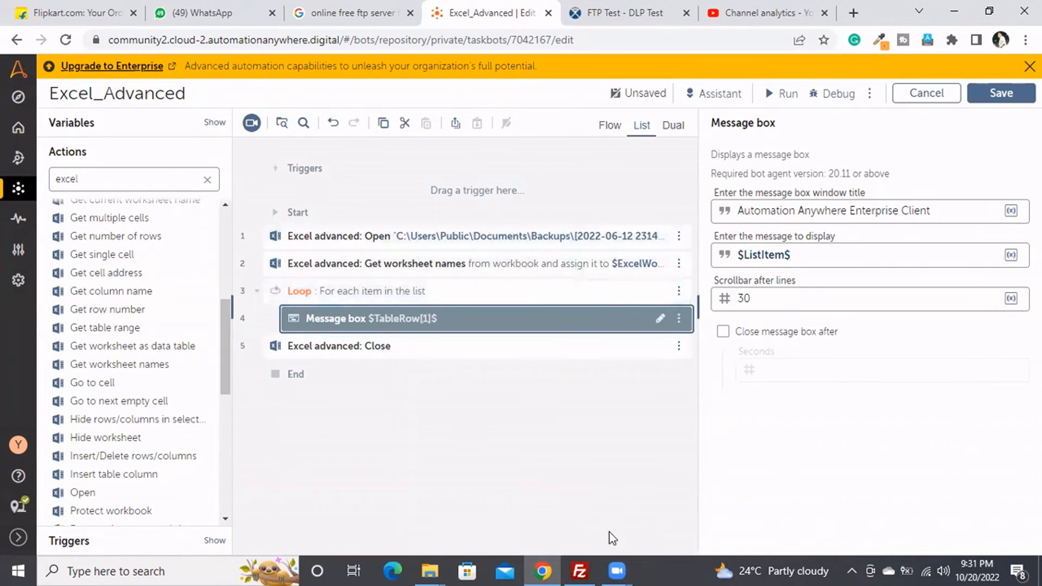
# Run the bot, dismiss the message box for each worksheet name, and close the run dialog
pyautogui.moveTo(615, 558)
pyautogui.click(784, 97)
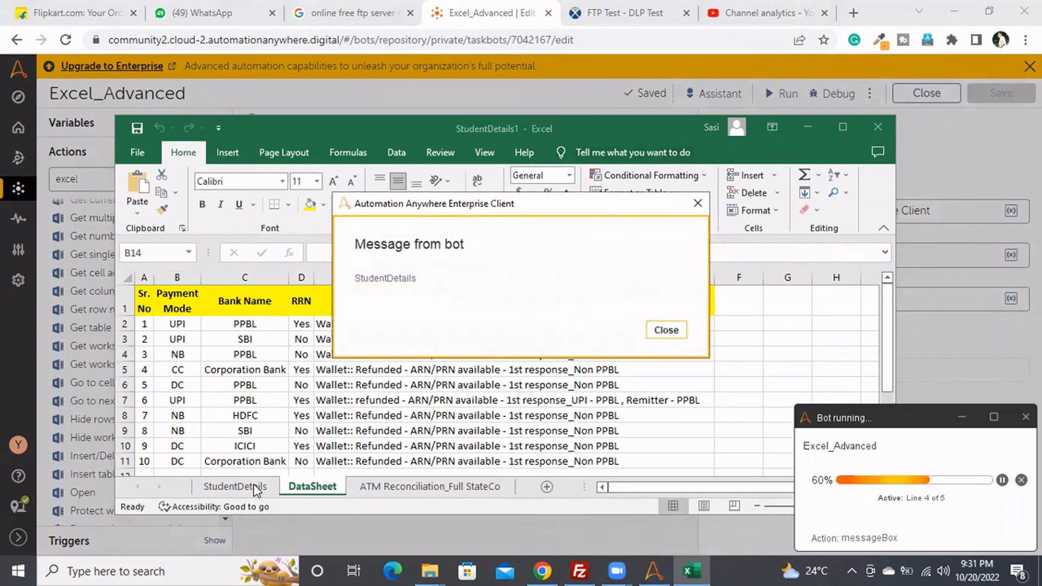
pyautogui.click(668, 332)
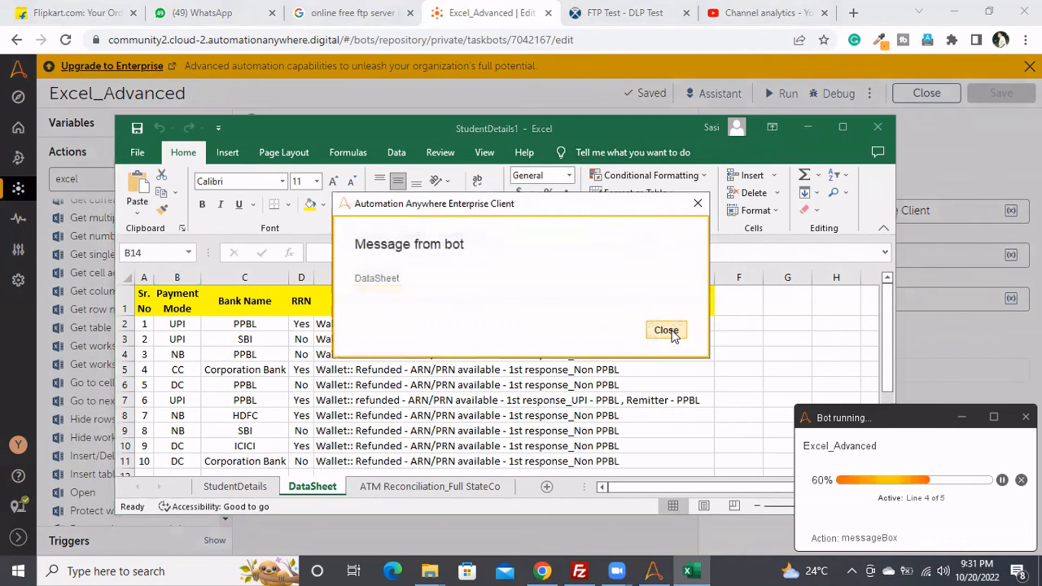
pyautogui.click(672, 331)
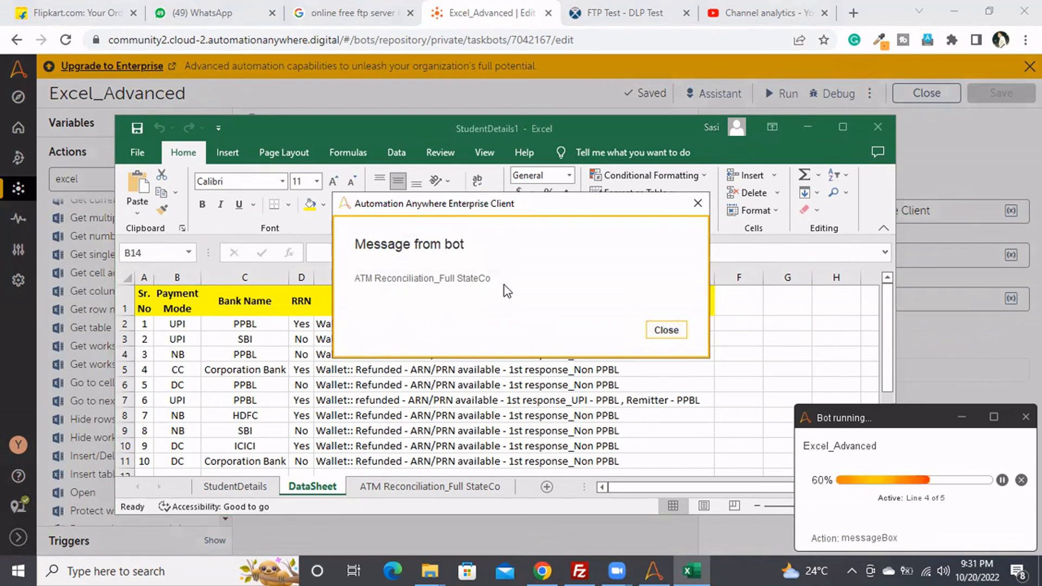
pyautogui.click(664, 332)
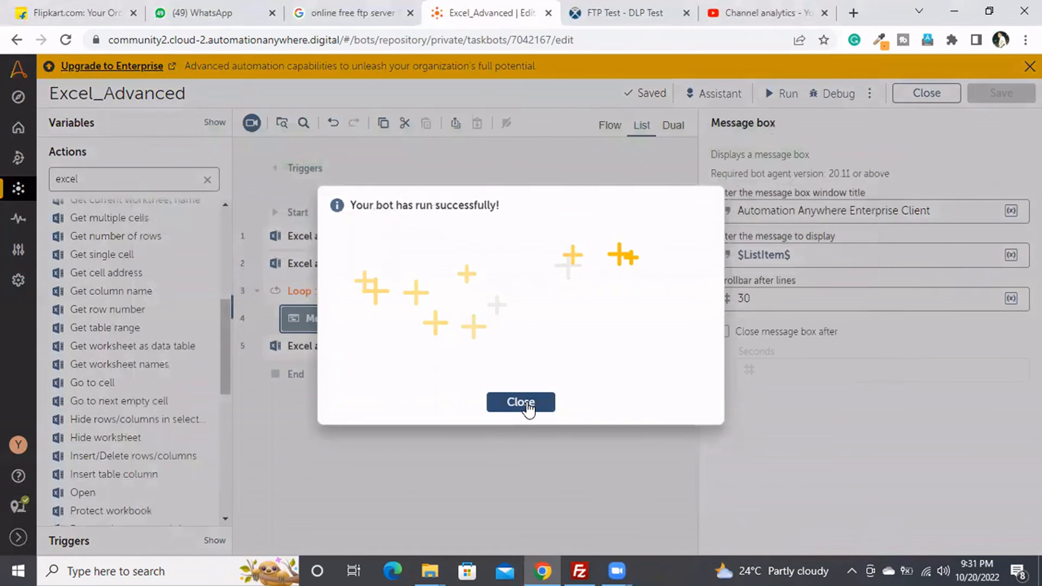
pyautogui.click(526, 404)
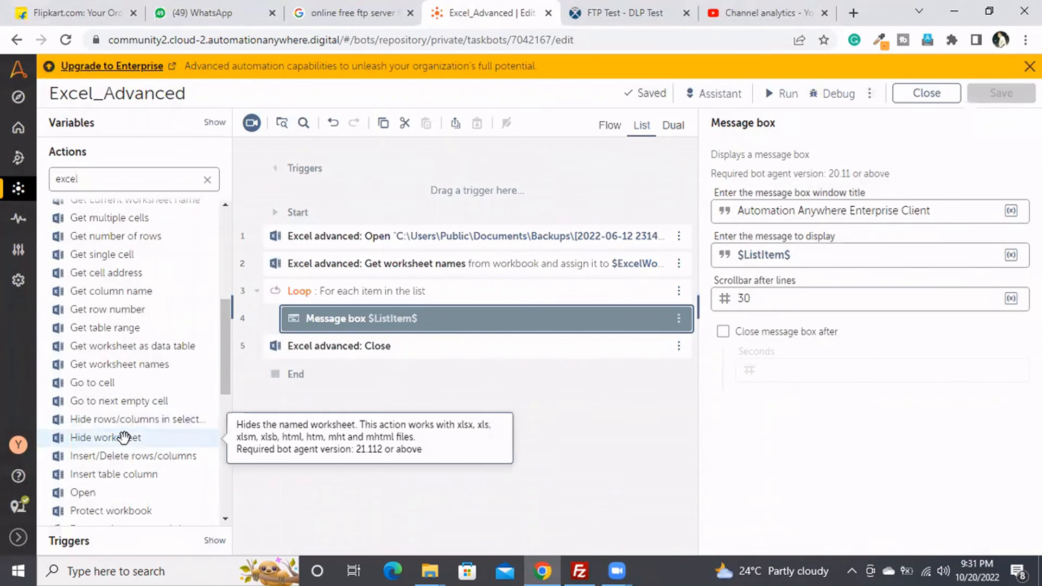
# Add the Excel advanced Go to next empty cell action between Get worksheet names and the loop
pyautogui.scroll(-6, 123, 437)
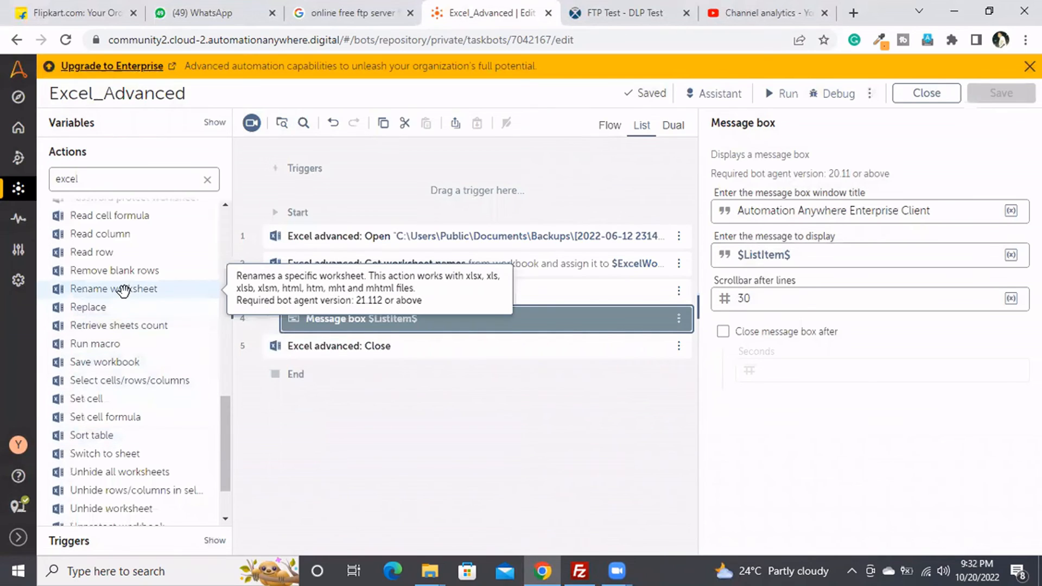
pyautogui.scroll(2, 124, 291)
pyautogui.scroll(5, 124, 292)
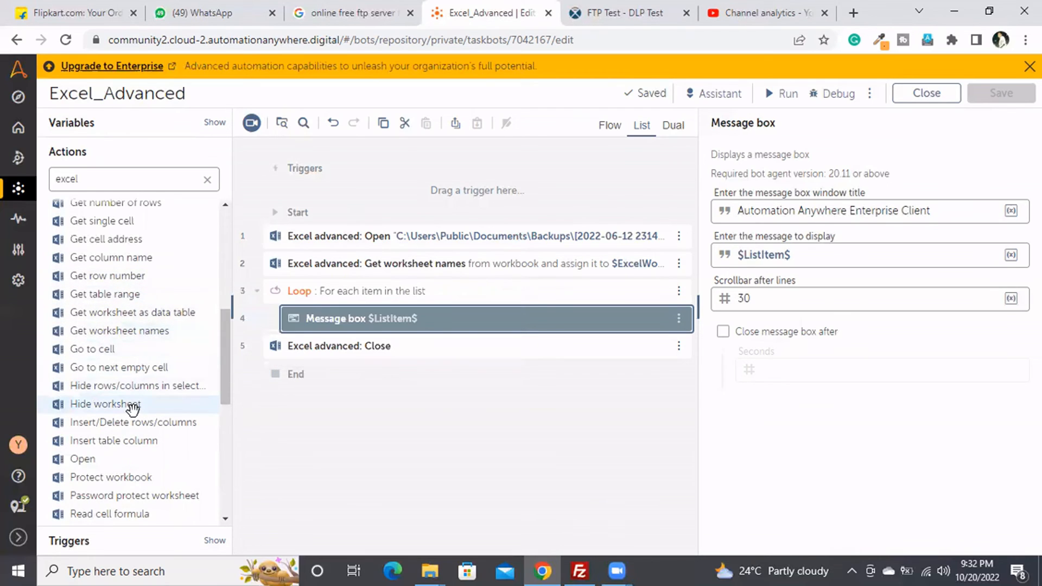
pyautogui.scroll(-1, 143, 459)
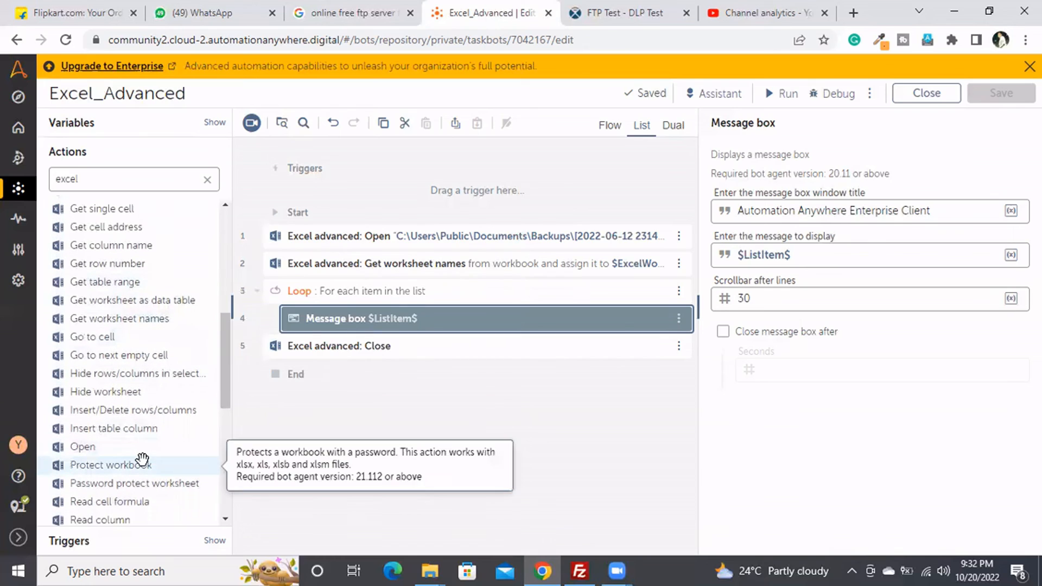
pyautogui.scroll(3, 142, 459)
pyautogui.scroll(2, 140, 458)
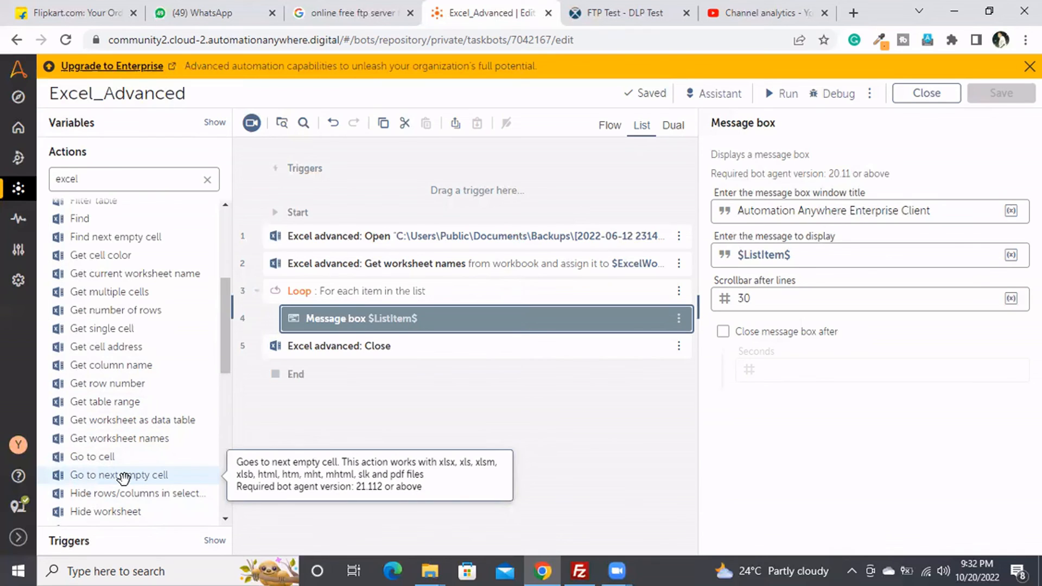
pyautogui.moveTo(124, 478); pyautogui.dragTo(374, 287)
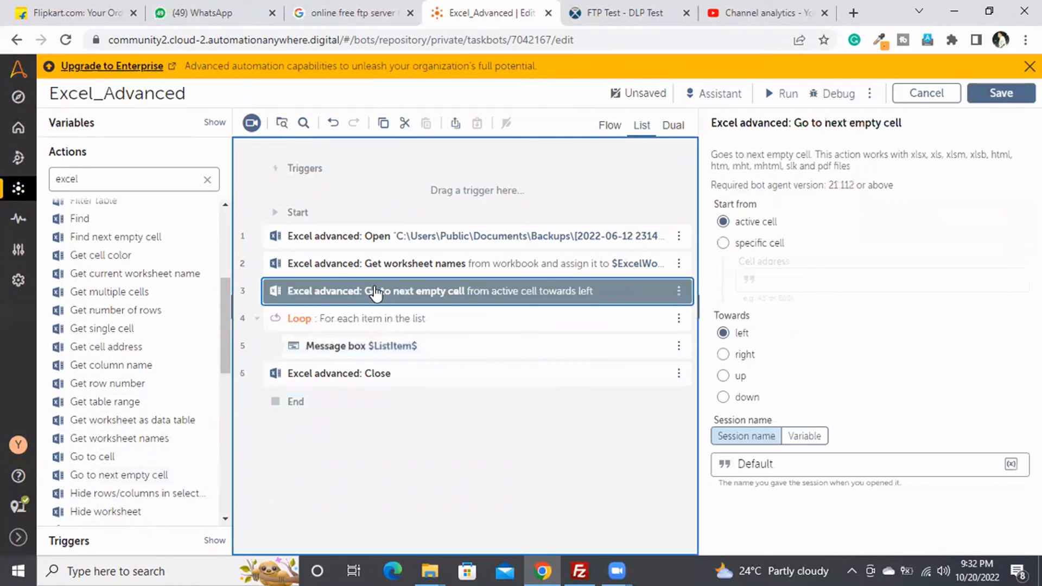
# Configure Go to next empty cell to start from specific cell A1 and move down
pyautogui.click(724, 244)
pyautogui.click(769, 279)
pyautogui.write('A1')
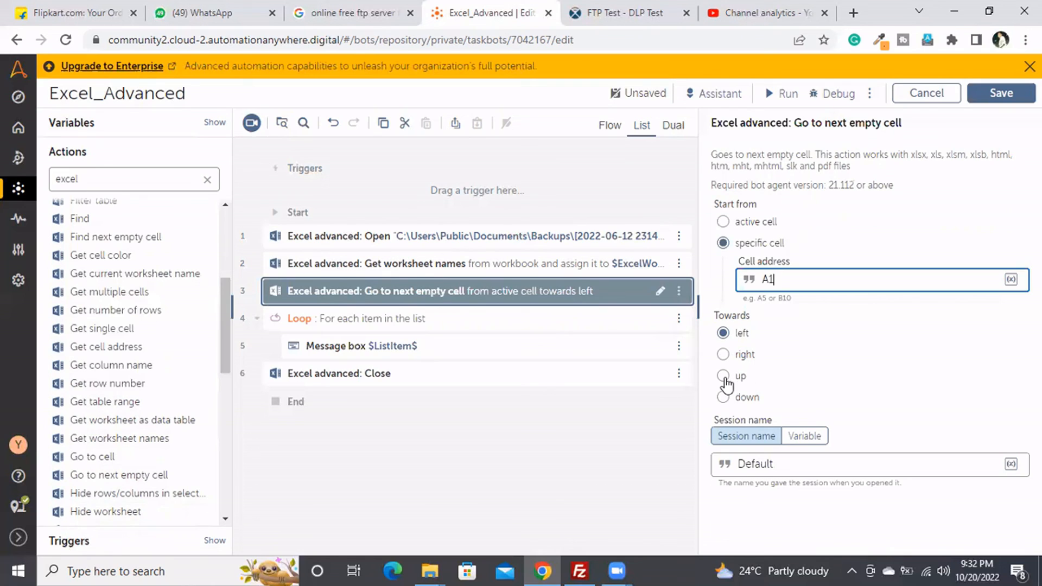
pyautogui.click(724, 376)
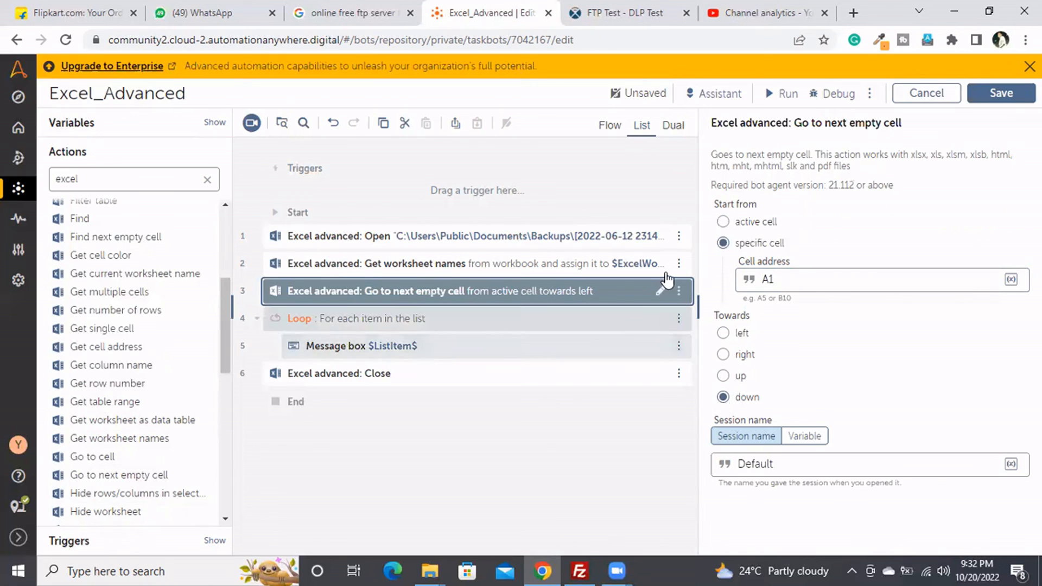
# Delete the Go to next empty cell action from the bot and save the bot
pyautogui.click(679, 292)
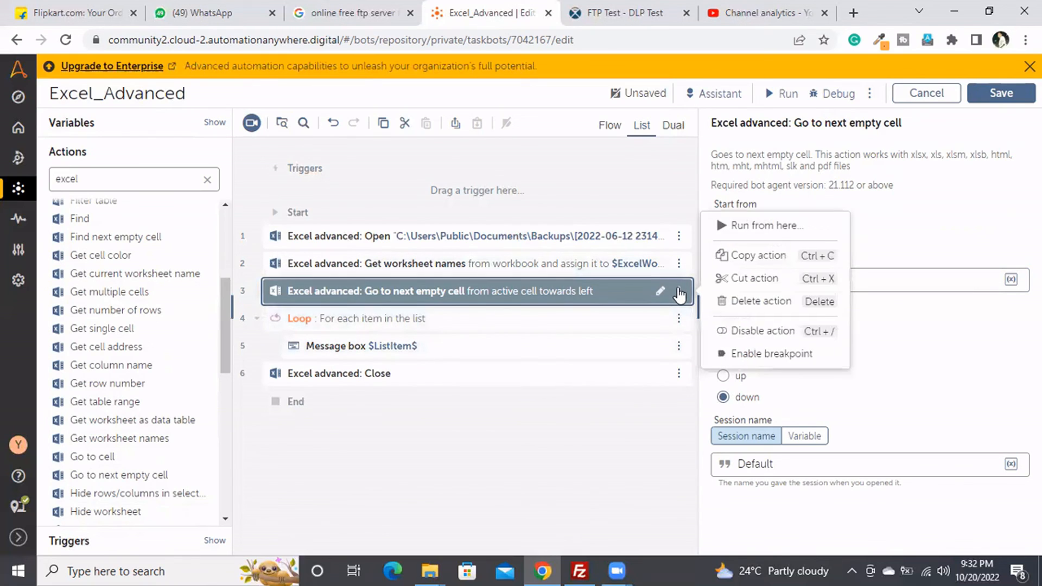
pyautogui.click(738, 302)
pyautogui.hotkey('ctrl', 's')
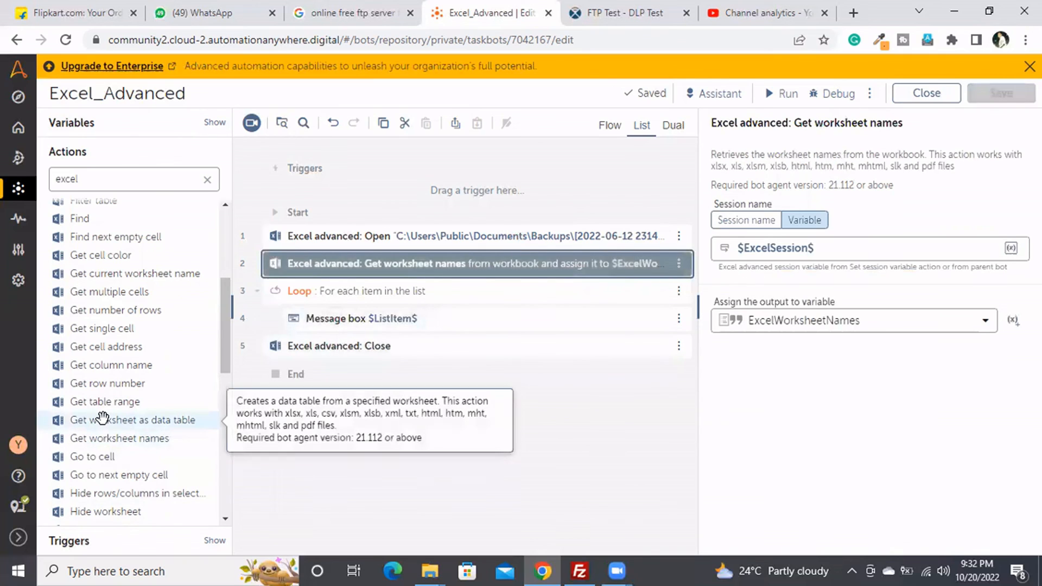
# Look through the remaining Excel advanced actions available below Get worksheet names
pyautogui.scroll(-3, 102, 417)
pyautogui.scroll(-6, 102, 417)
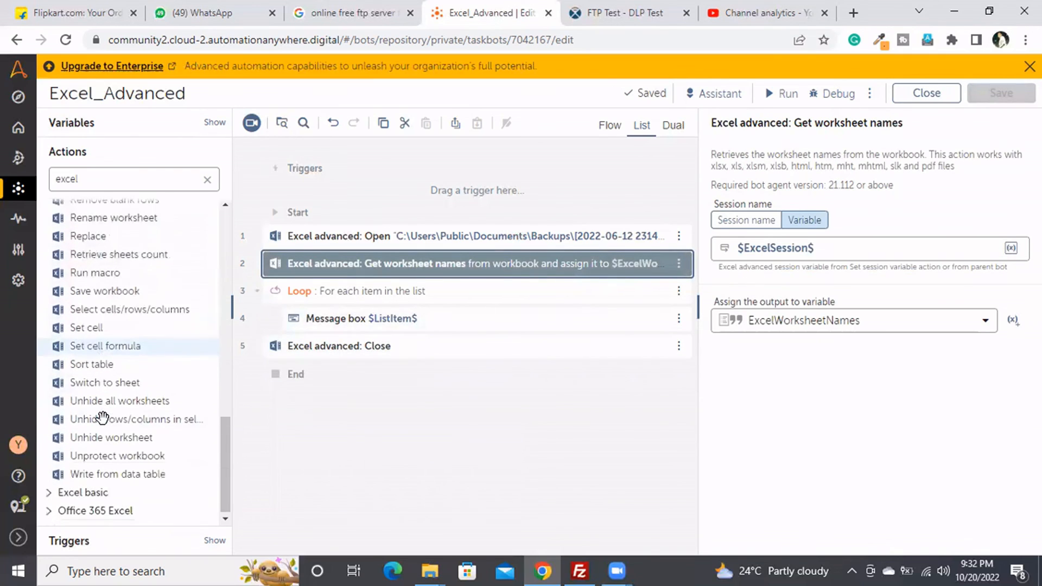
pyautogui.scroll(3, 102, 417)
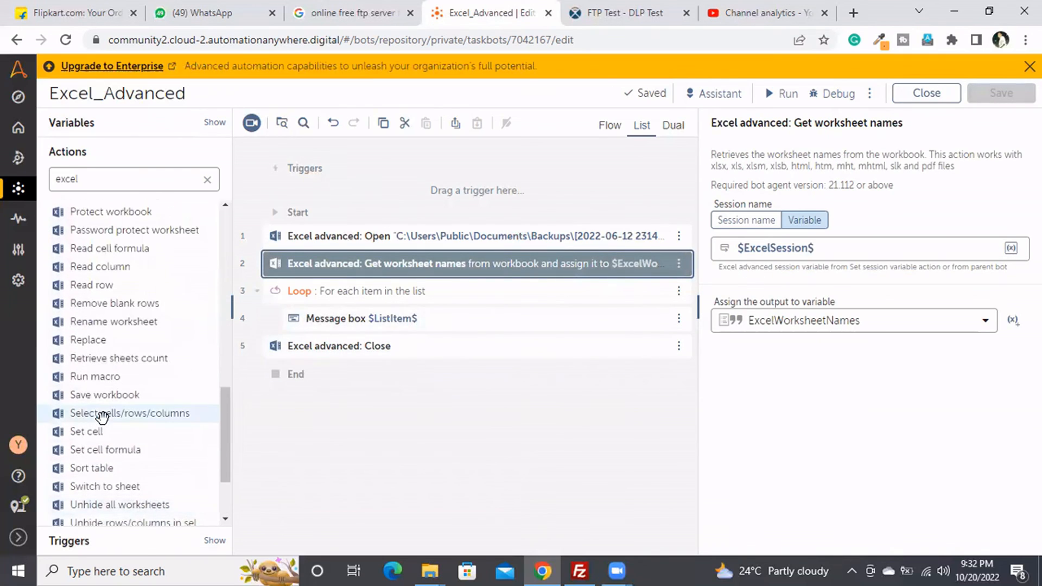
pyautogui.scroll(3, 102, 417)
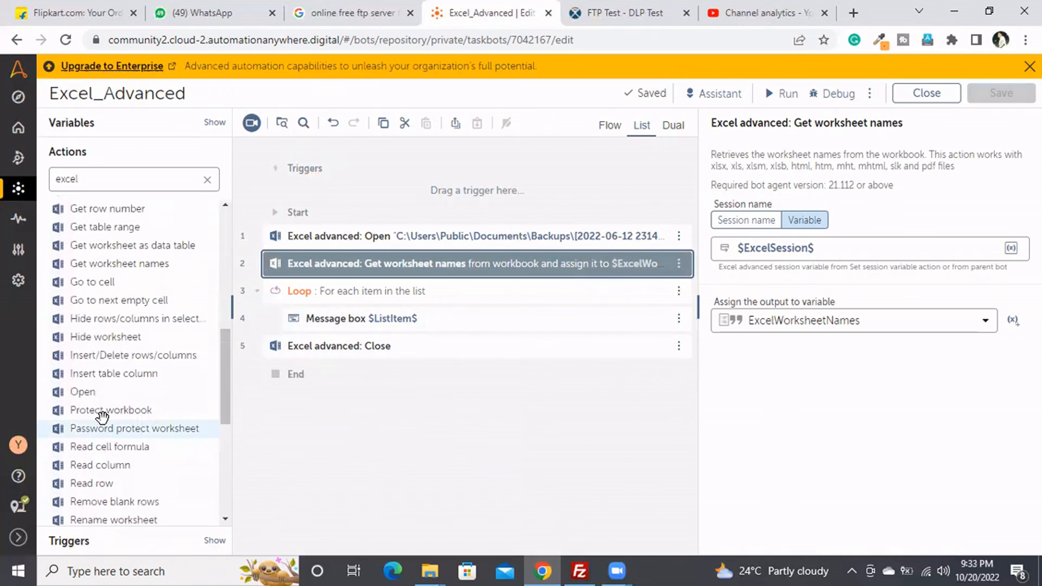
pyautogui.scroll(3, 161, 332)
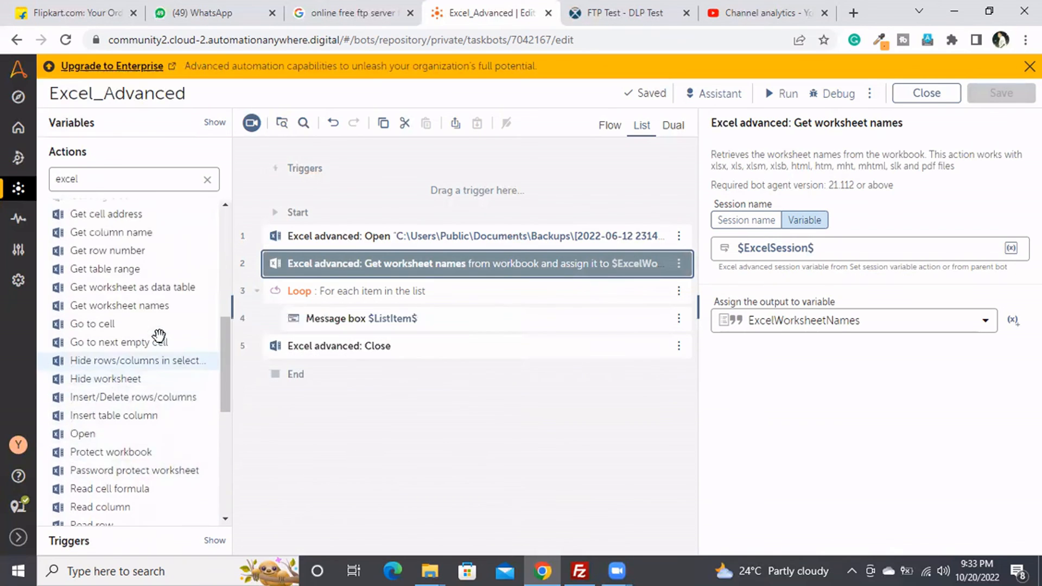